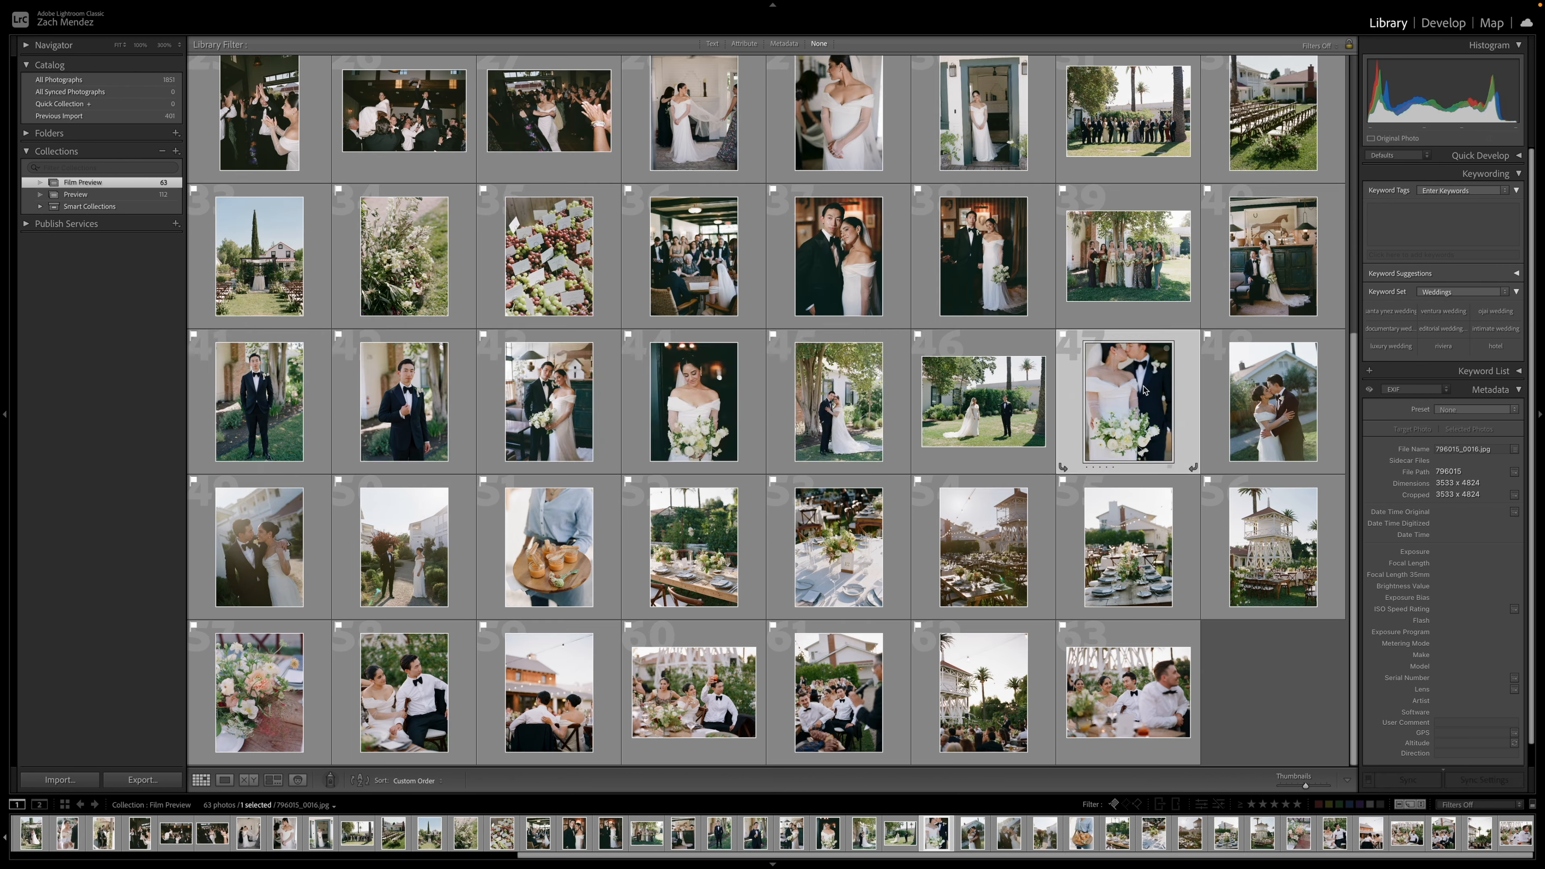
{"action": "left_click_drag", "start_coordinate": [1128, 426], "coordinate": [1190, 456]}
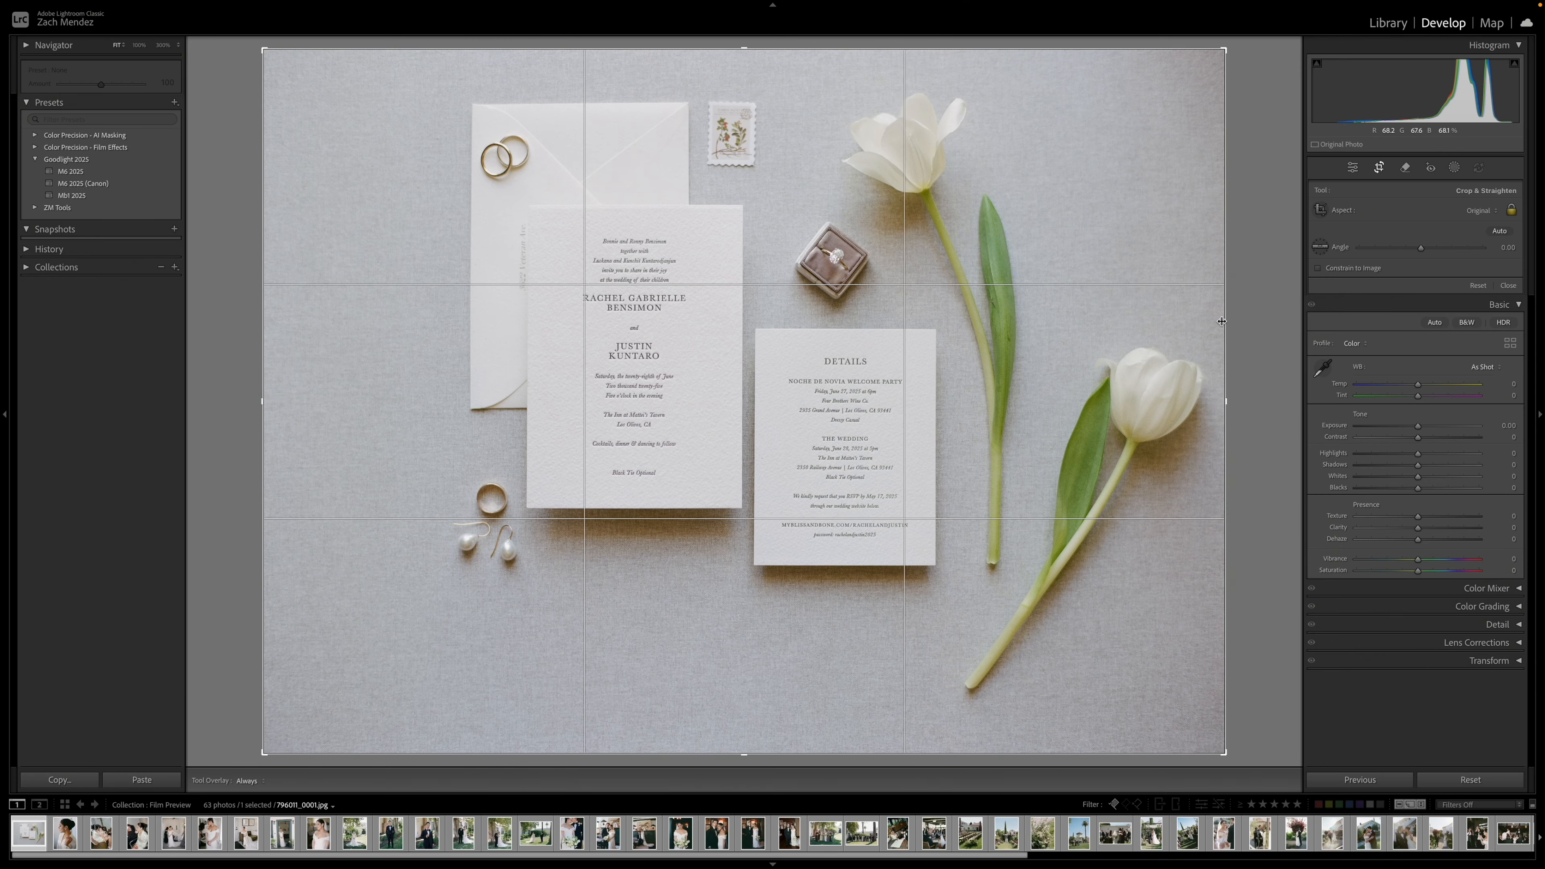
- Crop the wedding invitation flat-lay photo tighter around the cards and tulips
{"action": "key", "text": "Return"}
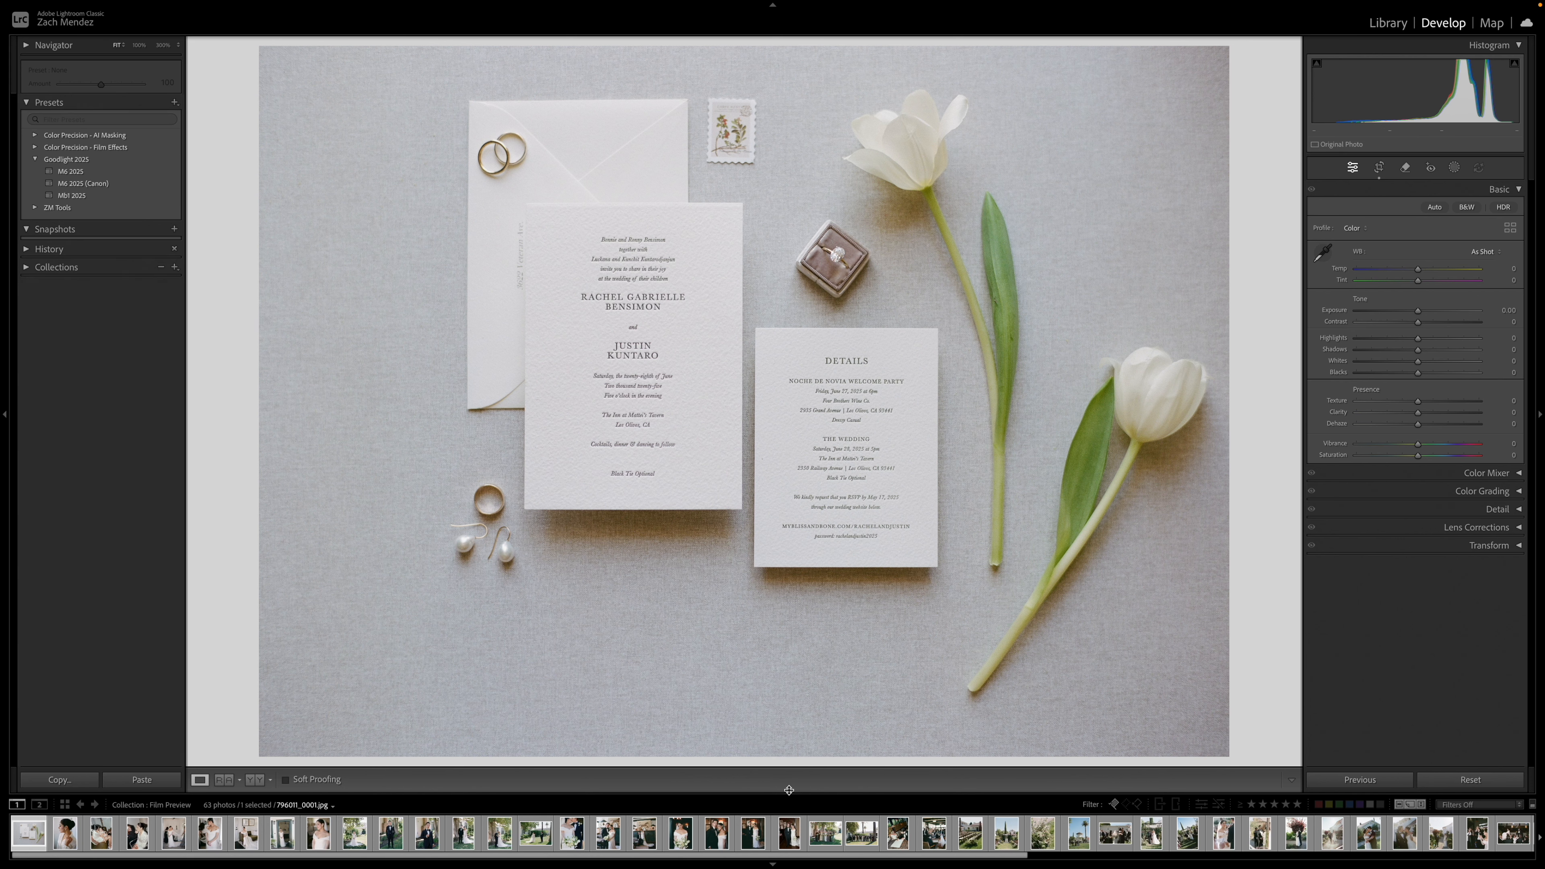
{"action": "key", "text": "r"}
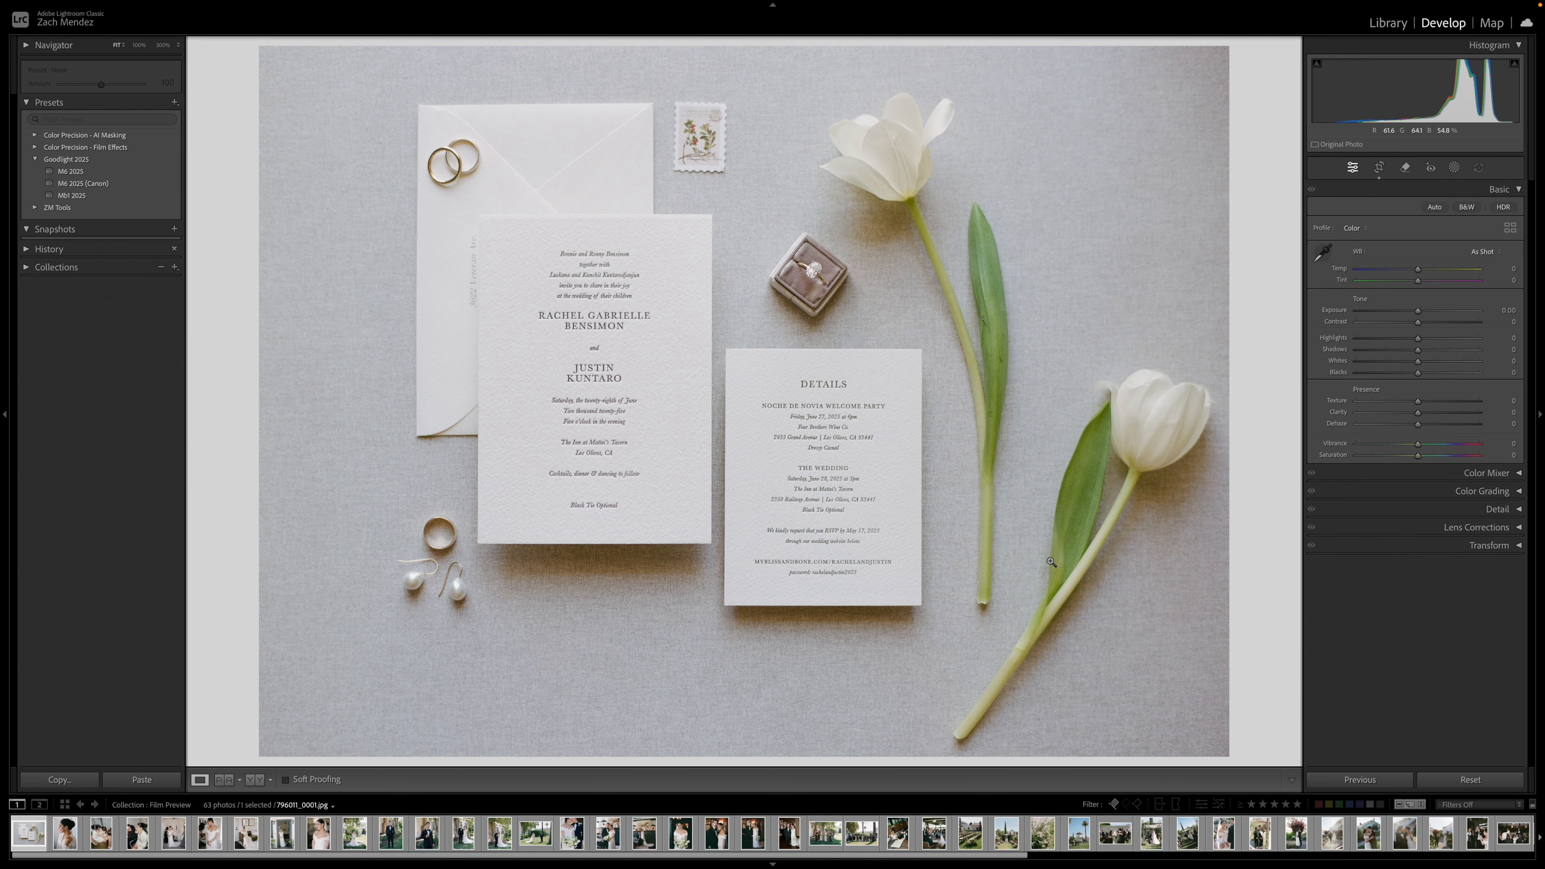
- Open the following photo, the bride's profile portrait, and heal the small blemishes on her cheek below the eye
{"action": "key", "text": "Right"}
{"action": "key", "text": "q"}
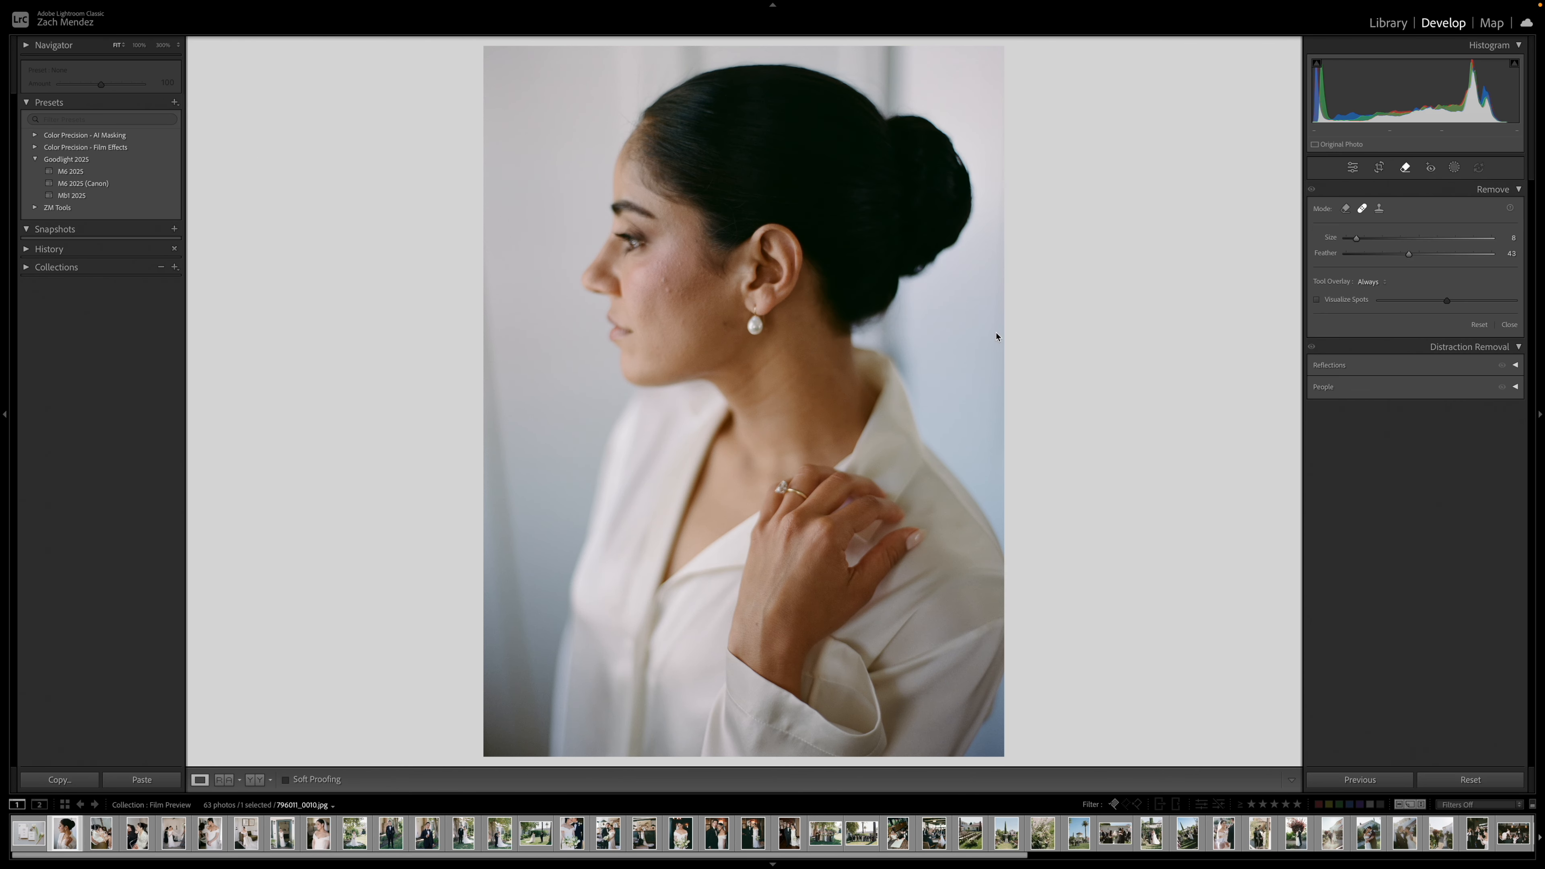
{"action": "key", "text": "z"}
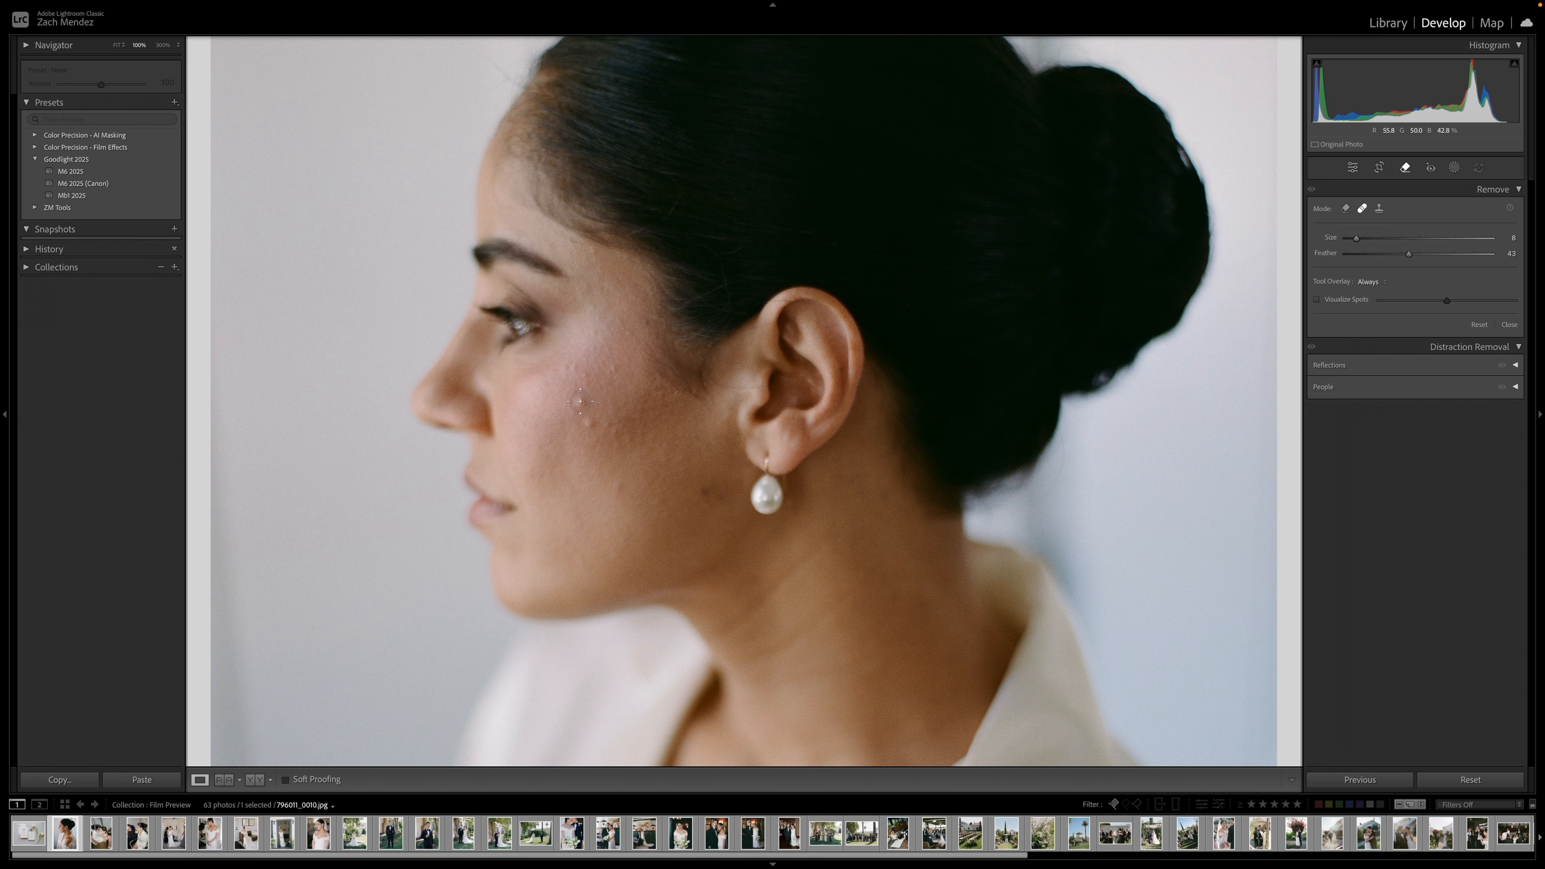
{"action": "left_click", "coordinate": [580, 400]}
{"action": "mouse_move", "coordinate": [590, 359]}
{"action": "left_mouse_down"}
{"action": "mouse_move", "coordinate": [610, 531]}
{"action": "mouse_move", "coordinate": [570, 435]}
{"action": "left_mouse_up"}
{"action": "key", "text": "w"}
{"action": "key", "text": "w"}
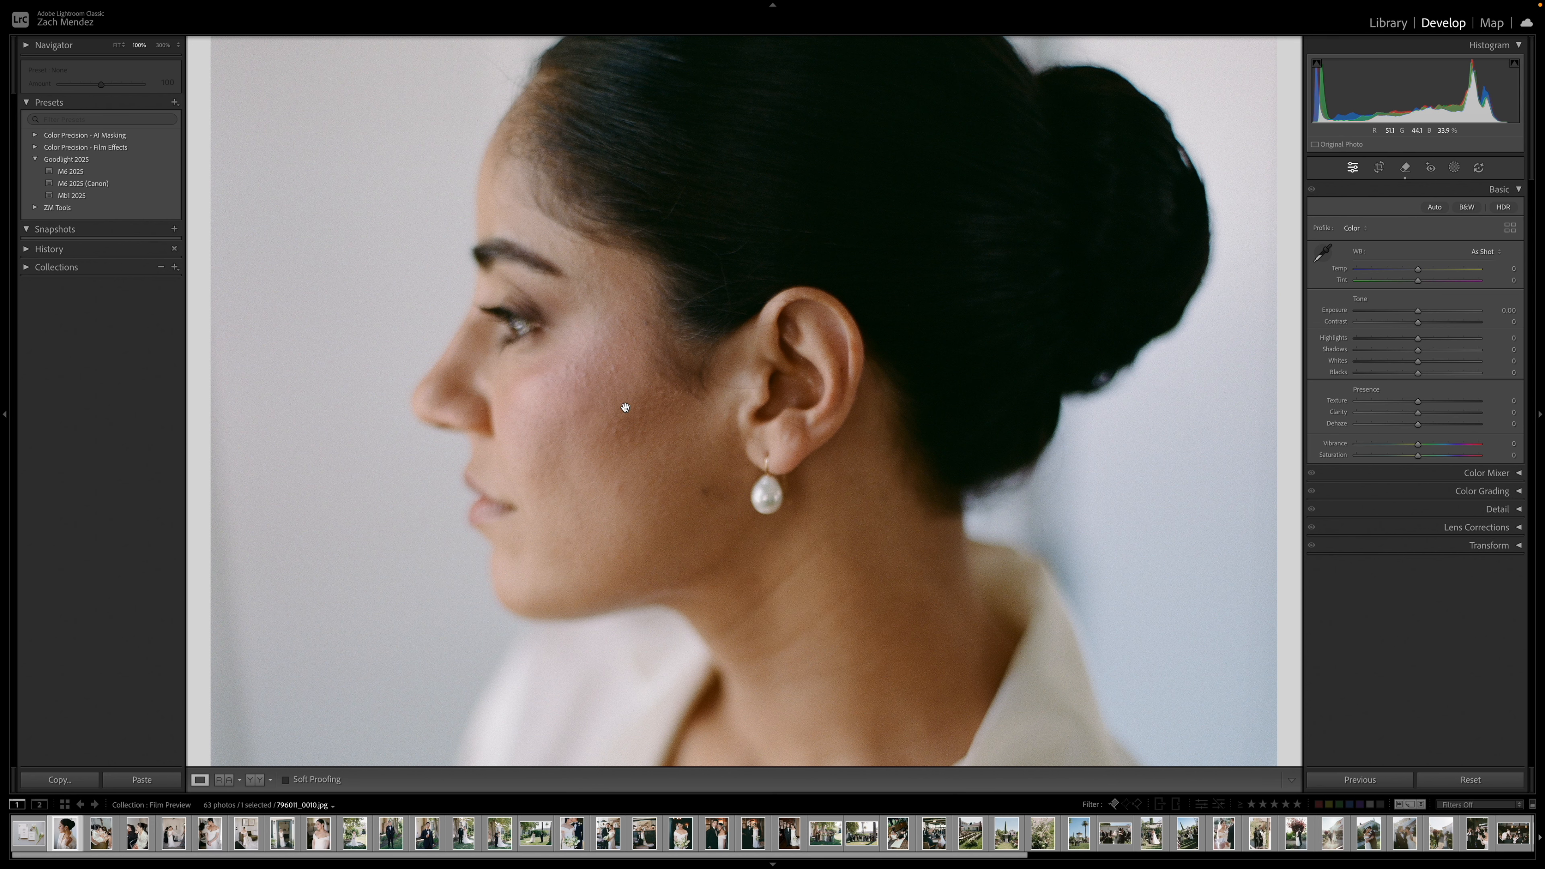
- Heal the remaining small blemishes on the bride's lower cheek in the profile portrait
{"action": "key", "text": "q"}
{"action": "scroll", "coordinate": [627, 365], "scroll_direction": "down", "scroll_amount": 3}
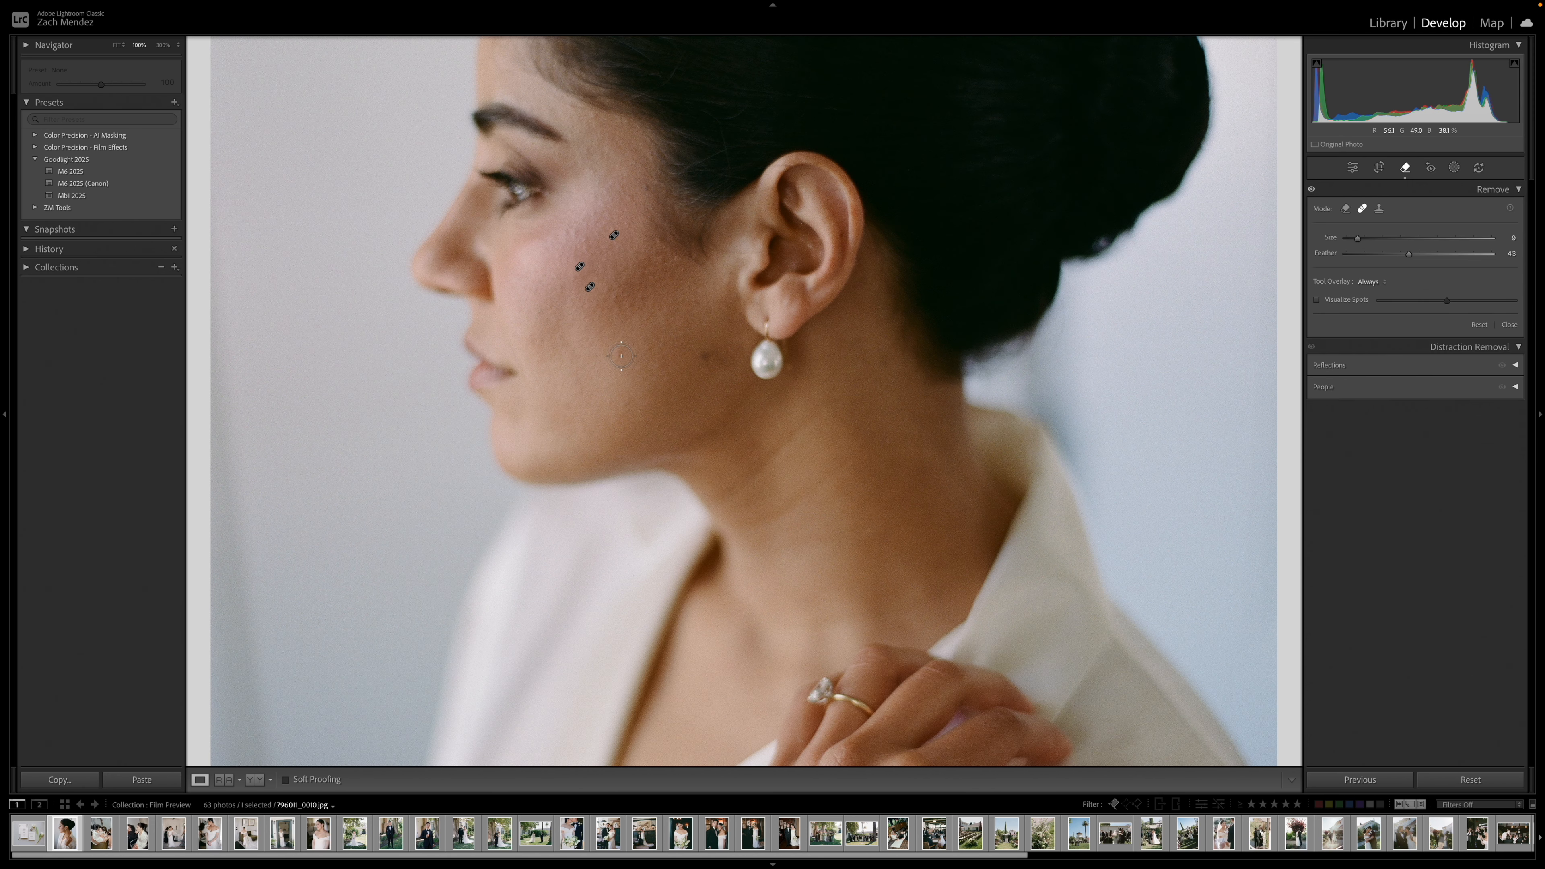
{"action": "left_click", "coordinate": [621, 357]}
{"action": "left_click_drag", "start_coordinate": [593, 315], "coordinate": [590, 368]}
{"action": "key", "text": "q"}
{"action": "key", "text": "q"}
{"action": "left_click", "coordinate": [620, 300]}
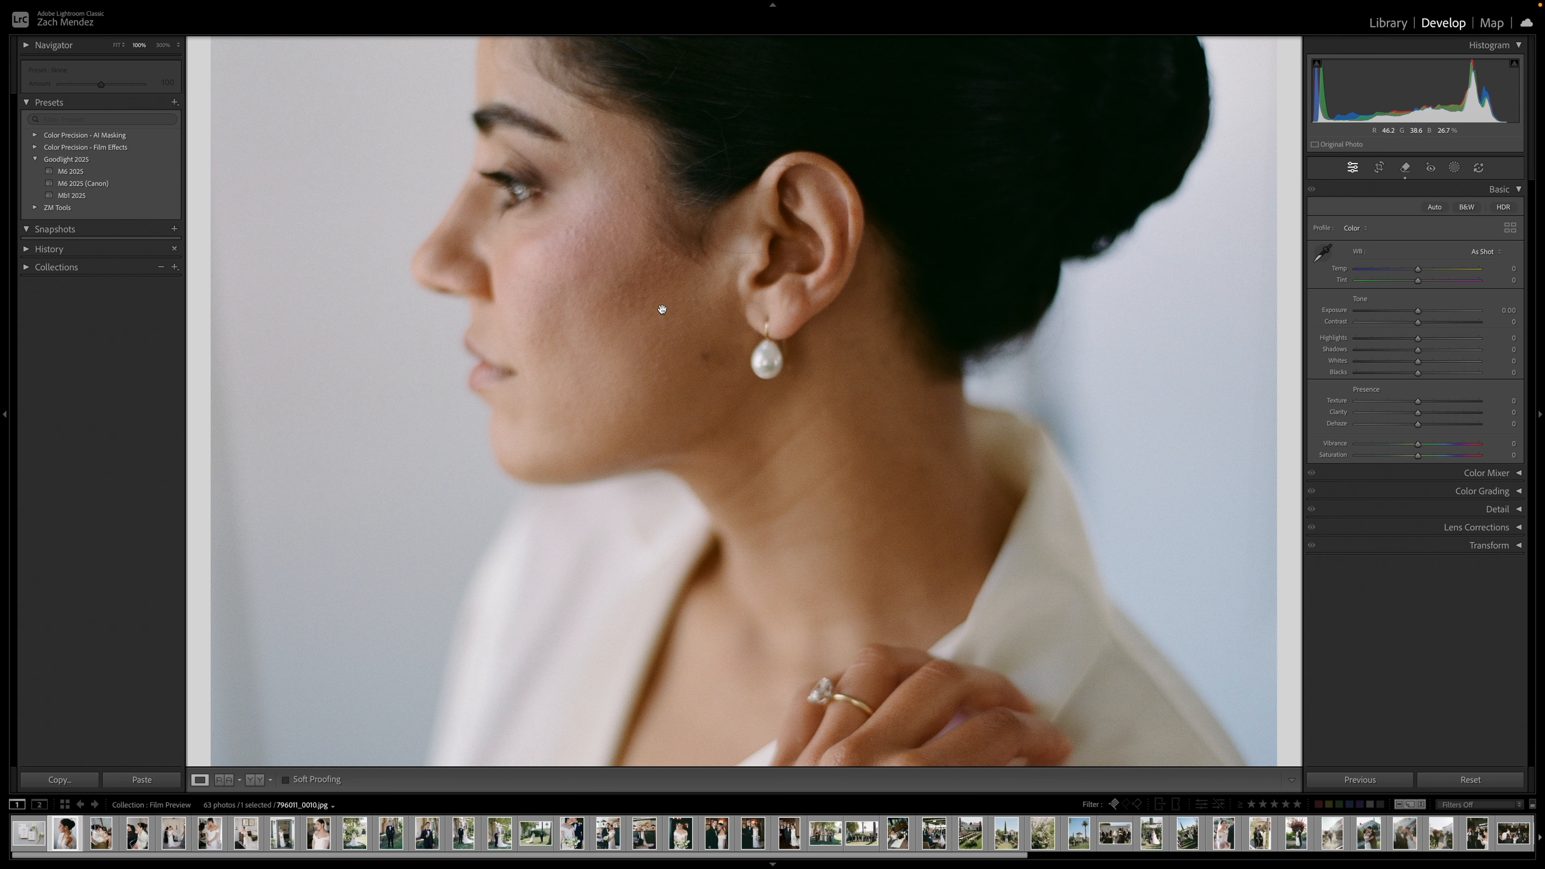
- Heal the spots between the bride's cheek and earring, finishing with the whole portrait in view
{"action": "left_click", "coordinate": [619, 298]}
{"action": "key", "text": "q"}
{"action": "left_click_drag", "start_coordinate": [668, 300], "coordinate": [688, 318]}
{"action": "left_click", "coordinate": [727, 339]}
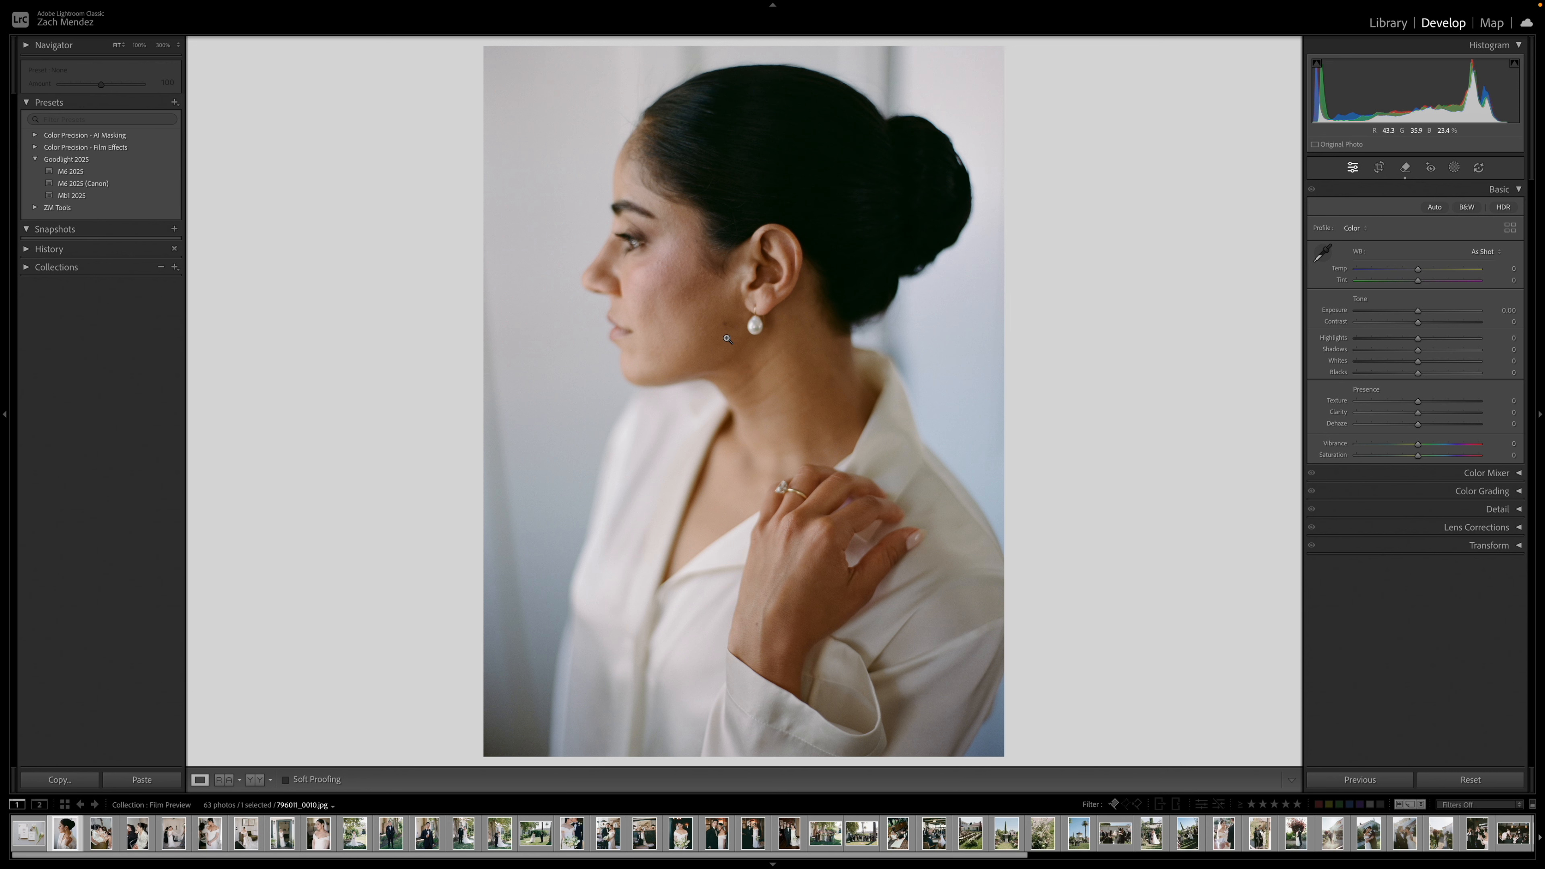
- Slightly lower the exposure of the mother-and-baby photo and remove the wall outlet above the firewood with generative AI
{"action": "key", "text": "Right"}
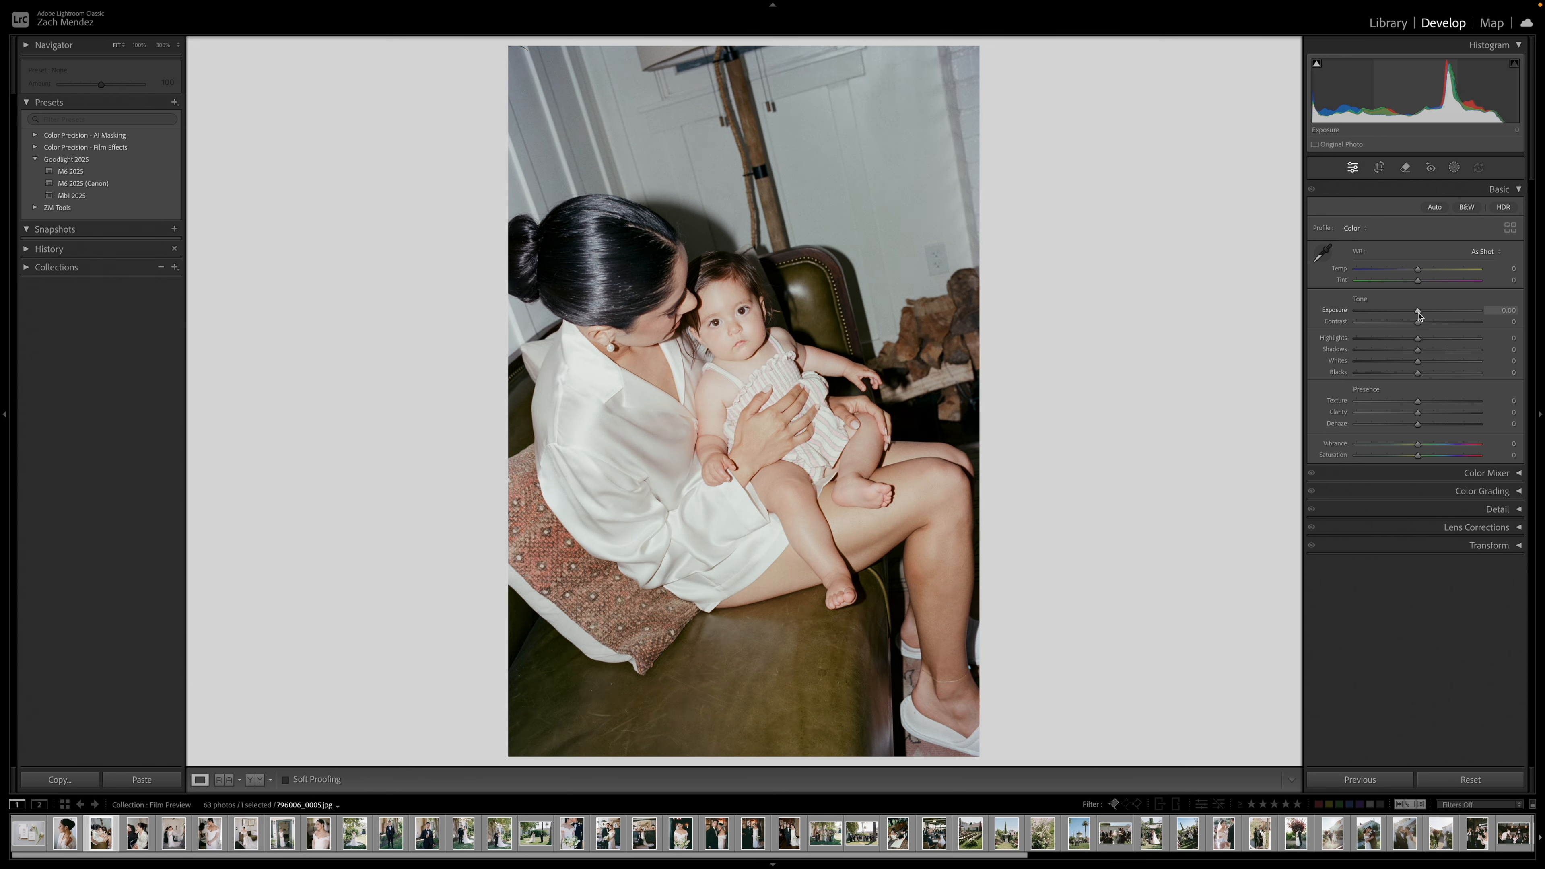
{"action": "left_click_drag", "start_coordinate": [1418, 311], "coordinate": [1414, 314]}
{"action": "key", "text": "q"}
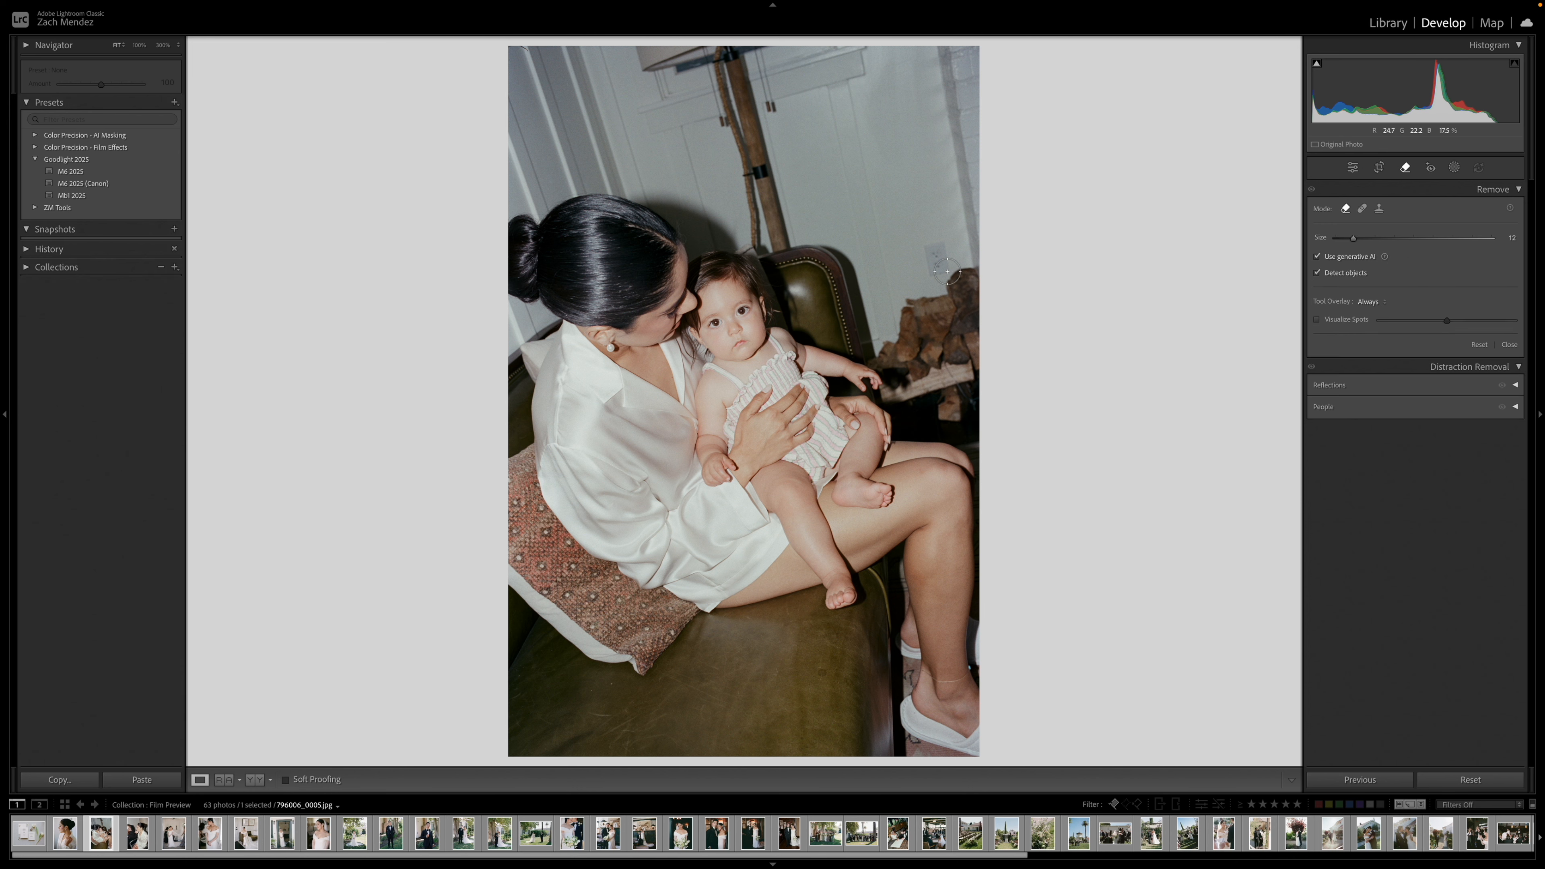
{"action": "left_click", "coordinate": [933, 260]}
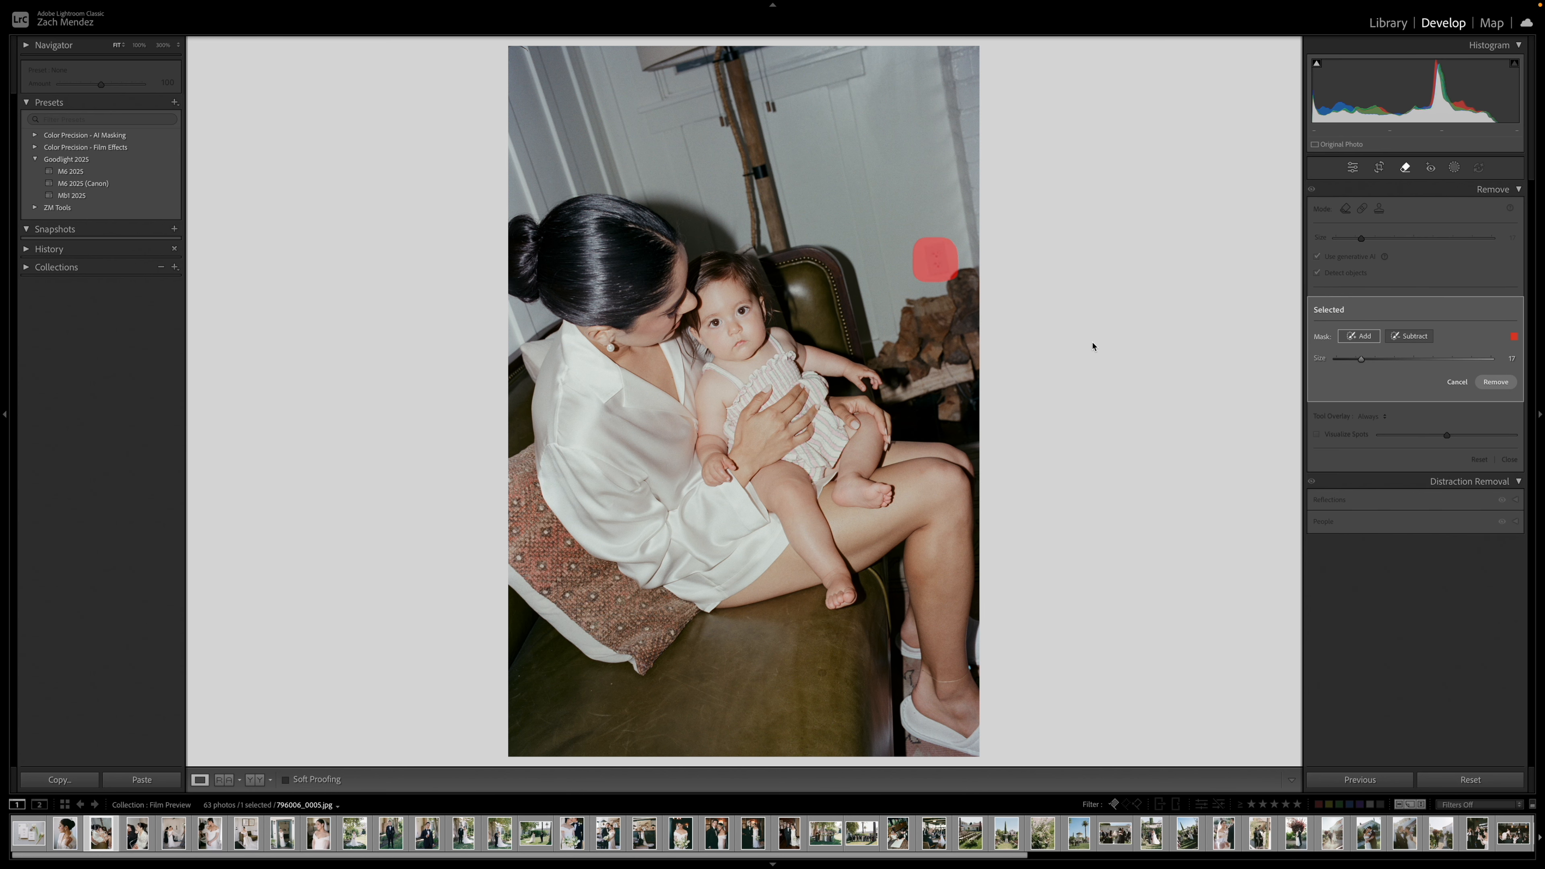
{"action": "left_click", "coordinate": [1505, 387]}
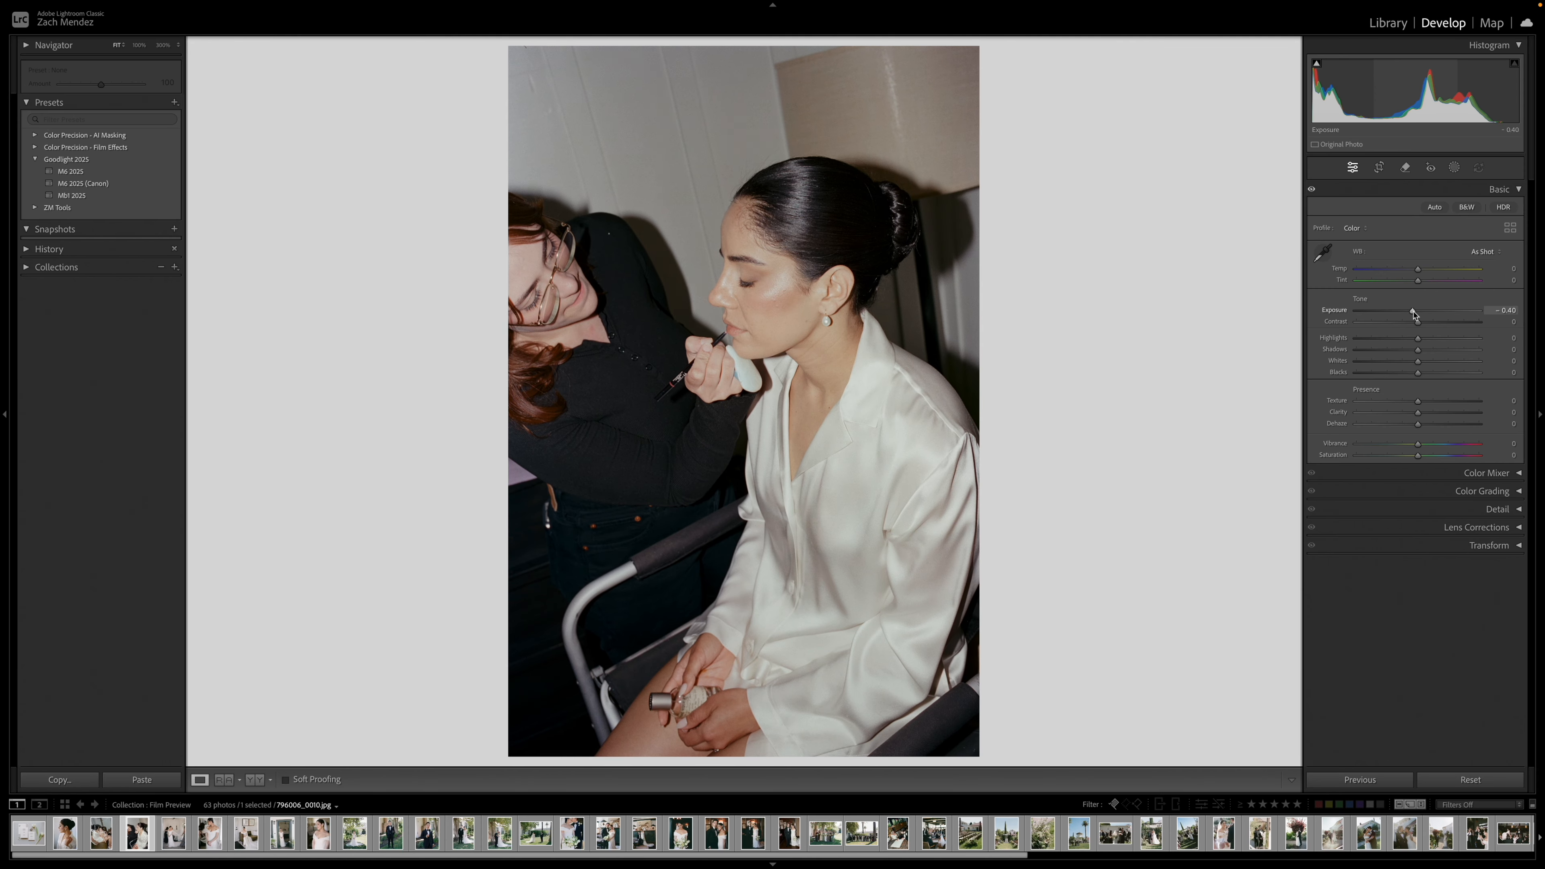
- Crop the makeup photo slightly tighter by trimming its upper edge, keeping the original aspect ratio
{"action": "key", "text": "r"}
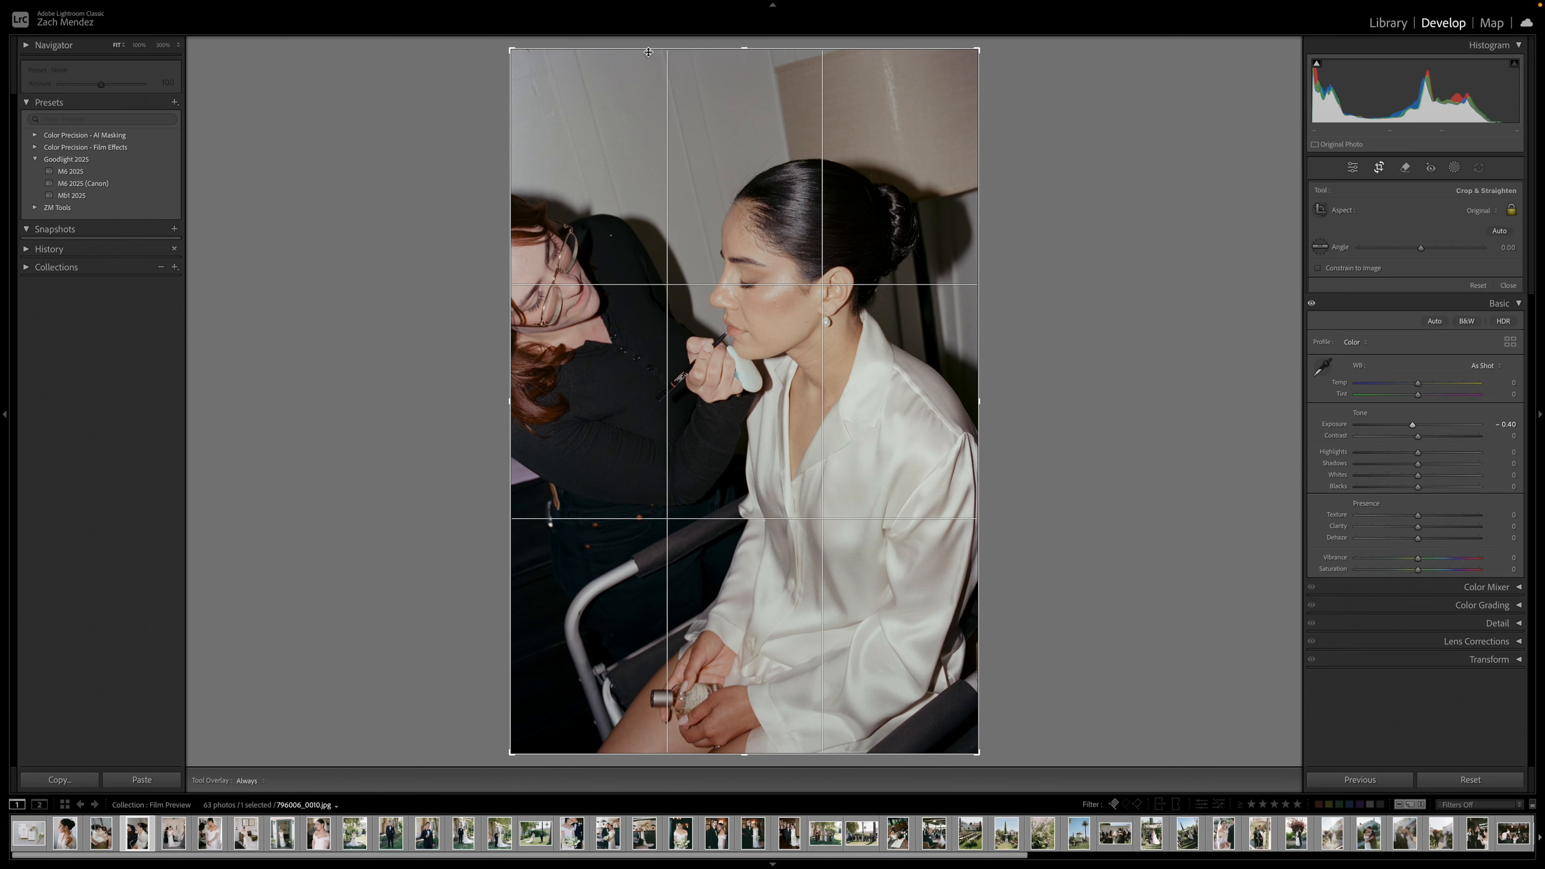
{"action": "left_click_drag", "start_coordinate": [747, 52], "coordinate": [747, 65]}
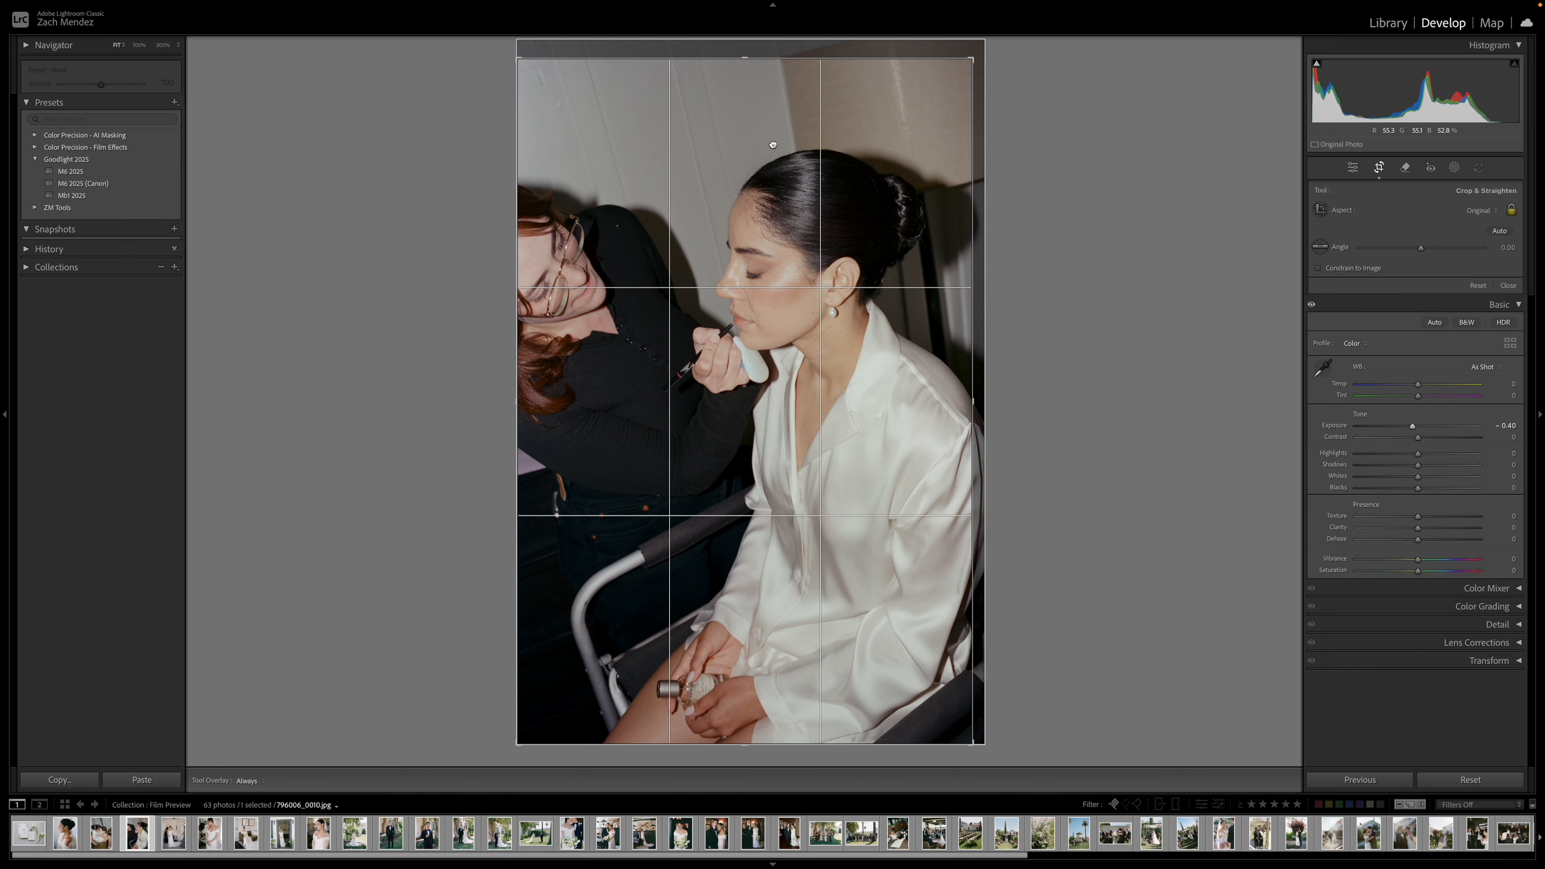
- Heal the small blemishes on the bride's cheek in the makeup photo using the Heal mode
{"action": "key", "text": "q"}
{"action": "key", "text": "z"}
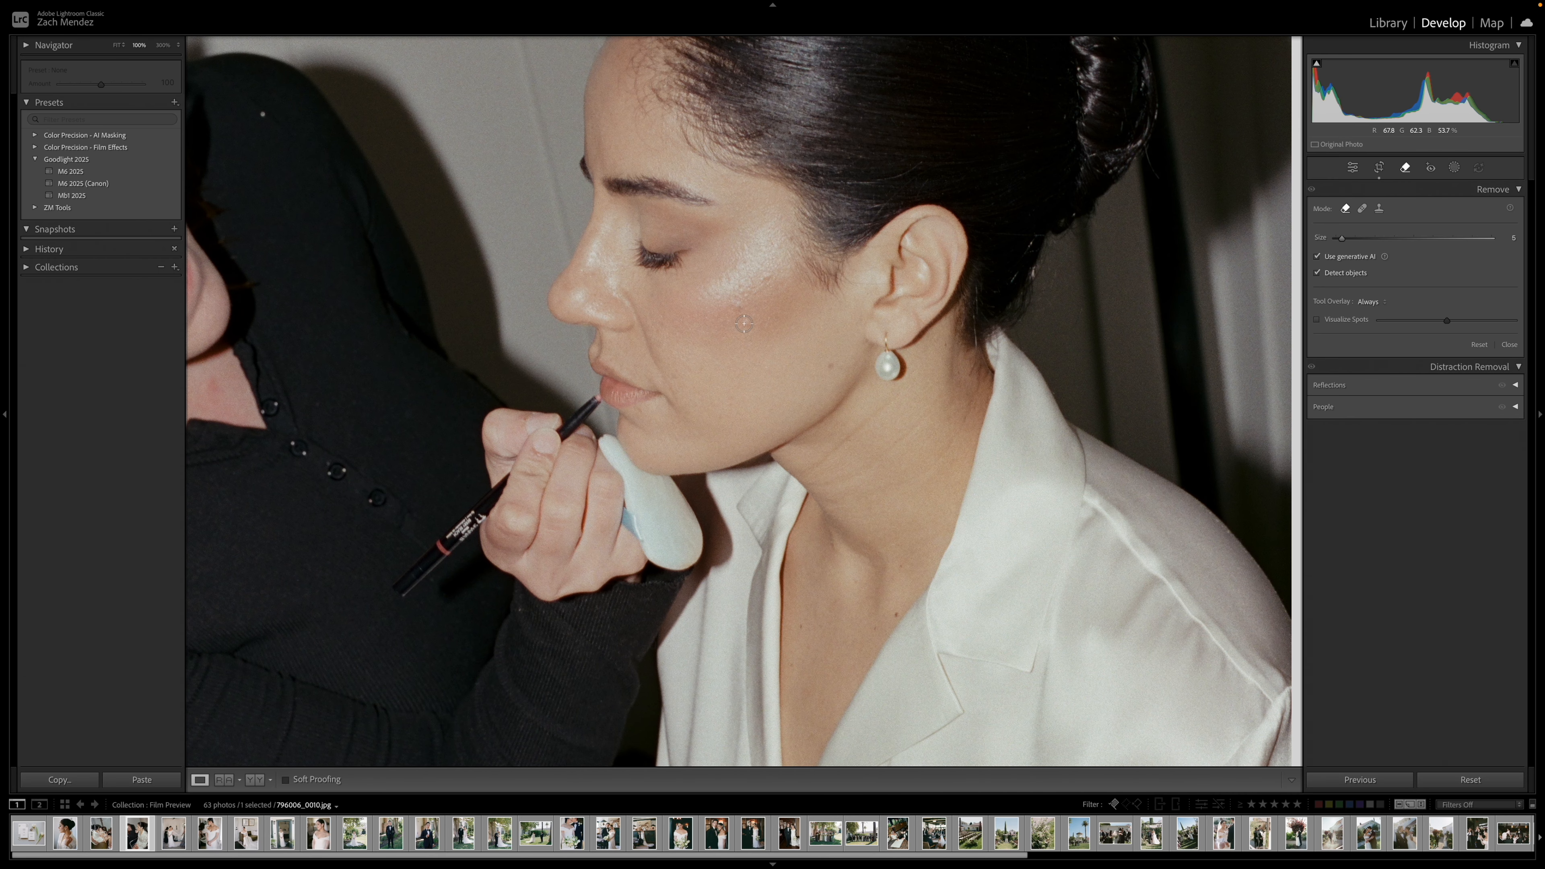
{"action": "key", "text": "shift+q"}
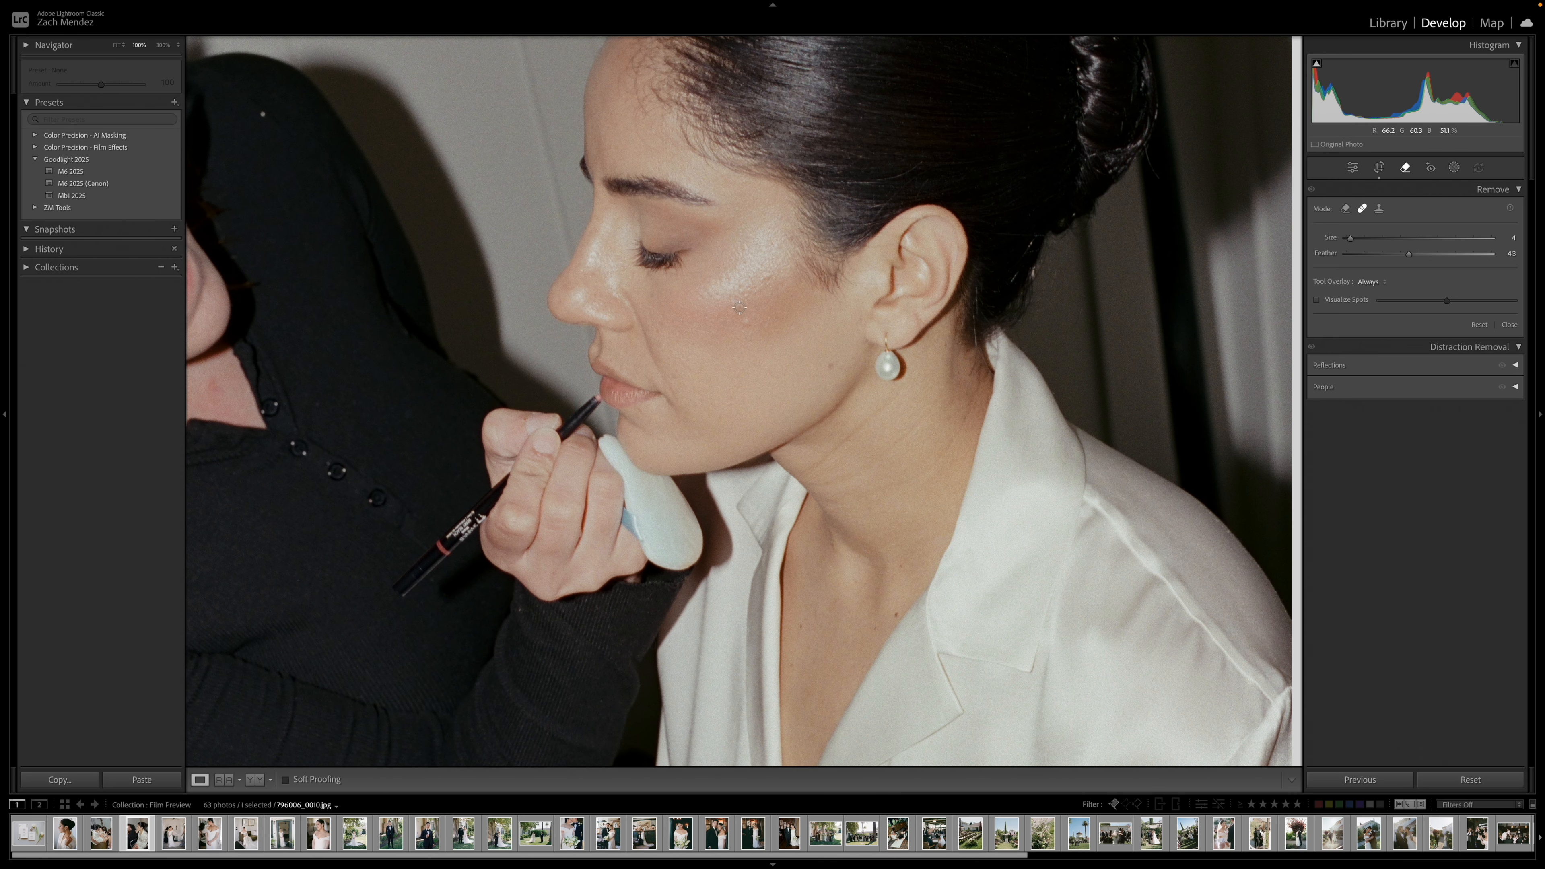
{"action": "left_click", "coordinate": [738, 308]}
{"action": "scroll", "coordinate": [743, 320], "scroll_direction": "up", "scroll_amount": 3}
{"action": "left_click", "coordinate": [747, 326]}
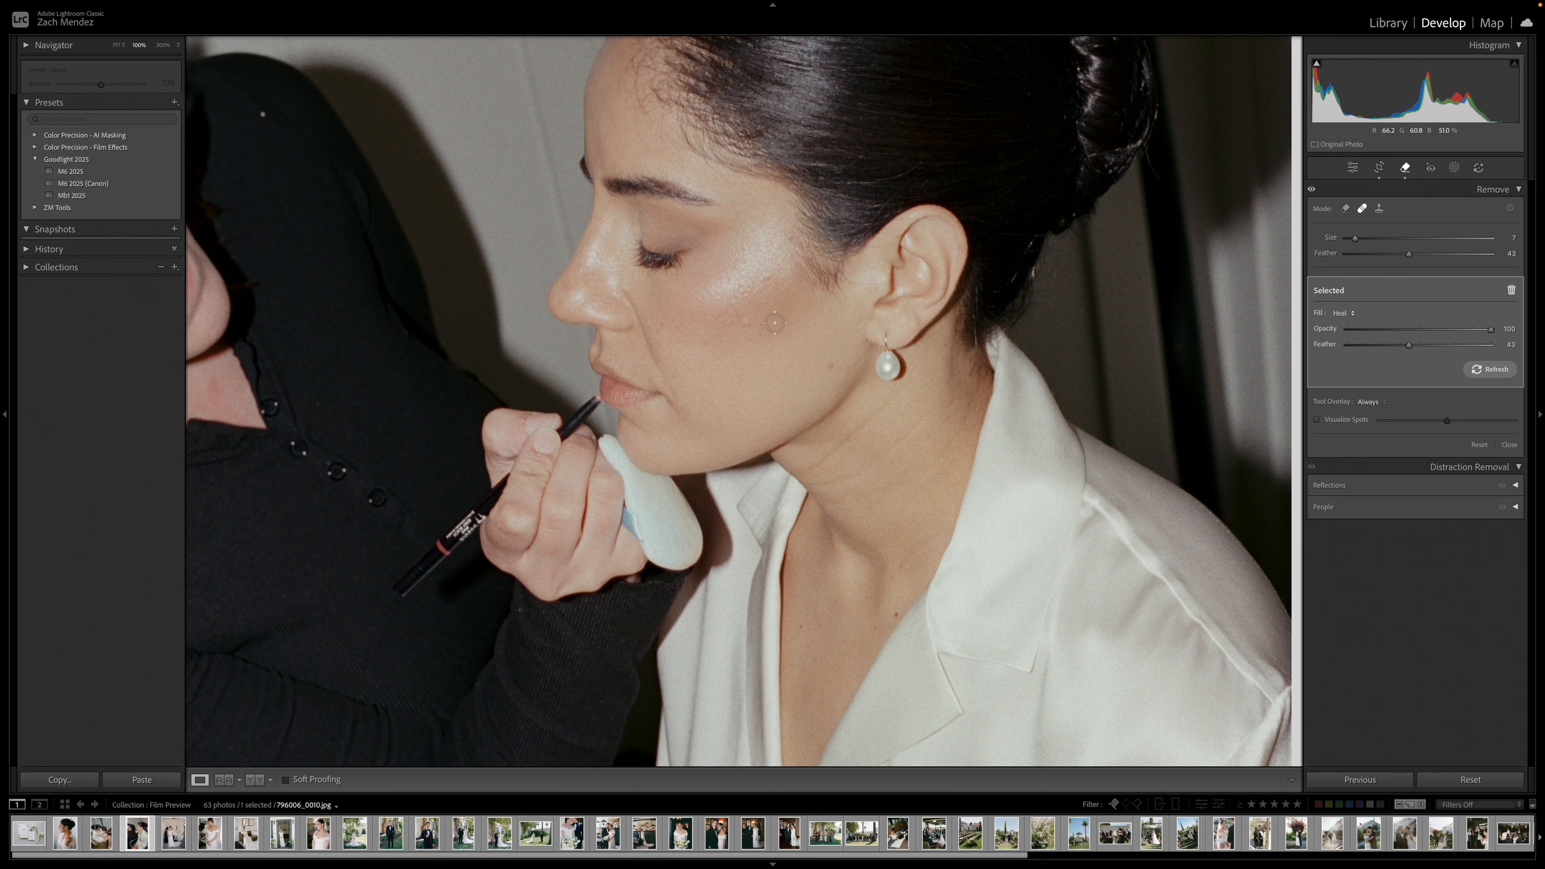
{"action": "key", "text": "q"}
{"action": "key", "text": "q"}
{"action": "key", "text": "q"}
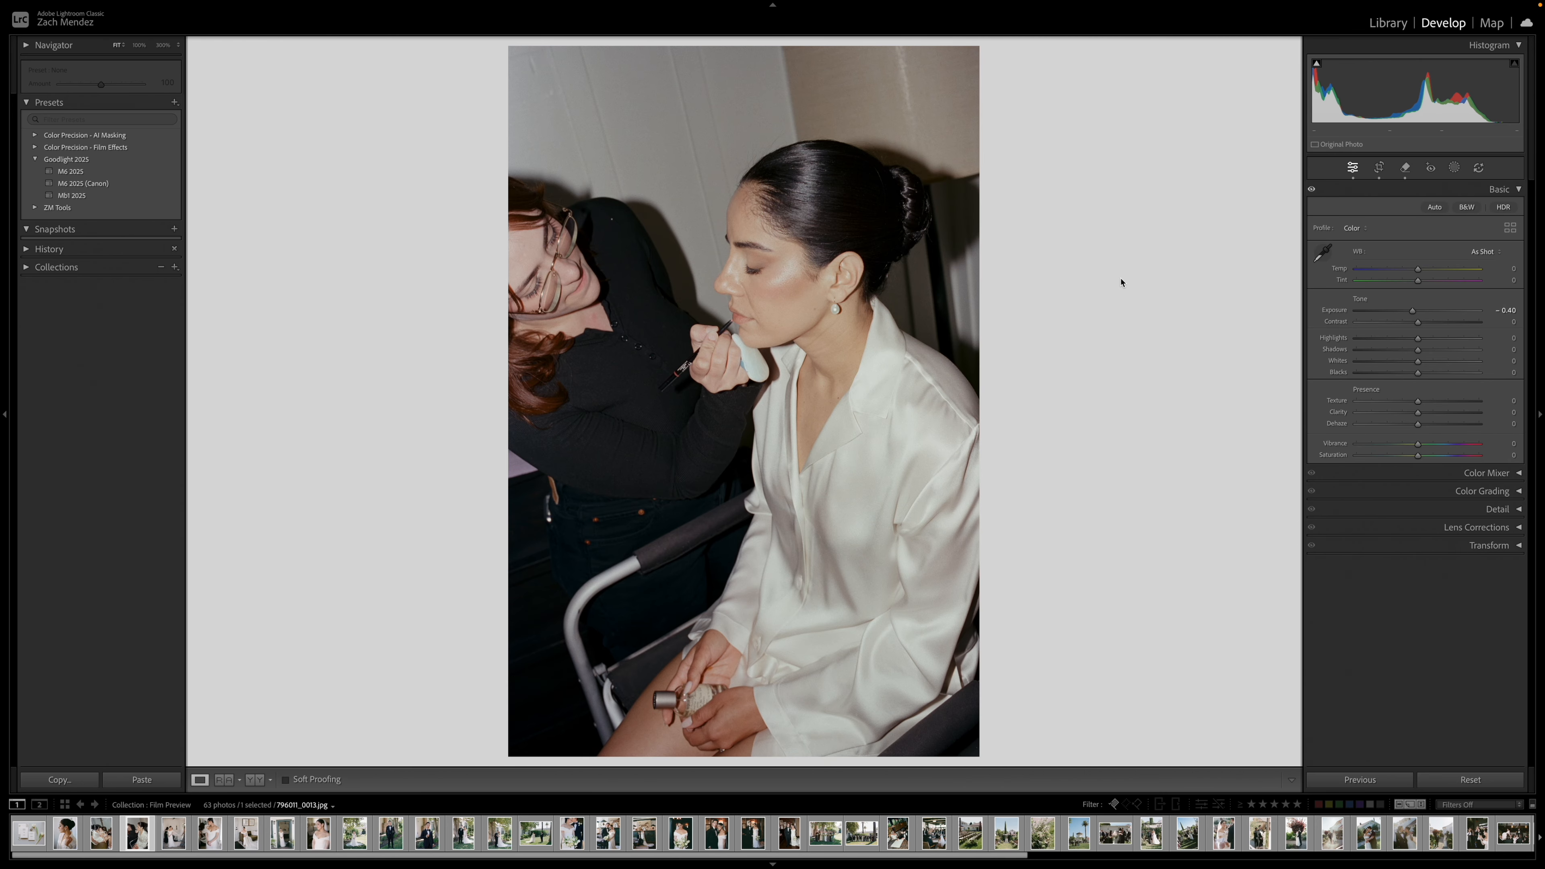
- Crop the photo of the bride's veil being arranged slightly tighter and set its exposure to −0.15
{"action": "key", "text": "Right"}
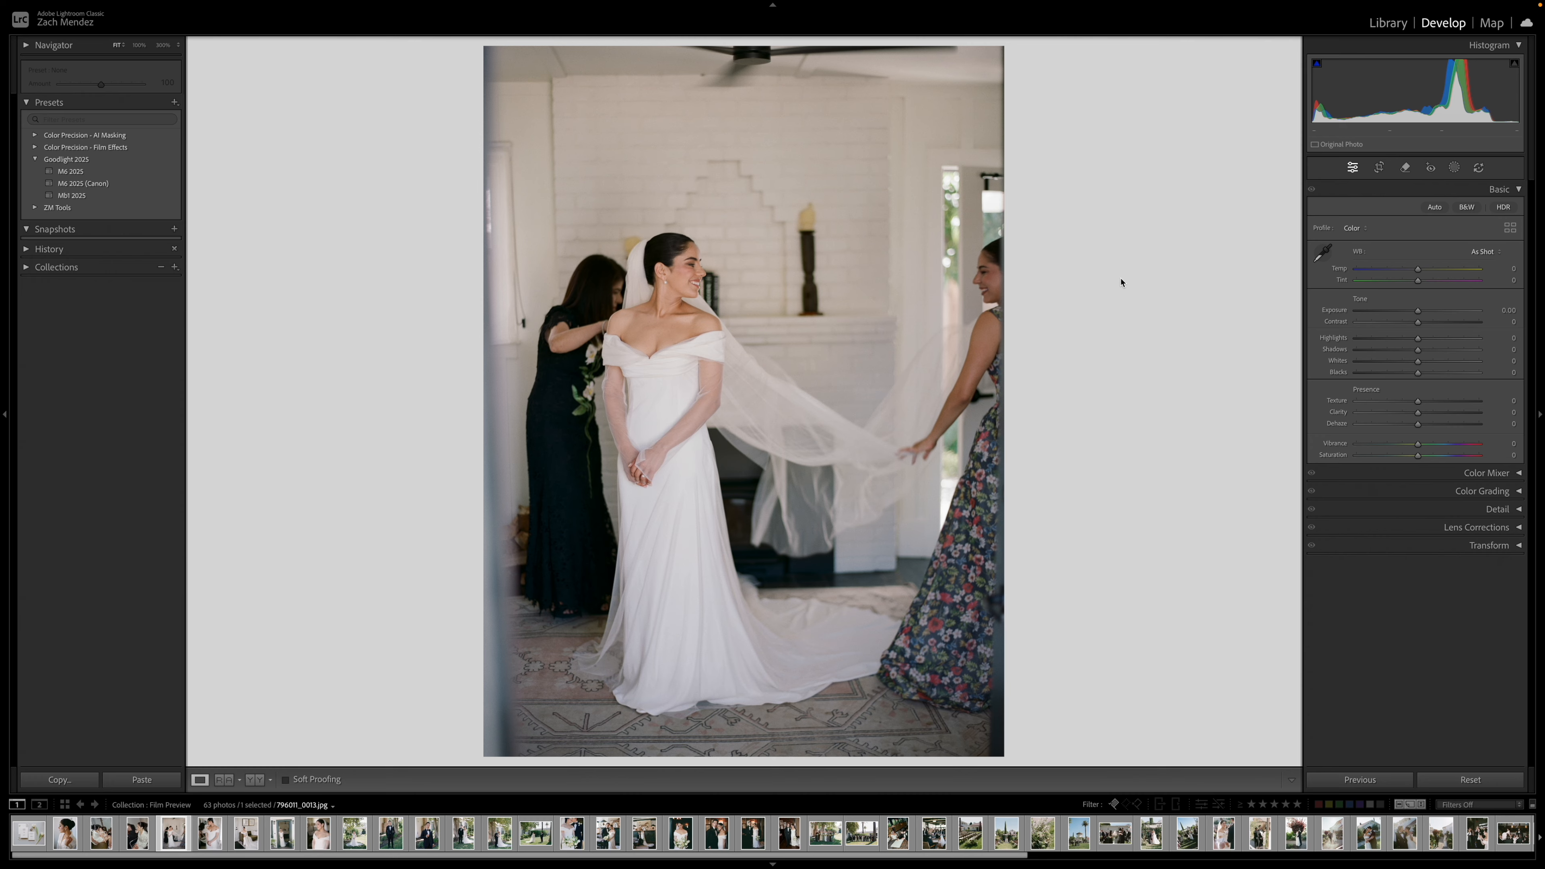
{"action": "key", "text": "r"}
{"action": "left_click_drag", "start_coordinate": [838, 762], "coordinate": [843, 763]}
{"action": "key", "text": "Return"}
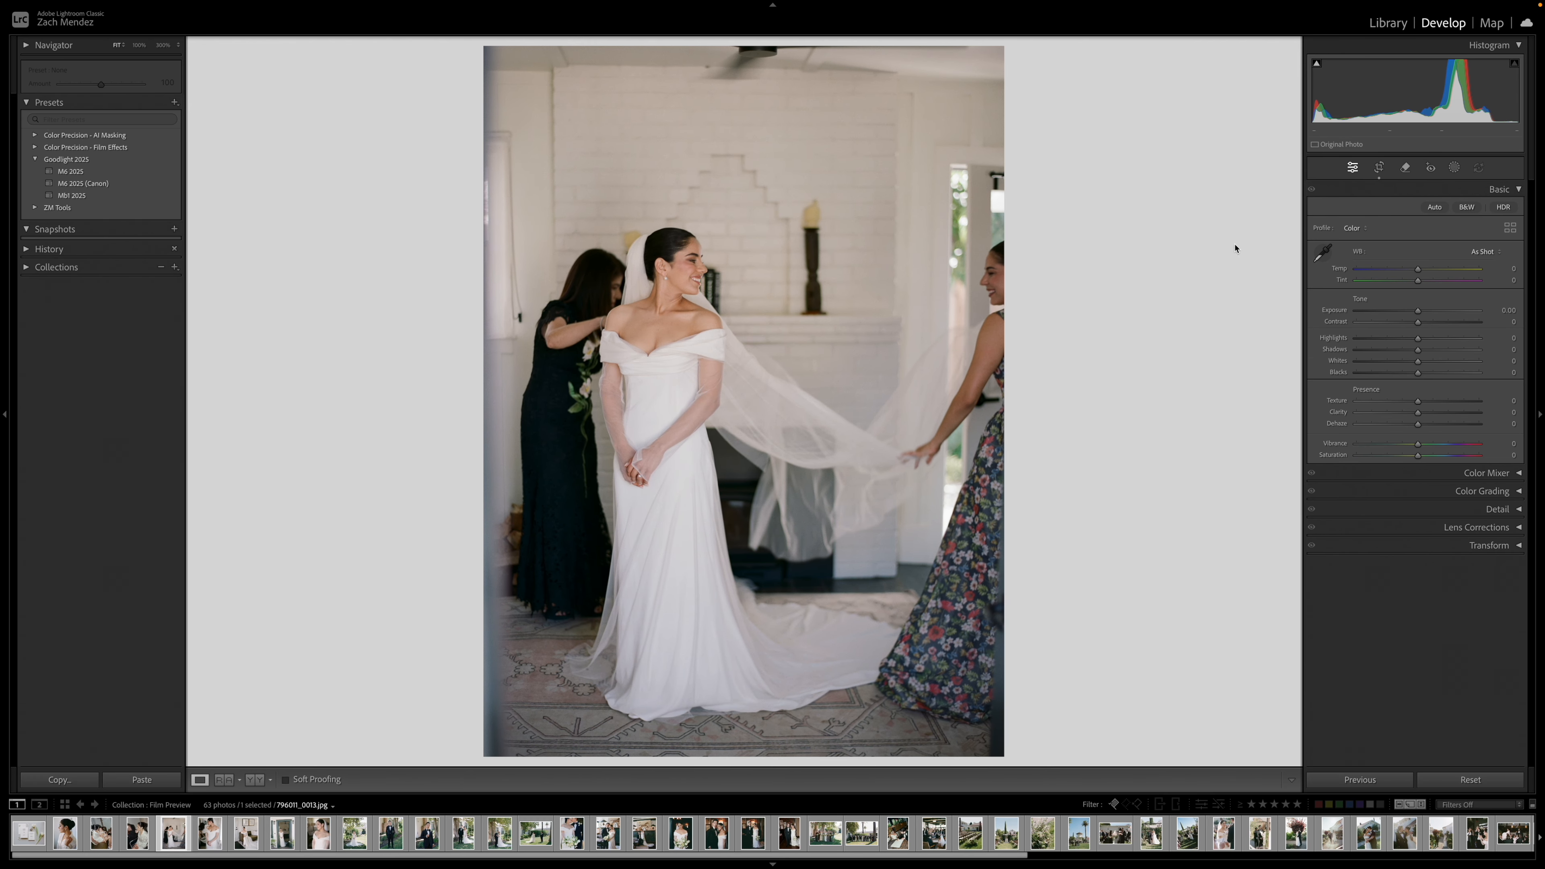
{"action": "left_click_drag", "start_coordinate": [1417, 311], "coordinate": [1415, 311]}
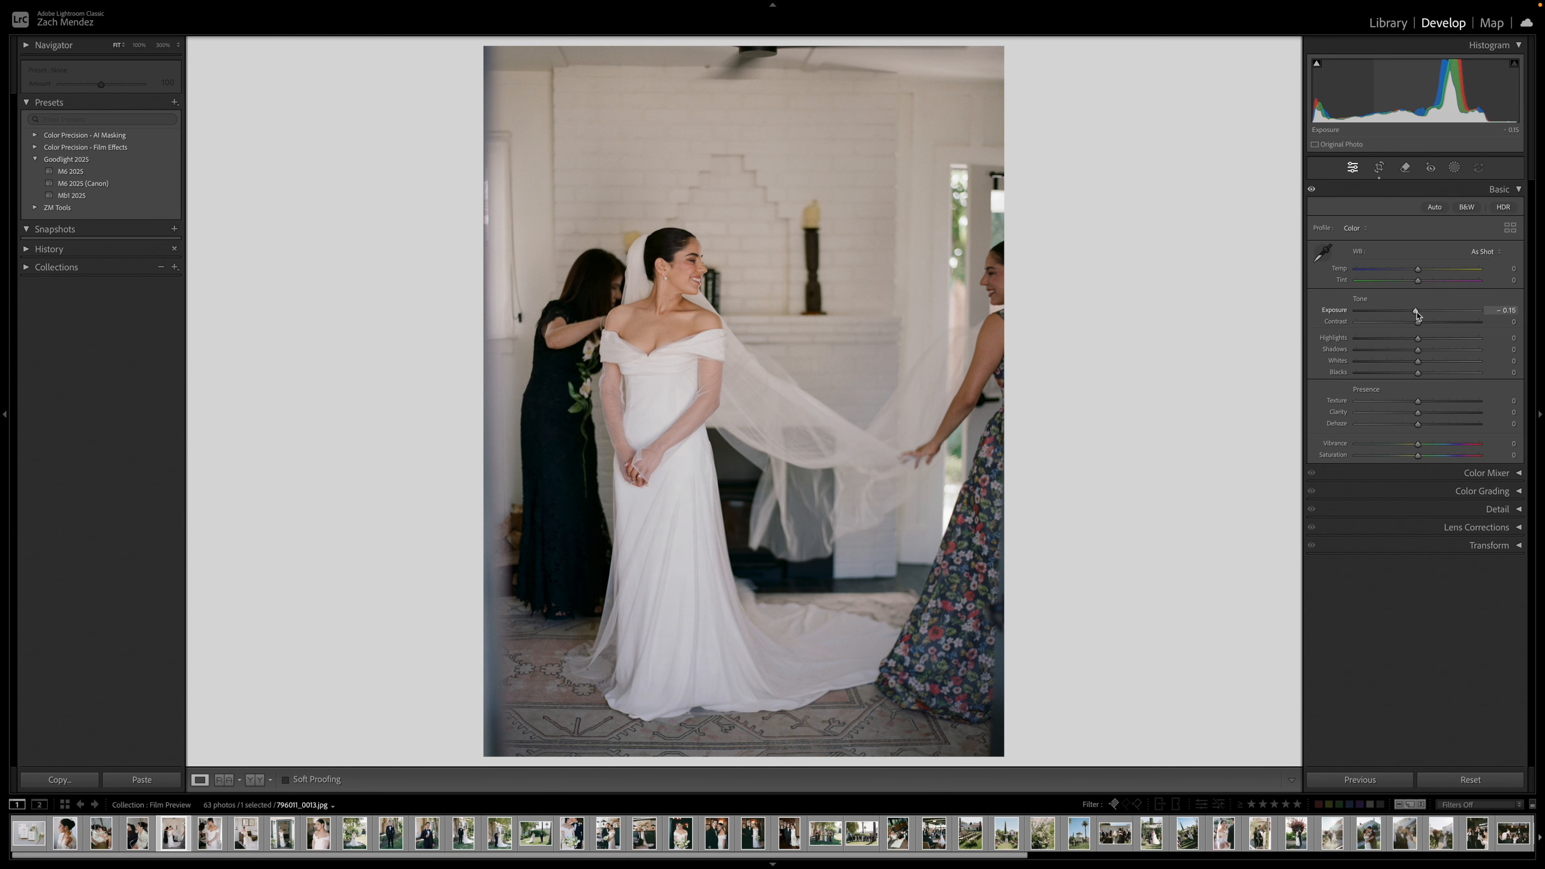
- Compare the veil photo with the following close-up portrait of the bride
{"action": "key", "text": "Right"}
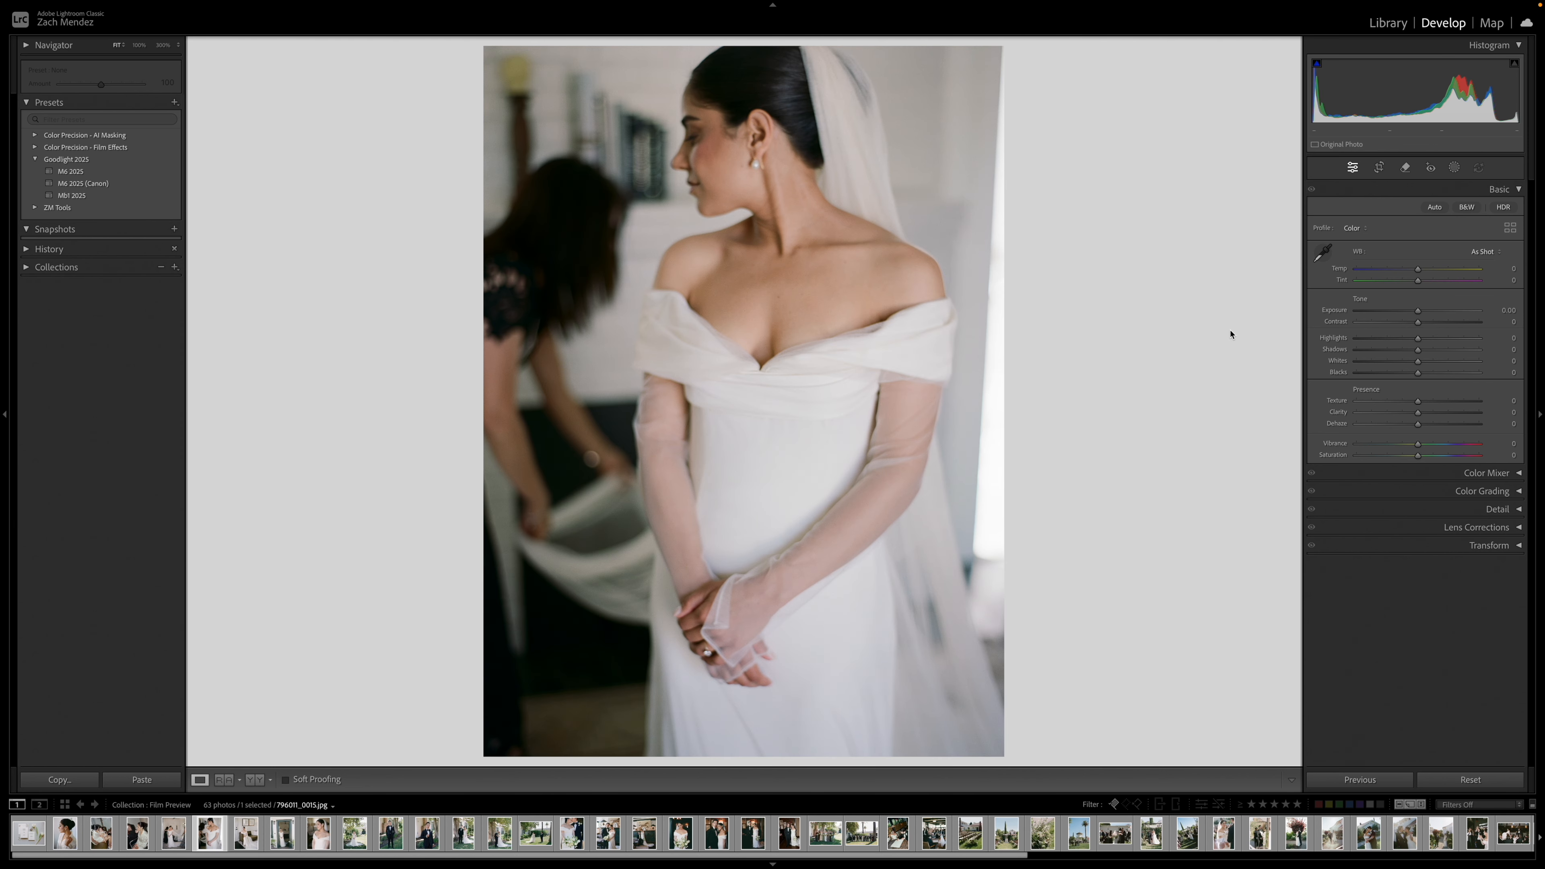
{"action": "key", "text": "Left"}
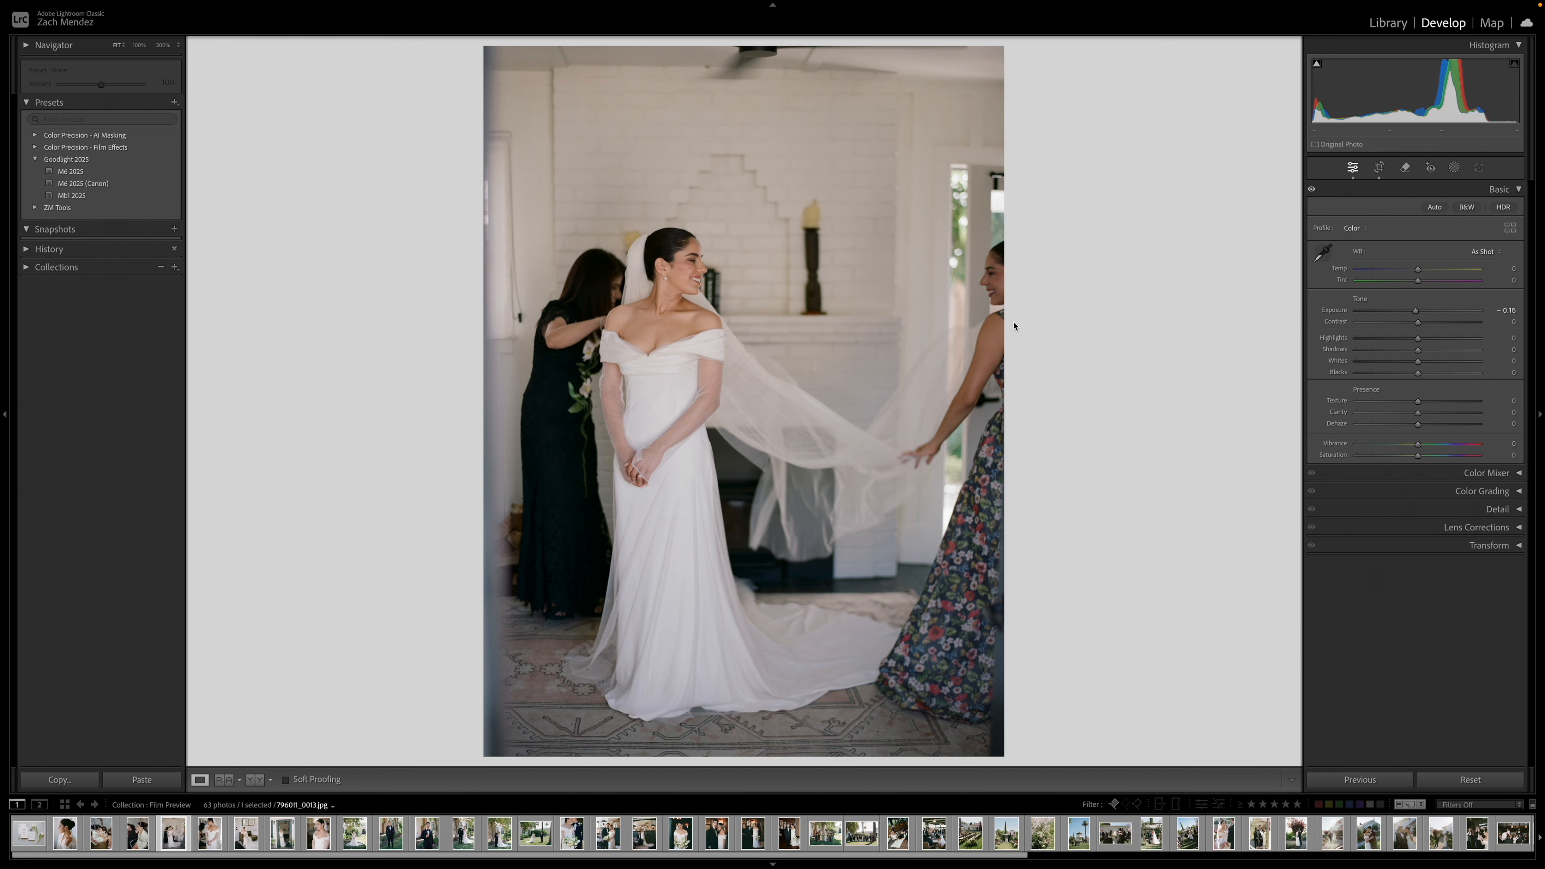
{"action": "key", "text": "Right"}
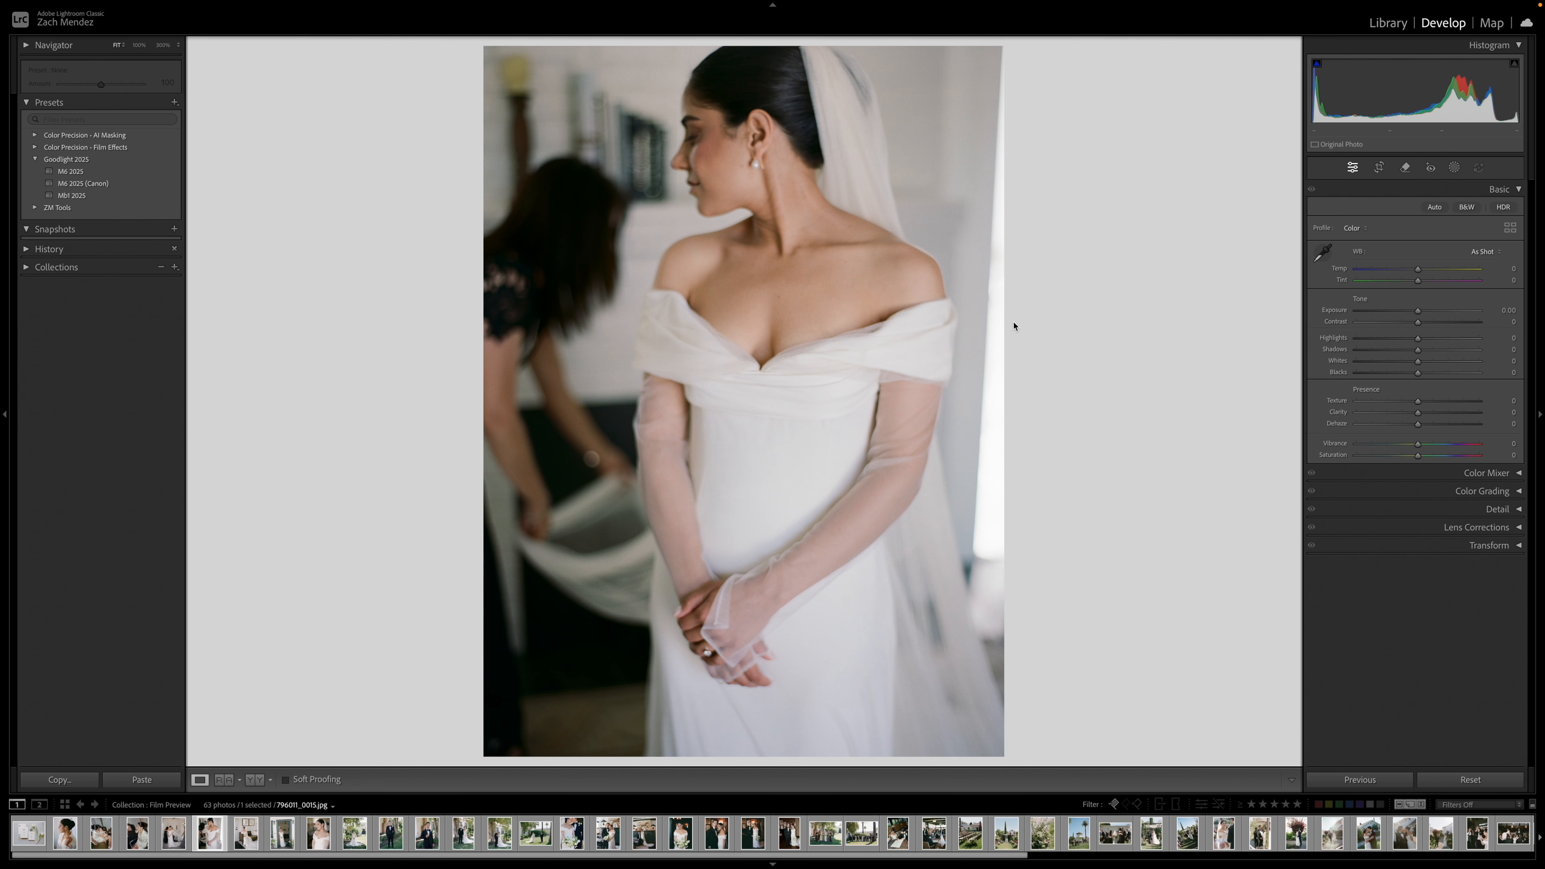
- Open the photo of the bride on the green sofa and set its exposure to −0.25
{"action": "key", "text": "Right"}
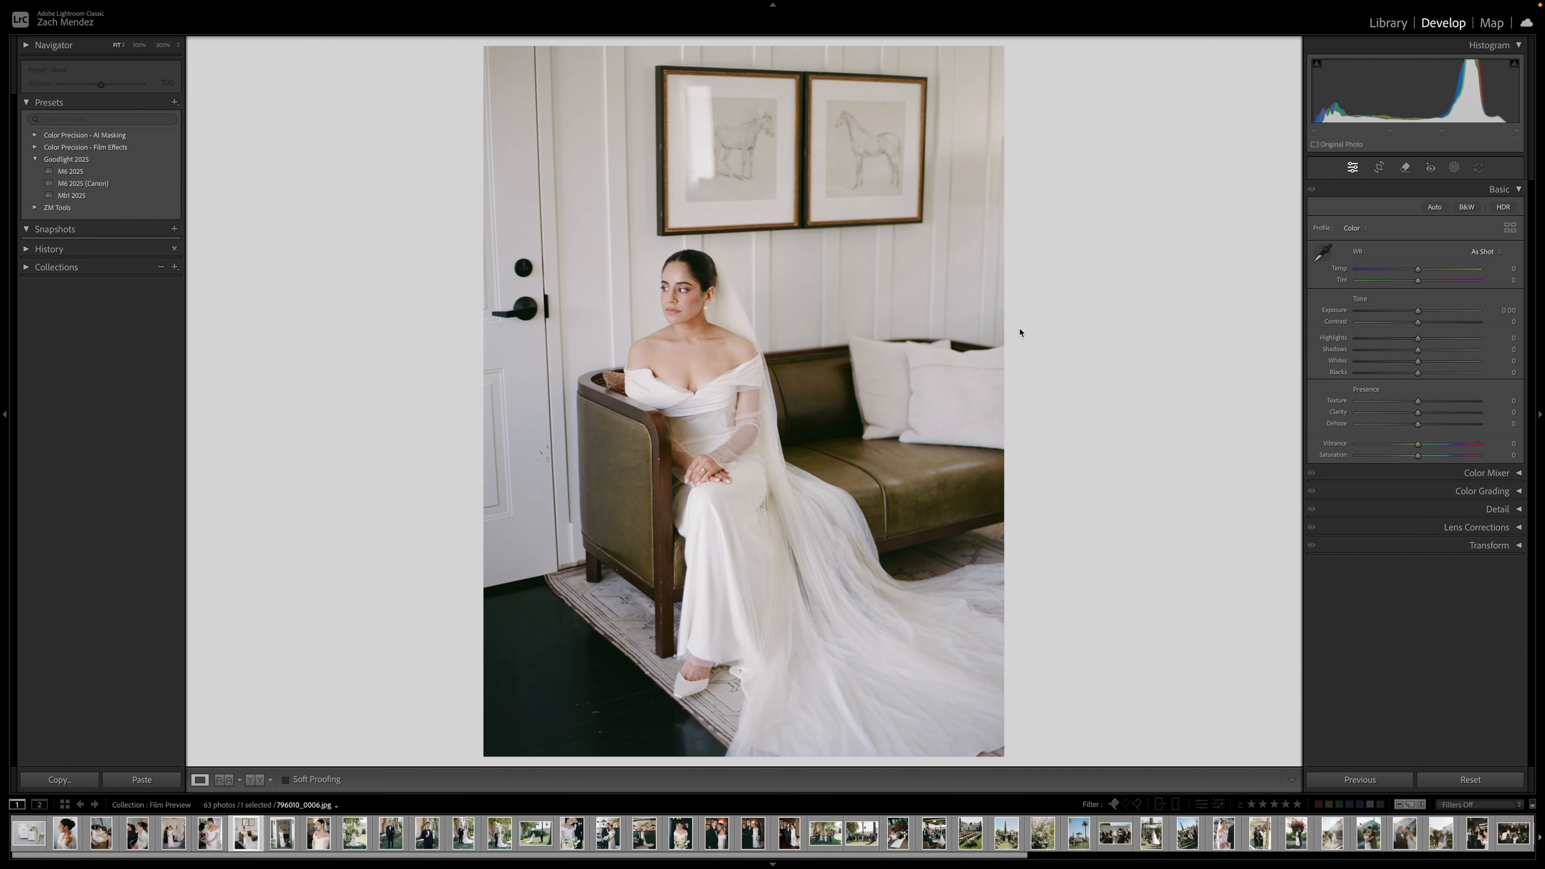
{"action": "left_click_drag", "start_coordinate": [1417, 310], "coordinate": [1415, 311]}
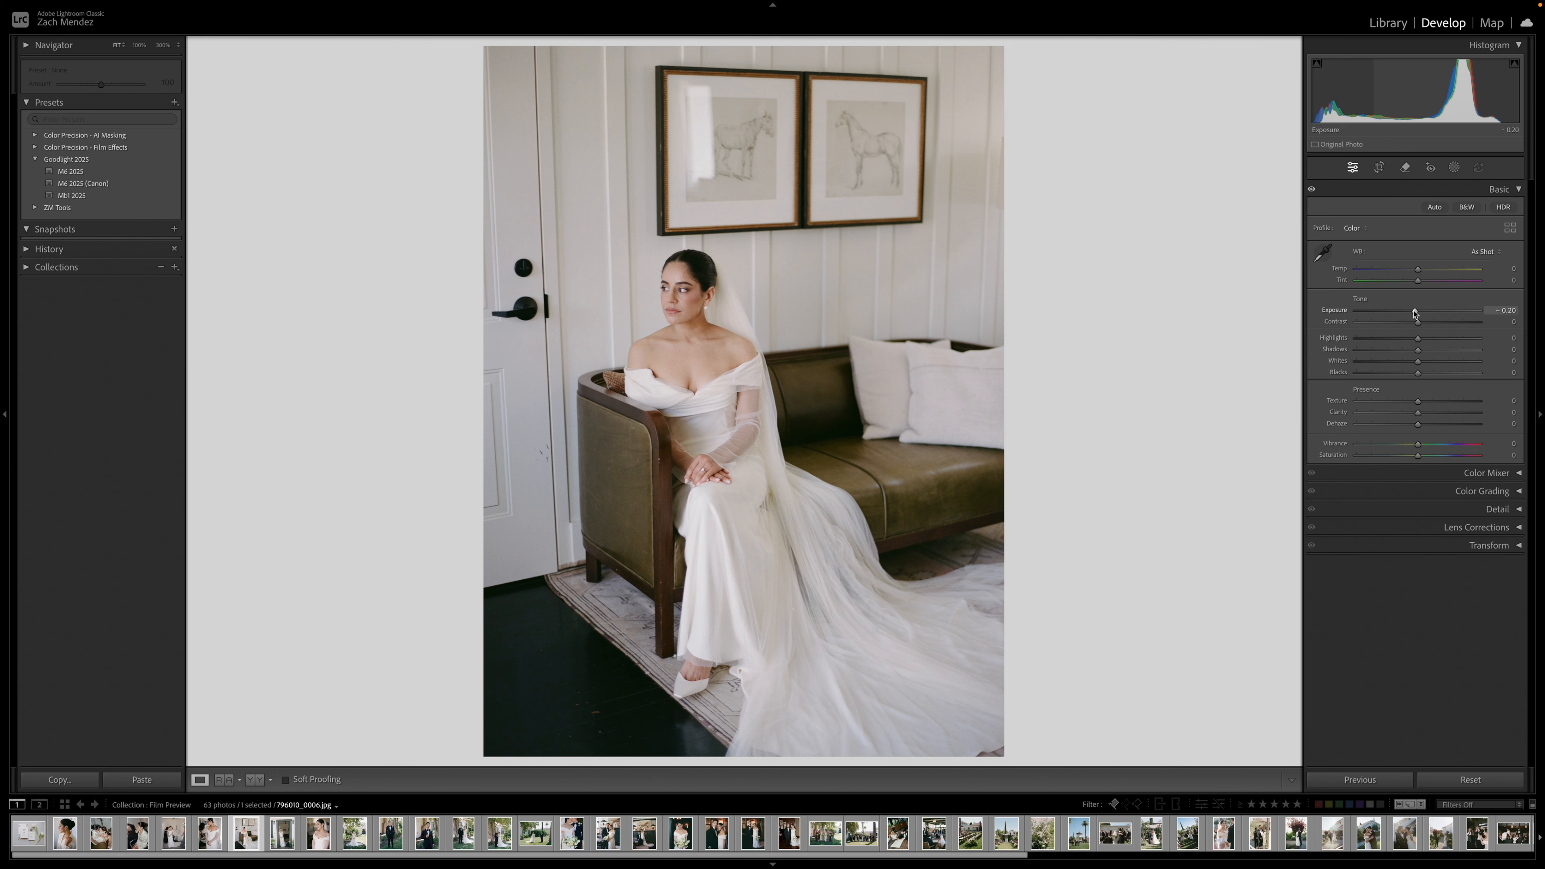
- Heal the dark scuff marks on the white door beside the sofa
{"action": "key", "text": "q"}
{"action": "left_click", "coordinate": [545, 470]}
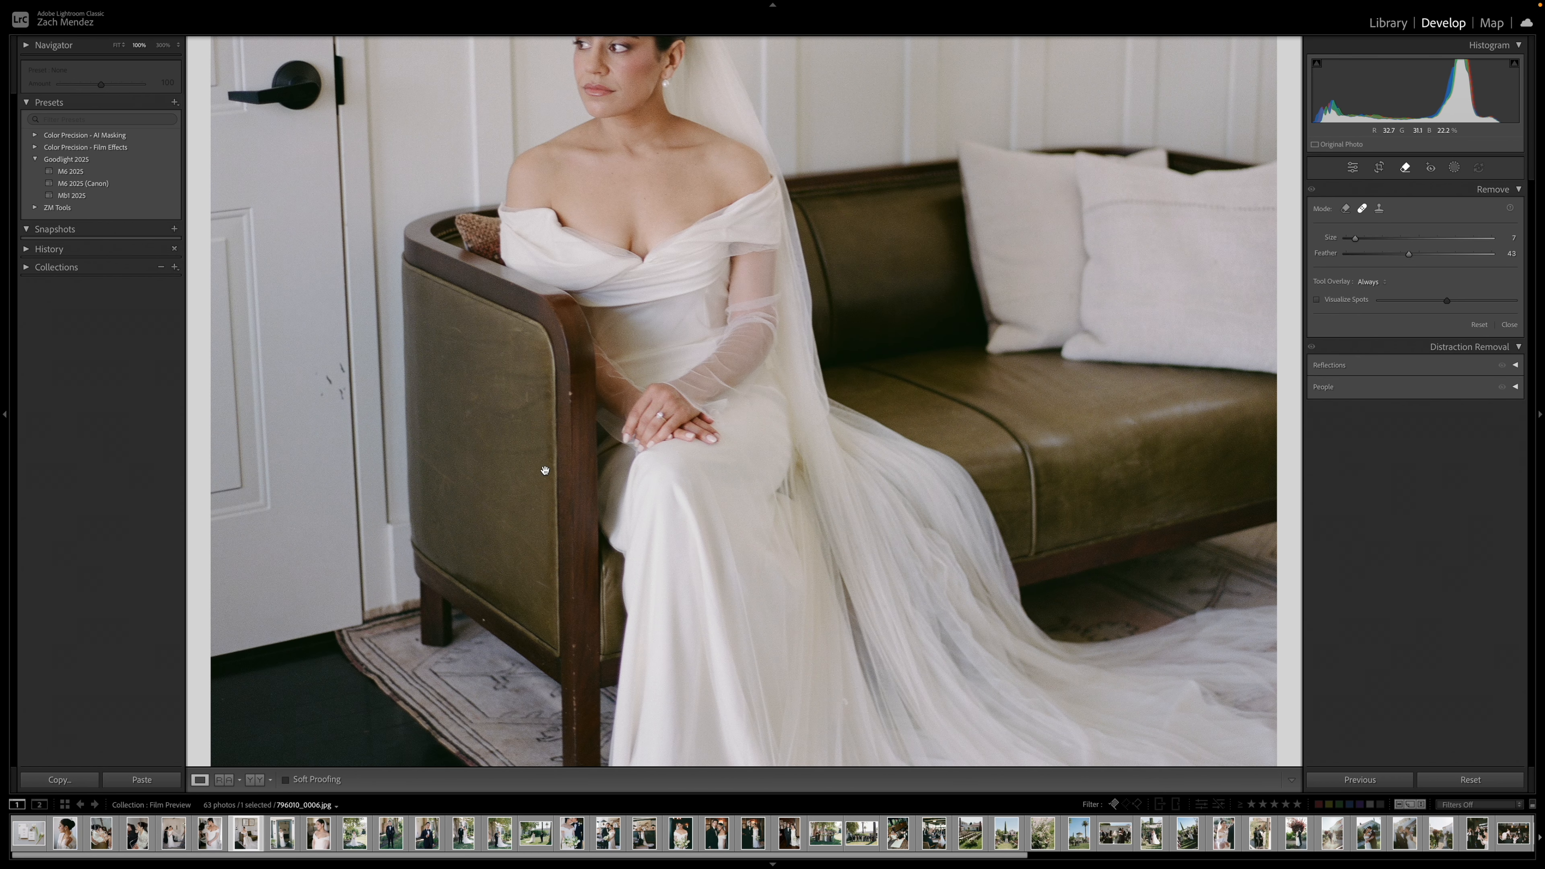
{"action": "key", "text": "q"}
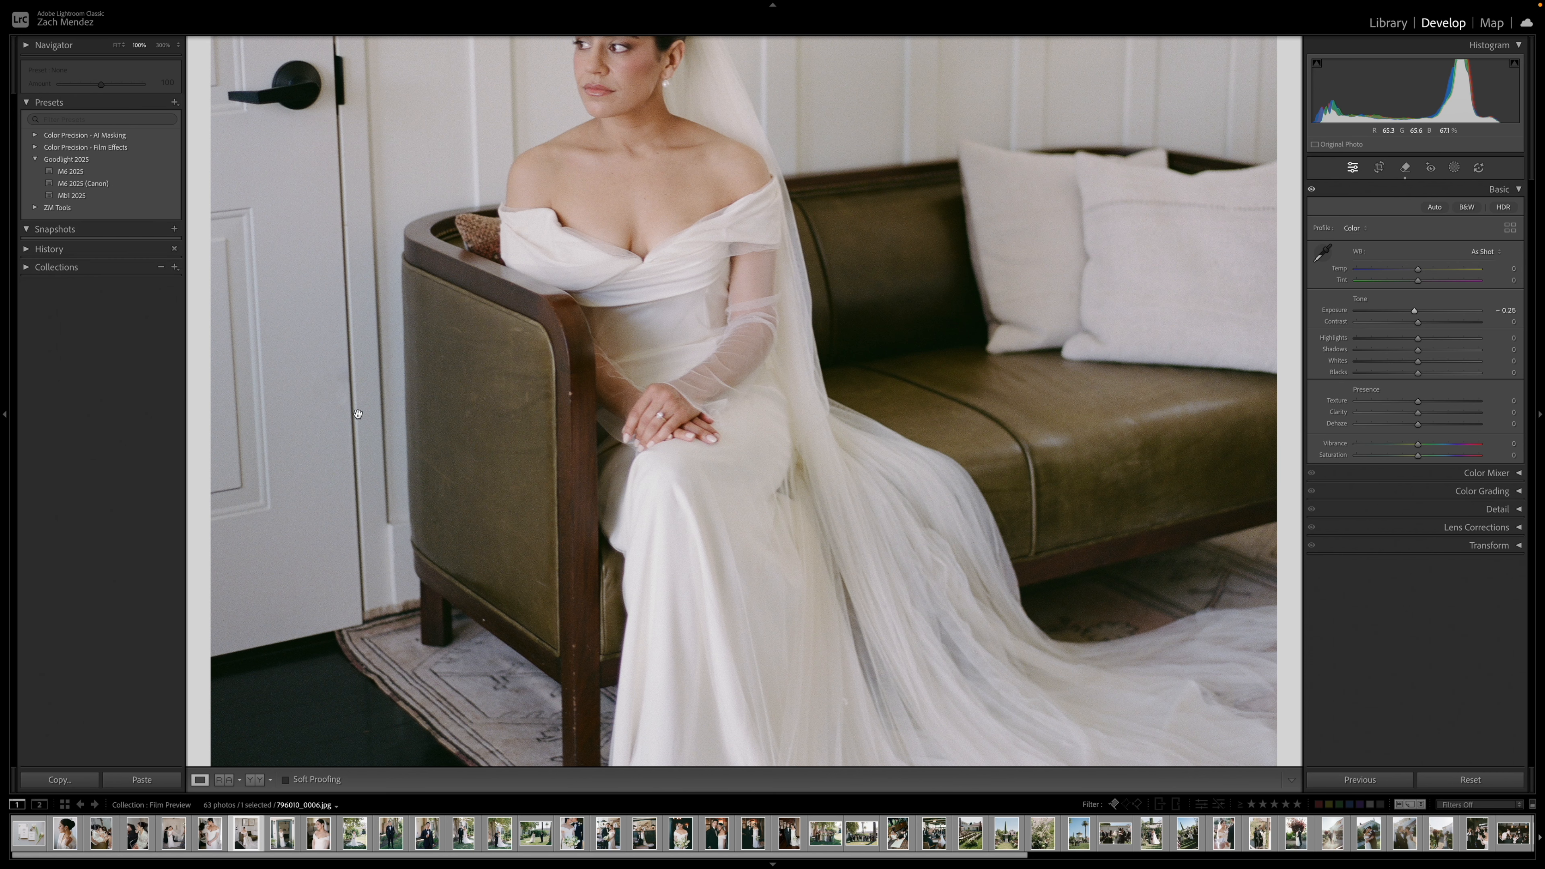
{"action": "left_click", "coordinate": [348, 384]}
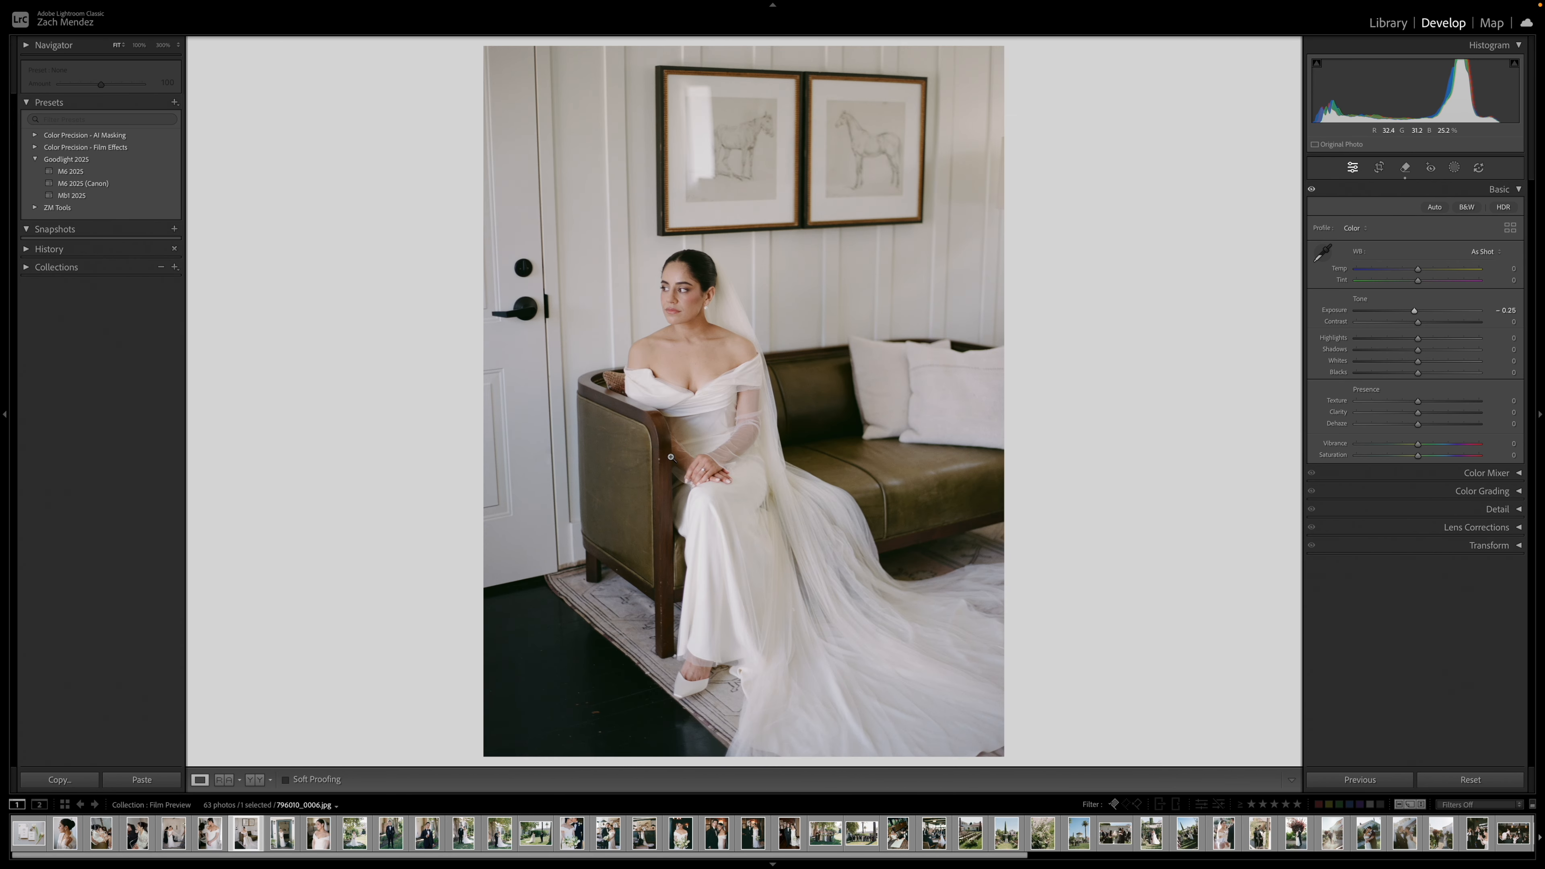
- Heal the small light marks on the sofa's wooden arm post, working at 300% magnification
{"action": "left_click", "coordinate": [654, 462]}
{"action": "key", "text": "q"}
{"action": "left_click", "coordinate": [163, 44]}
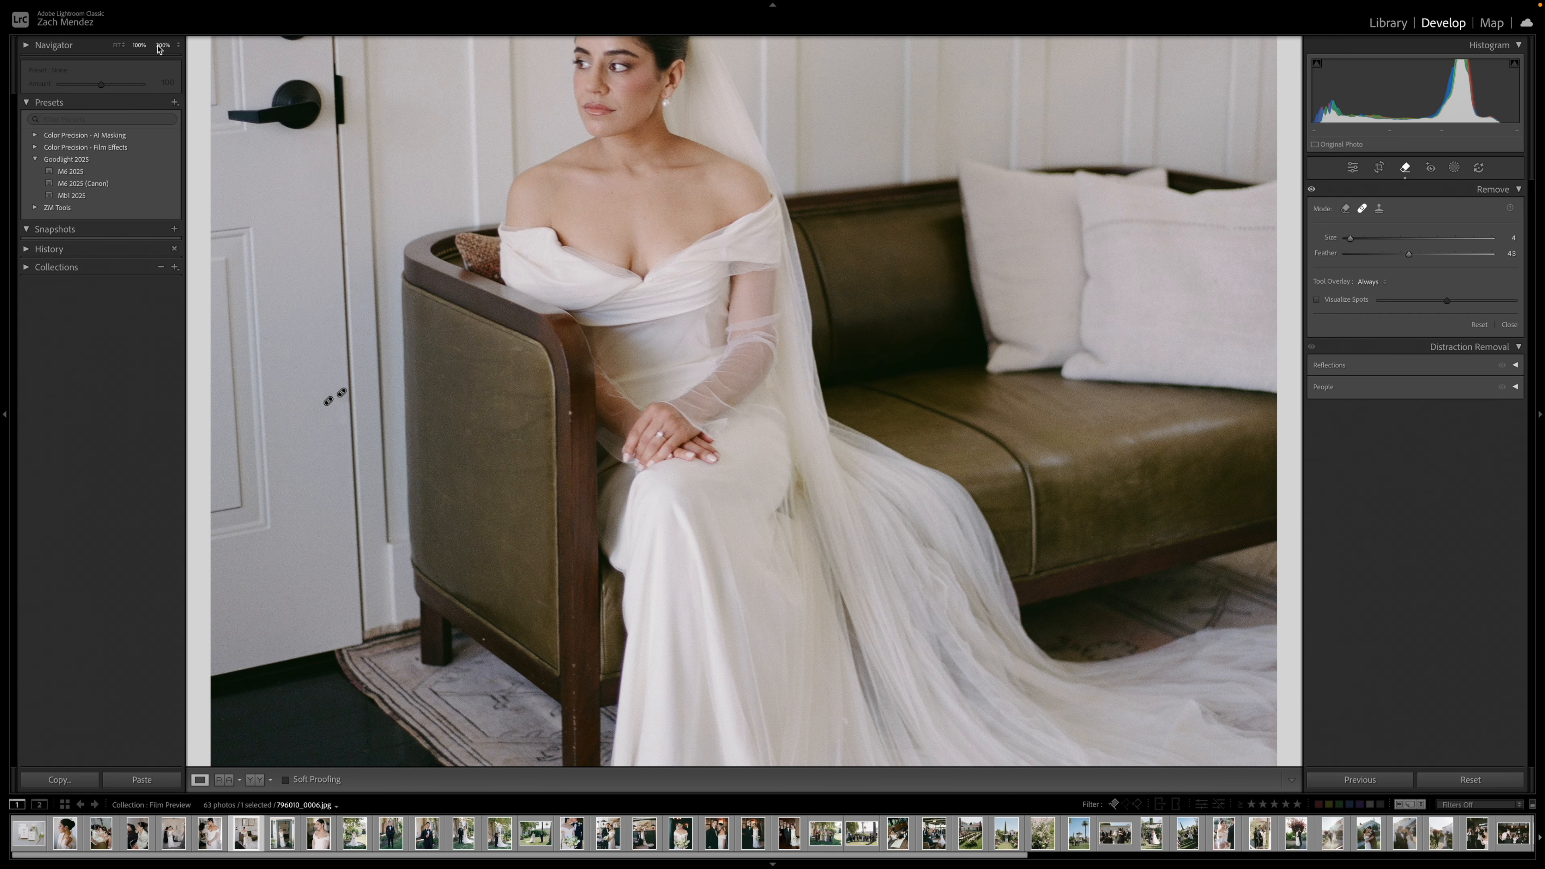
{"action": "key", "text": "q"}
{"action": "key", "text": "q"}
{"action": "key", "text": "bracketright"}
{"action": "key", "text": "bracketright"}
{"action": "left_click", "coordinate": [788, 390]}
{"action": "key", "text": "ctrl+minus"}
{"action": "key", "text": "q"}
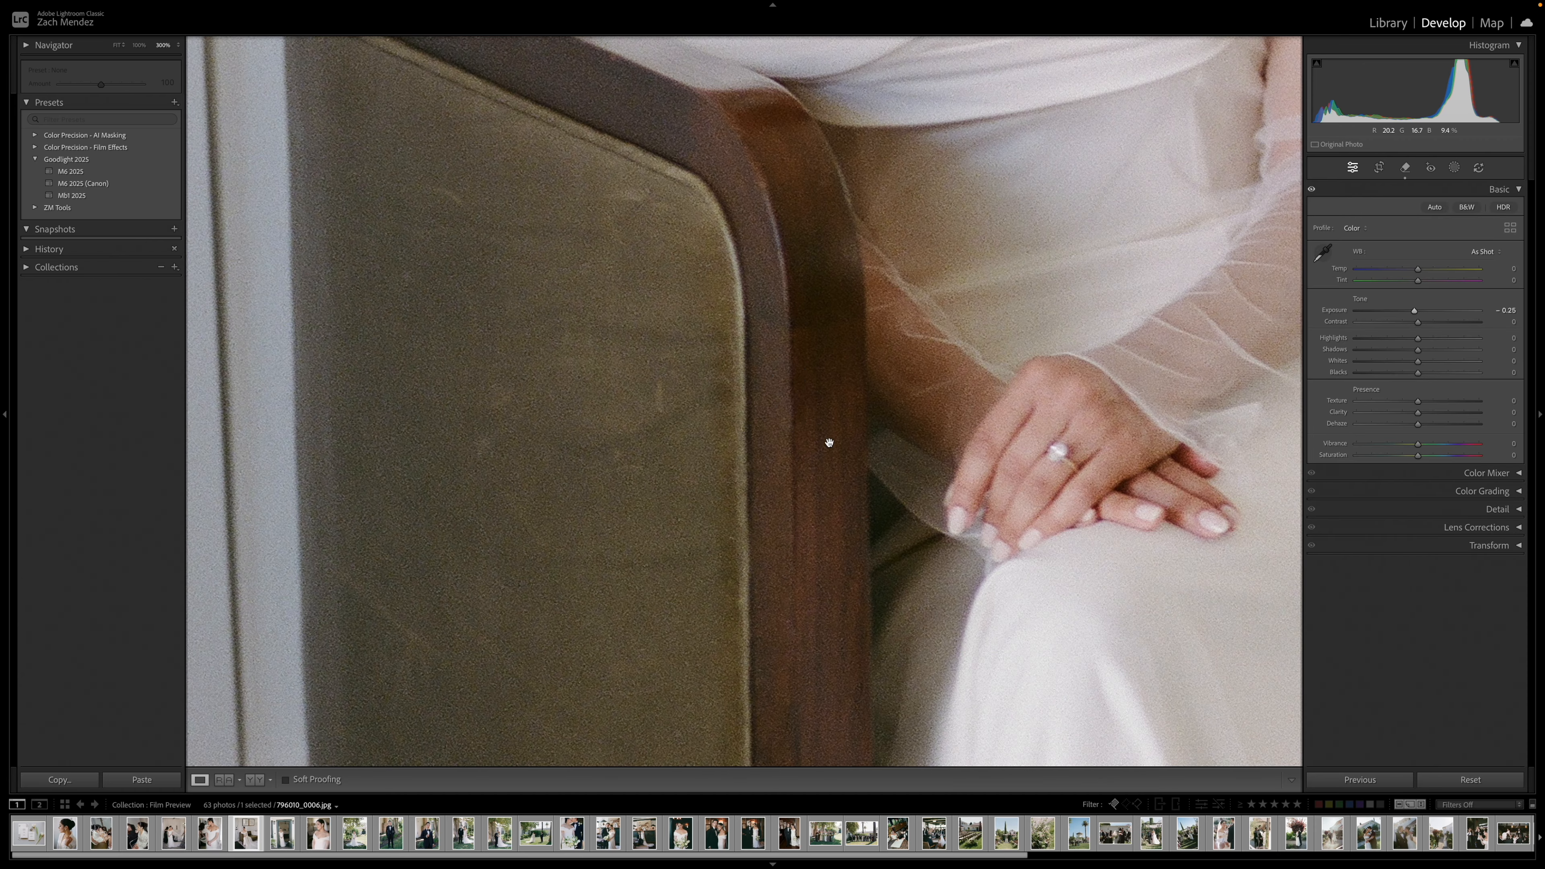
{"action": "left_click", "coordinate": [828, 442]}
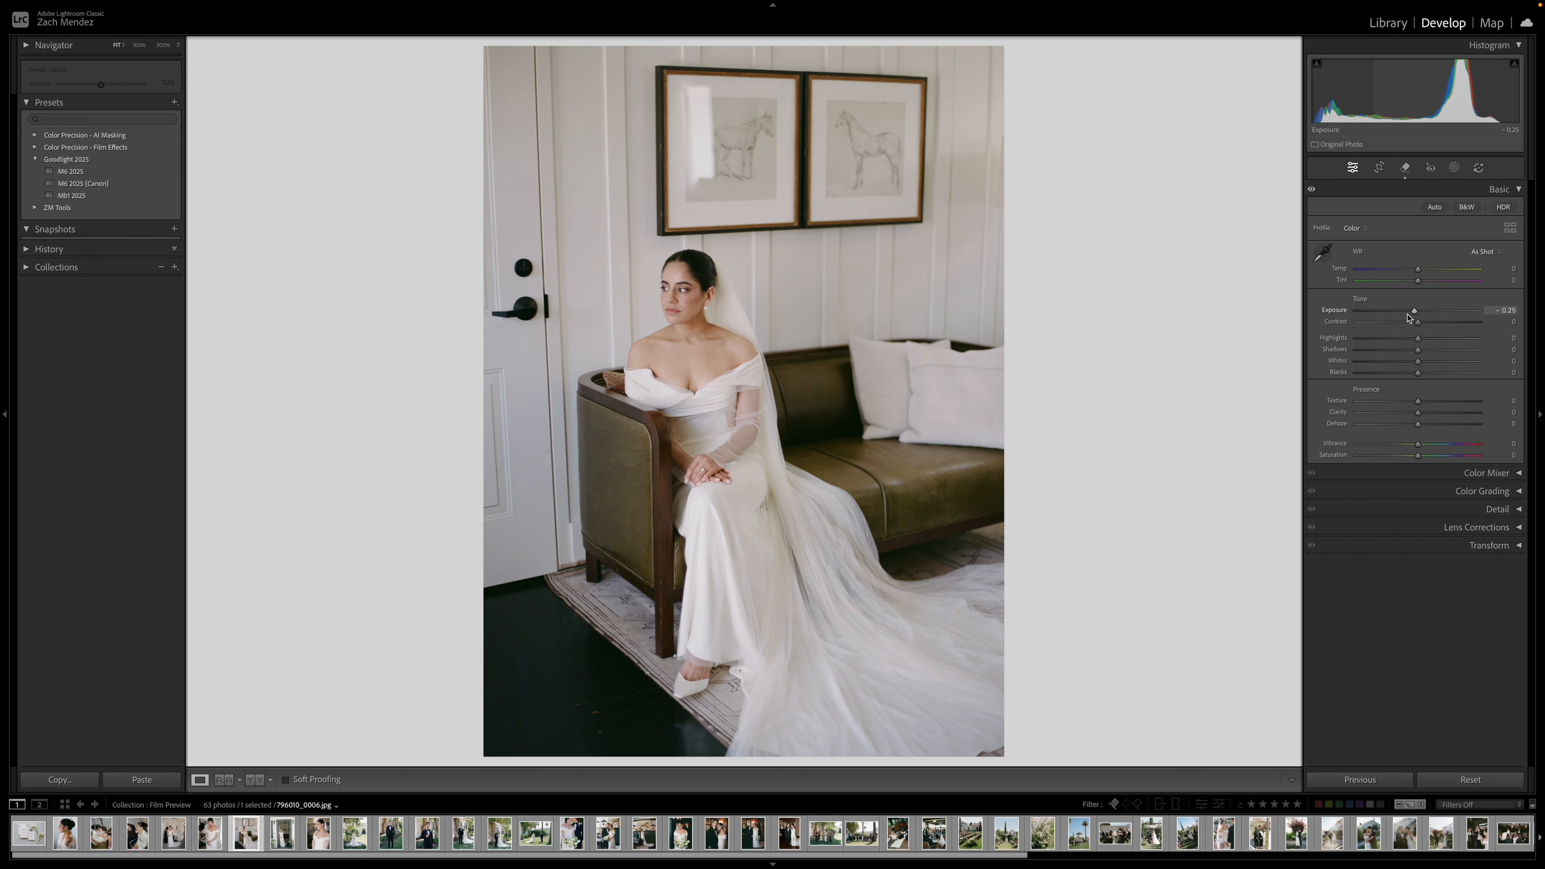
- Reset the sofa photo's exposure to 0
{"action": "double_click", "coordinate": [1414, 311]}
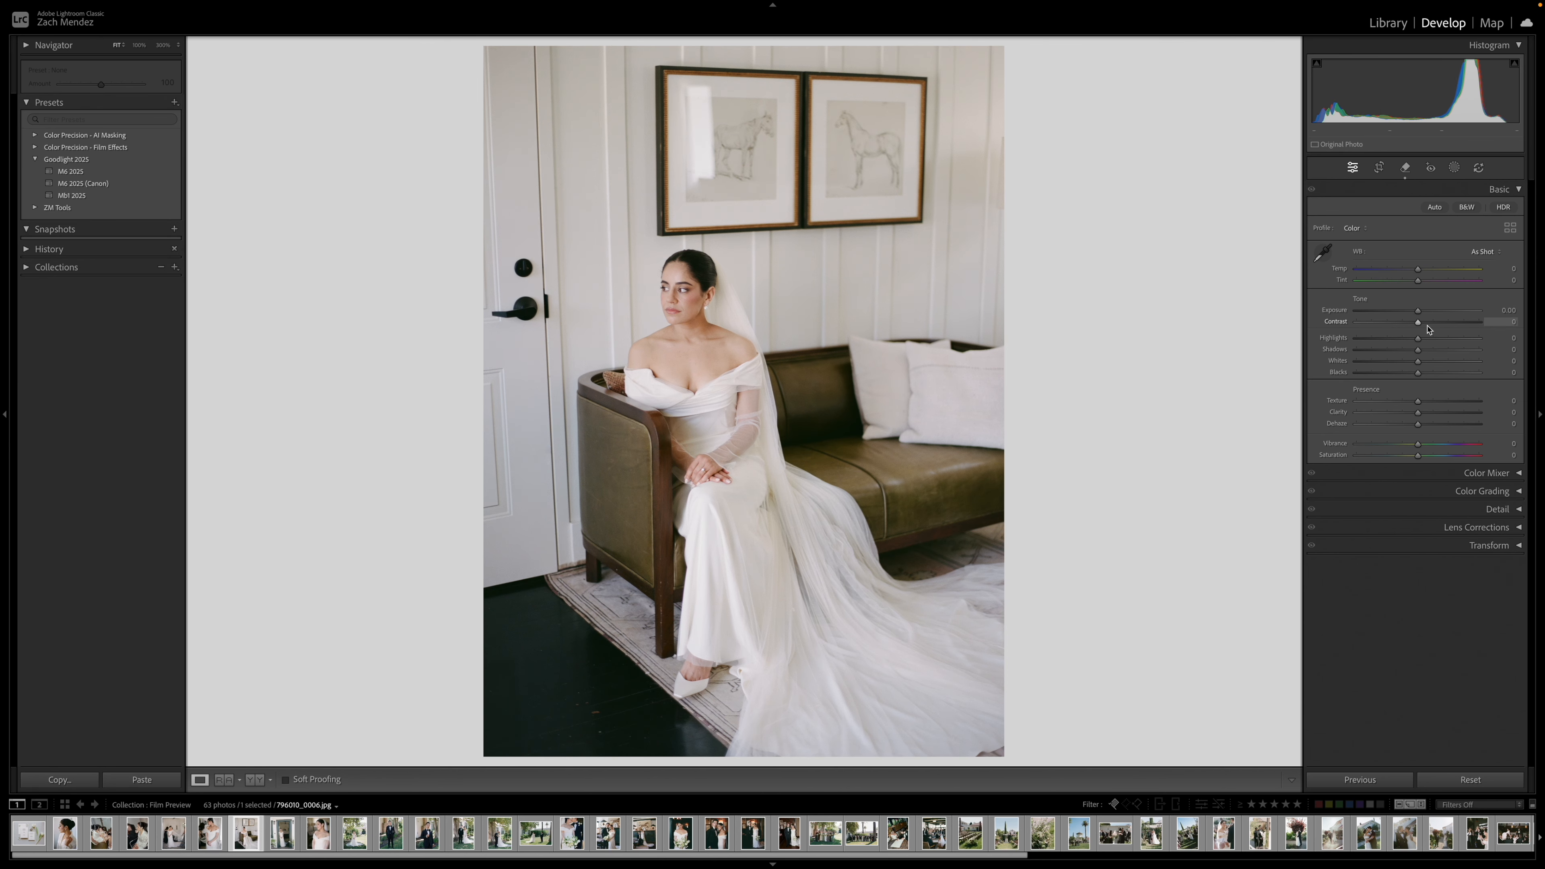
- Heal the orange-brown scuffs and light marks on the dark floor beside the rug, working at 300% magnification
{"action": "left_click", "coordinate": [632, 733]}
{"action": "key", "text": "q"}
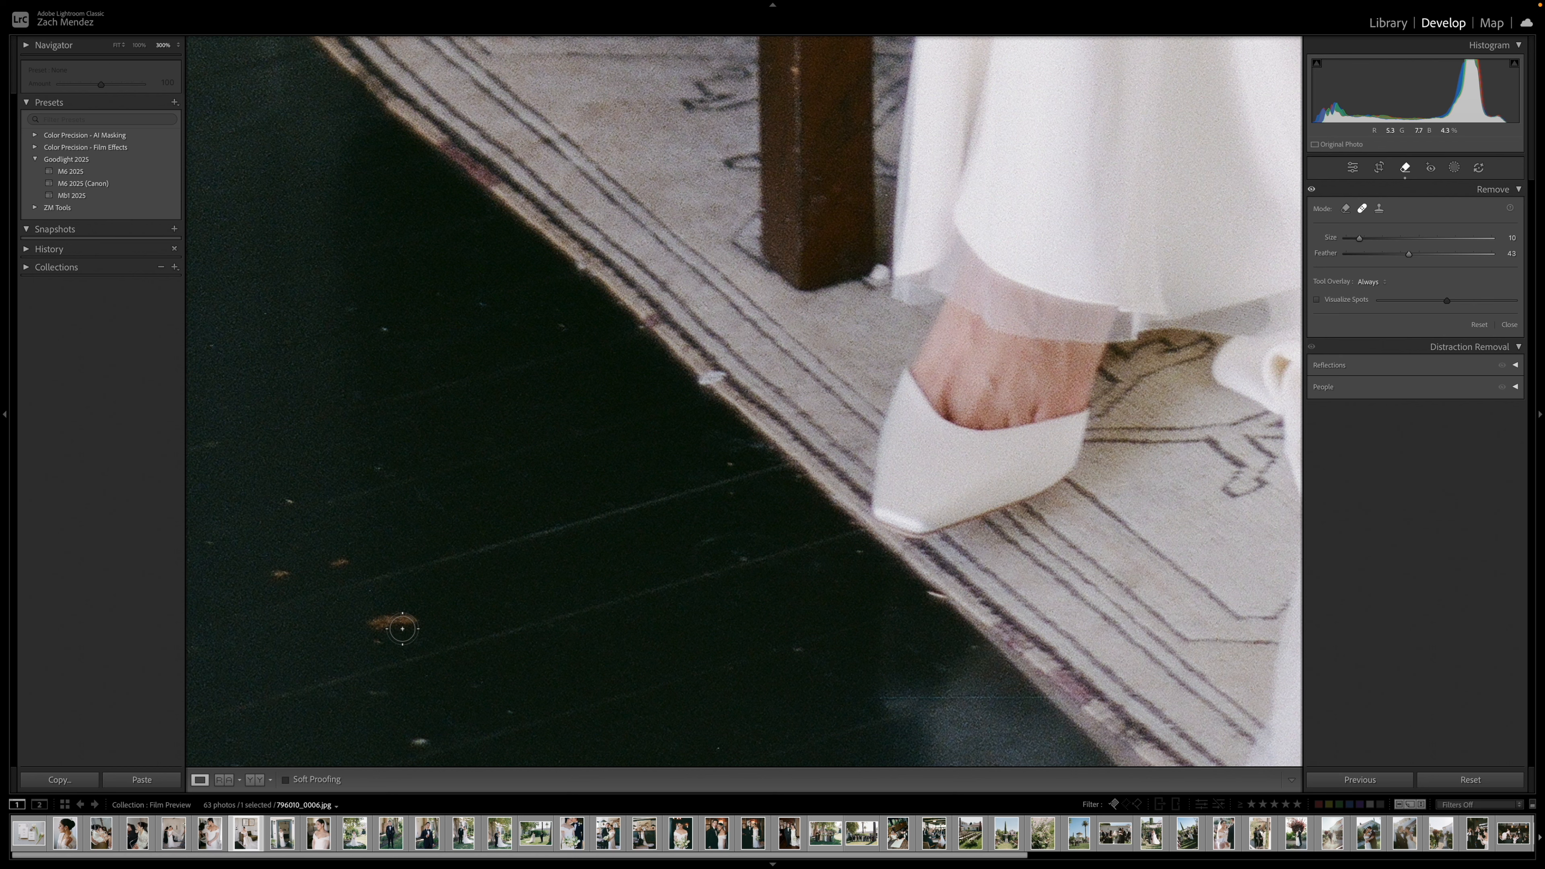
{"action": "left_click_drag", "start_coordinate": [409, 616], "coordinate": [365, 620]}
{"action": "key", "text": "q"}
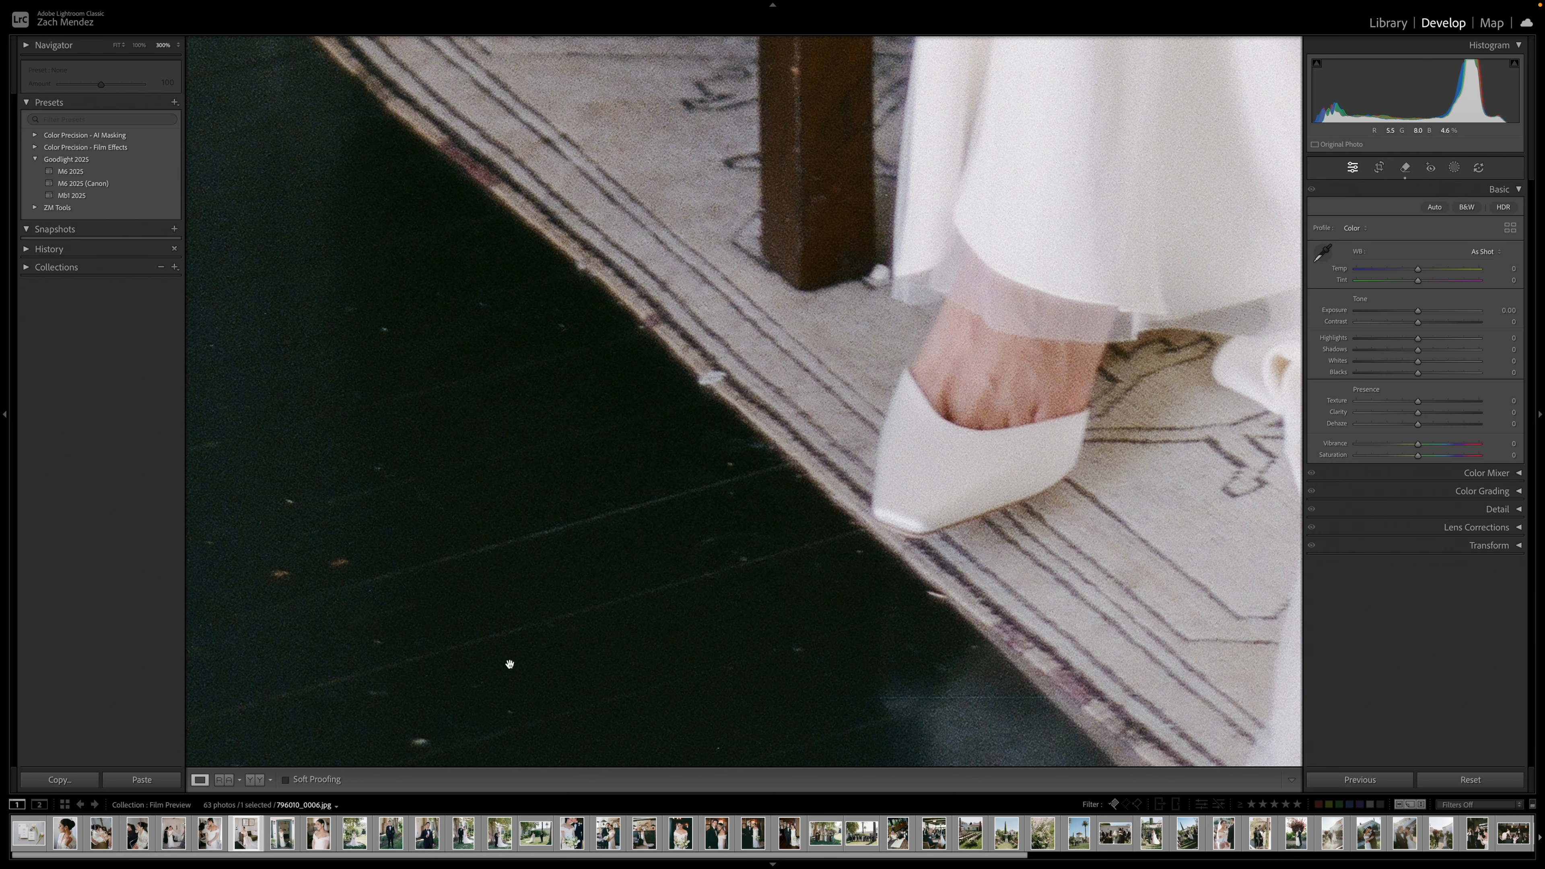
{"action": "left_click_drag", "start_coordinate": [510, 659], "coordinate": [592, 514]}
{"action": "key", "text": "q"}
{"action": "left_click_drag", "start_coordinate": [461, 461], "coordinate": [507, 456]}
{"action": "mouse_move", "coordinate": [484, 616]}
{"action": "left_mouse_down"}
{"action": "mouse_move", "coordinate": [617, 449]}
{"action": "mouse_move", "coordinate": [618, 424]}
{"action": "left_mouse_up"}
- Open the photo of the bride in the doorway and set exposure to −0.20, highlights to −18 and shadows to +23
{"action": "key", "text": "Right"}
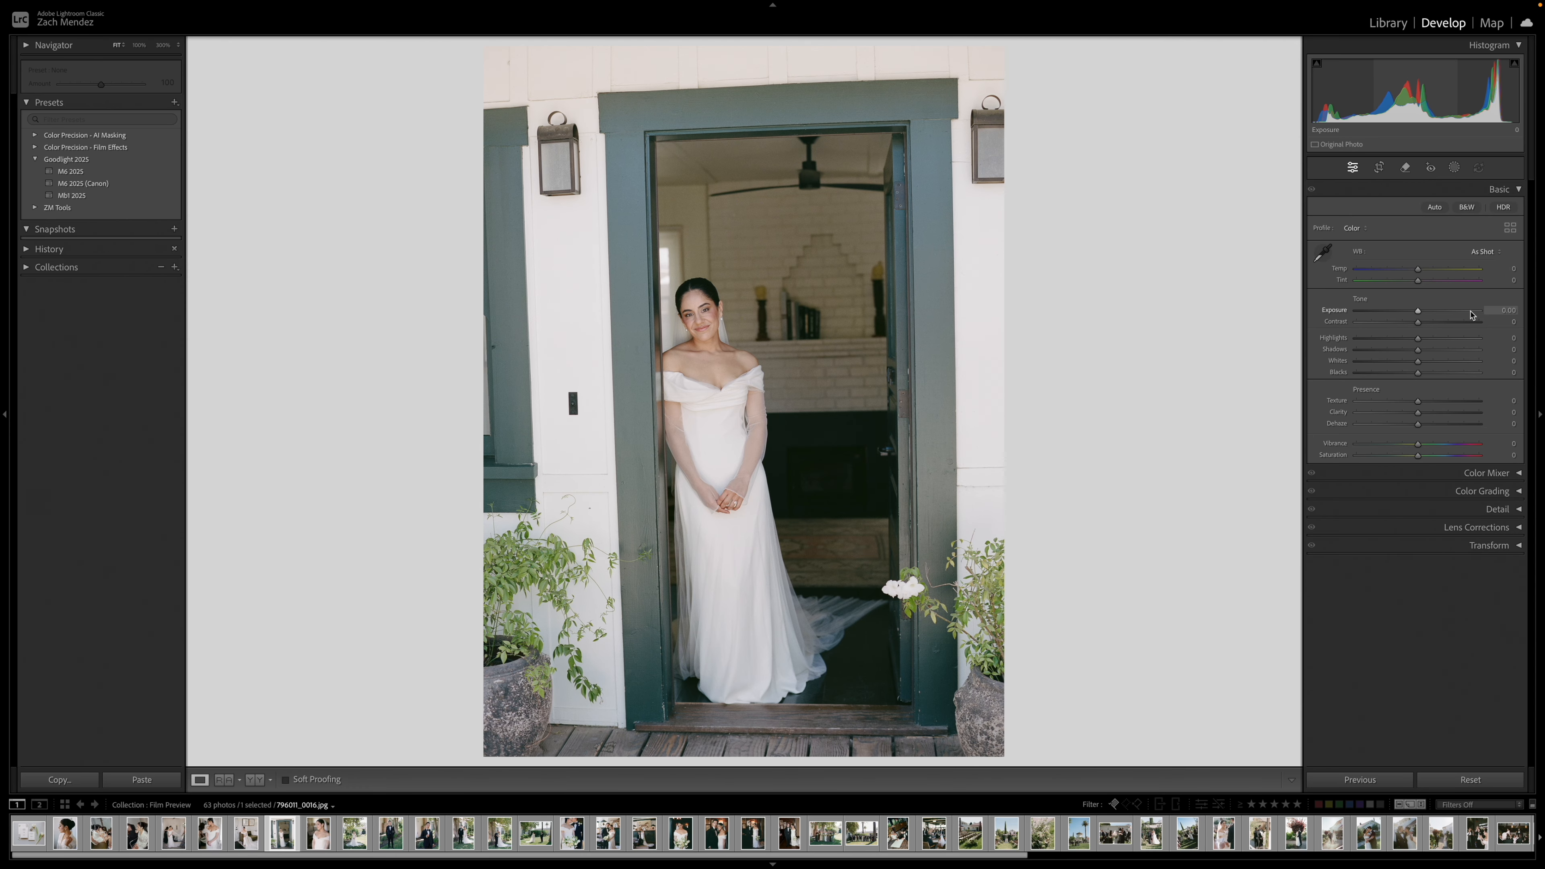
{"action": "left_click_drag", "start_coordinate": [1428, 351], "coordinate": [1432, 352]}
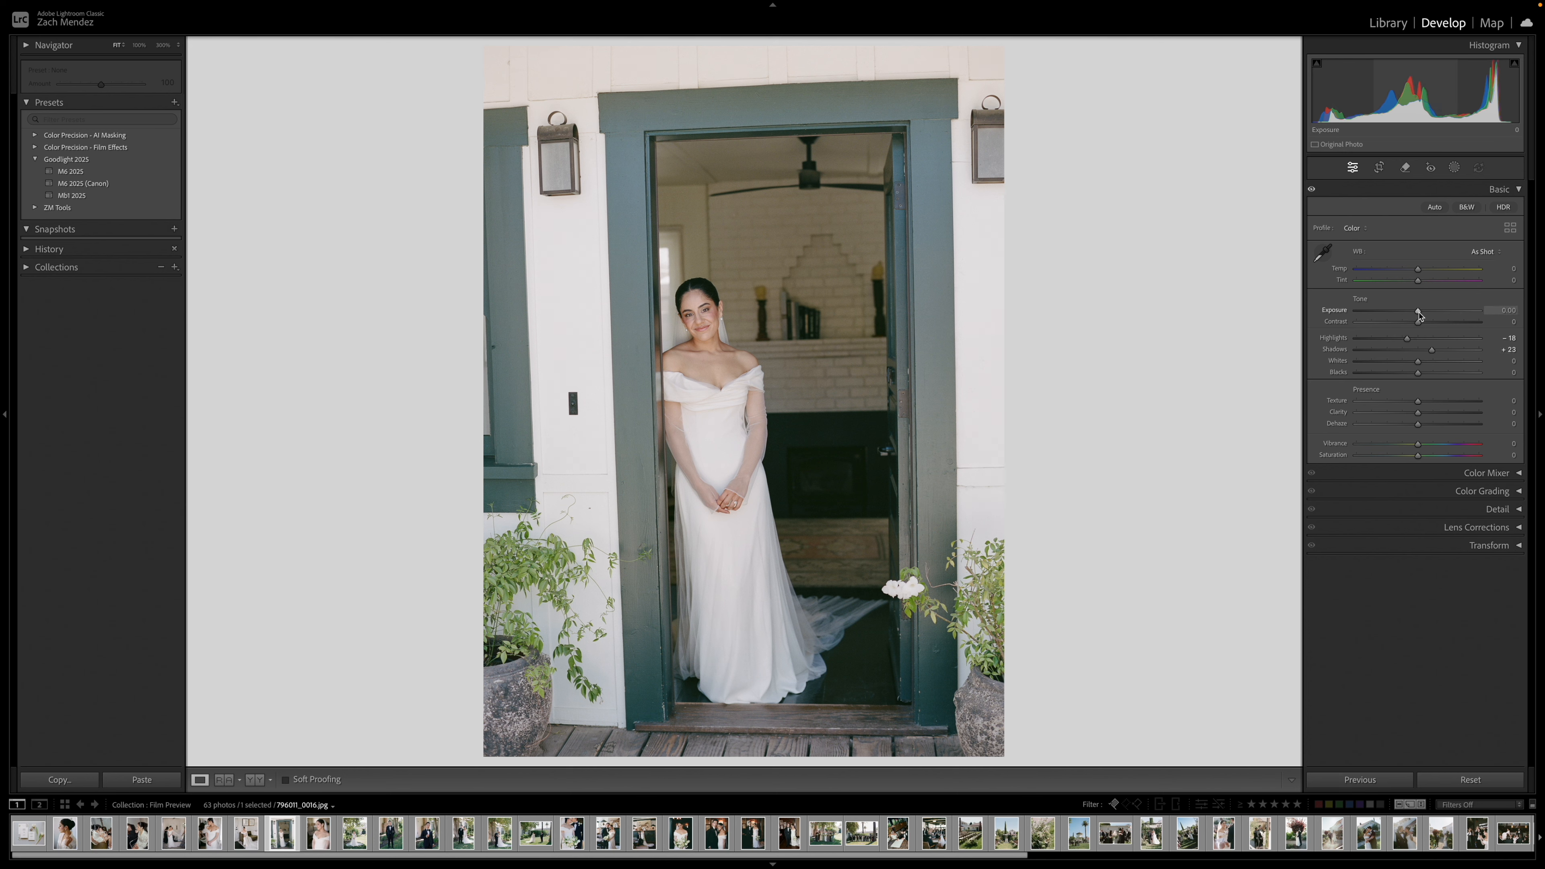
{"action": "left_click_drag", "start_coordinate": [1419, 311], "coordinate": [1417, 311]}
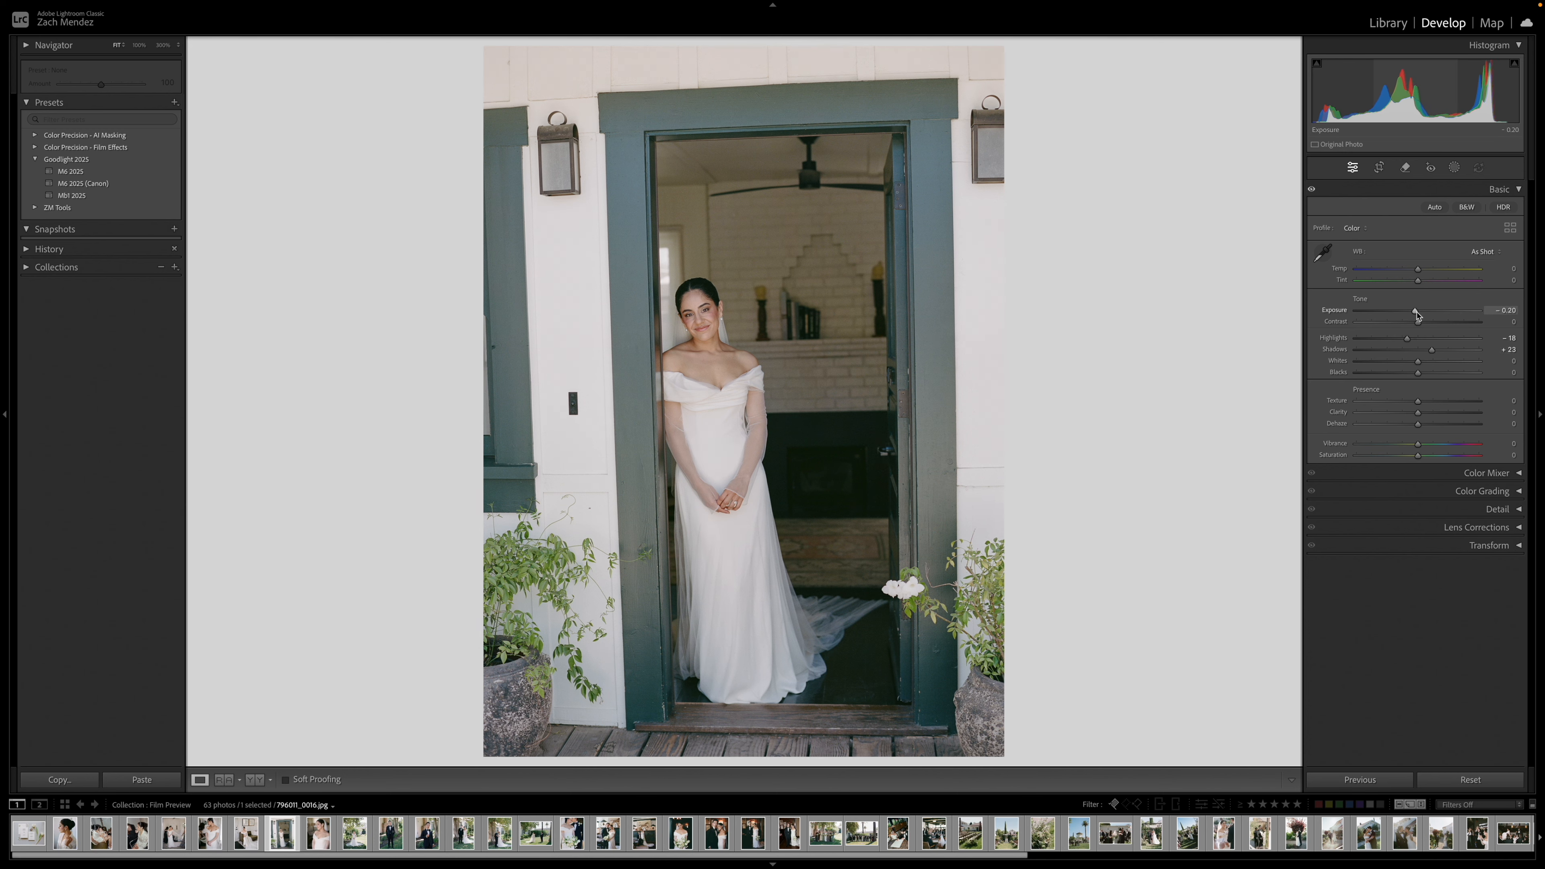
- Heal away the small black fixture on the white wall beside the teal door frame
{"action": "key", "text": "q"}
{"action": "left_click_drag", "start_coordinate": [573, 407], "coordinate": [573, 392]}
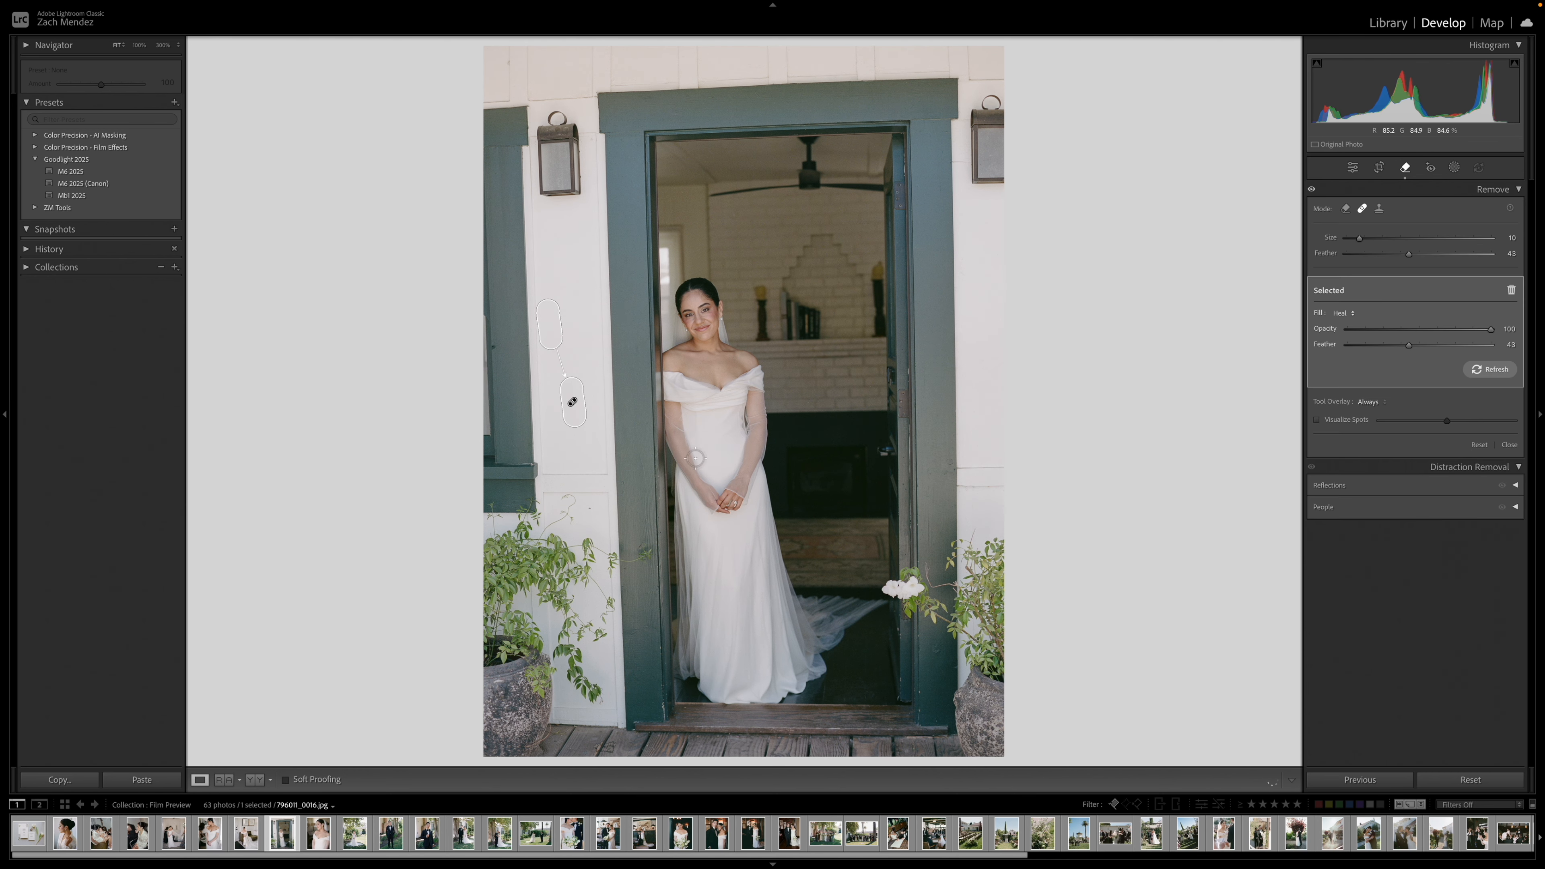
{"action": "key", "text": "q"}
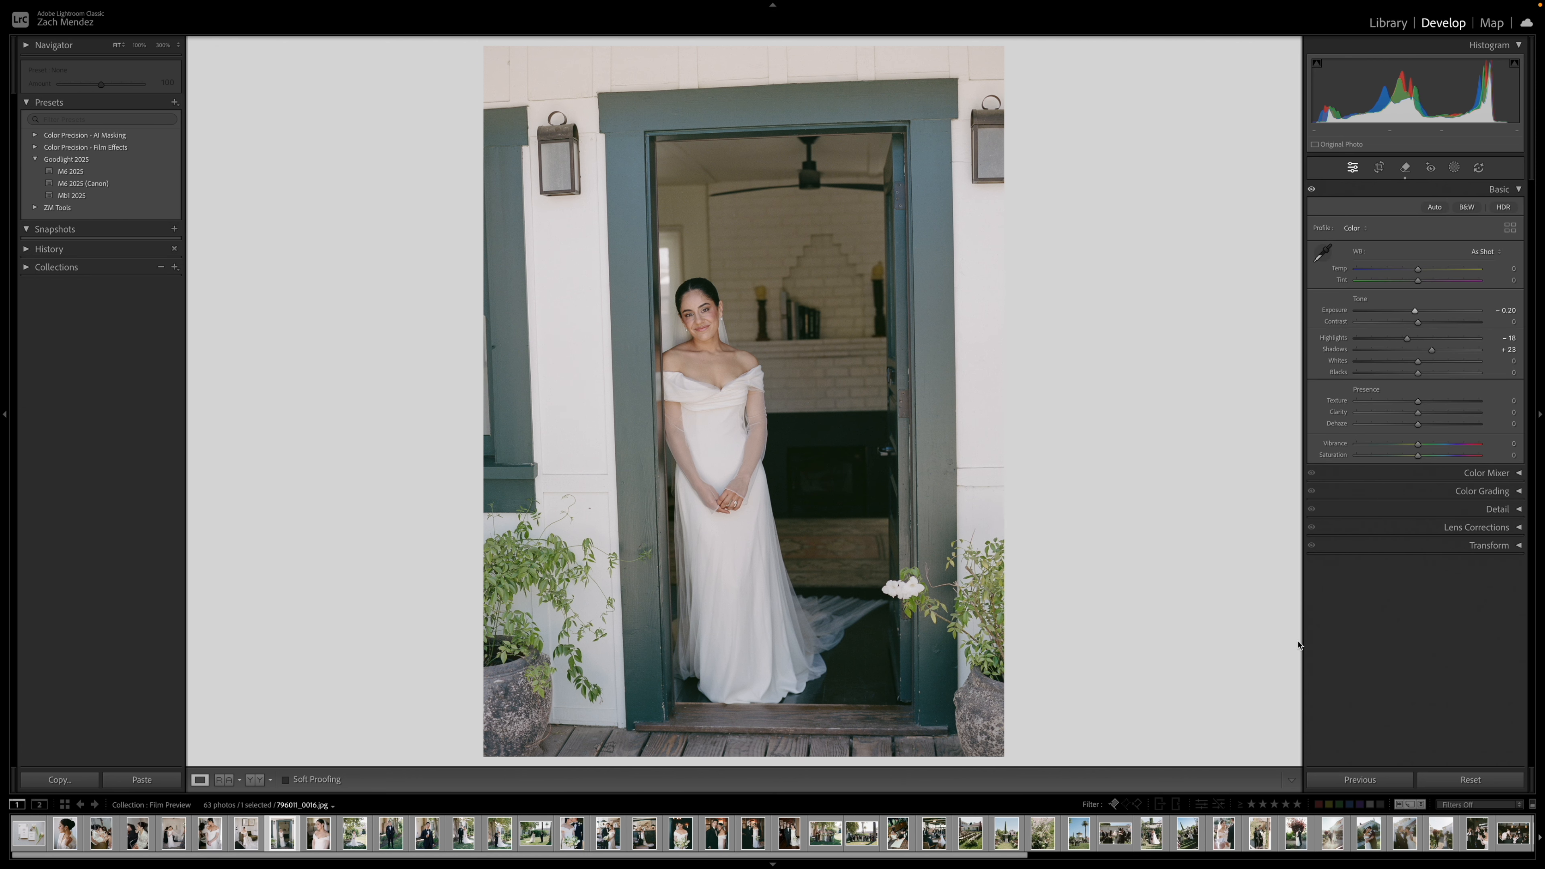
- Open the bride's close-up portrait and heal the blemish on her cheek at 100% magnification with a brush size of 6
{"action": "key", "text": "Right"}
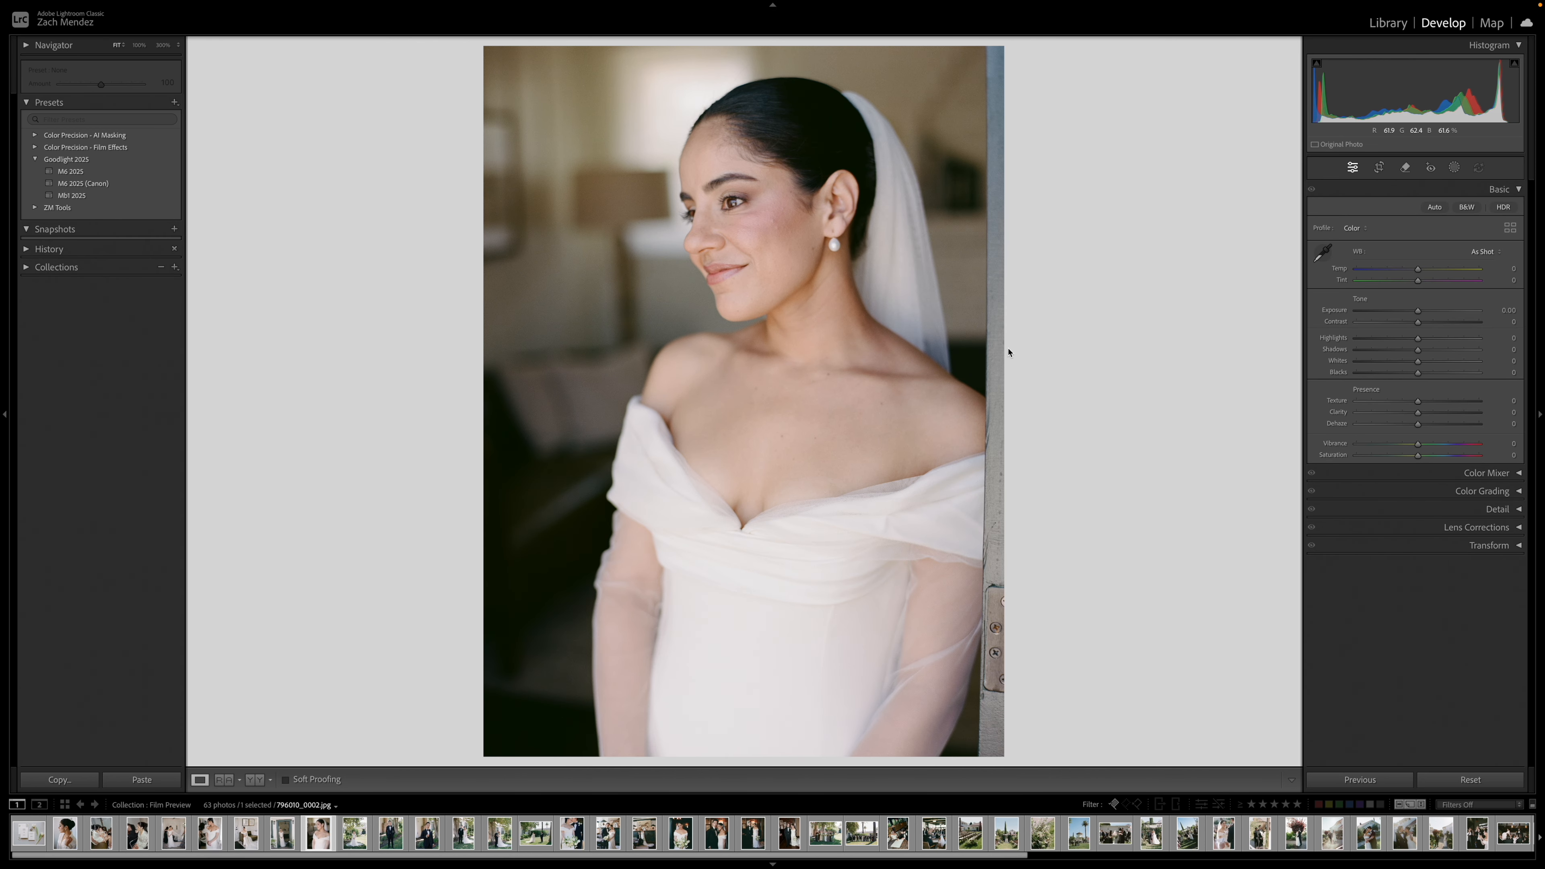
{"action": "left_click", "coordinate": [759, 228]}
{"action": "key", "text": "q"}
{"action": "key", "text": "bracketleft"}
{"action": "left_click", "coordinate": [810, 355]}
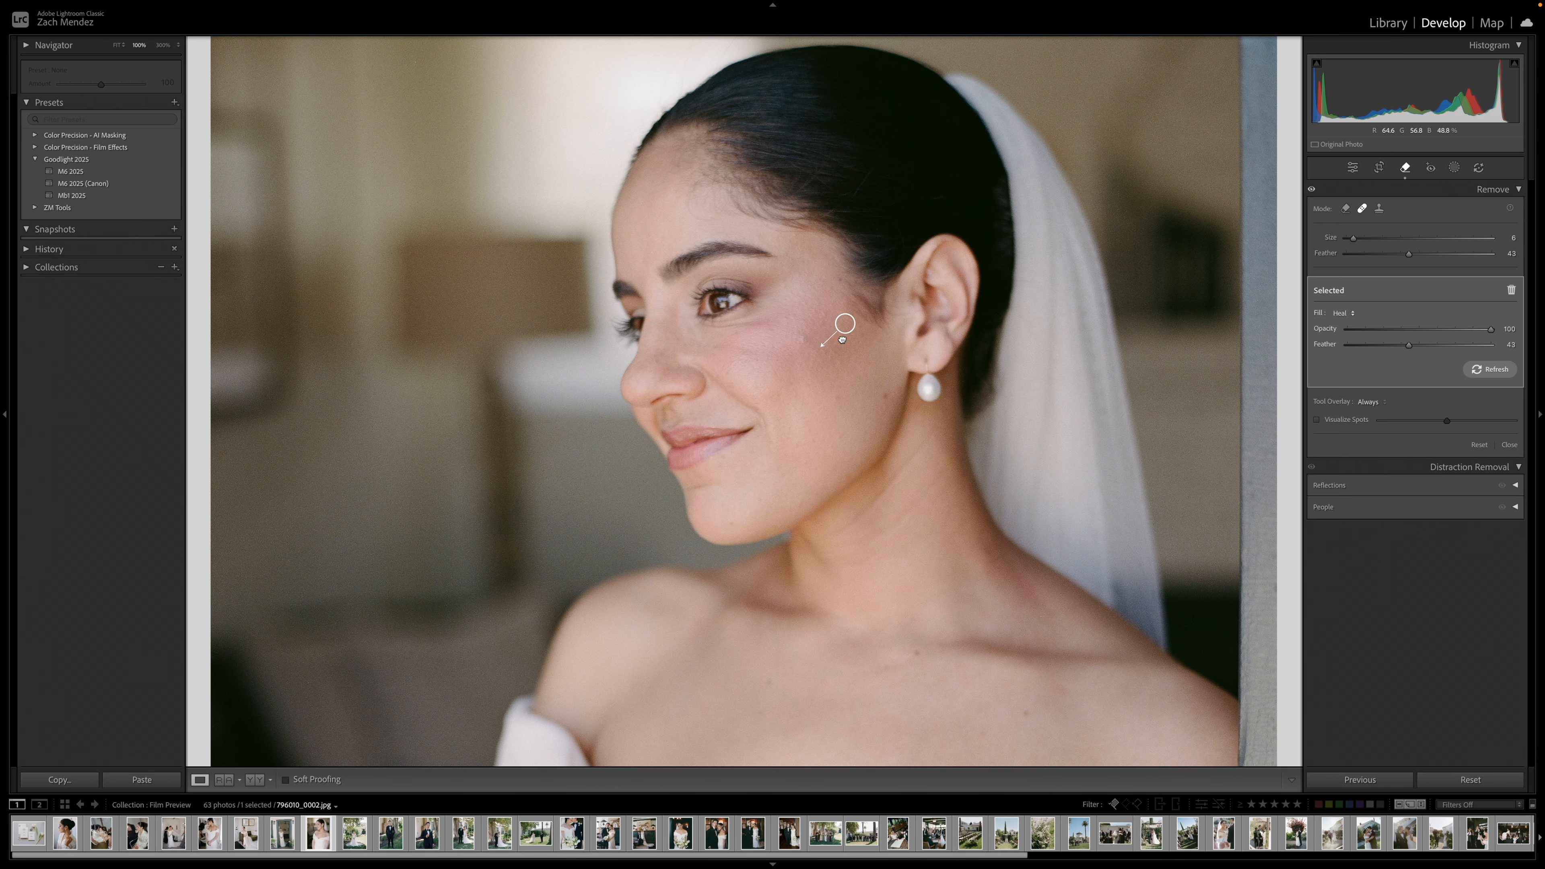
{"action": "key", "text": "z"}
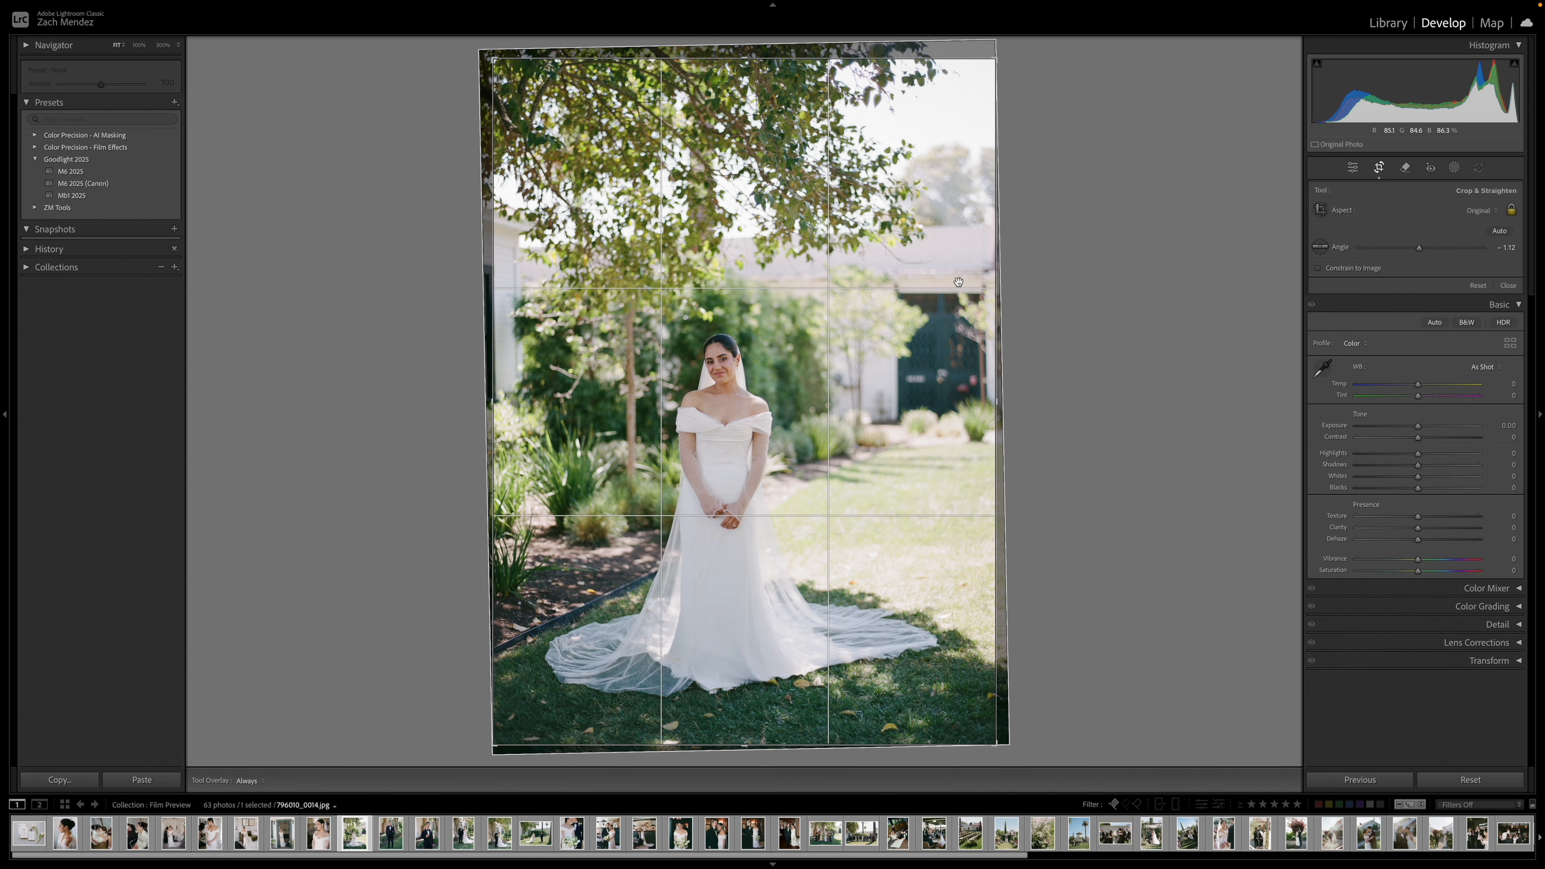
- Remove the distracting spots in front of the dark green barn doors with generative AI, using a brush size of 7
{"action": "key", "text": "q"}
{"action": "left_click", "coordinate": [1344, 210]}
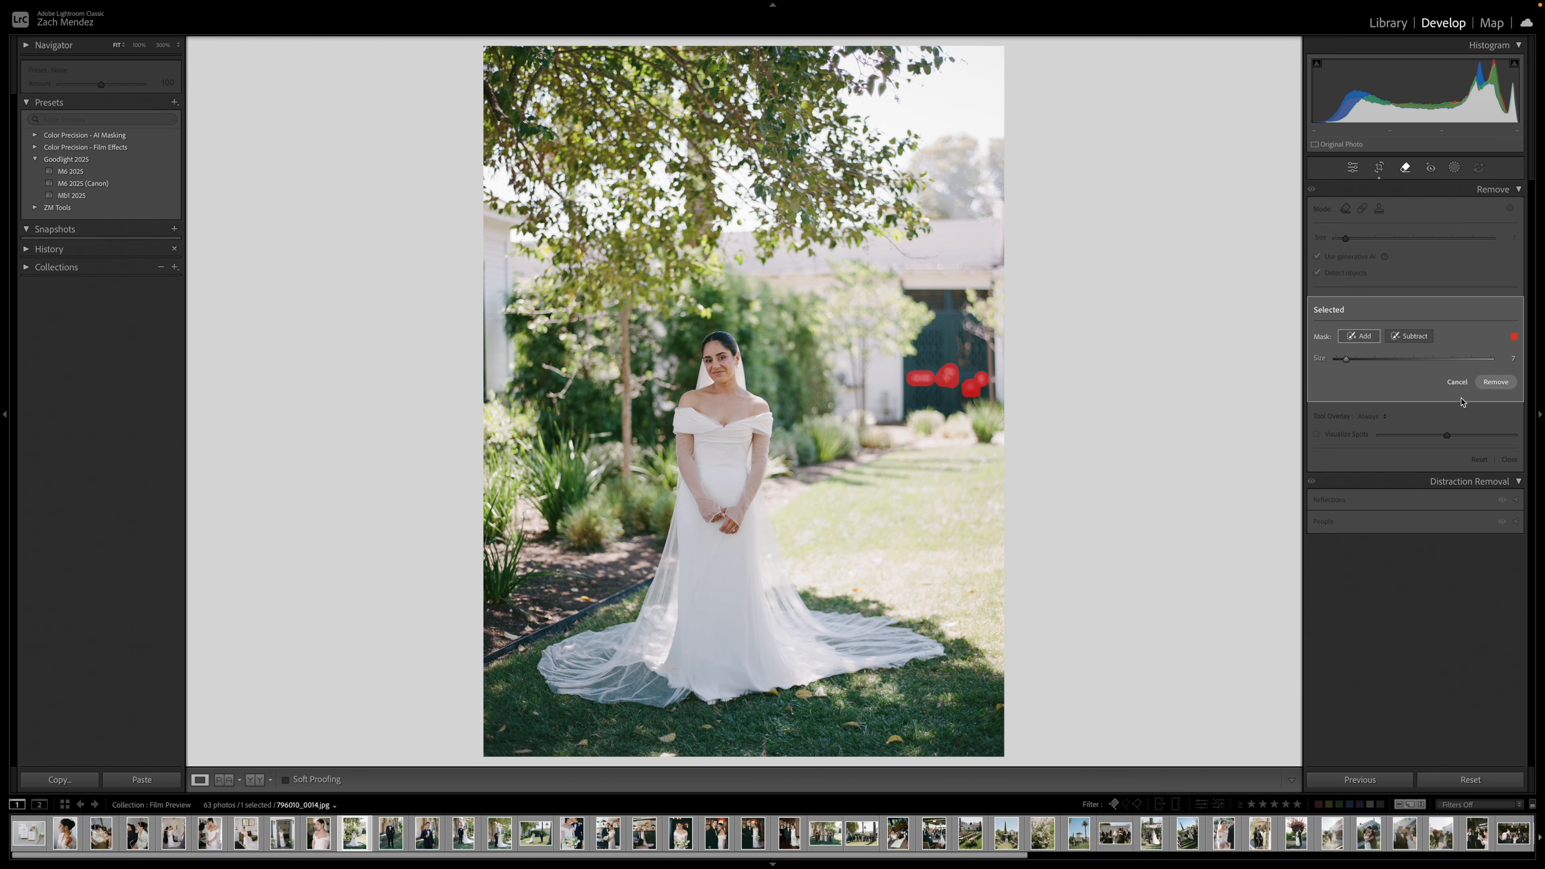
{"action": "left_click", "coordinate": [1495, 381]}
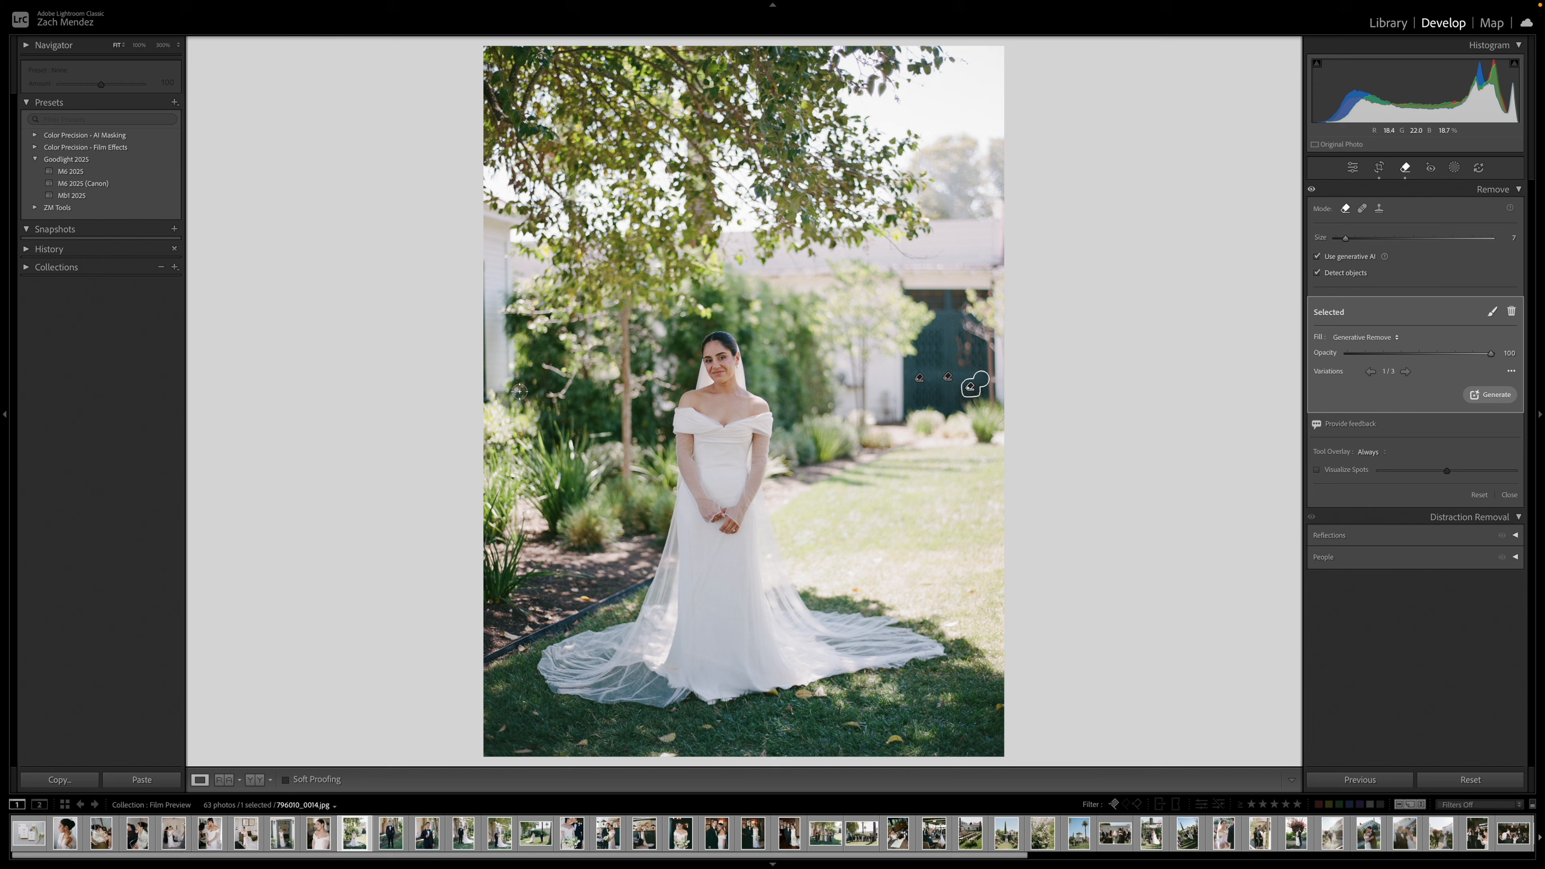
- Crop the bride's garden photo tighter from its upper edge and shift the framing slightly sideways to centre her
{"action": "key", "text": "r"}
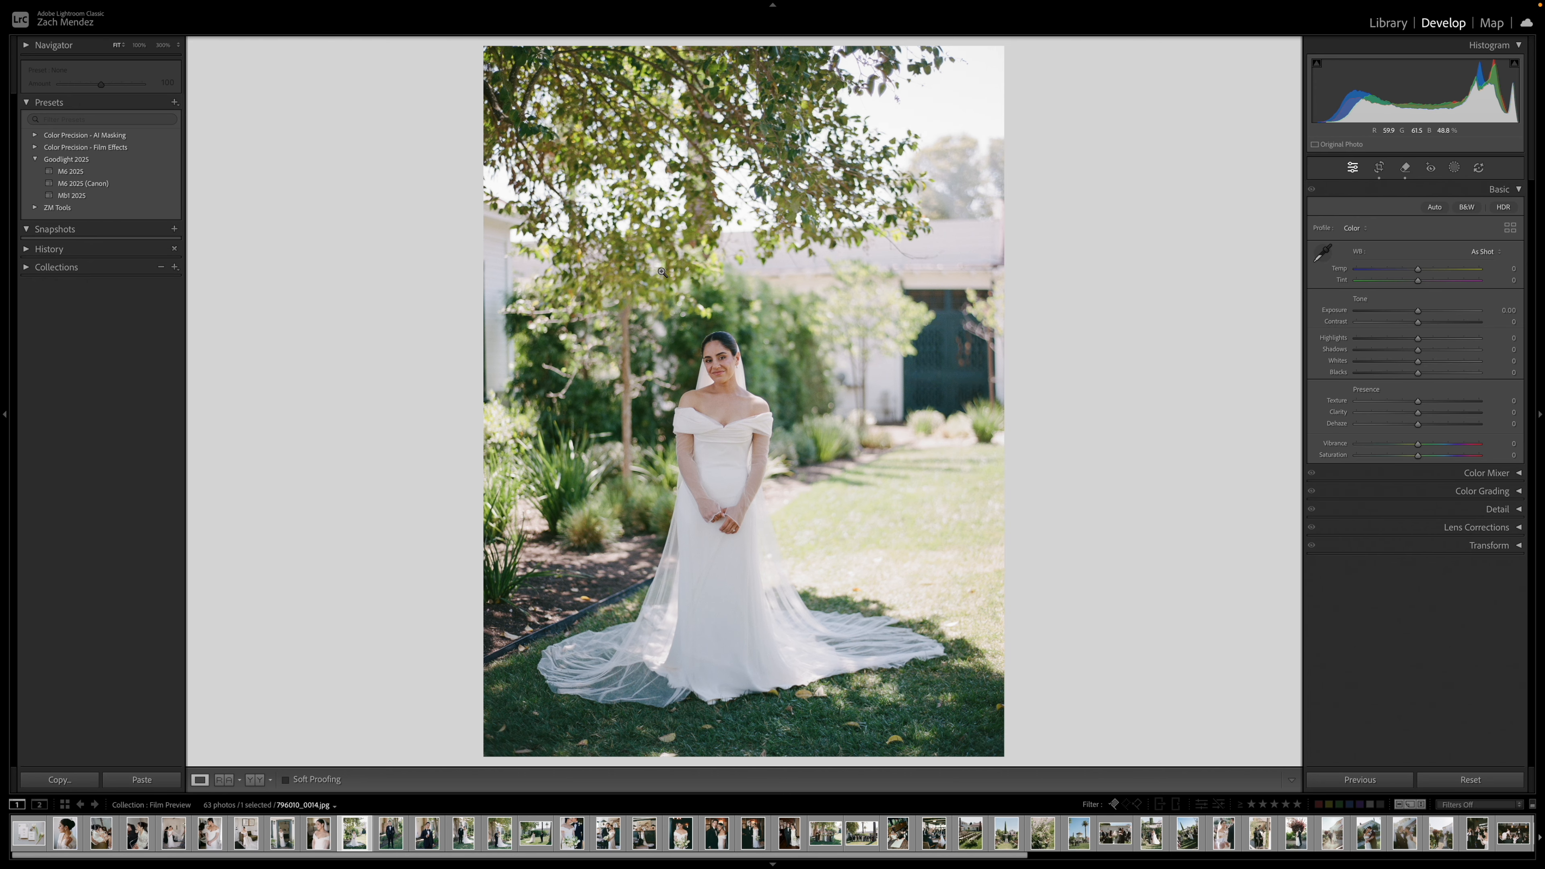
{"action": "left_click_drag", "start_coordinate": [774, 59], "coordinate": [774, 76]}
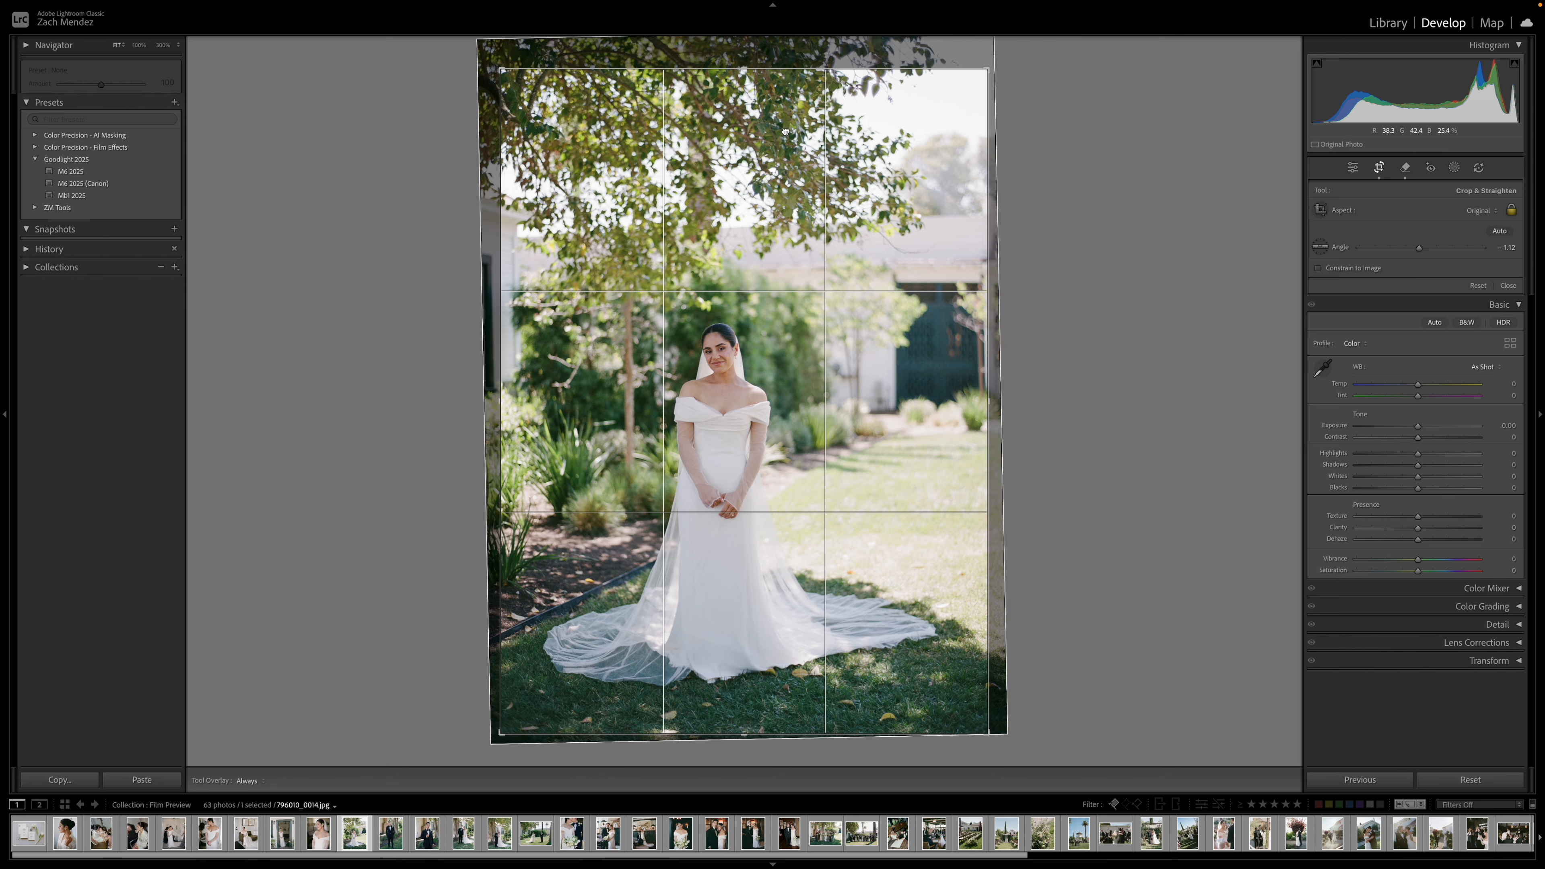
{"action": "key", "text": "r"}
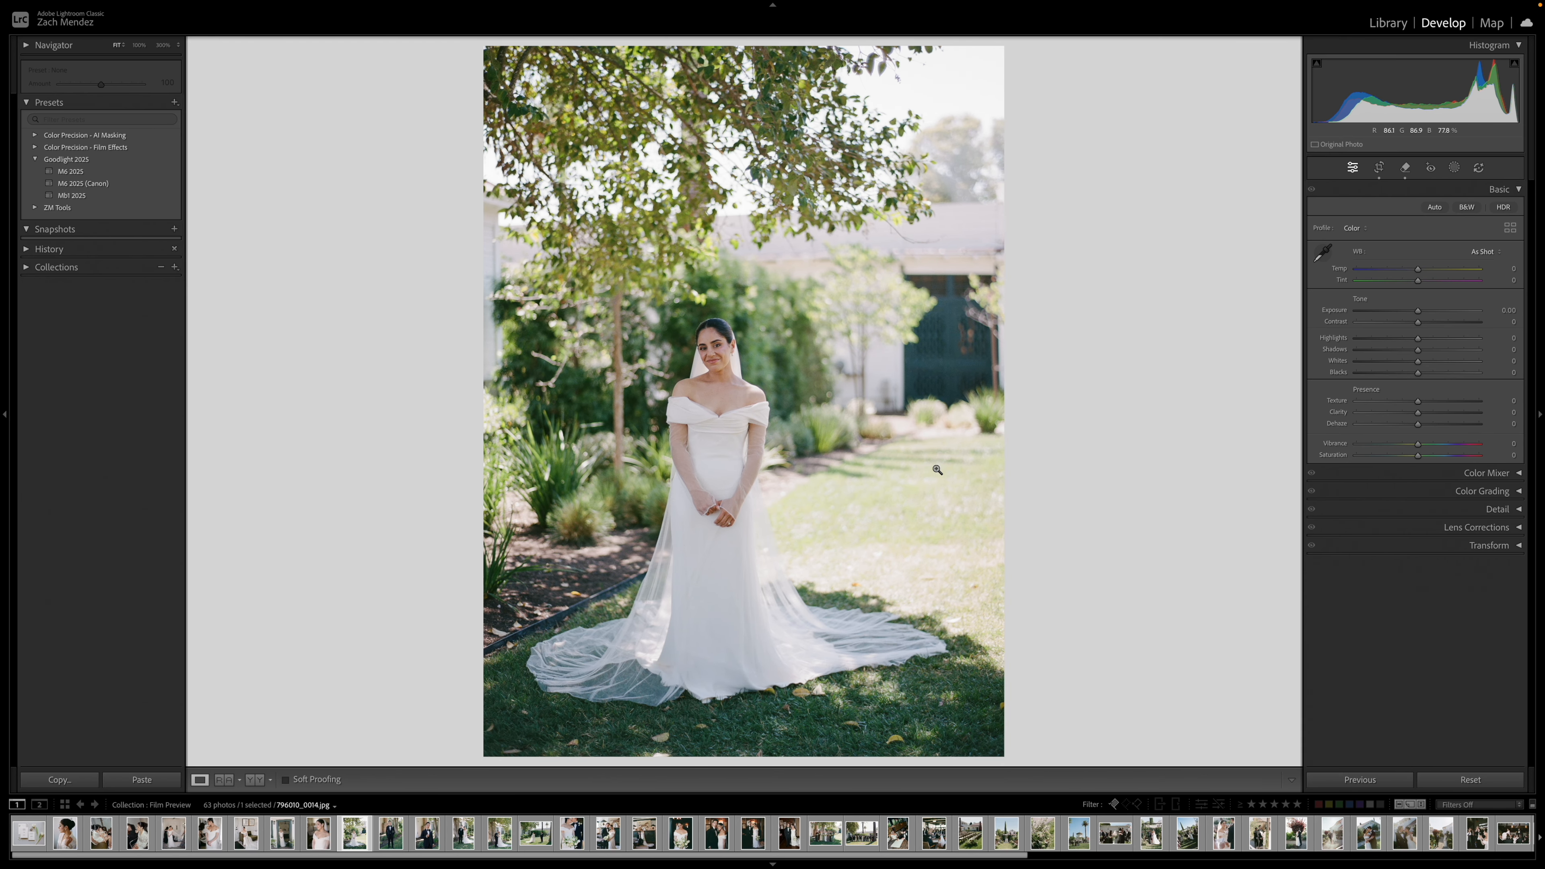
{"action": "key", "text": "r"}
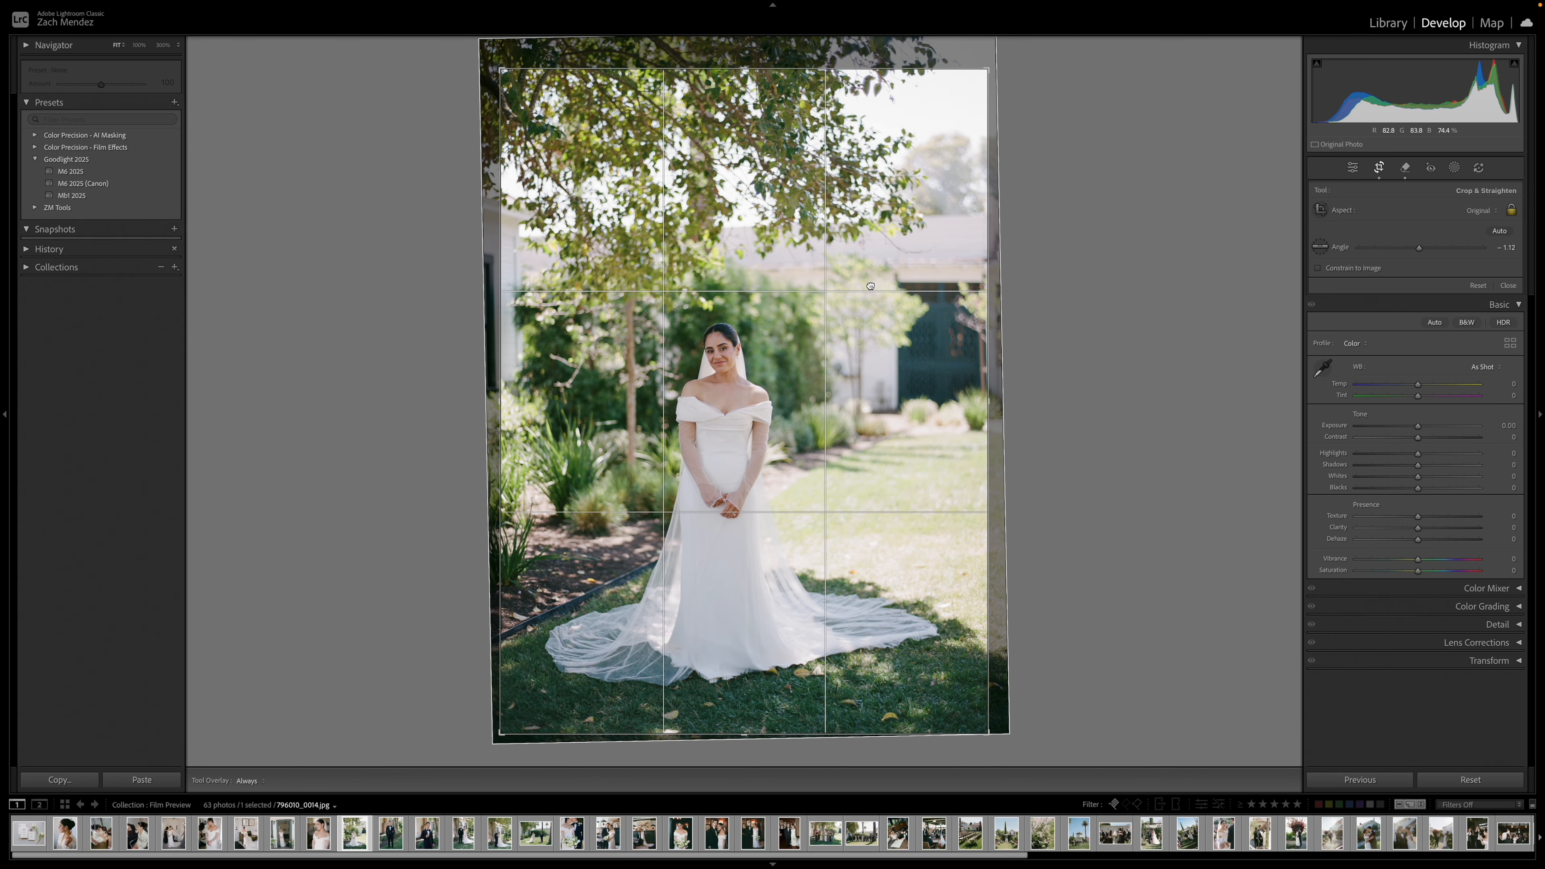
{"action": "left_click_drag", "start_coordinate": [872, 285], "coordinate": [868, 286]}
{"action": "key", "text": "r"}
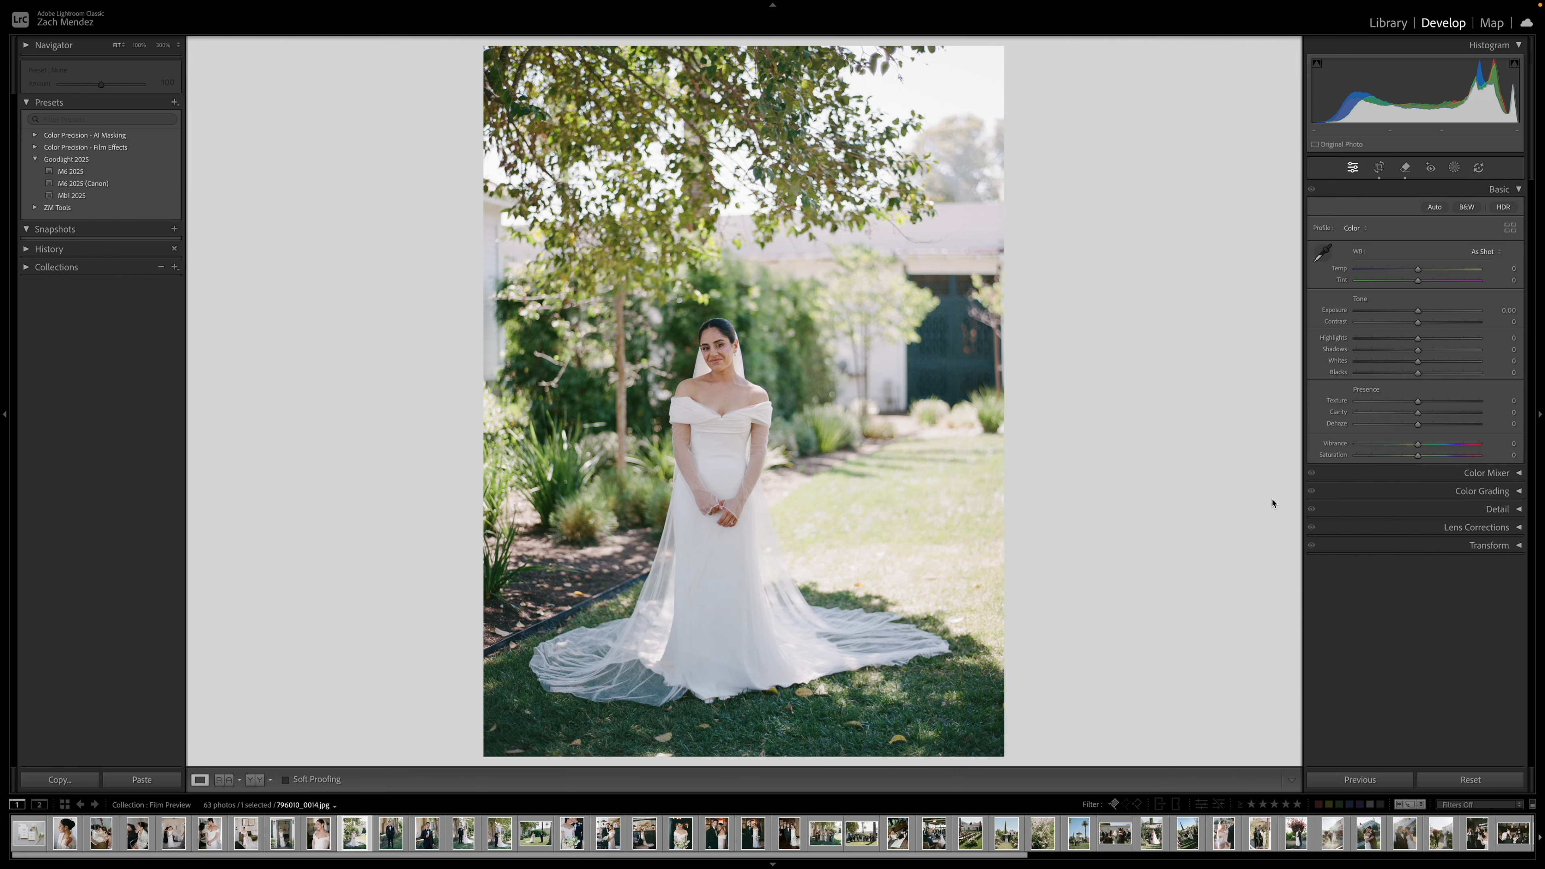
- Open the groom's full-length garden photo and crop it slightly tighter from its upper-right corner
{"action": "key", "text": "Right"}
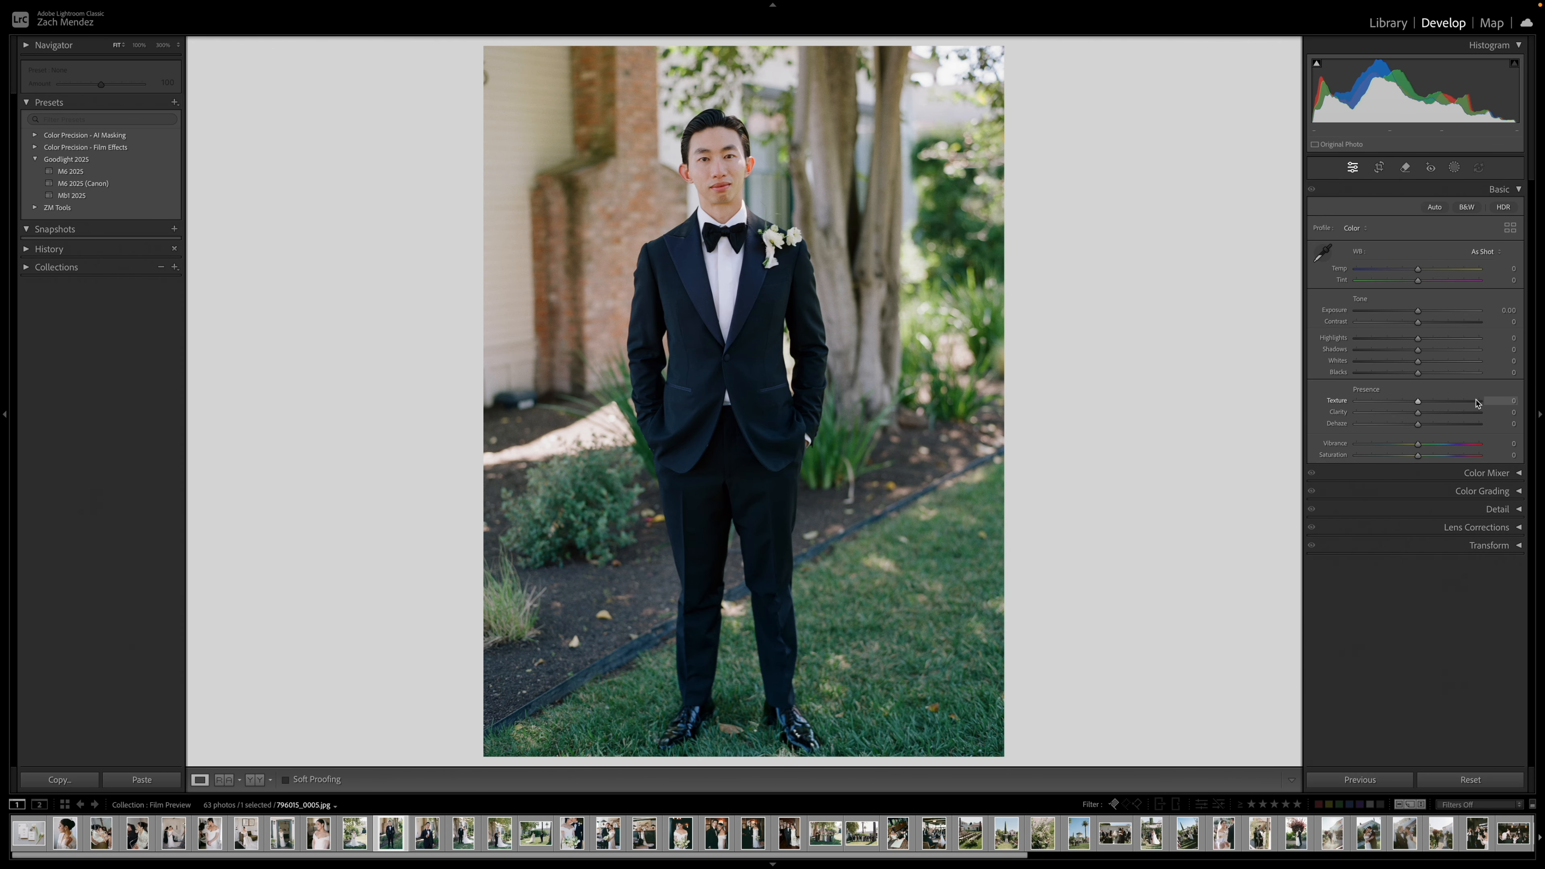
{"action": "key", "text": "r"}
{"action": "left_click_drag", "start_coordinate": [1003, 46], "coordinate": [992, 66]}
{"action": "key", "text": "r"}
- Open the groom's closer portrait with one hand on his lapel and crop it slightly tighter from its upper edge
{"action": "key", "text": "Right"}
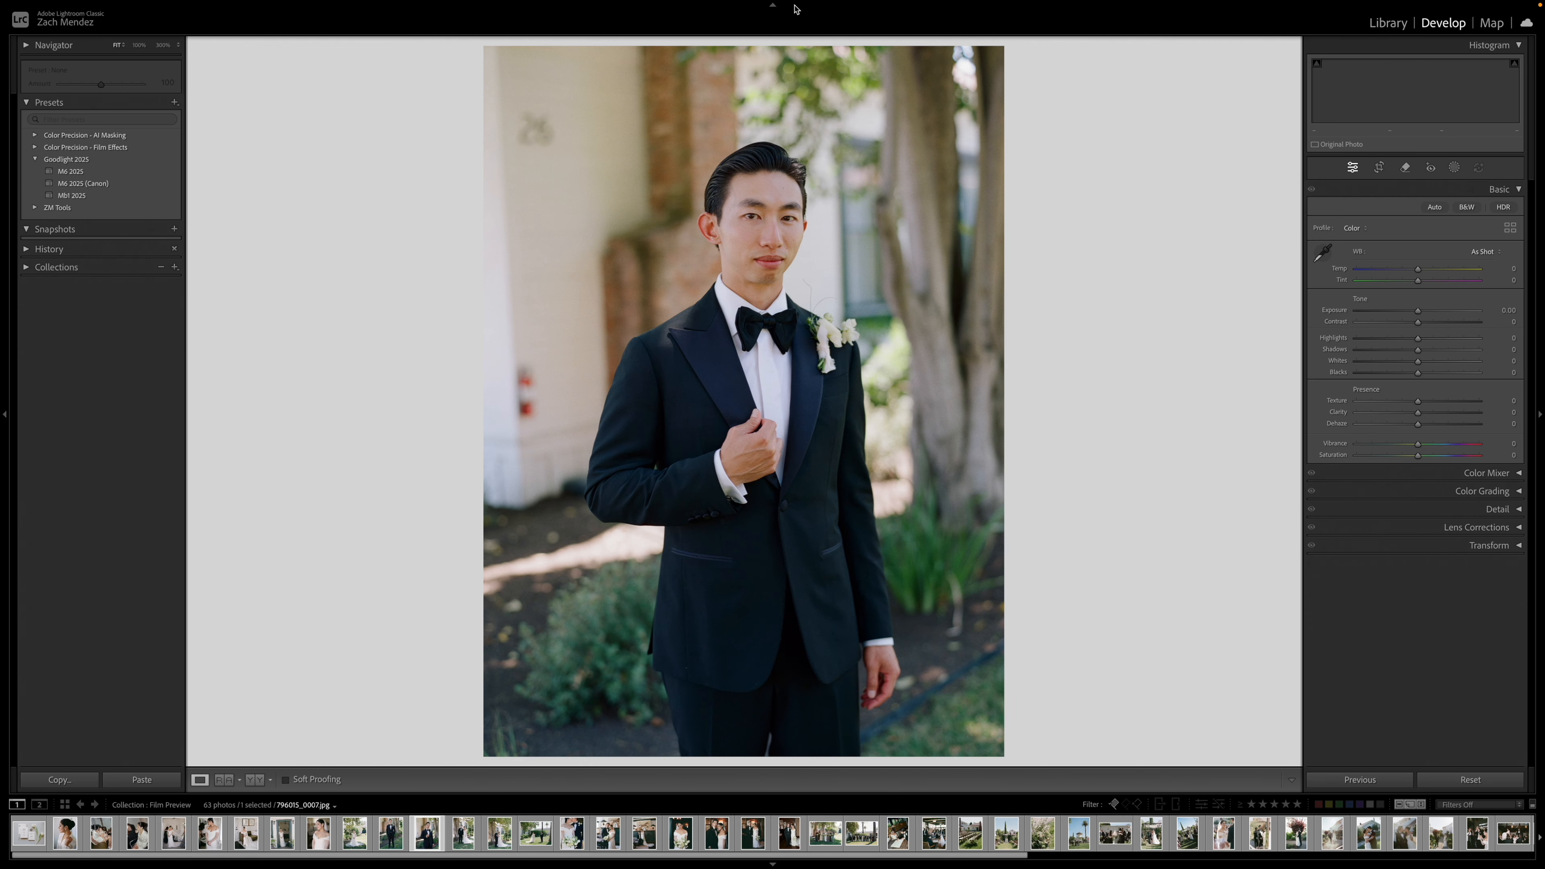
{"action": "key", "text": "r"}
{"action": "left_click_drag", "start_coordinate": [744, 41], "coordinate": [748, 59]}
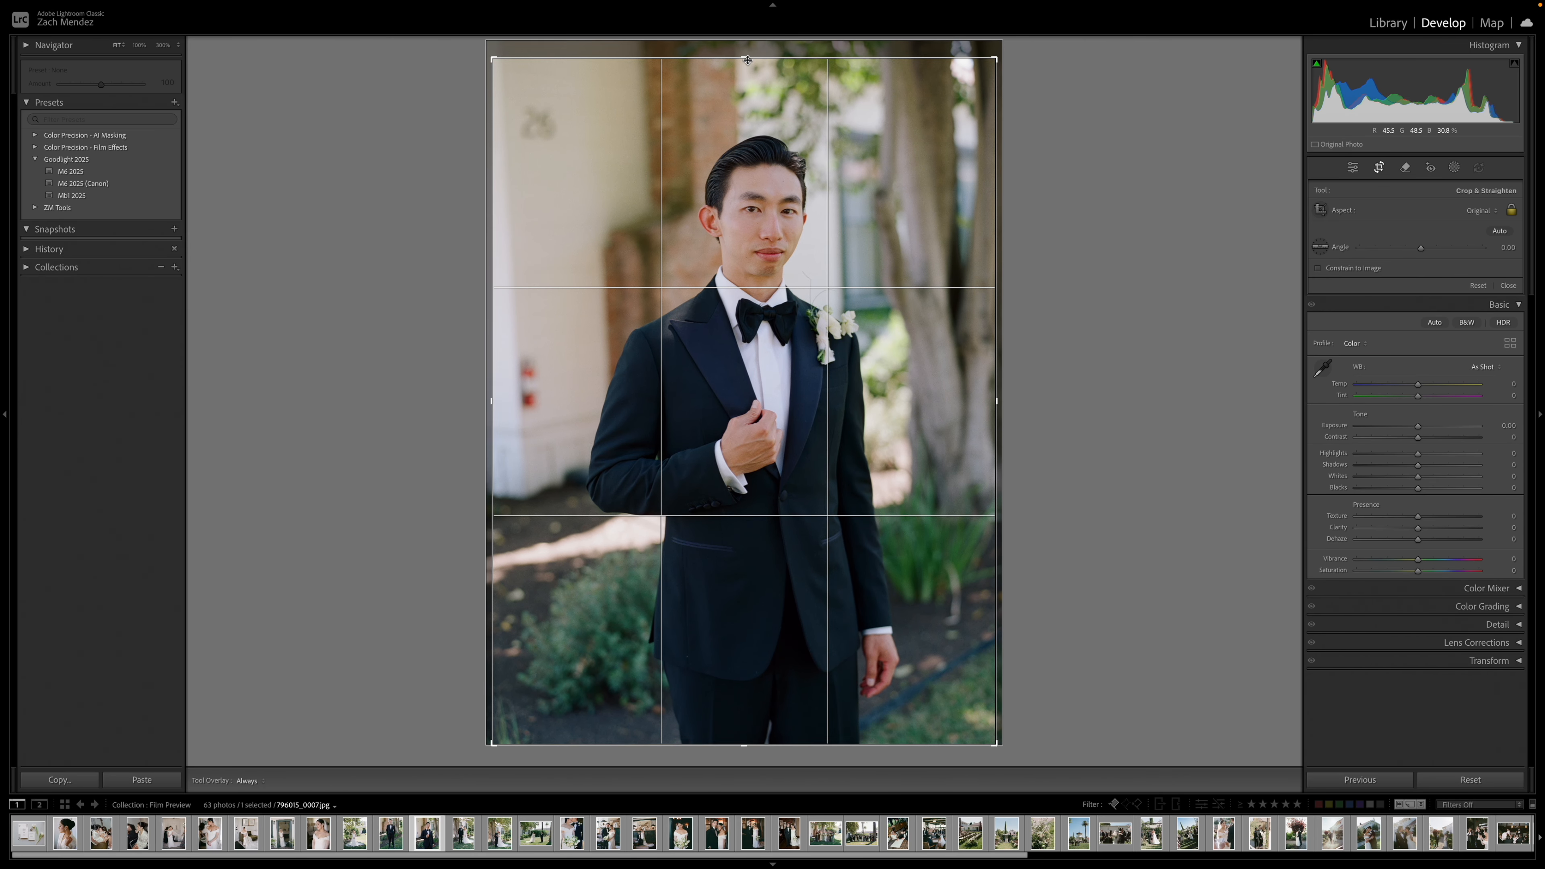
- Remove the red fixture on the pale wall behind the groom with generative AI, using a brush size of 11
{"action": "key", "text": "q"}
{"action": "left_click_drag", "start_coordinate": [523, 403], "coordinate": [521, 363]}
{"action": "key", "text": "Return"}
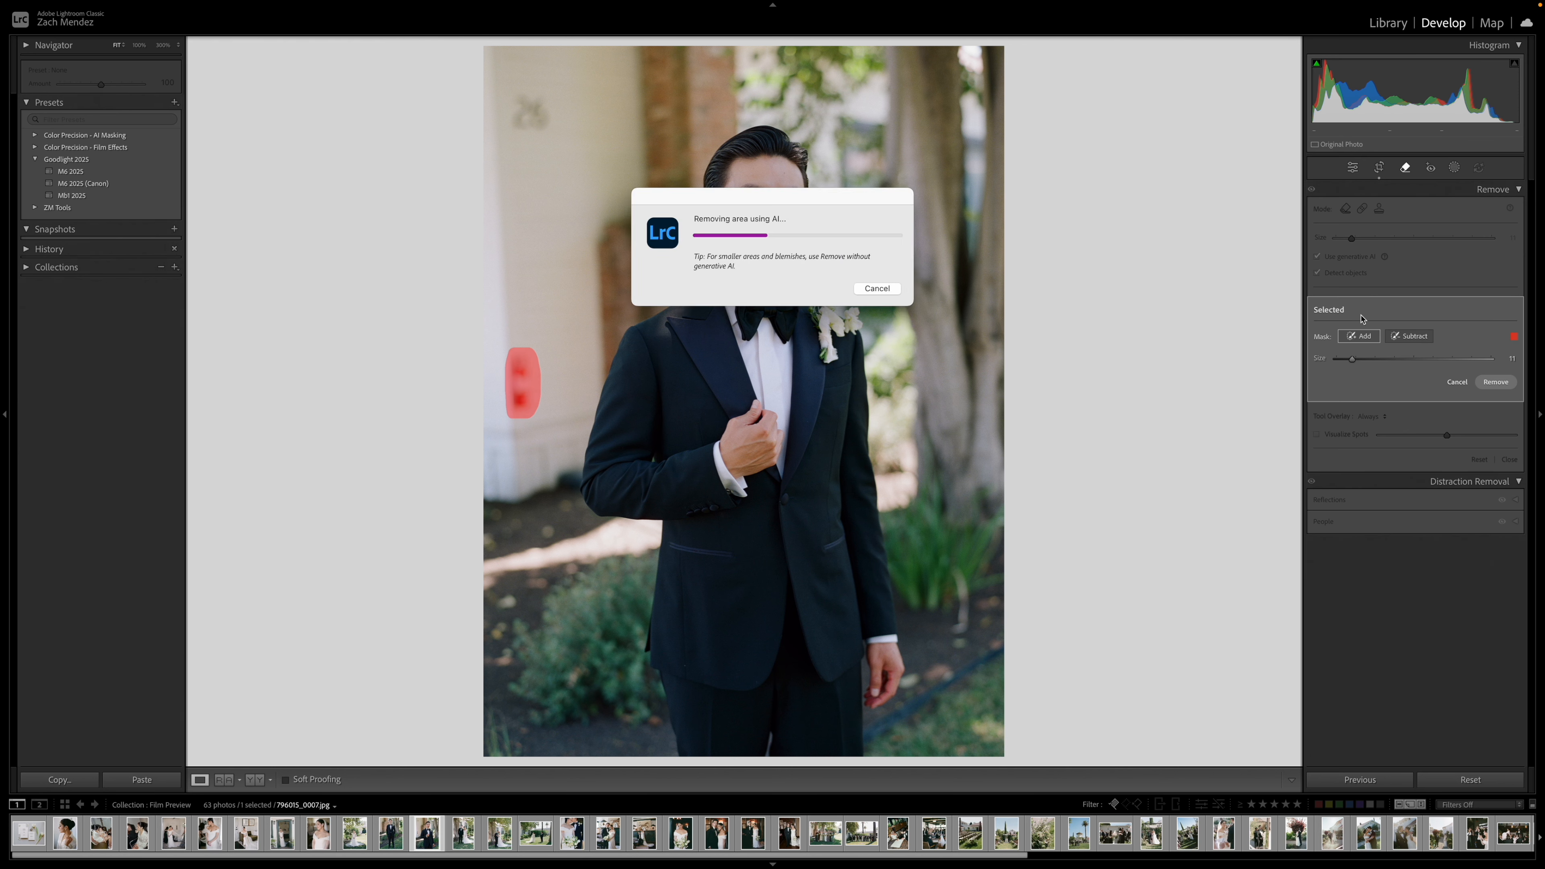
{"action": "key", "text": "q"}
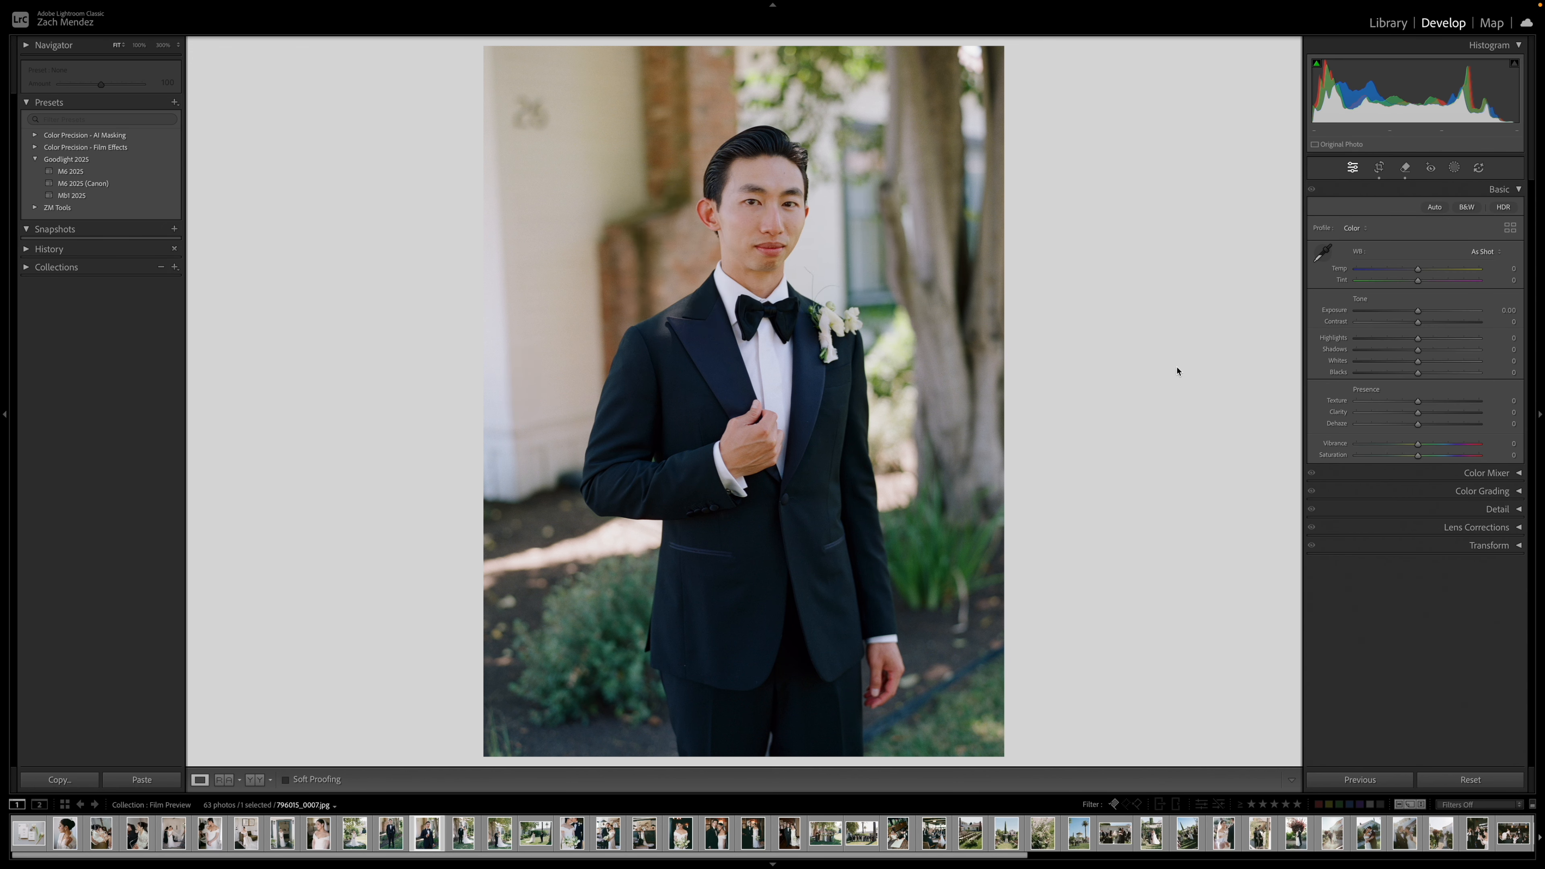
- Open the photo of the couple holding hands under the tree and crop off part of the grass below them
{"action": "key", "text": "Right"}
{"action": "key", "text": "r"}
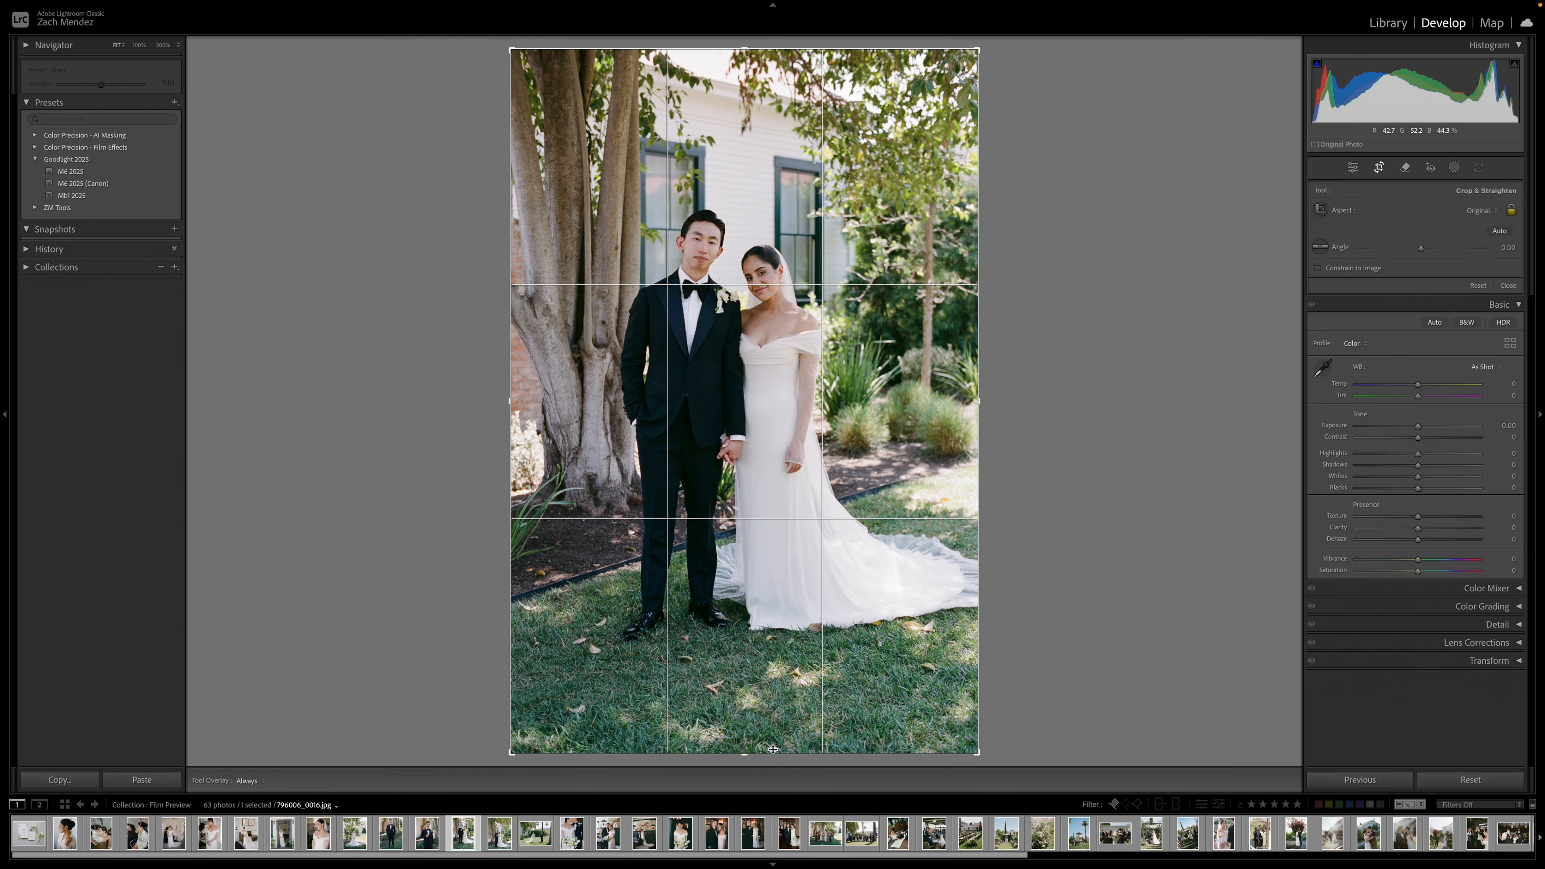
{"action": "left_click_drag", "start_coordinate": [771, 754], "coordinate": [780, 732]}
{"action": "left_click_drag", "start_coordinate": [860, 579], "coordinate": [848, 561]}
{"action": "left_click_drag", "start_coordinate": [849, 746], "coordinate": [852, 746]}
{"action": "left_click_drag", "start_coordinate": [846, 662], "coordinate": [855, 666]}
{"action": "key", "text": "Return"}
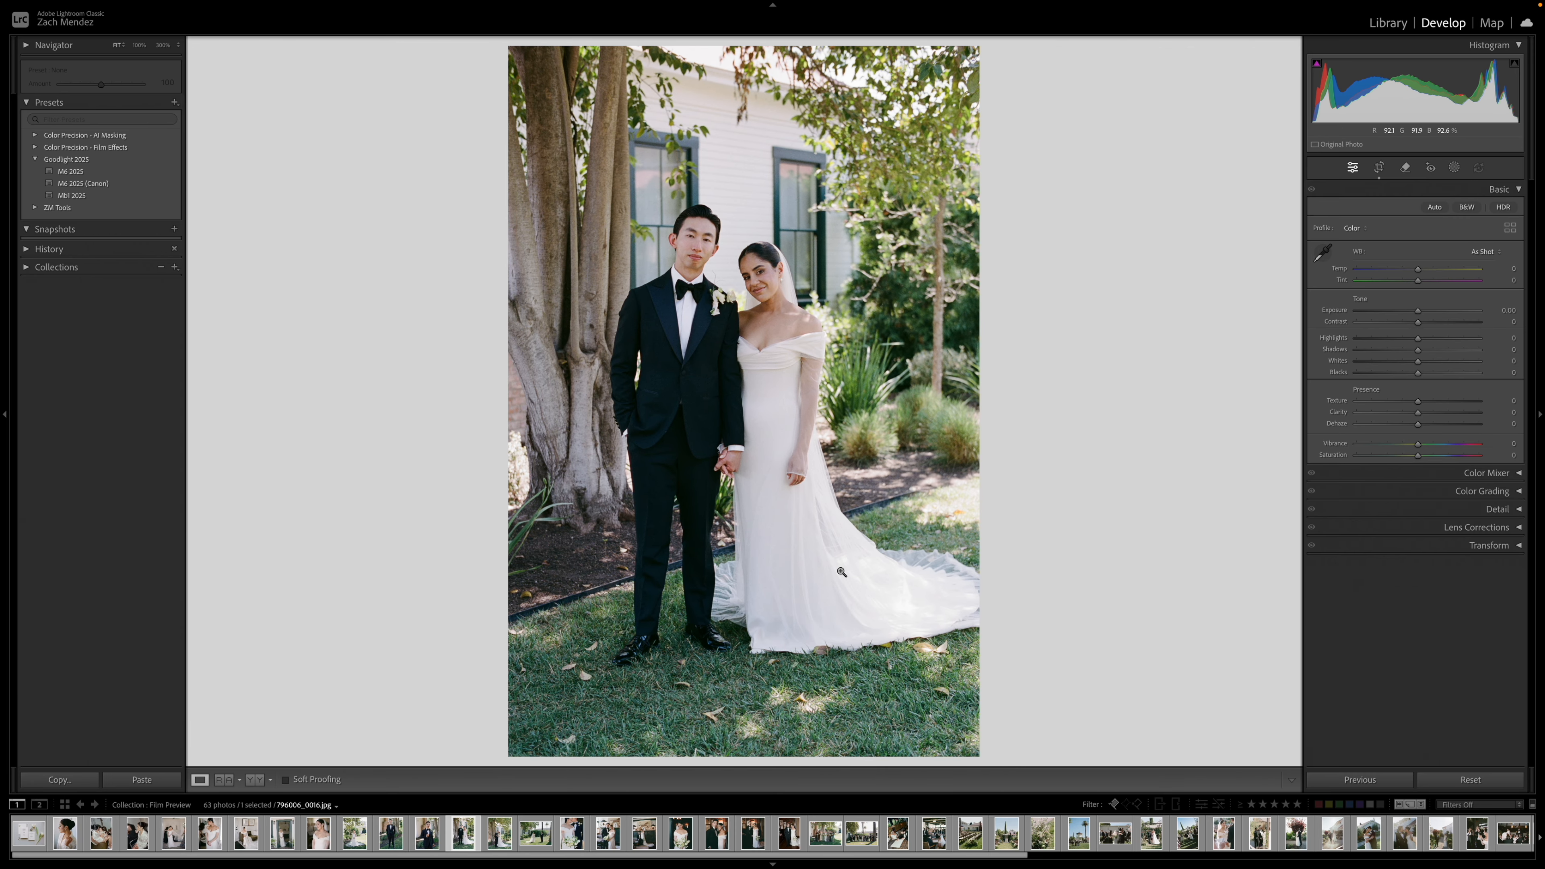
- Open the photo of the couple embracing under the tree and crop away part of the foliage above them
{"action": "key", "text": "Right"}
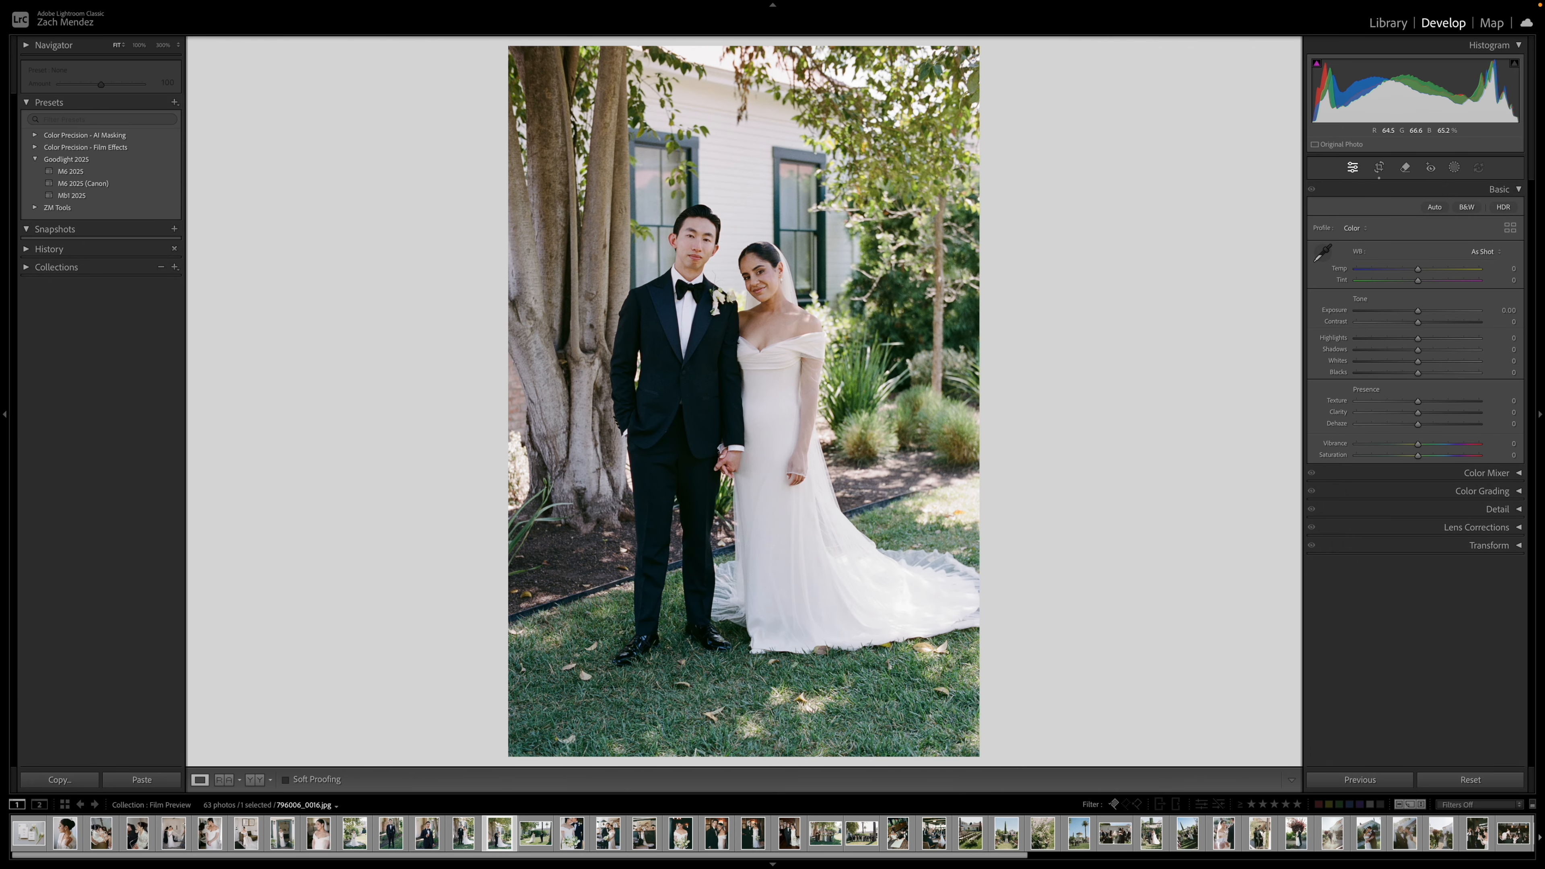
{"action": "key", "text": "r"}
{"action": "left_click_drag", "start_coordinate": [755, 46], "coordinate": [757, 89]}
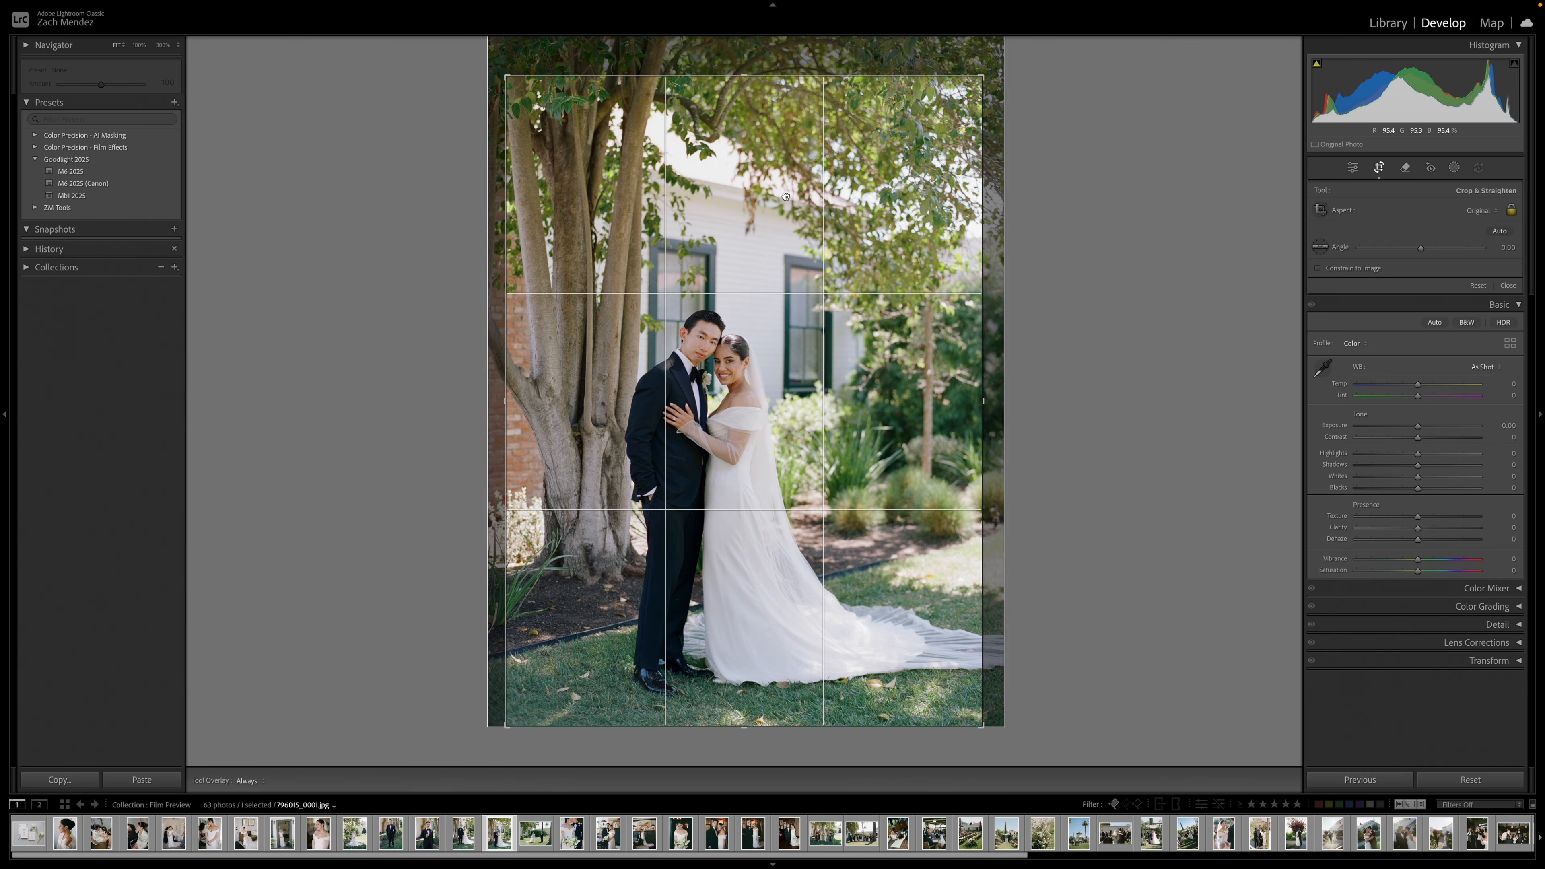
{"action": "key", "text": "Return"}
- Enlarge the library grid thumbnails to four per row and open the wide photo of the couple standing apart for developing
{"action": "key", "text": "g"}
{"action": "scroll", "coordinate": [920, 443], "scroll_direction": "down", "scroll_amount": 2}
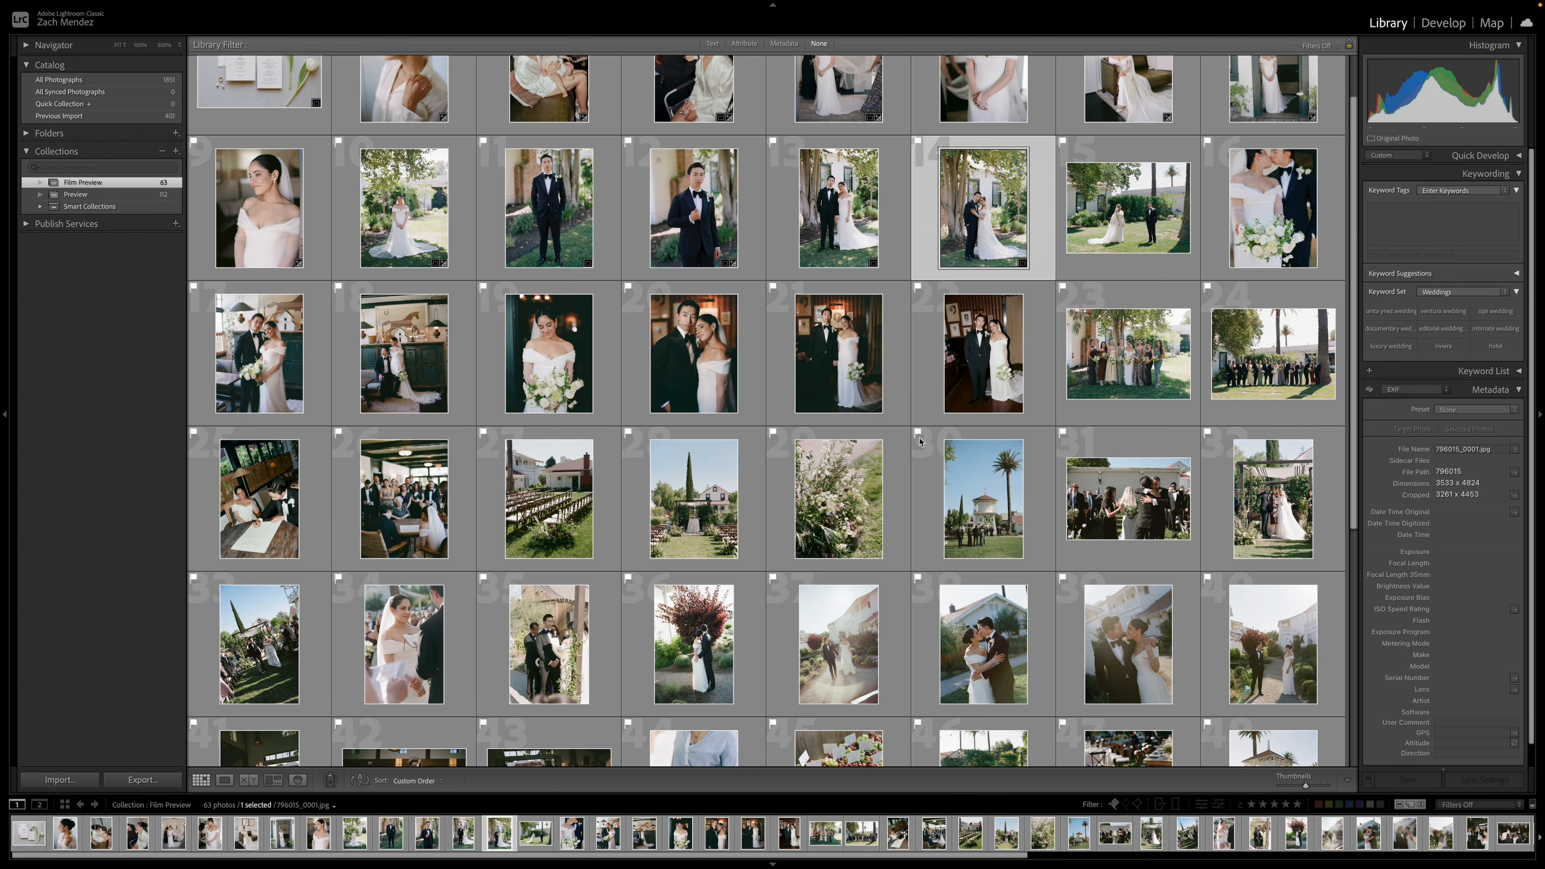
{"action": "key", "text": "equal"}
{"action": "key", "text": "equal"}
{"action": "key", "text": "equal"}
{"action": "scroll", "coordinate": [333, 307], "scroll_direction": "up", "scroll_amount": 1}
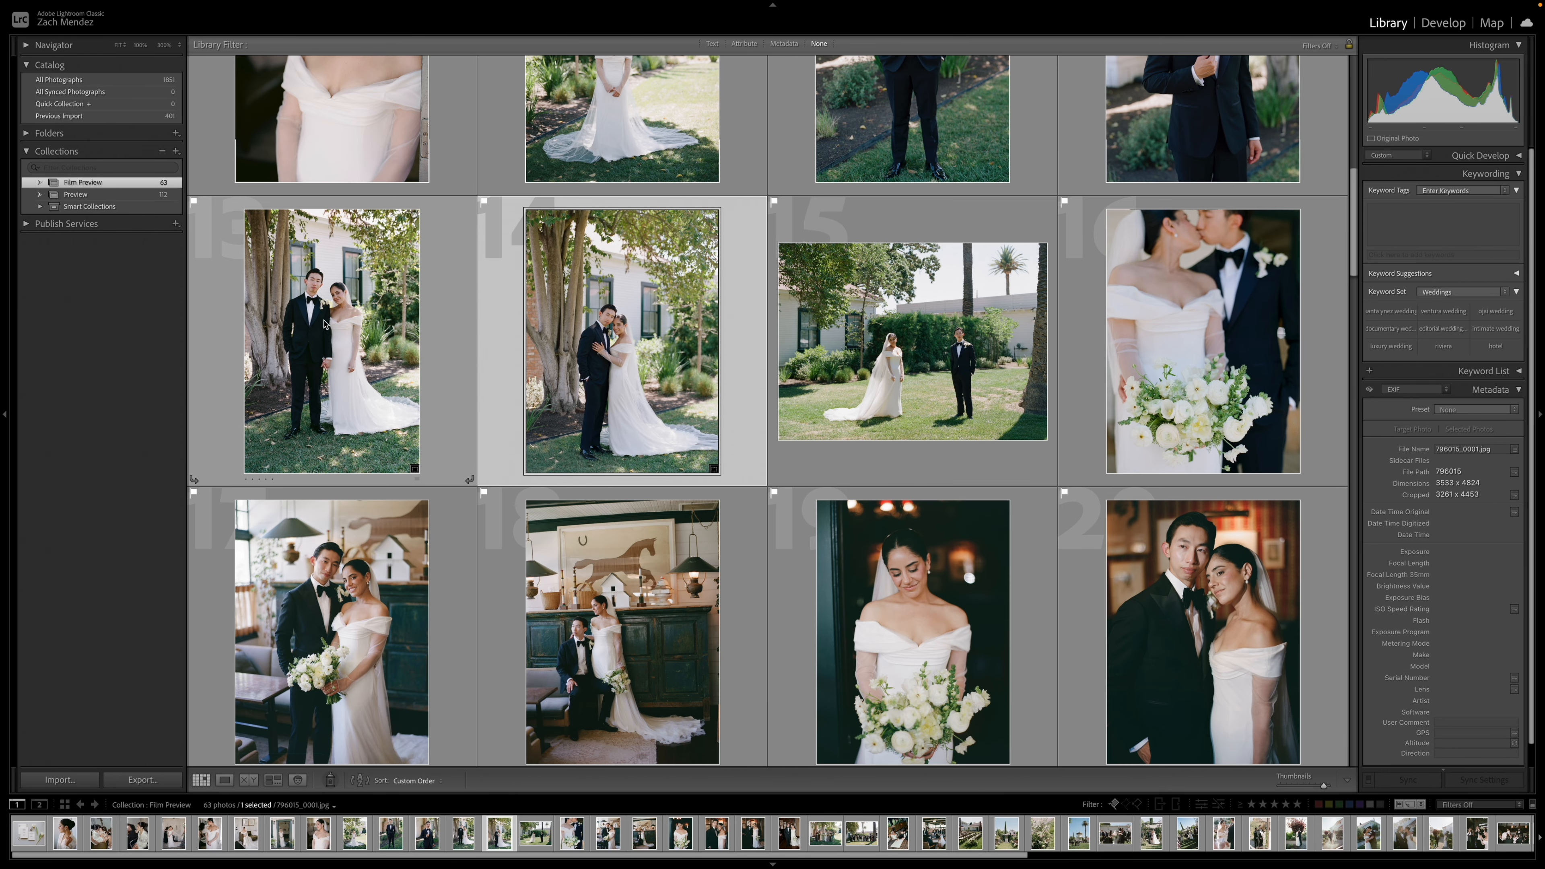
{"action": "left_click", "coordinate": [940, 321]}
{"action": "key", "text": "d"}
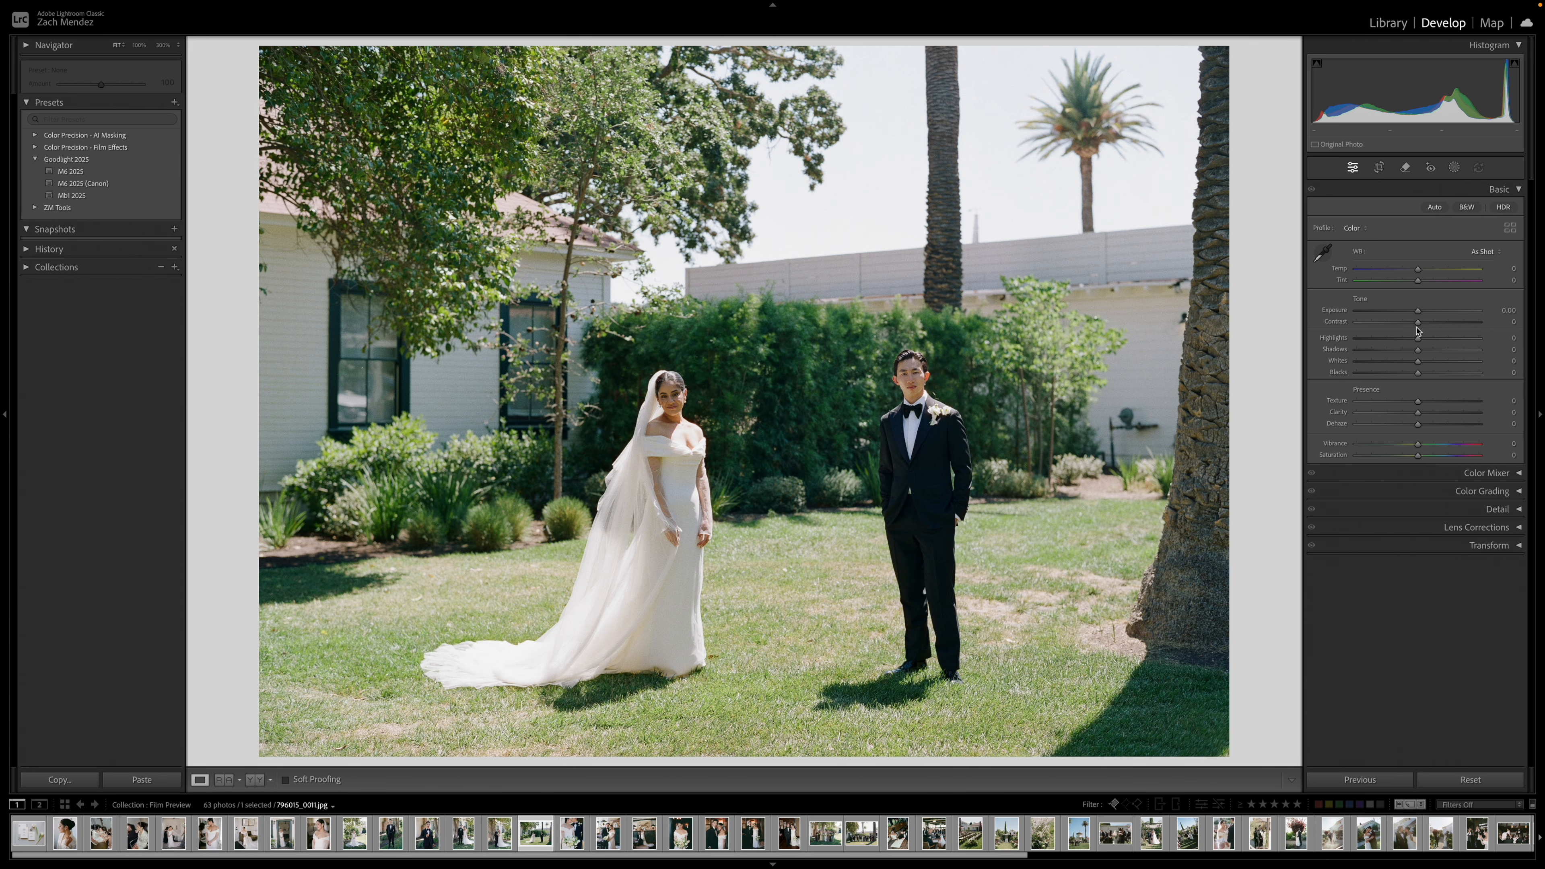
- Set the lawn photo's contrast to −10, highlights to −25 and shadows to +11, compare with the original, and return exposure to 0
{"action": "left_click_drag", "start_coordinate": [1417, 322], "coordinate": [1402, 339]}
{"action": "left_click", "coordinate": [1426, 355]}
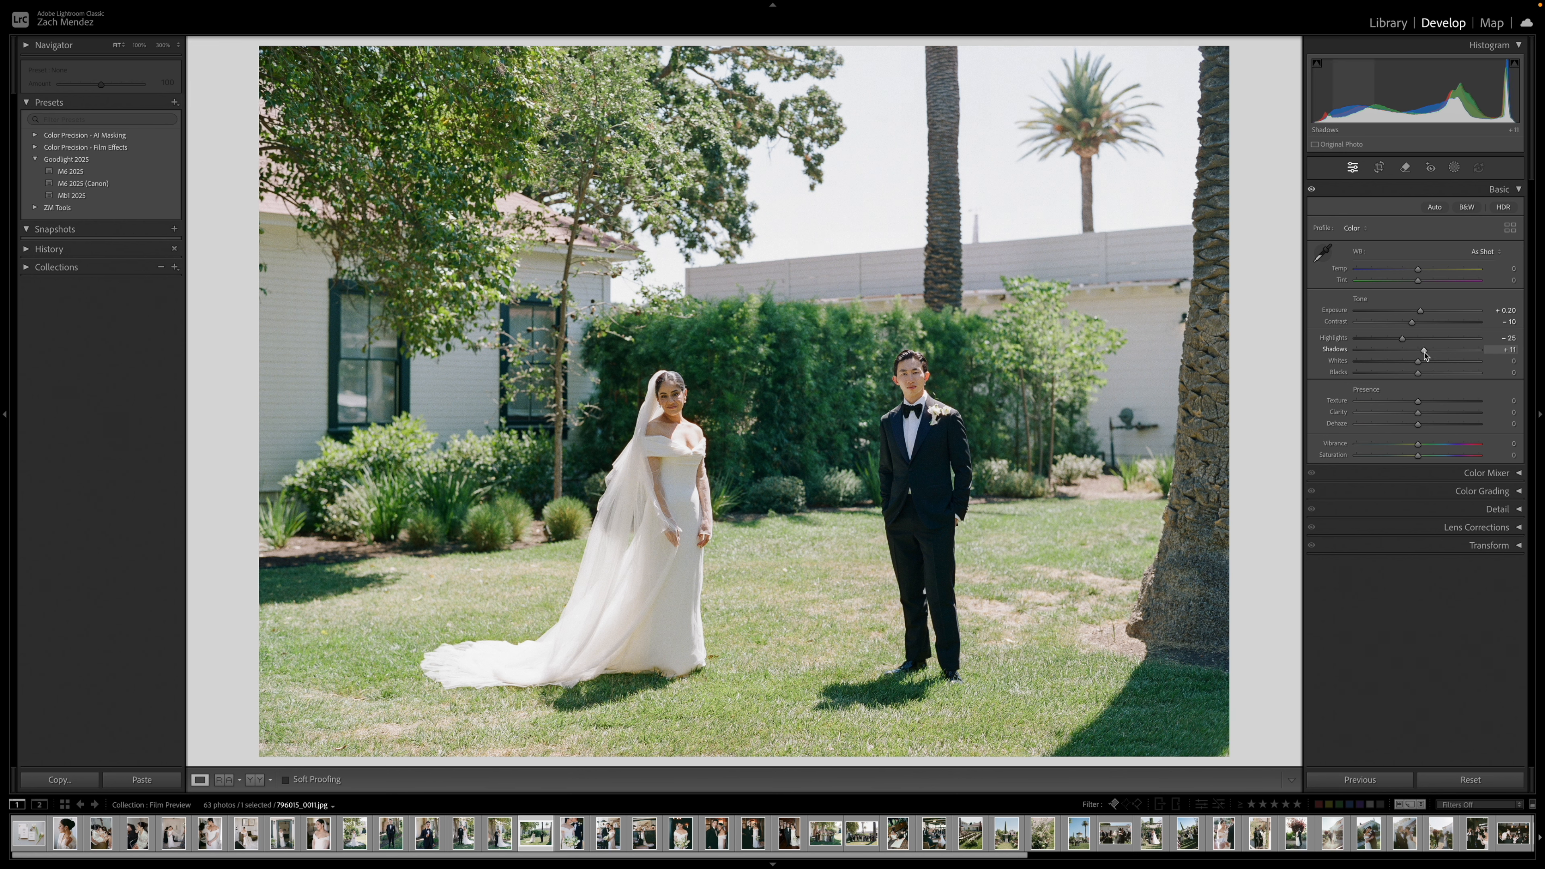
{"action": "key", "text": "backslash"}
{"action": "key", "text": "backslash"}
{"action": "key", "text": "backslash"}
{"action": "key", "text": "backslash"}
{"action": "left_click_drag", "start_coordinate": [1420, 311], "coordinate": [1416, 313]}
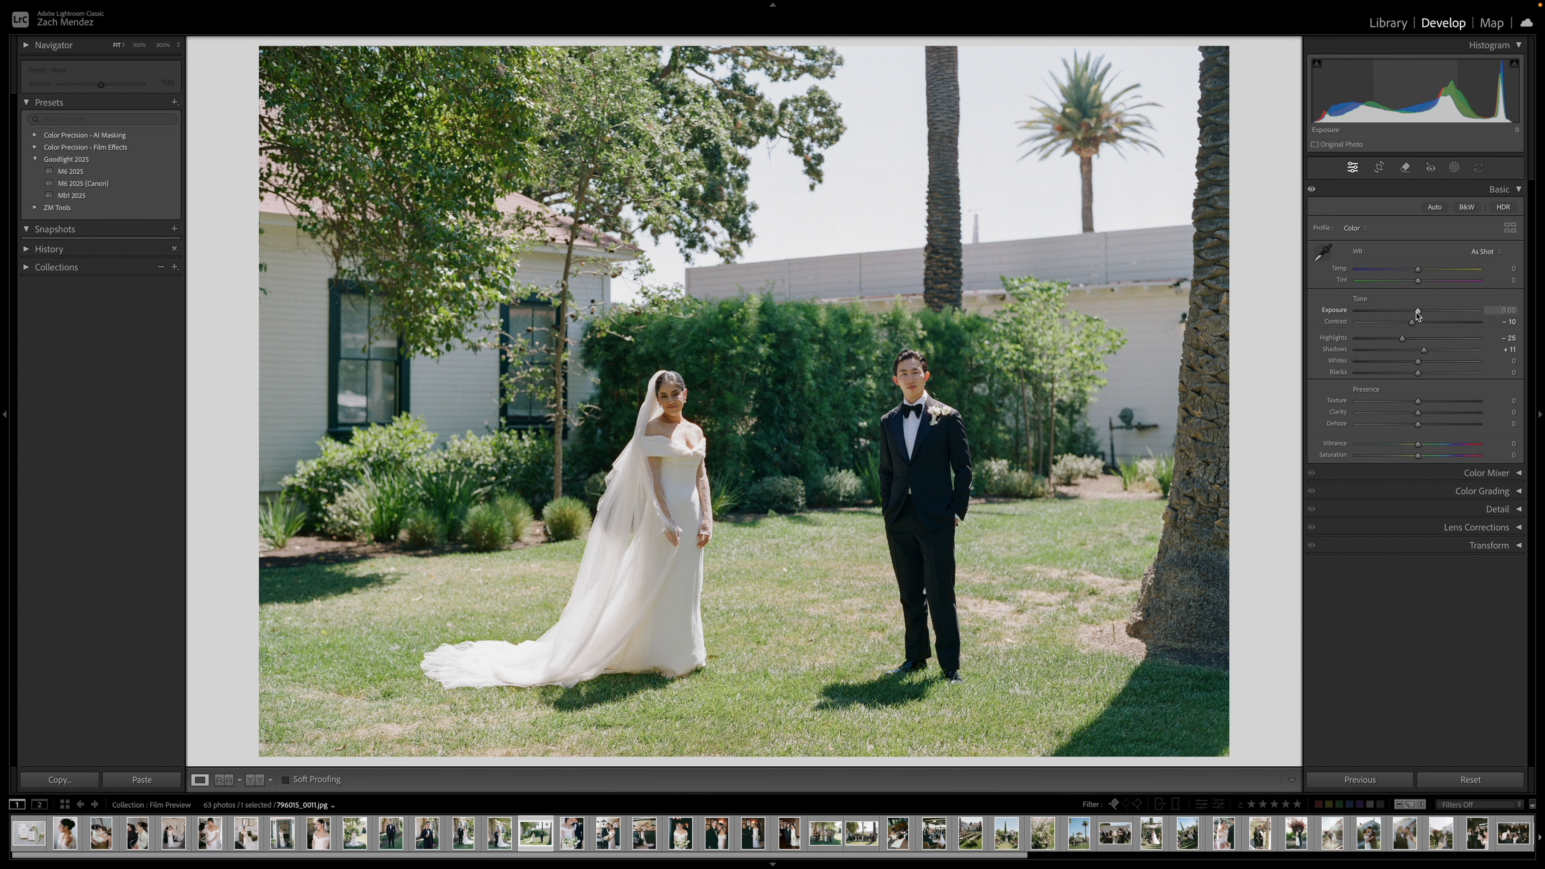
- Remove the pipe fixture in front of the white wall beside the palm trunk with generative AI, excluding the trunk's edge from the mask
{"action": "key", "text": "q"}
{"action": "key", "text": "bracketleft"}
{"action": "mouse_move", "coordinate": [1102, 459]}
{"action": "left_mouse_down"}
{"action": "mouse_move", "coordinate": [1109, 419]}
{"action": "mouse_move", "coordinate": [1169, 426]}
{"action": "left_mouse_up"}
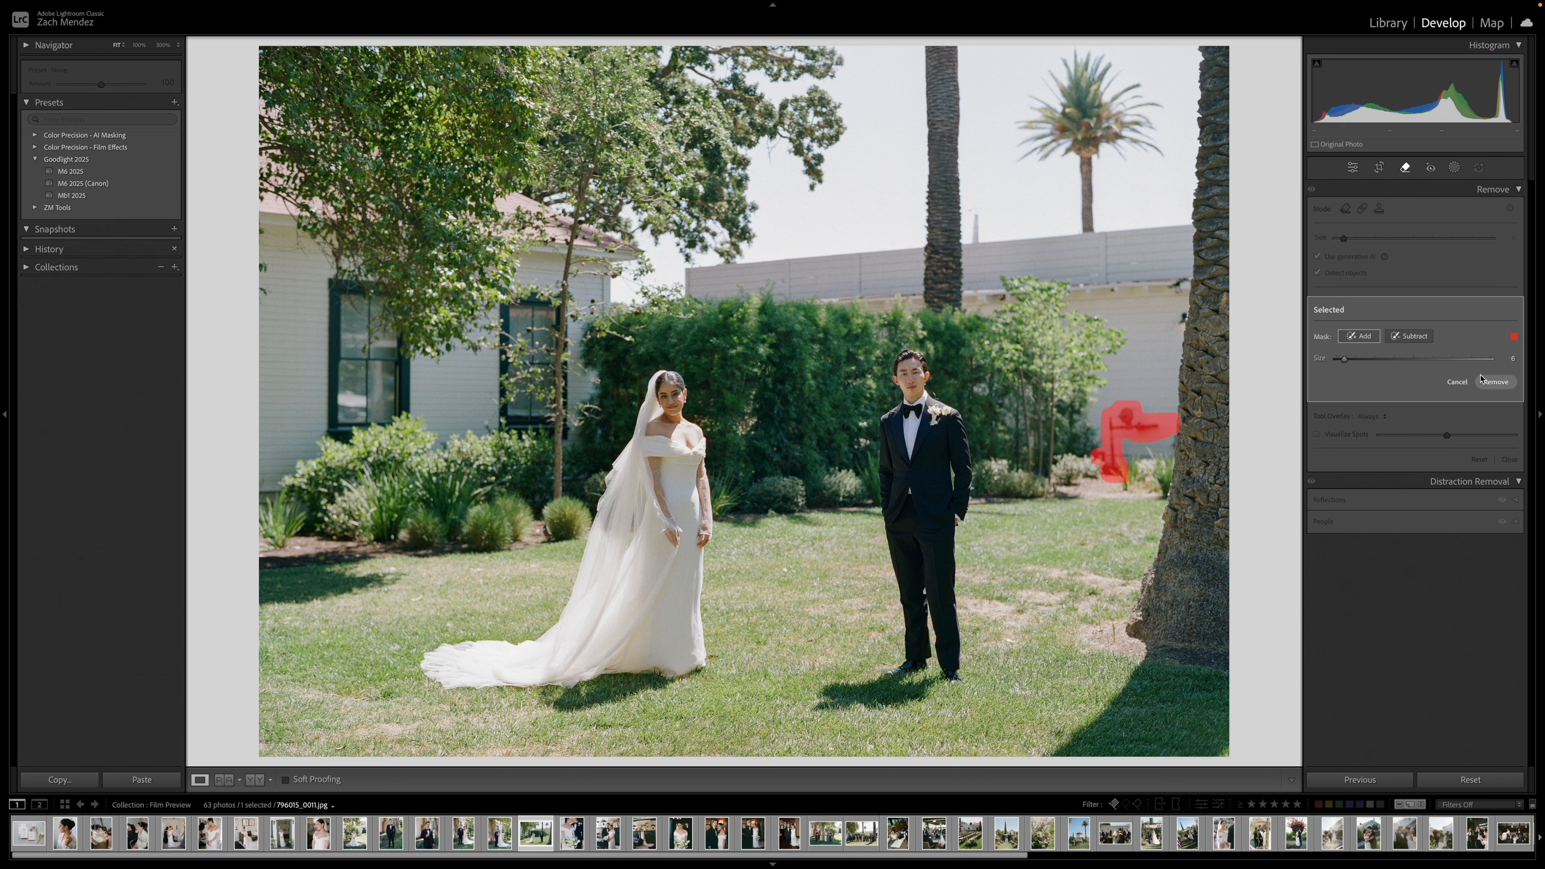
{"action": "left_click_drag", "start_coordinate": [1180, 432], "coordinate": [1174, 404], "text": "alt"}
{"action": "left_click", "coordinate": [1511, 382]}
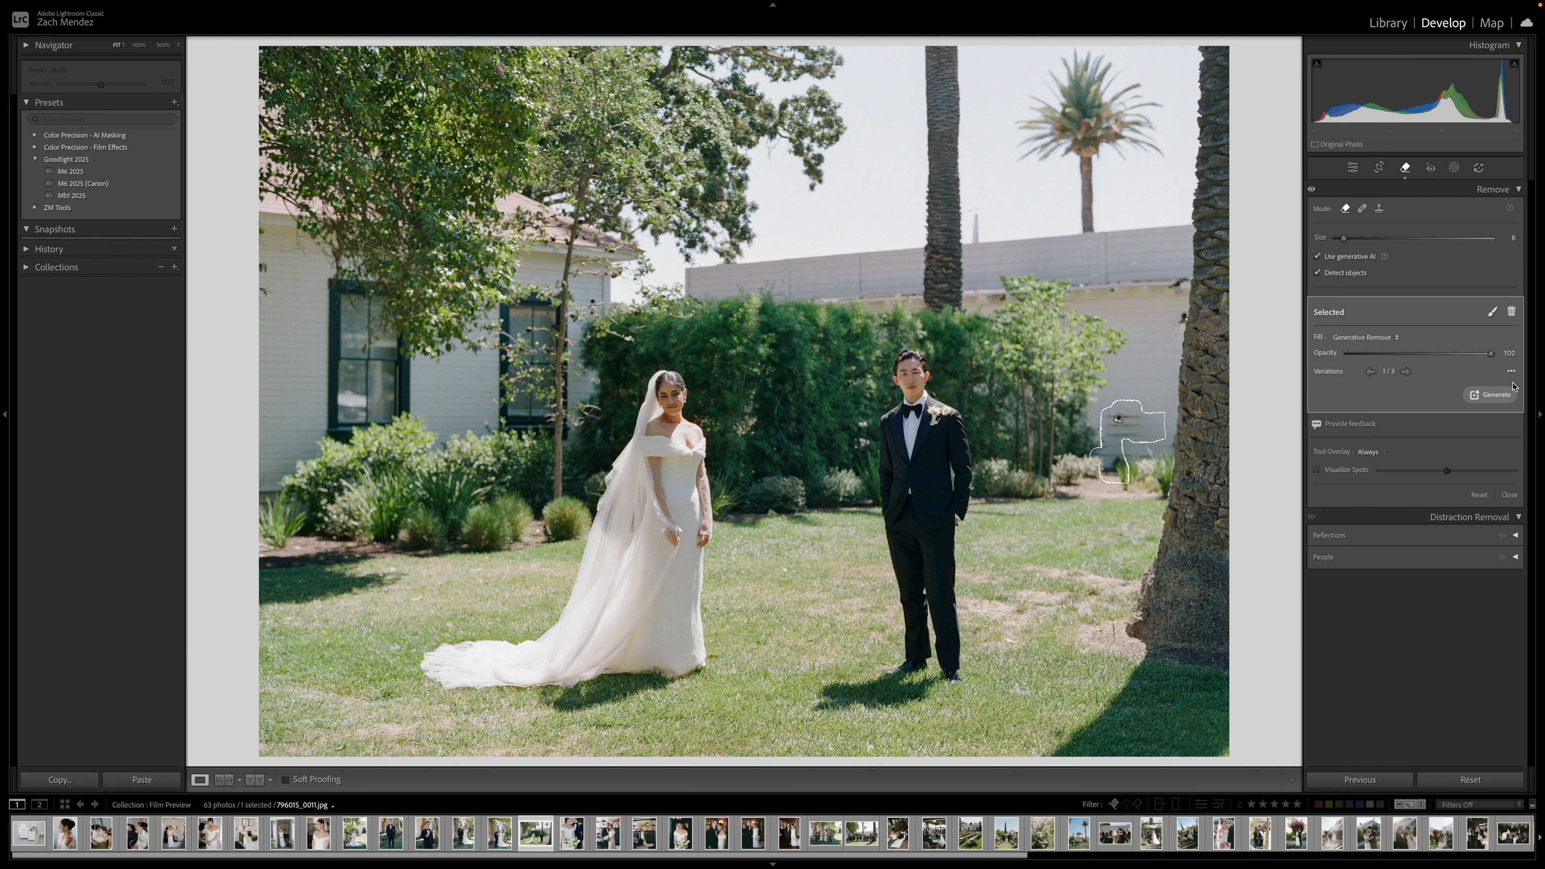
- Check another variation of the generative fill over the removed pipe fixture and generate a new set of variations
{"action": "left_click", "coordinate": [1405, 372]}
{"action": "left_click", "coordinate": [1490, 394]}
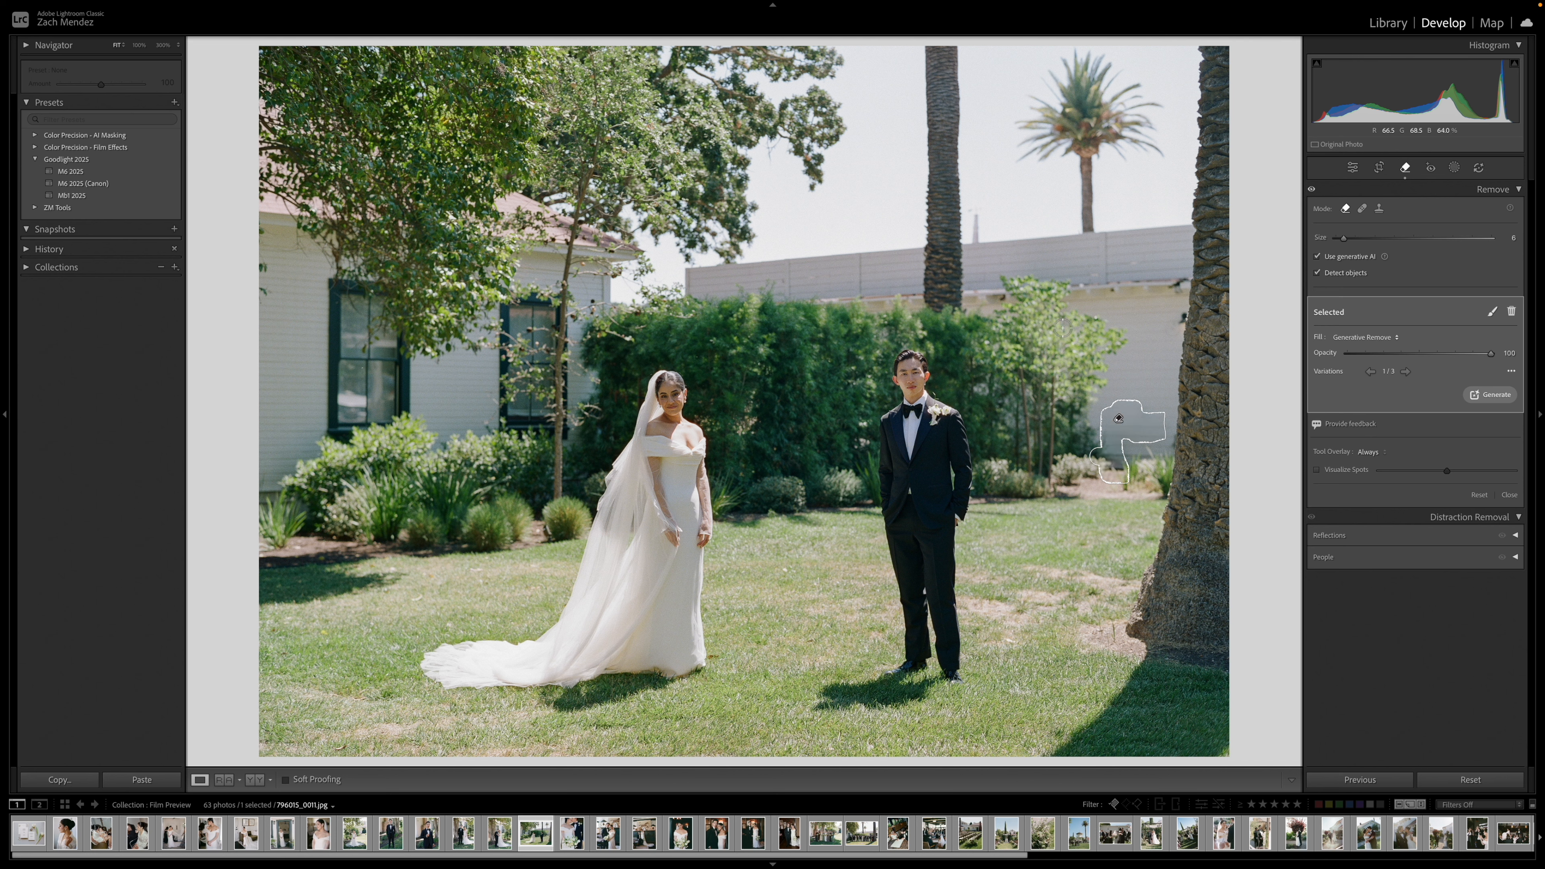
{"action": "key", "text": "q"}
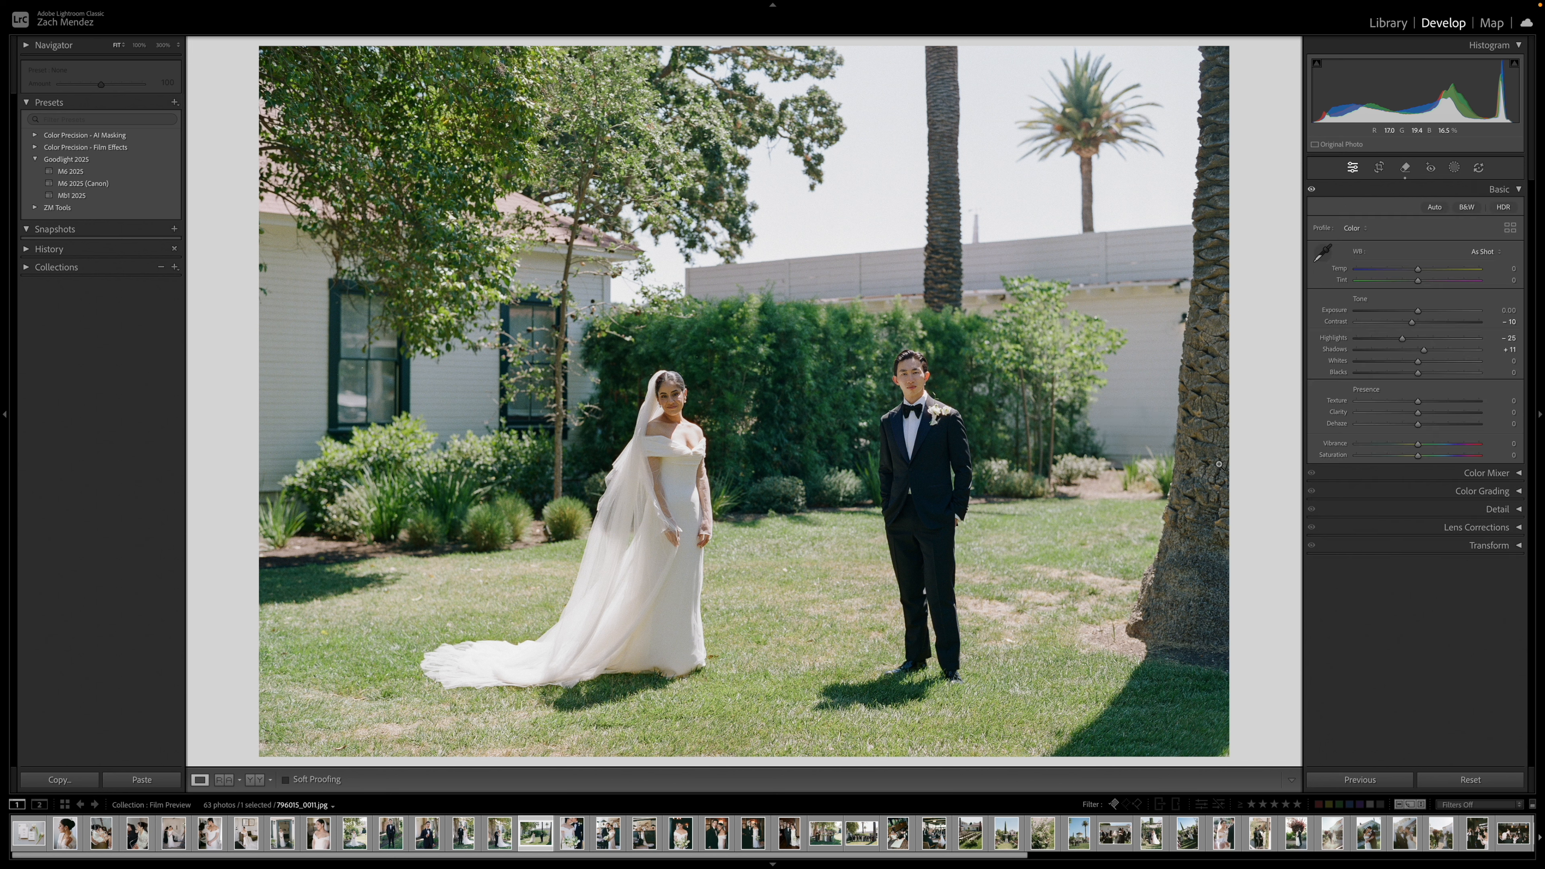
- Open the close-up of the kissing couple with the bouquet and set its highlights to −14
{"action": "key", "text": "Right"}
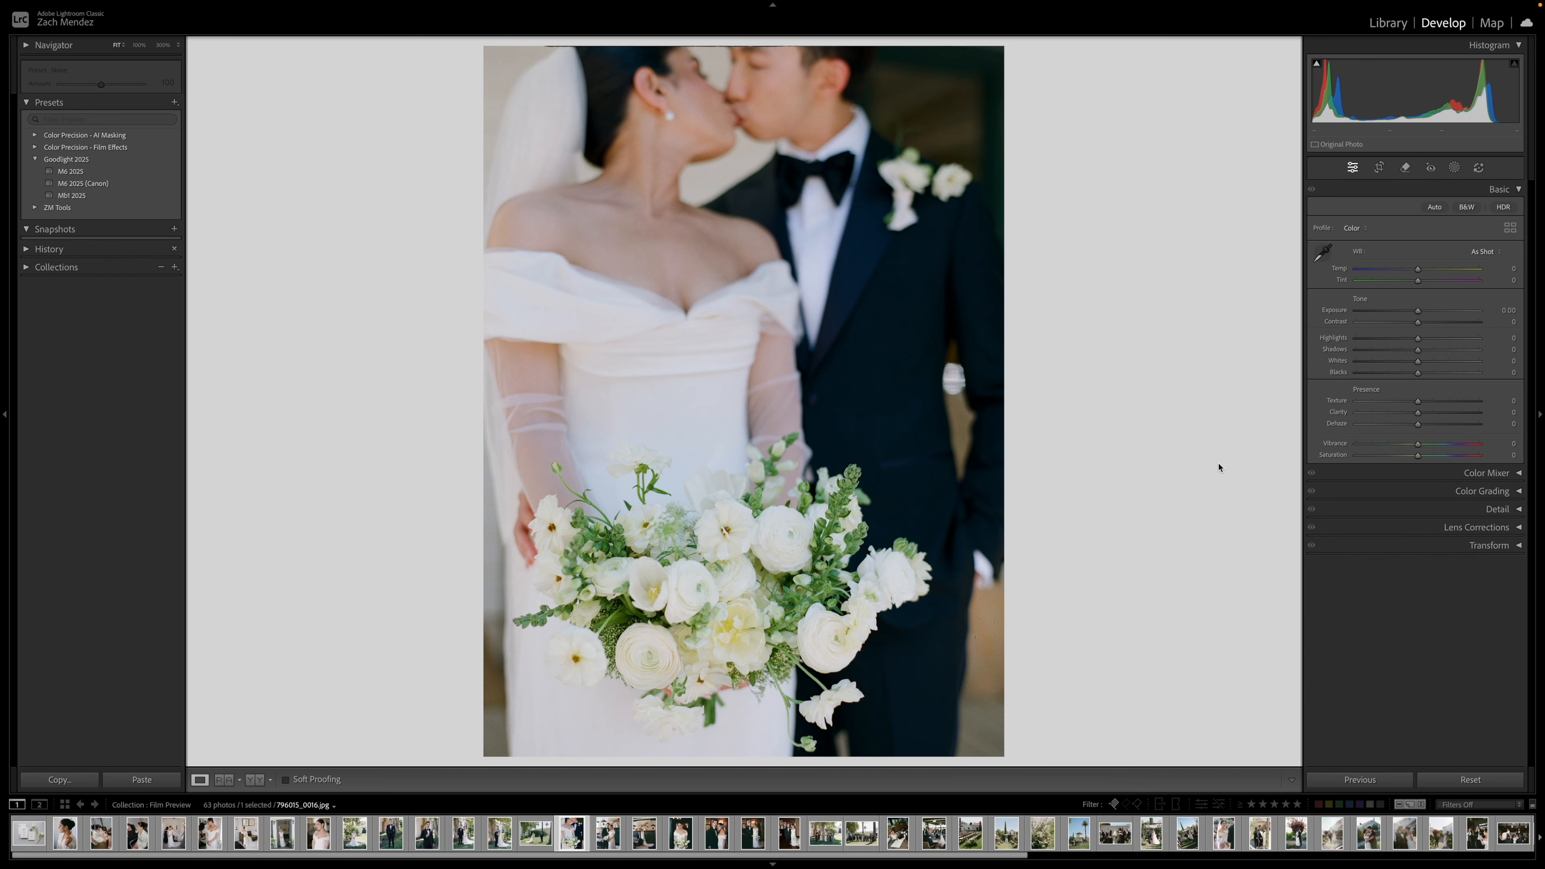
{"action": "key", "text": "Left"}
{"action": "key", "text": "Right"}
{"action": "left_click_drag", "start_coordinate": [1417, 337], "coordinate": [1409, 339]}
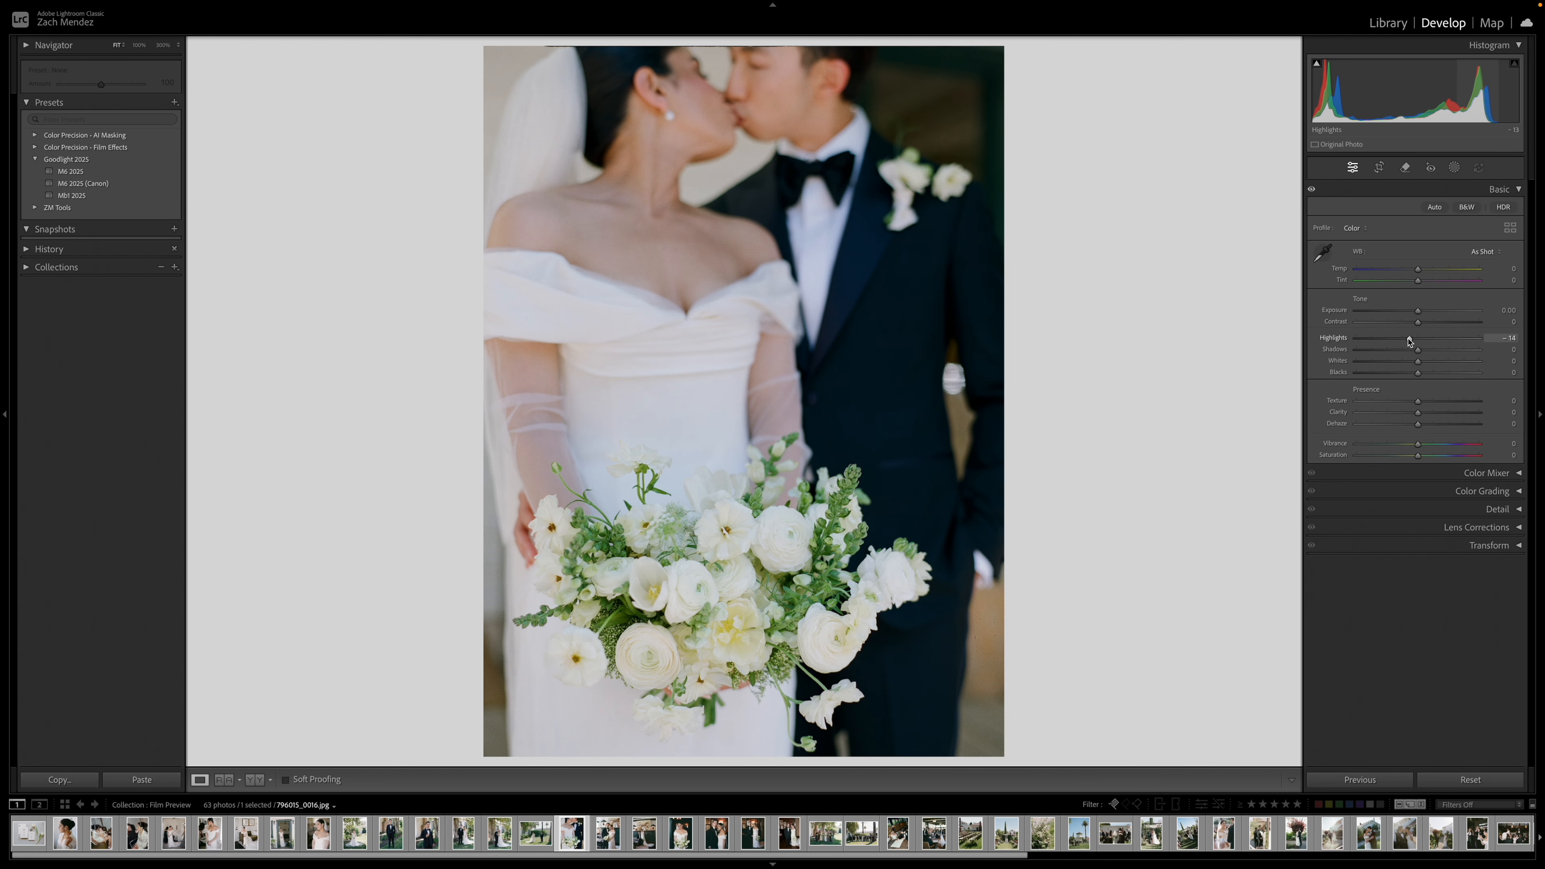
- Crop the bouquet close-up very slightly inward from its upper edge
{"action": "key", "text": "r"}
{"action": "key", "text": "r"}
{"action": "key", "text": "r"}
{"action": "left_click_drag", "start_coordinate": [743, 50], "coordinate": [744, 51]}
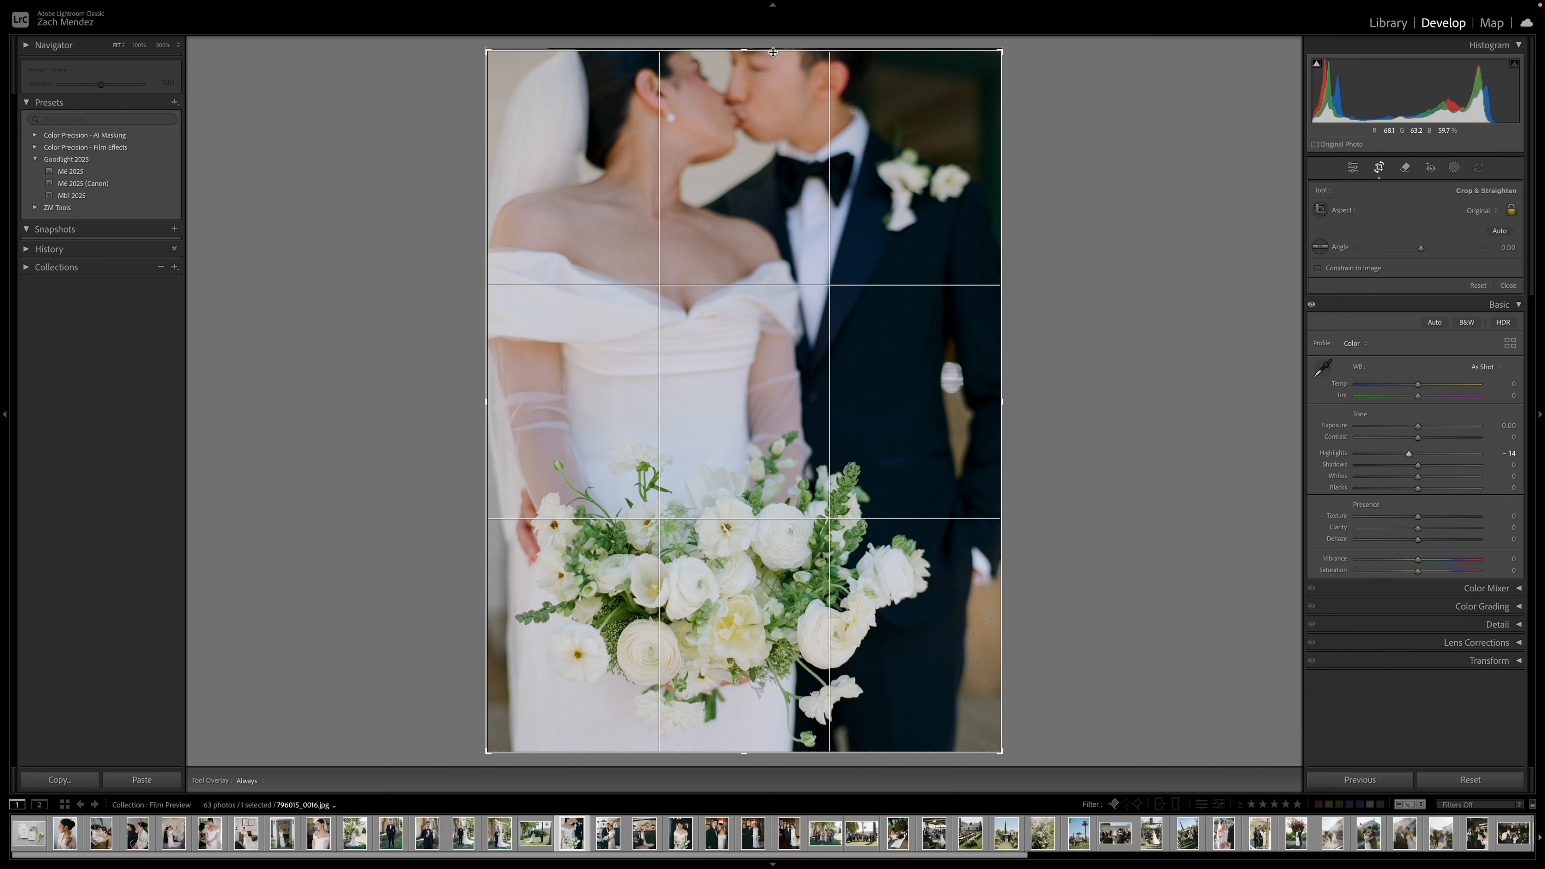
{"action": "key", "text": "Return"}
- Crop the indoor portrait of the couple standing with the bouquet tighter, trimming mainly from its upper edge
{"action": "key", "text": "Left"}
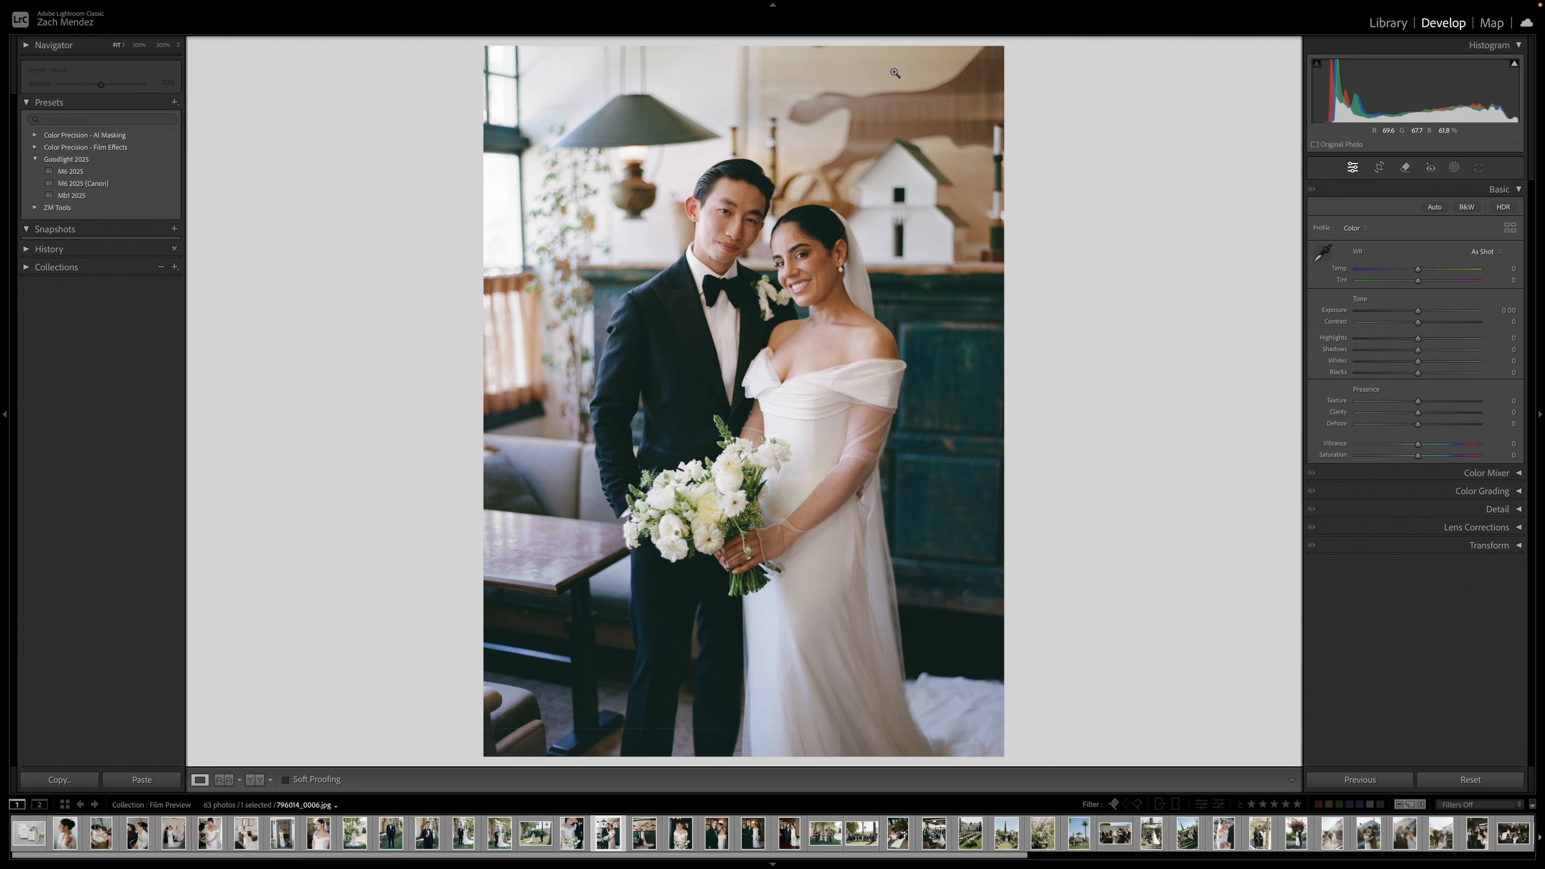
{"action": "key", "text": "r"}
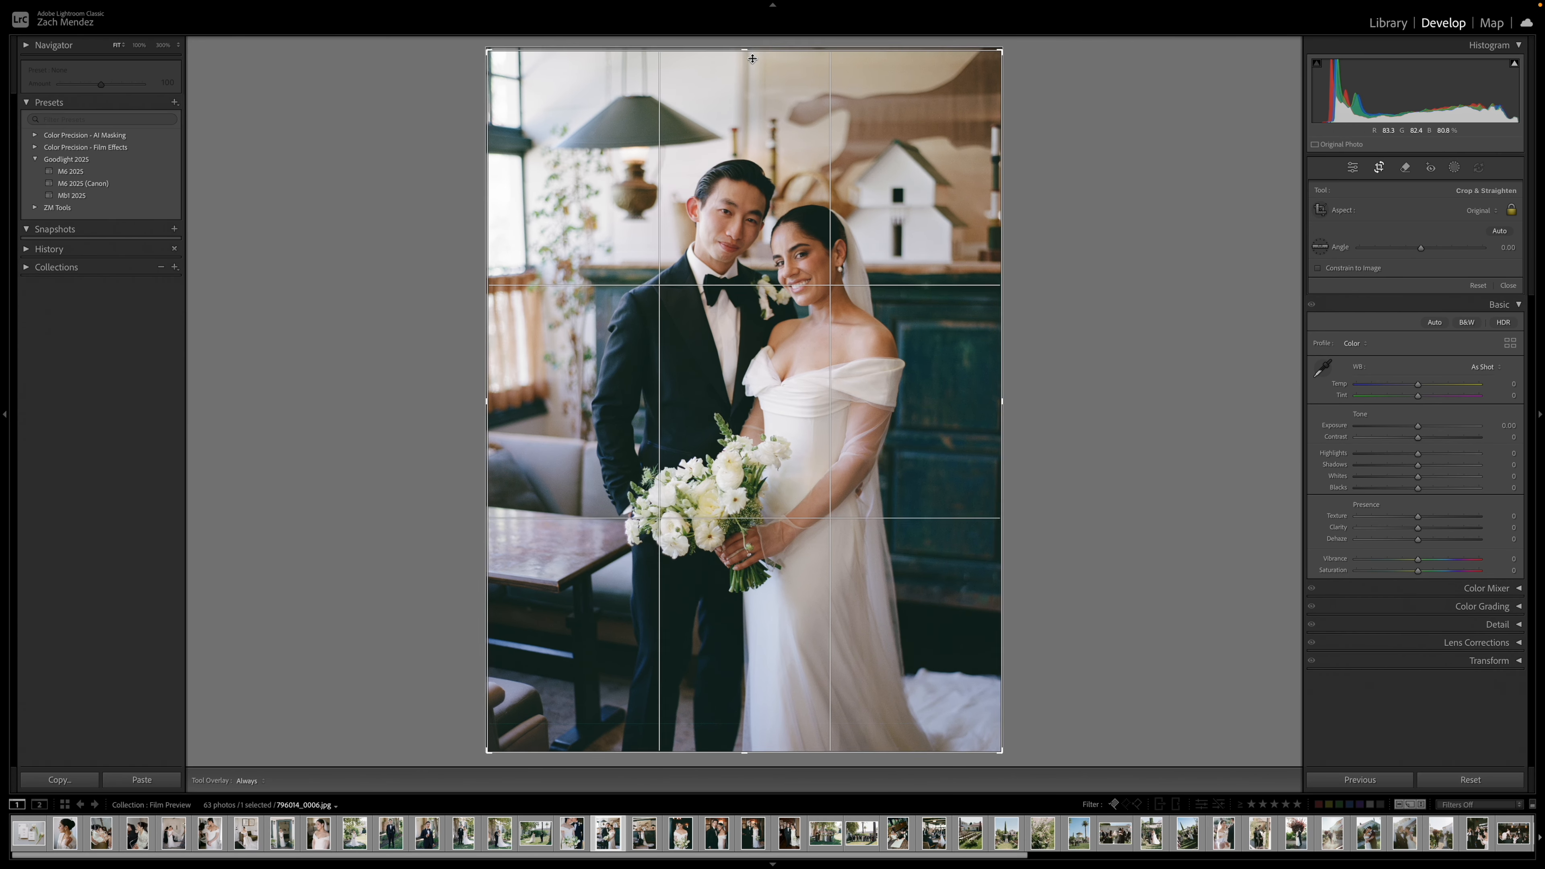
{"action": "left_click_drag", "start_coordinate": [753, 64], "coordinate": [743, 69]}
{"action": "key", "text": "Return"}
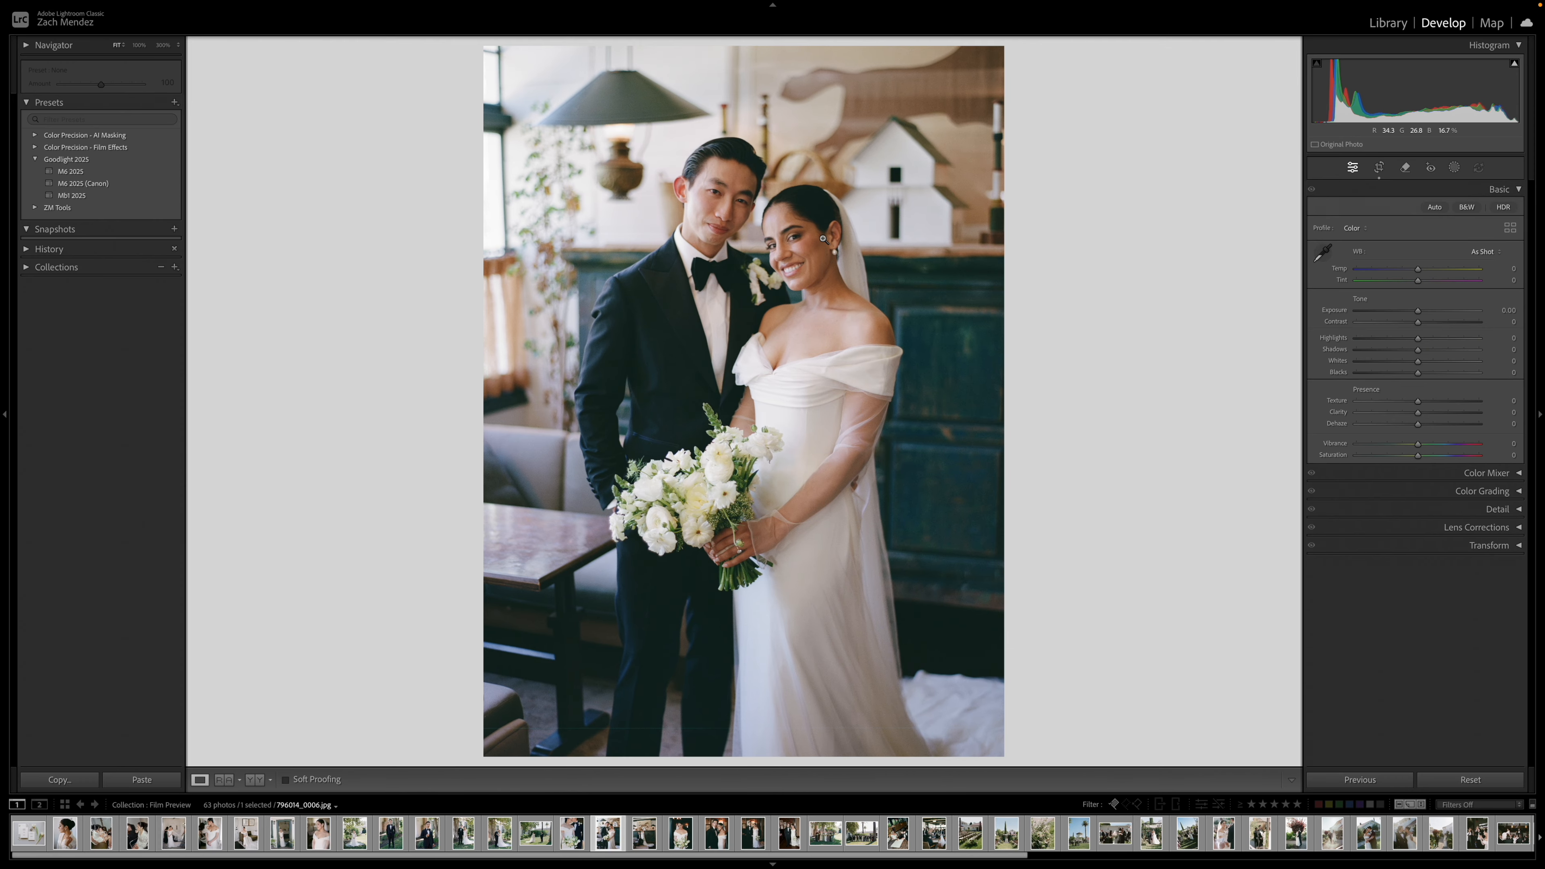
- Move the photo of the seated groom and standing bride ahead of the standing indoor portrait in the collection and open it
{"action": "key", "text": "Right"}
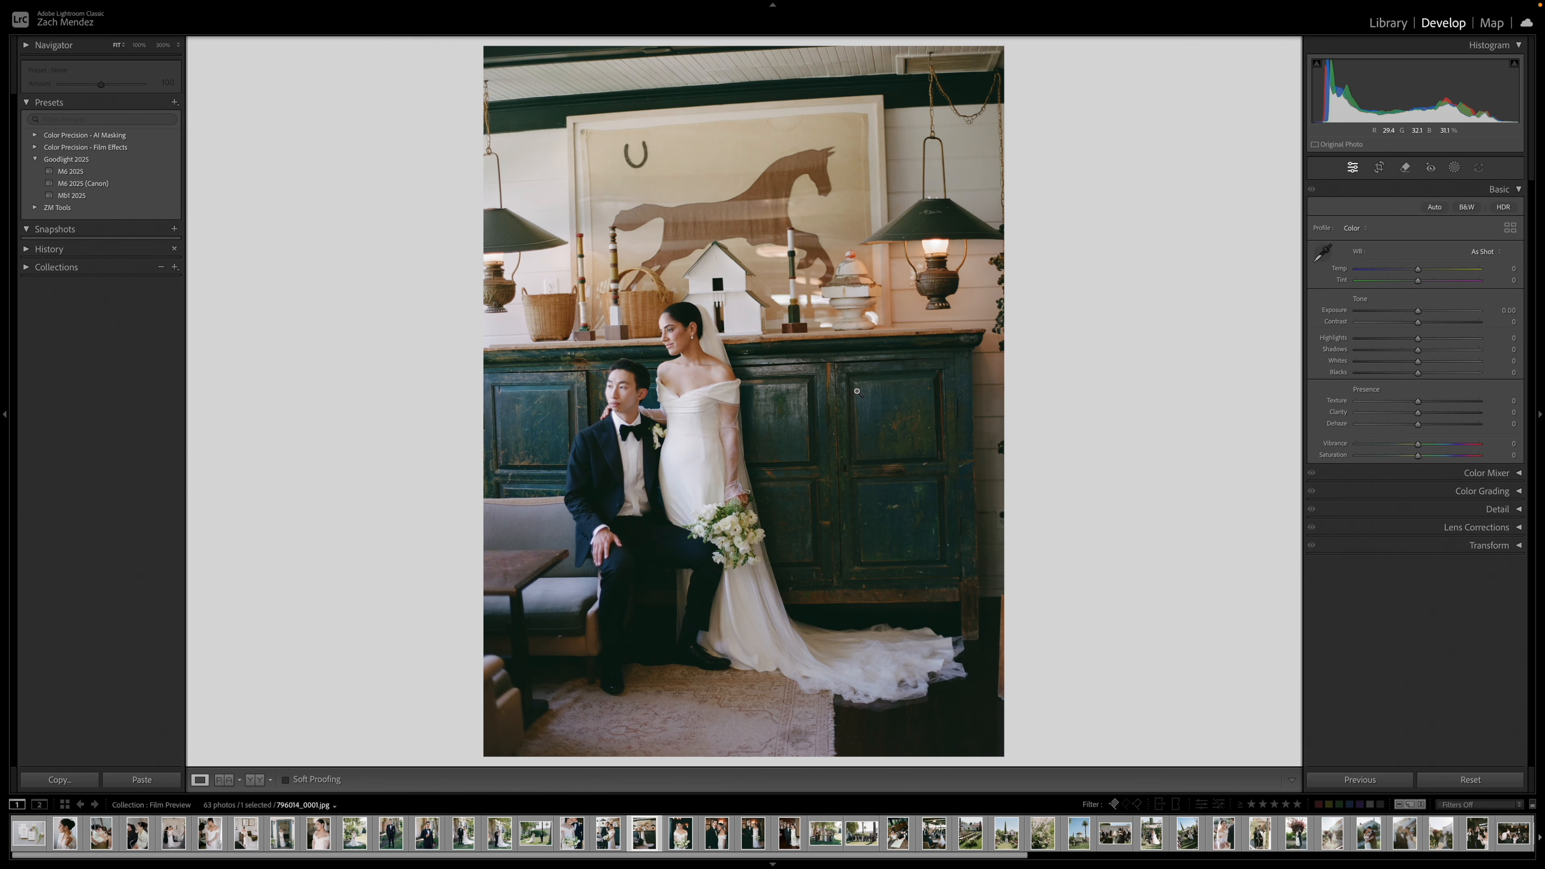
{"action": "key", "text": "g"}
{"action": "scroll", "coordinate": [713, 400], "scroll_direction": "down", "scroll_amount": 3}
{"action": "left_click_drag", "start_coordinate": [713, 400], "coordinate": [239, 381]}
{"action": "double_click", "coordinate": [298, 377]}
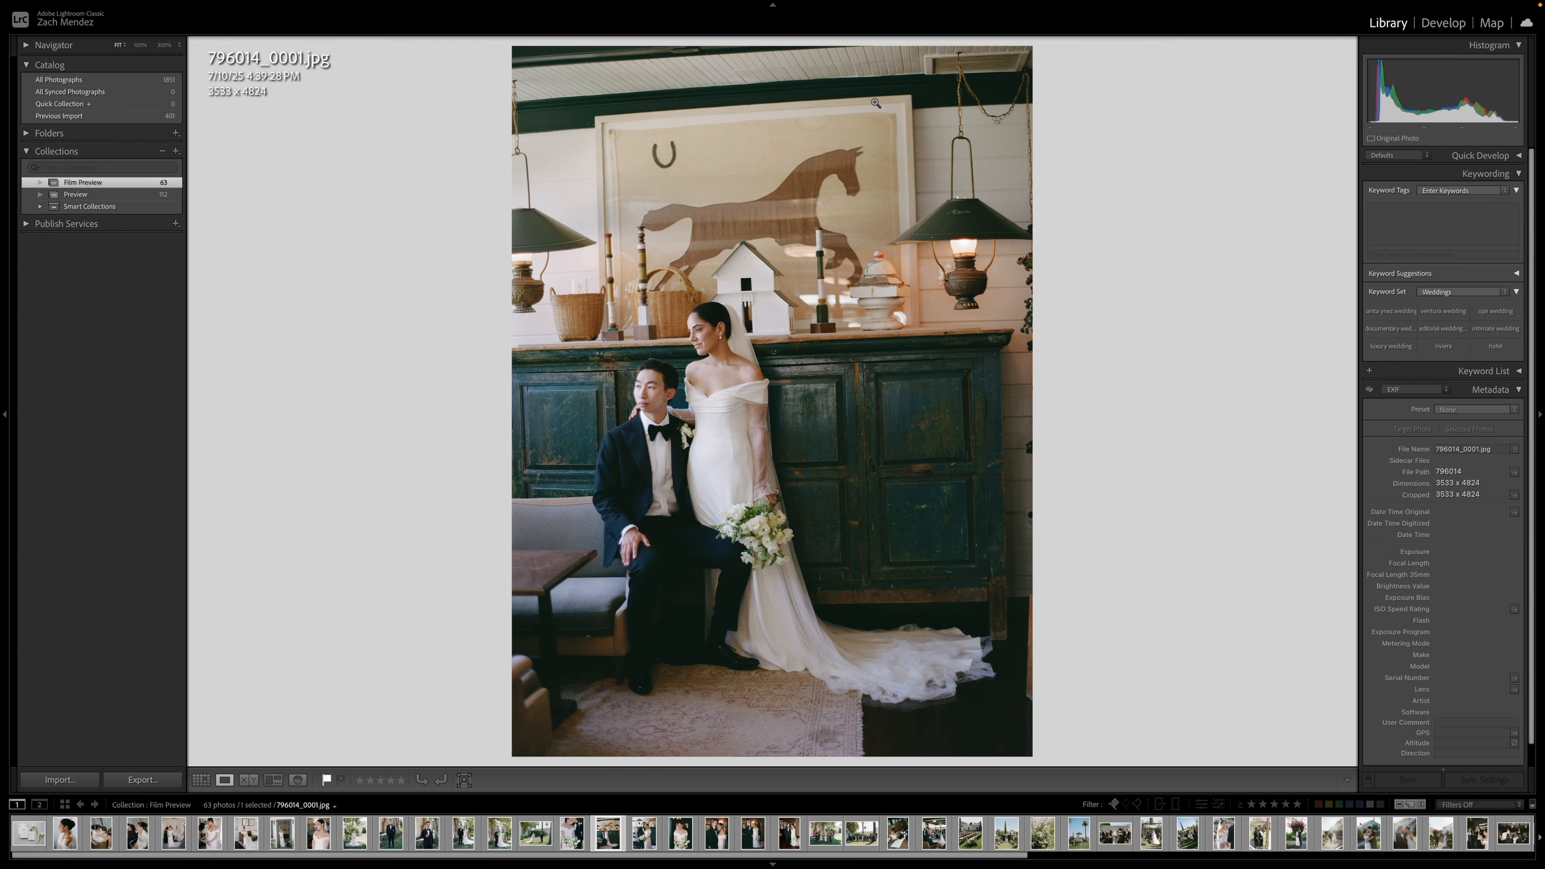
- Crop the photo of the seated groom and standing bride slightly tighter and straighten it by about 1.69°
{"action": "key", "text": "r"}
{"action": "left_click_drag", "start_coordinate": [813, 54], "coordinate": [819, 88]}
{"action": "key", "text": "r"}
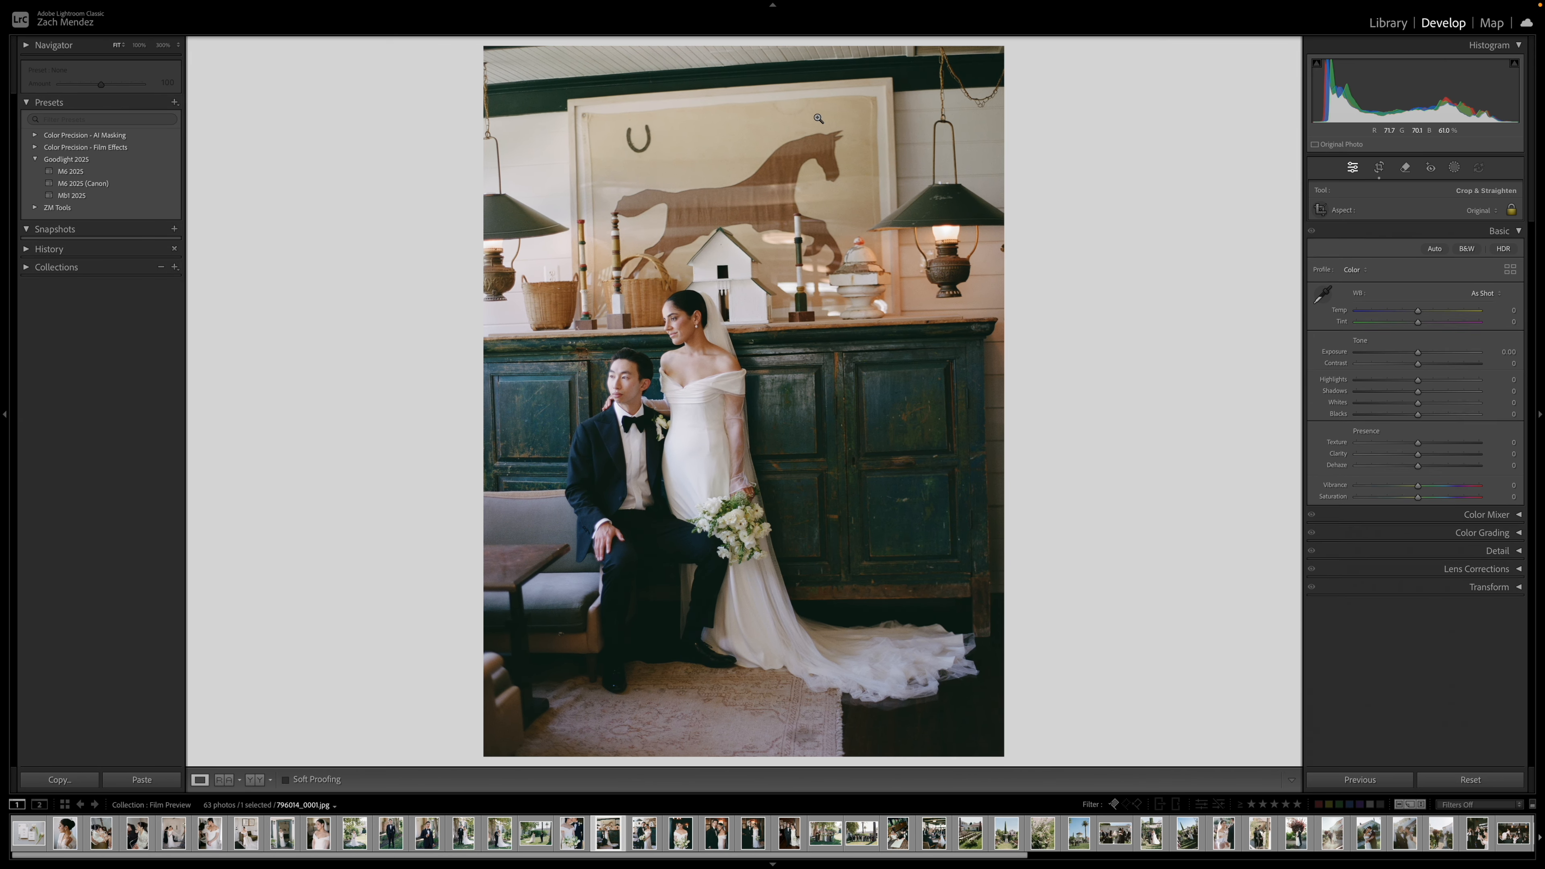
{"action": "key", "text": "r"}
{"action": "left_click_drag", "start_coordinate": [1028, 736], "coordinate": [1009, 750]}
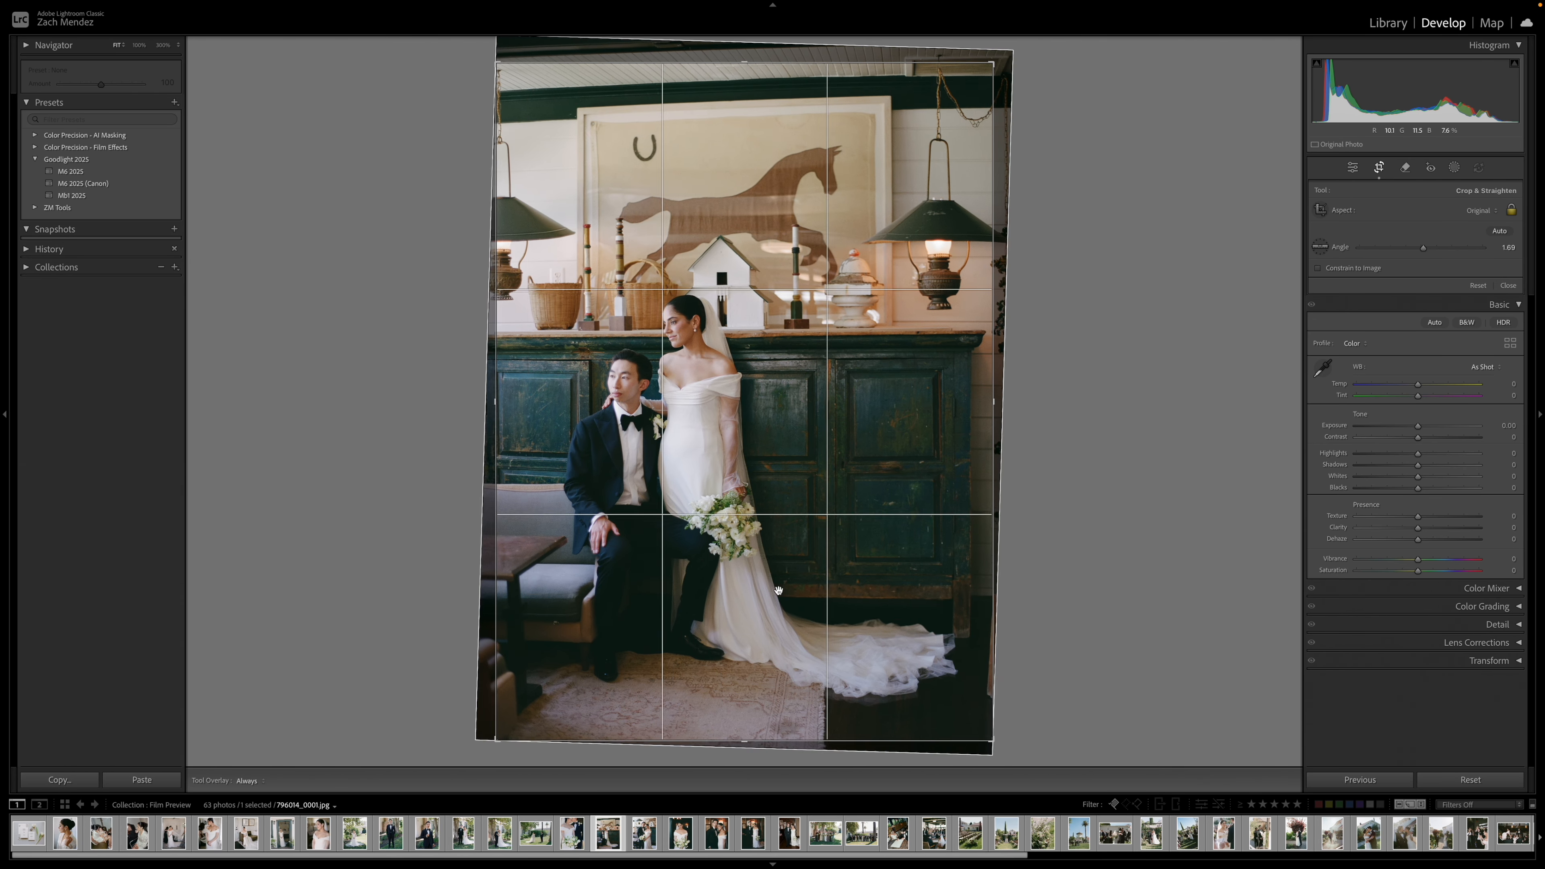
{"action": "key", "text": "r"}
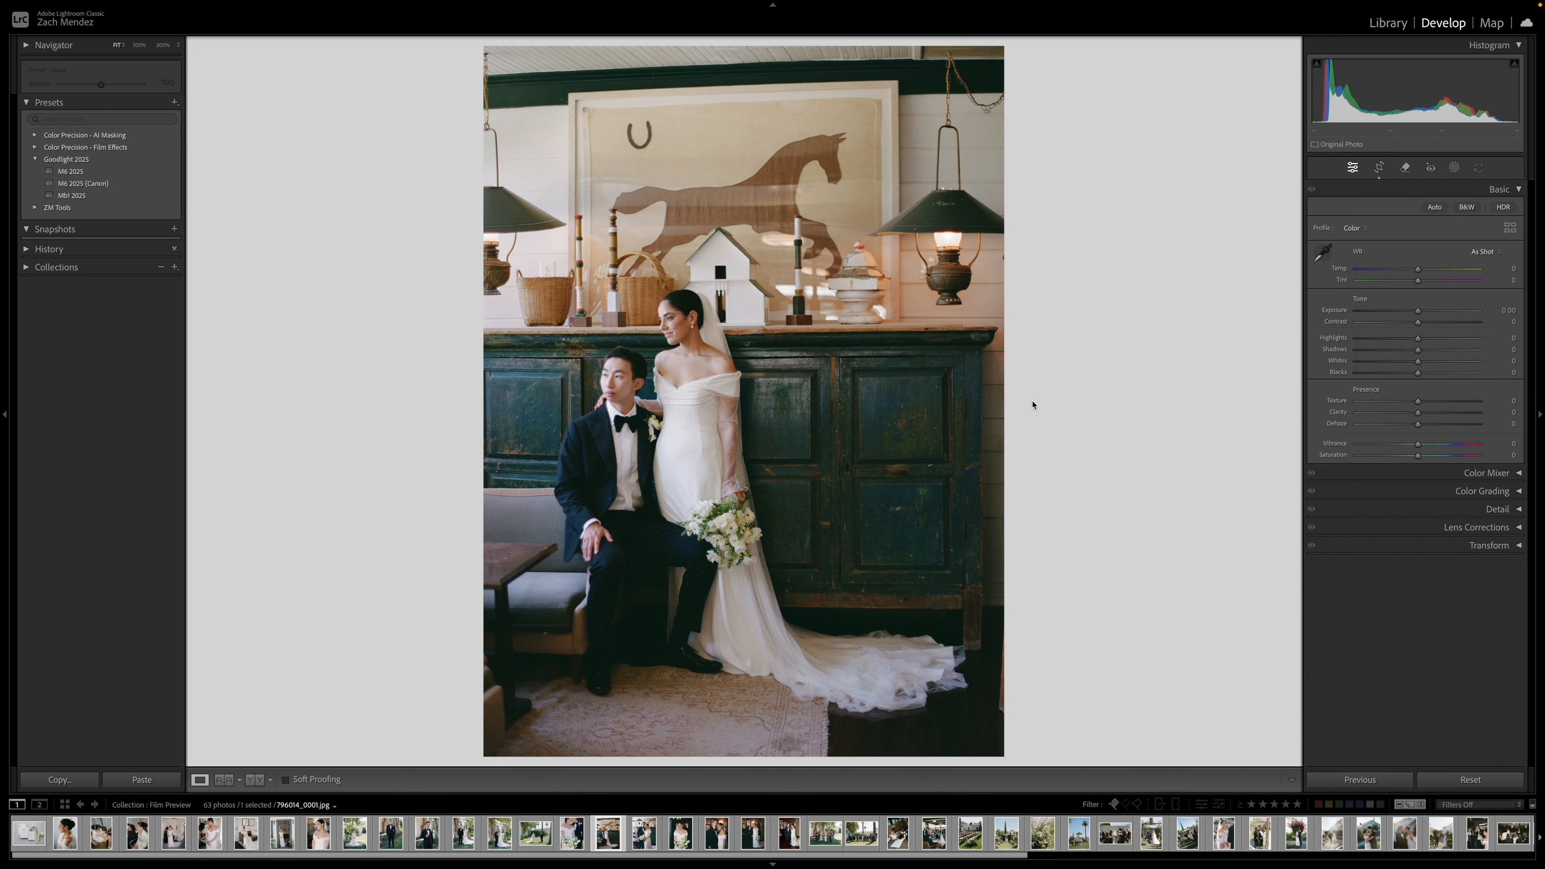
- Review the following indoor portraits, inspecting the couple's close-up at full size, and remove a full-length portrait in the red-walled room from the collection
{"action": "key", "text": "Right"}
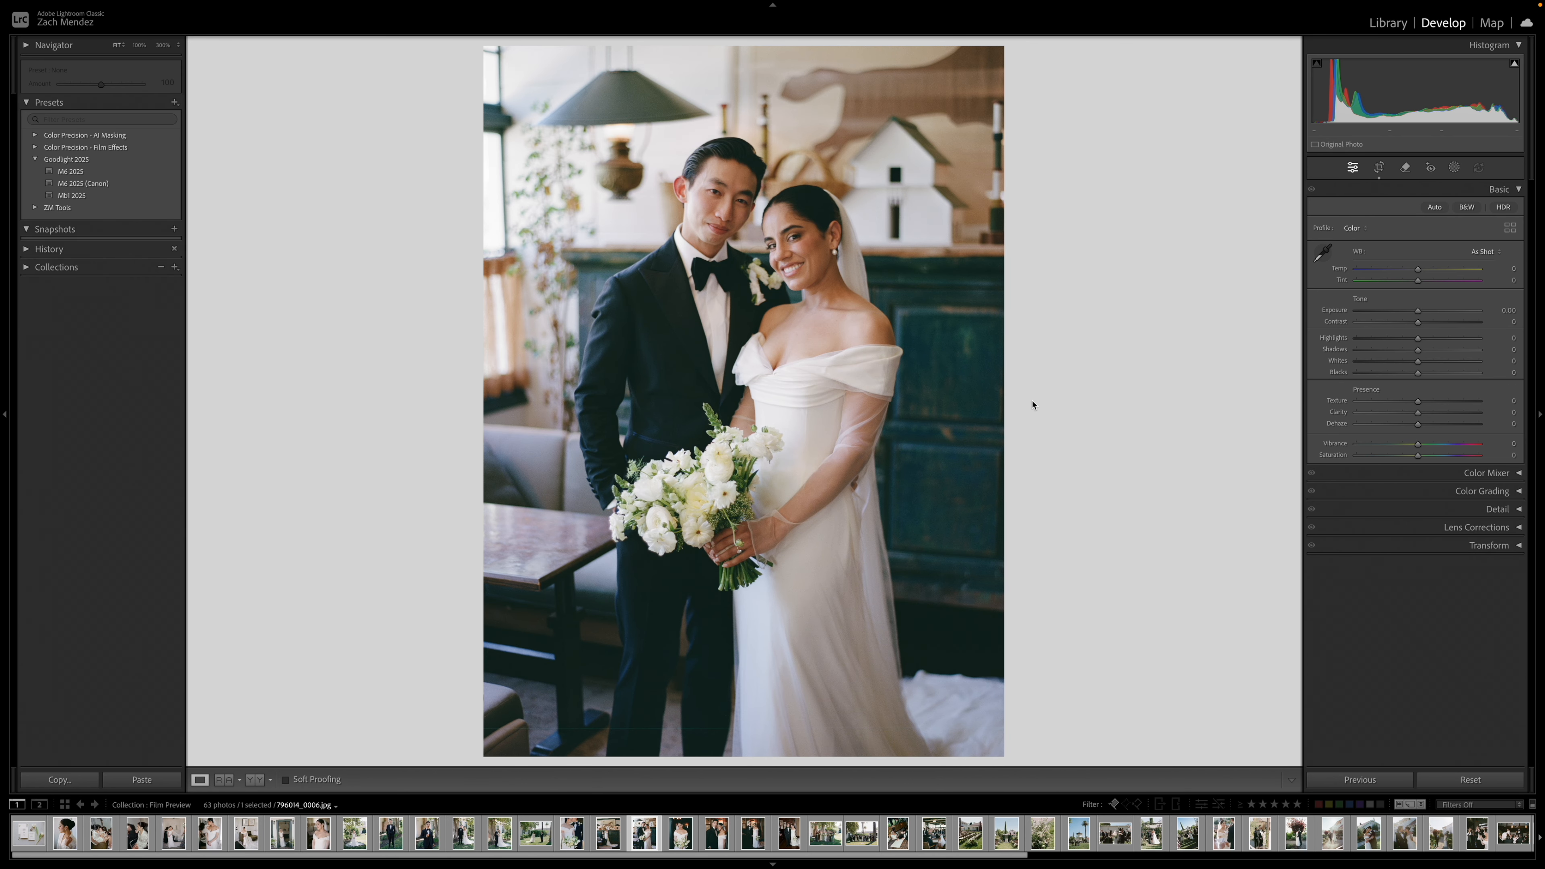
{"action": "key", "text": "Right"}
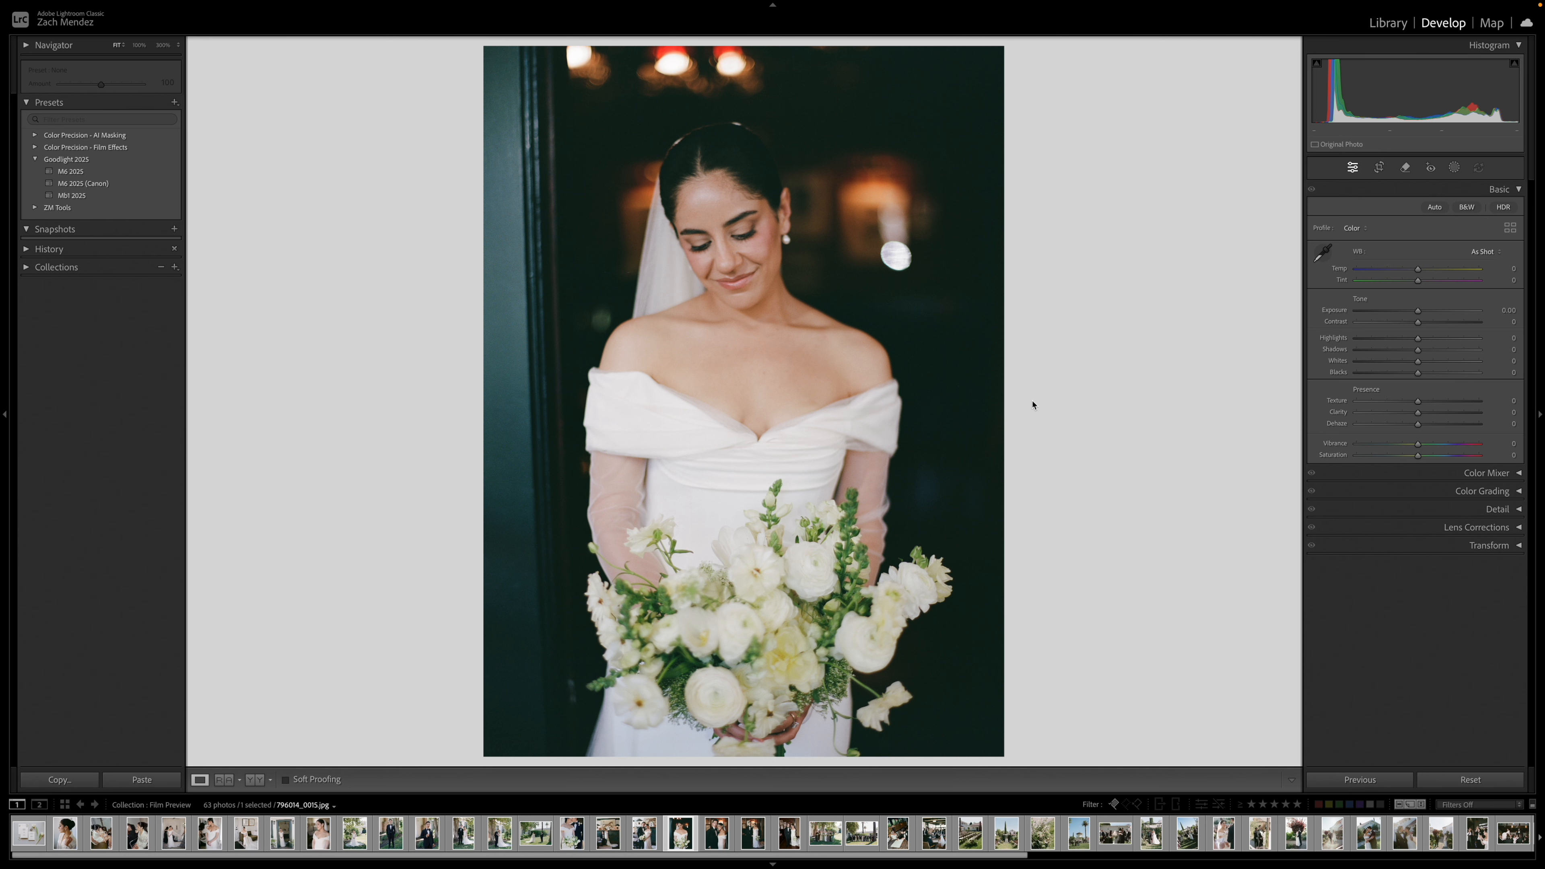
{"action": "key", "text": "Right"}
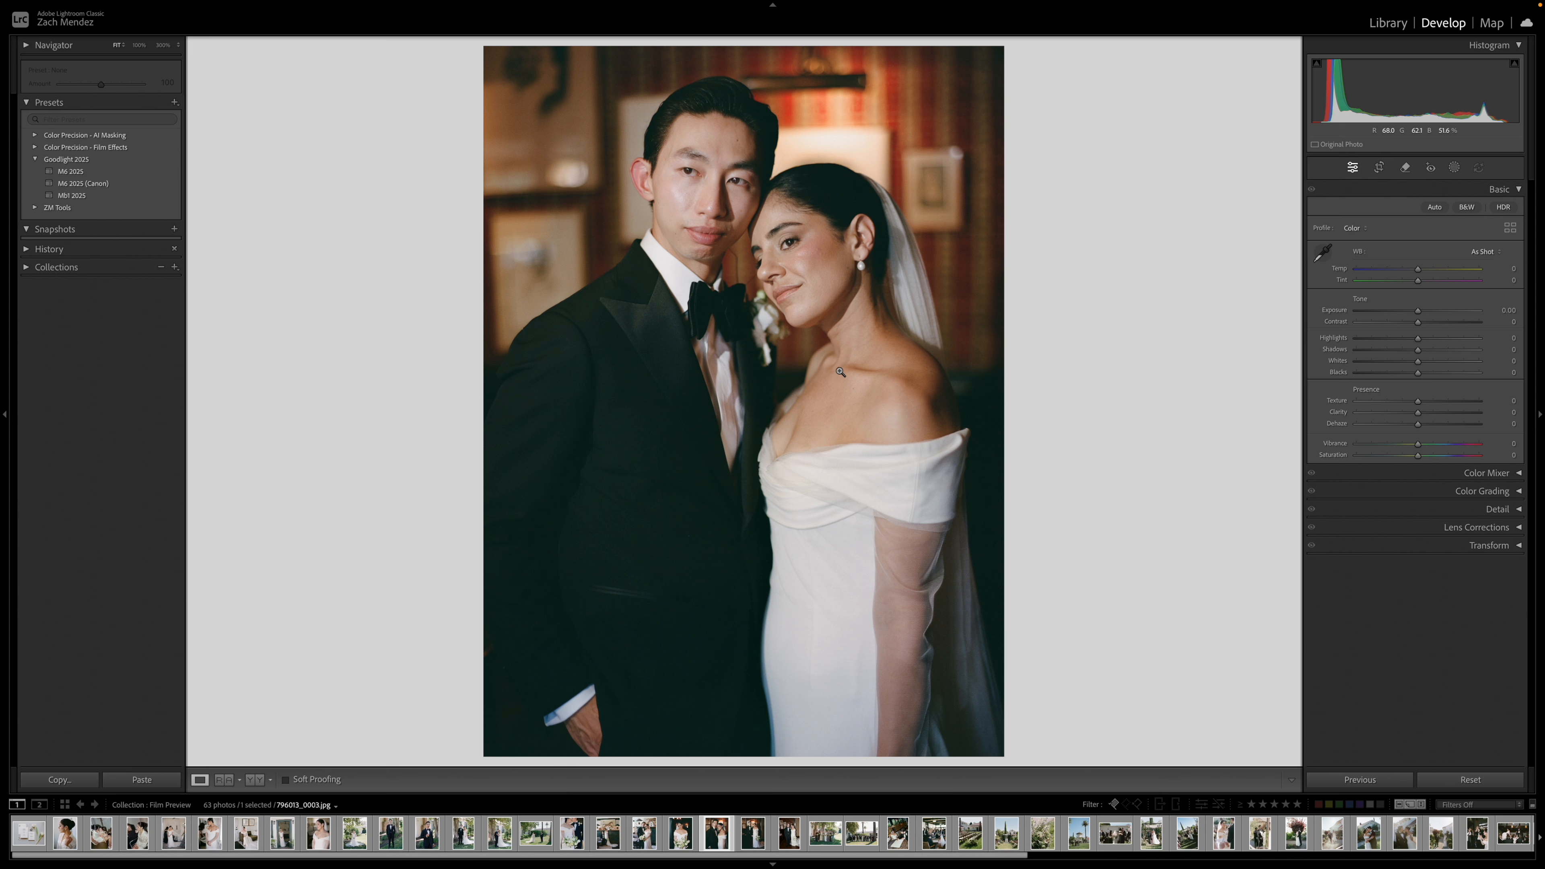
{"action": "left_click", "coordinate": [953, 256]}
{"action": "left_click_drag", "start_coordinate": [964, 445], "coordinate": [953, 390]}
{"action": "left_click", "coordinate": [952, 391]}
{"action": "key", "text": "Right"}
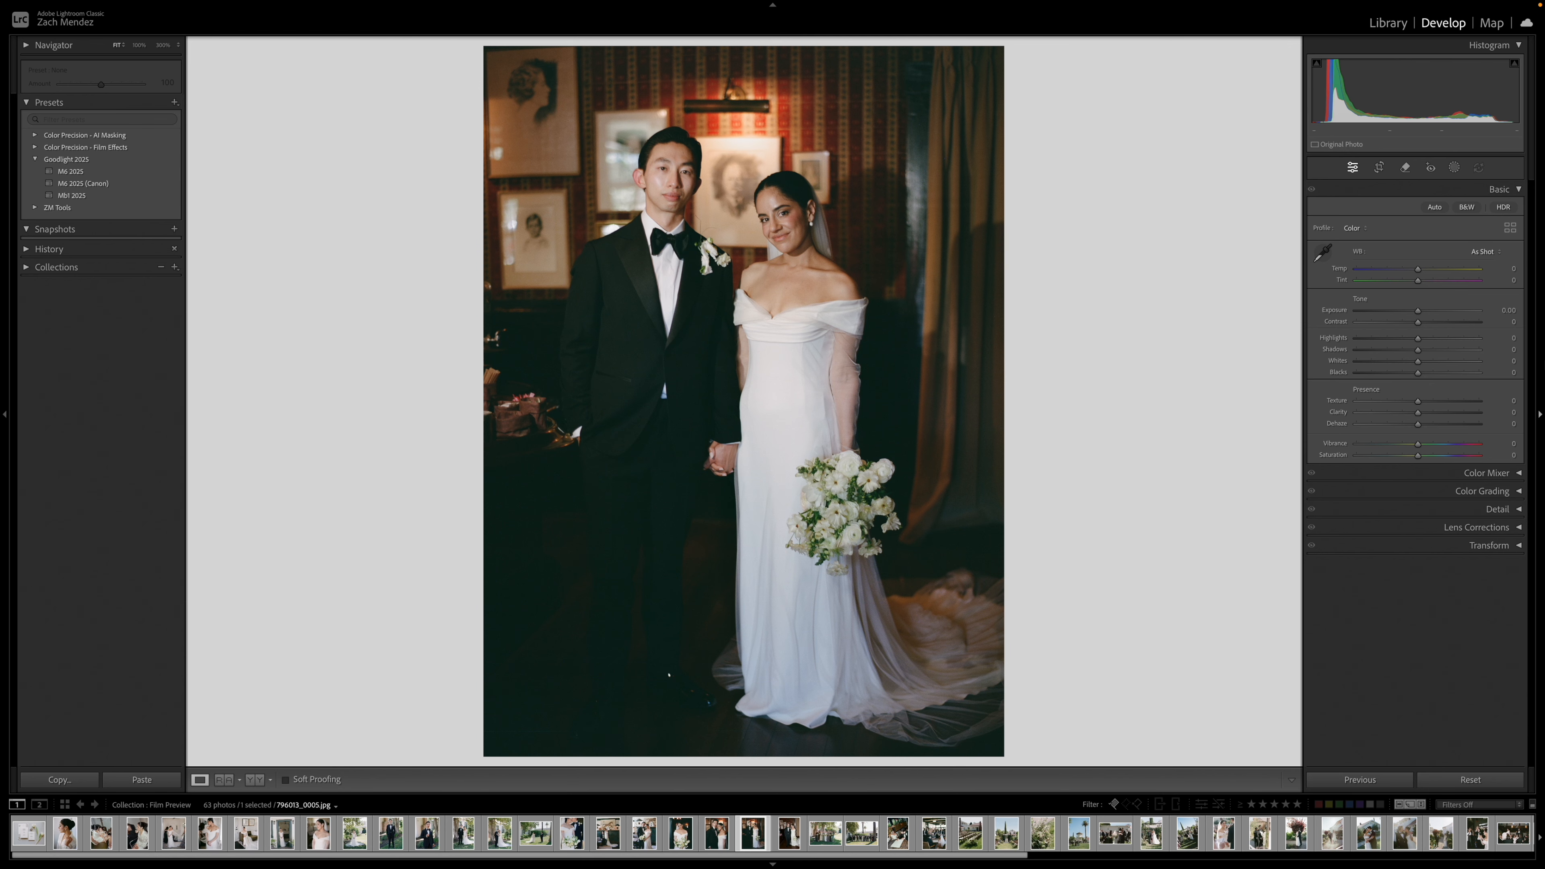
{"action": "key", "text": "Delete"}
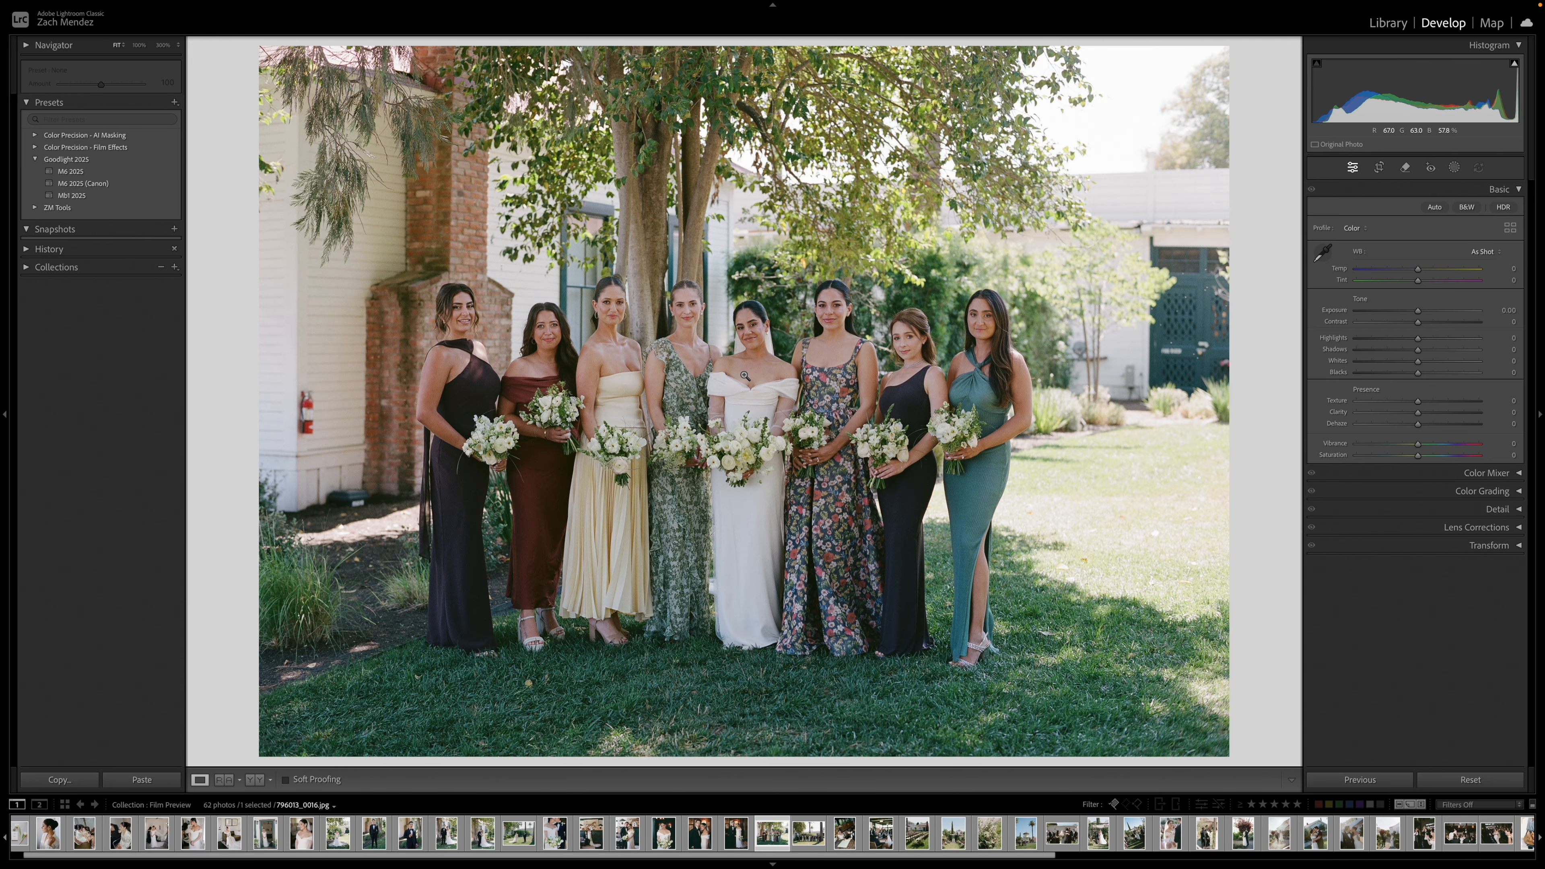
- Straighten the bridesmaids photo to an angle of −1.24 and crop it tighter around the group
{"action": "key", "text": "r"}
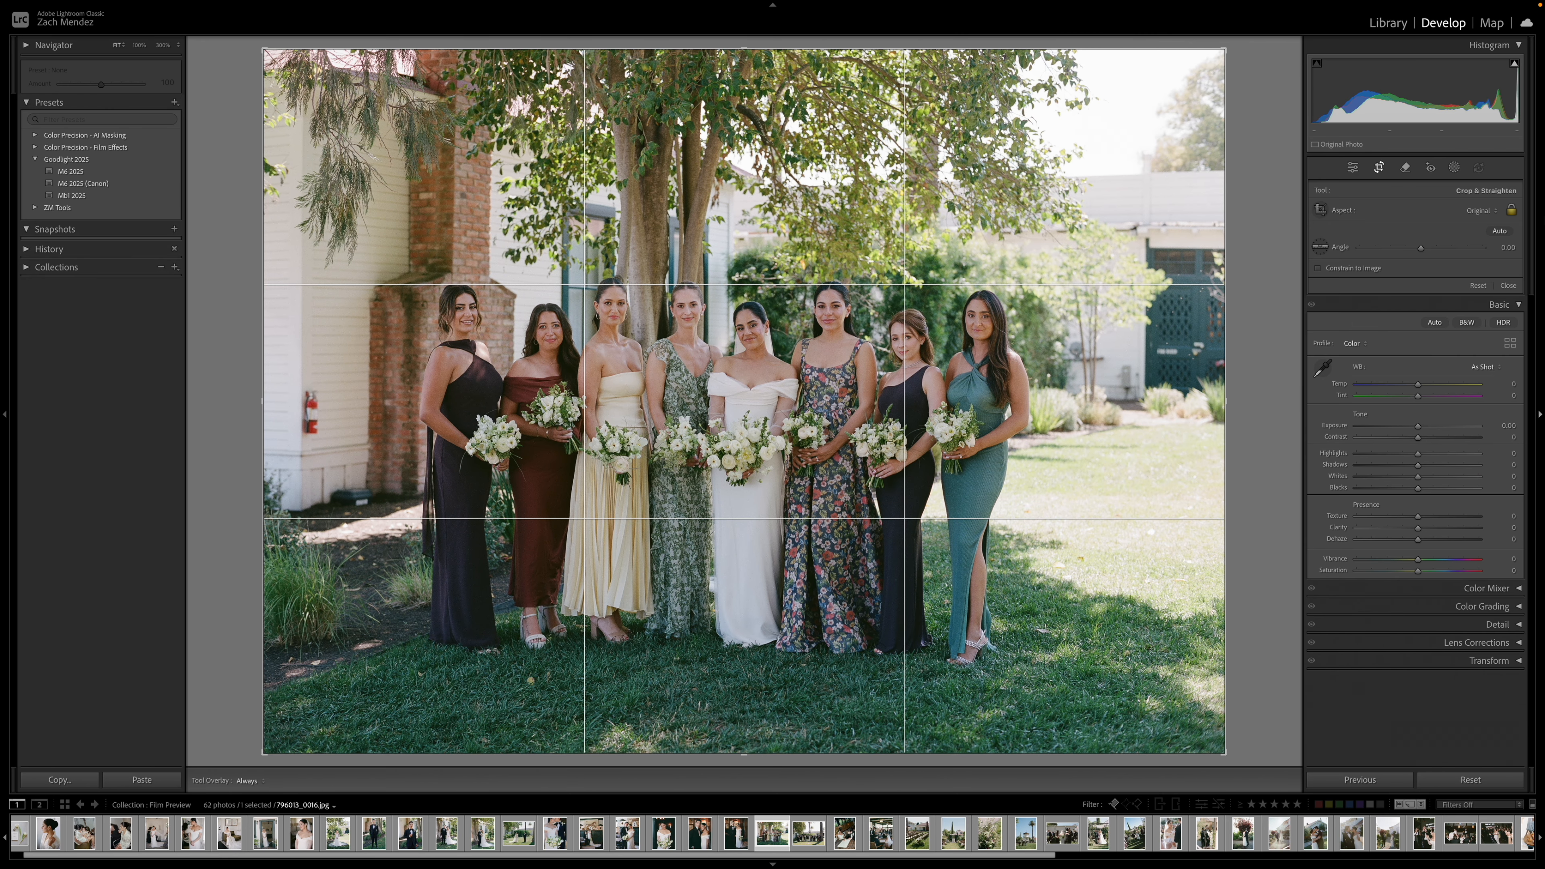
{"action": "left_click_drag", "start_coordinate": [801, 49], "coordinate": [801, 97]}
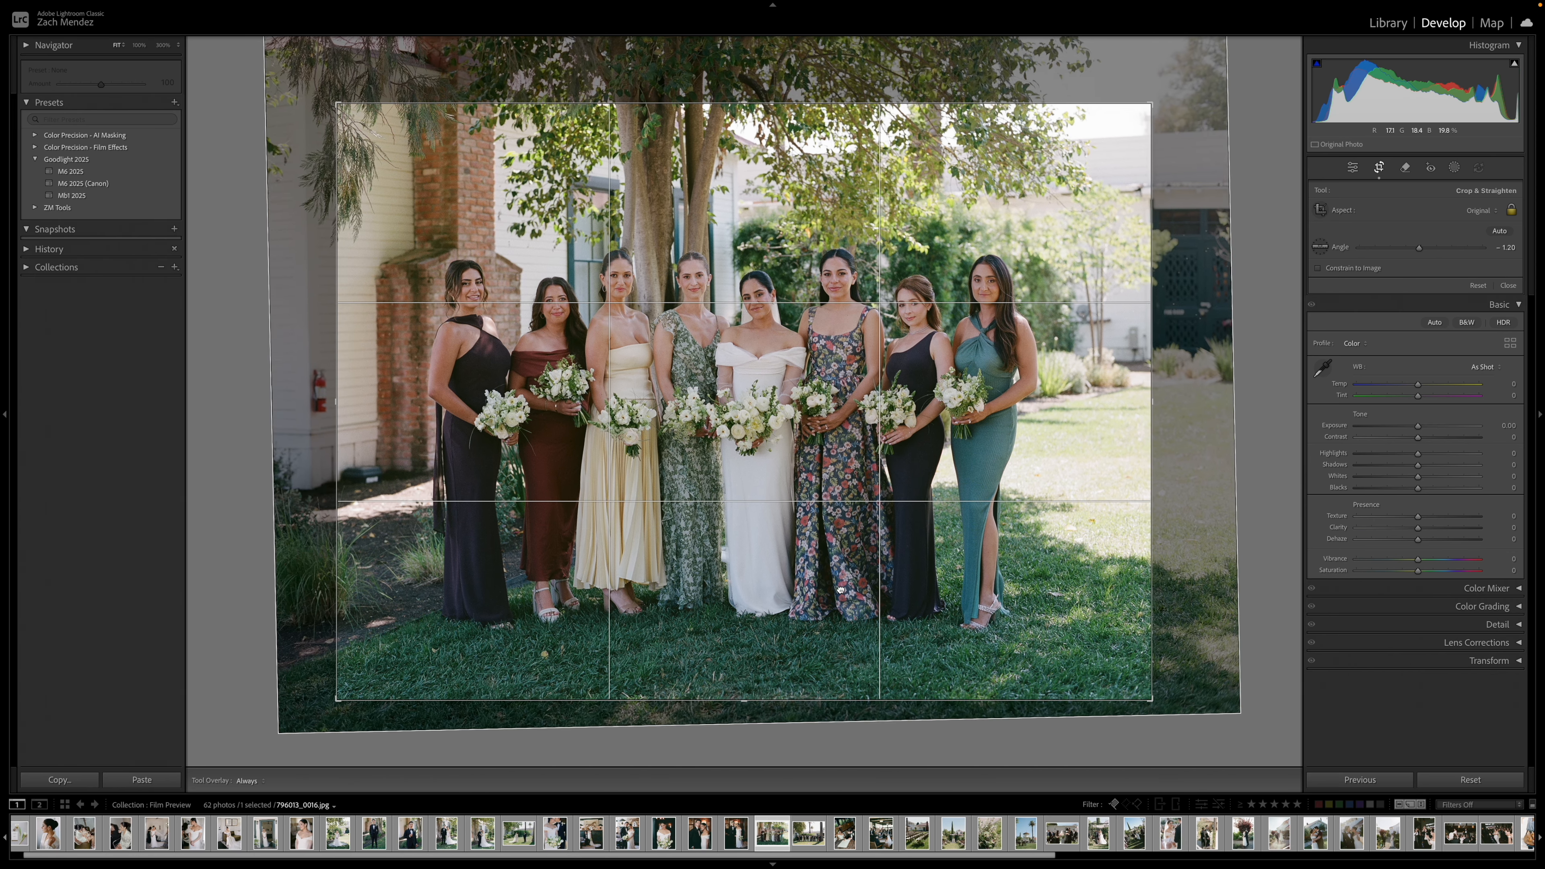
{"action": "left_click_drag", "start_coordinate": [840, 590], "coordinate": [845, 591]}
{"action": "key", "text": "r"}
{"action": "key", "text": "r"}
{"action": "left_click_drag", "start_coordinate": [866, 727], "coordinate": [830, 734]}
{"action": "key", "text": "r"}
{"action": "key", "text": "r"}
{"action": "left_click_drag", "start_coordinate": [805, 135], "coordinate": [802, 115]}
{"action": "left_click_drag", "start_coordinate": [796, 179], "coordinate": [805, 185]}
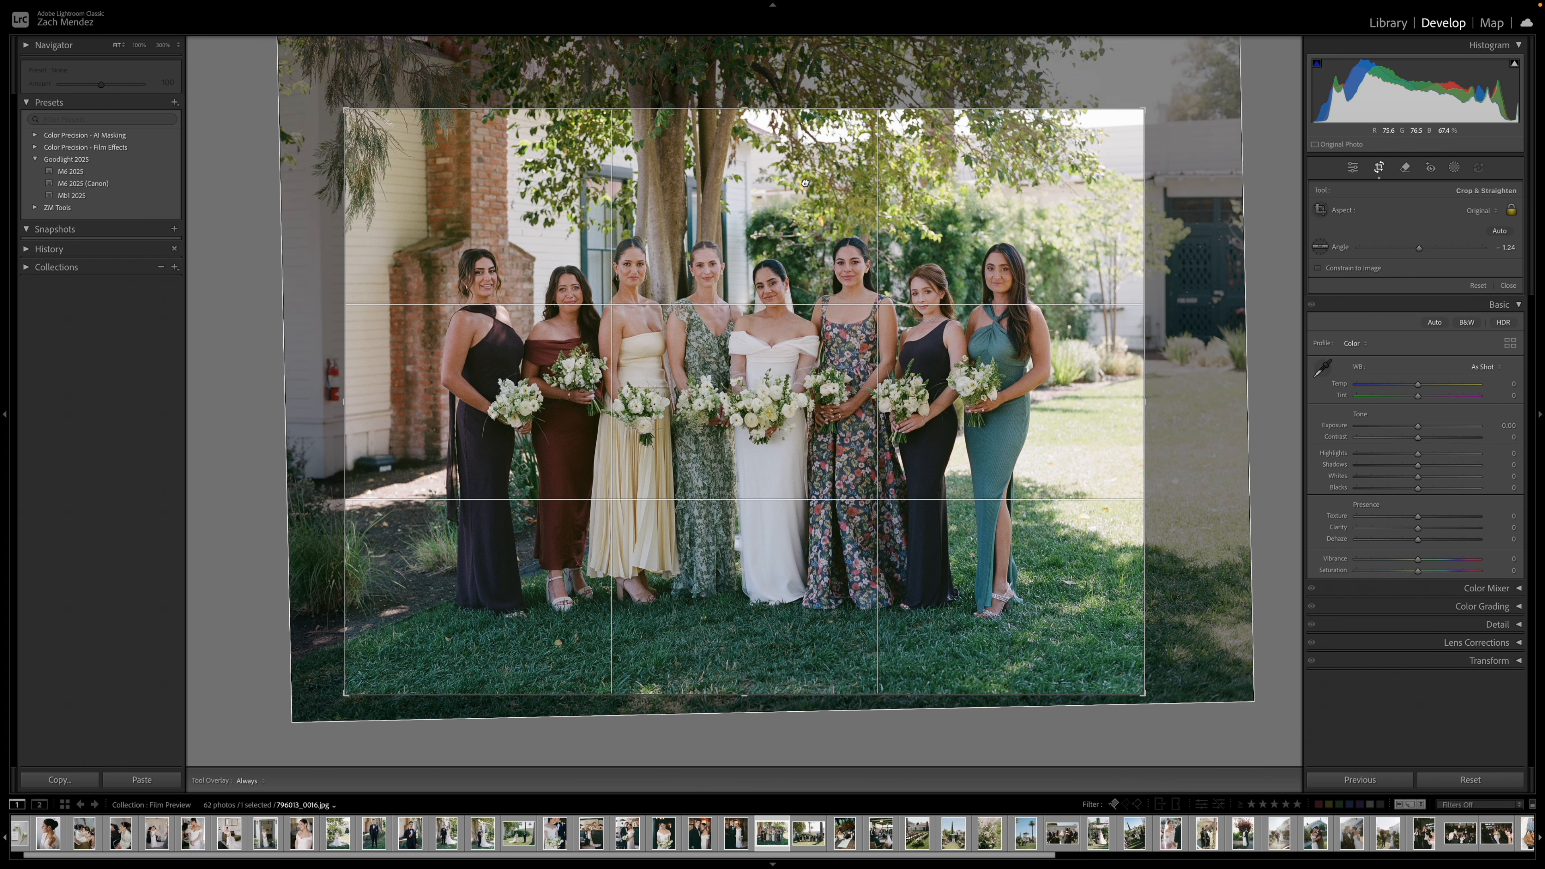
{"action": "left_click_drag", "start_coordinate": [777, 110], "coordinate": [784, 168]}
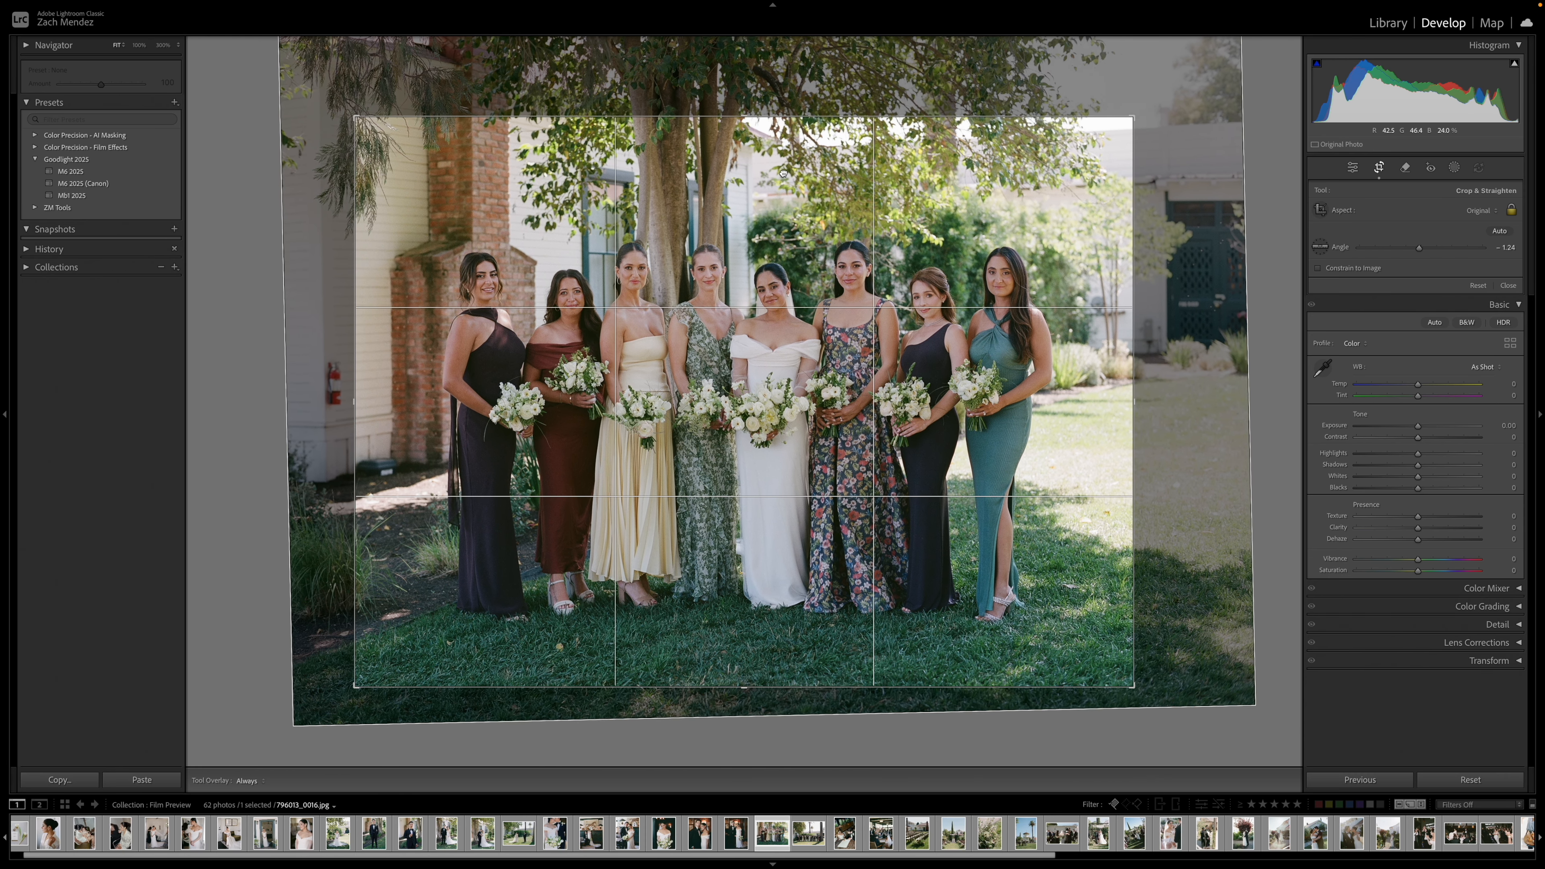
{"action": "key", "text": "Return"}
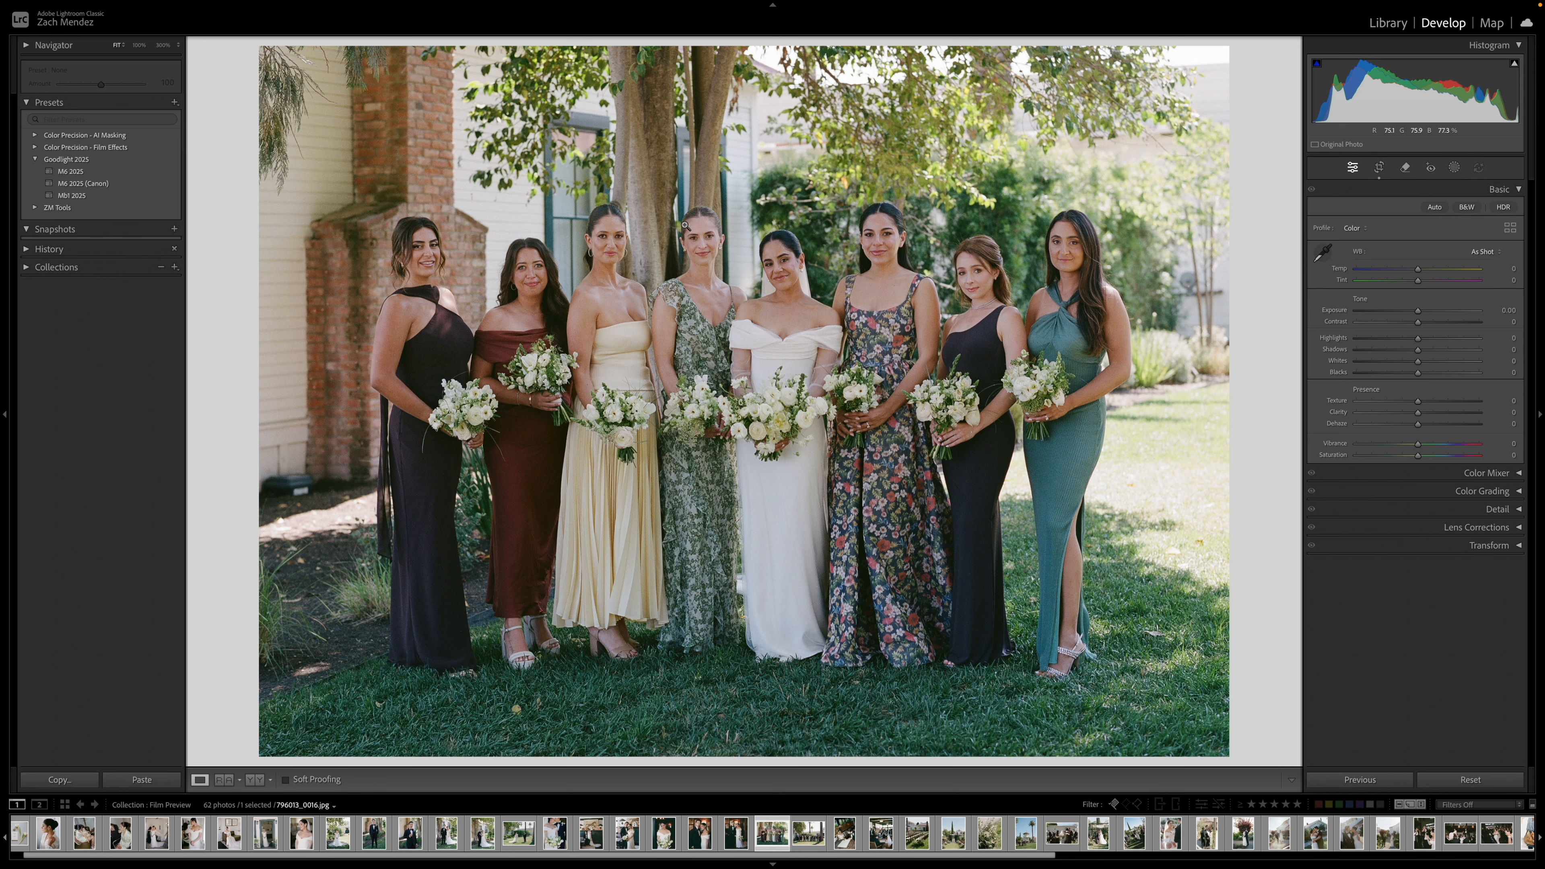
- Mask the dark box beside the brick chimney for generative AI removal and move on to the full wedding party photo
{"action": "key", "text": "q"}
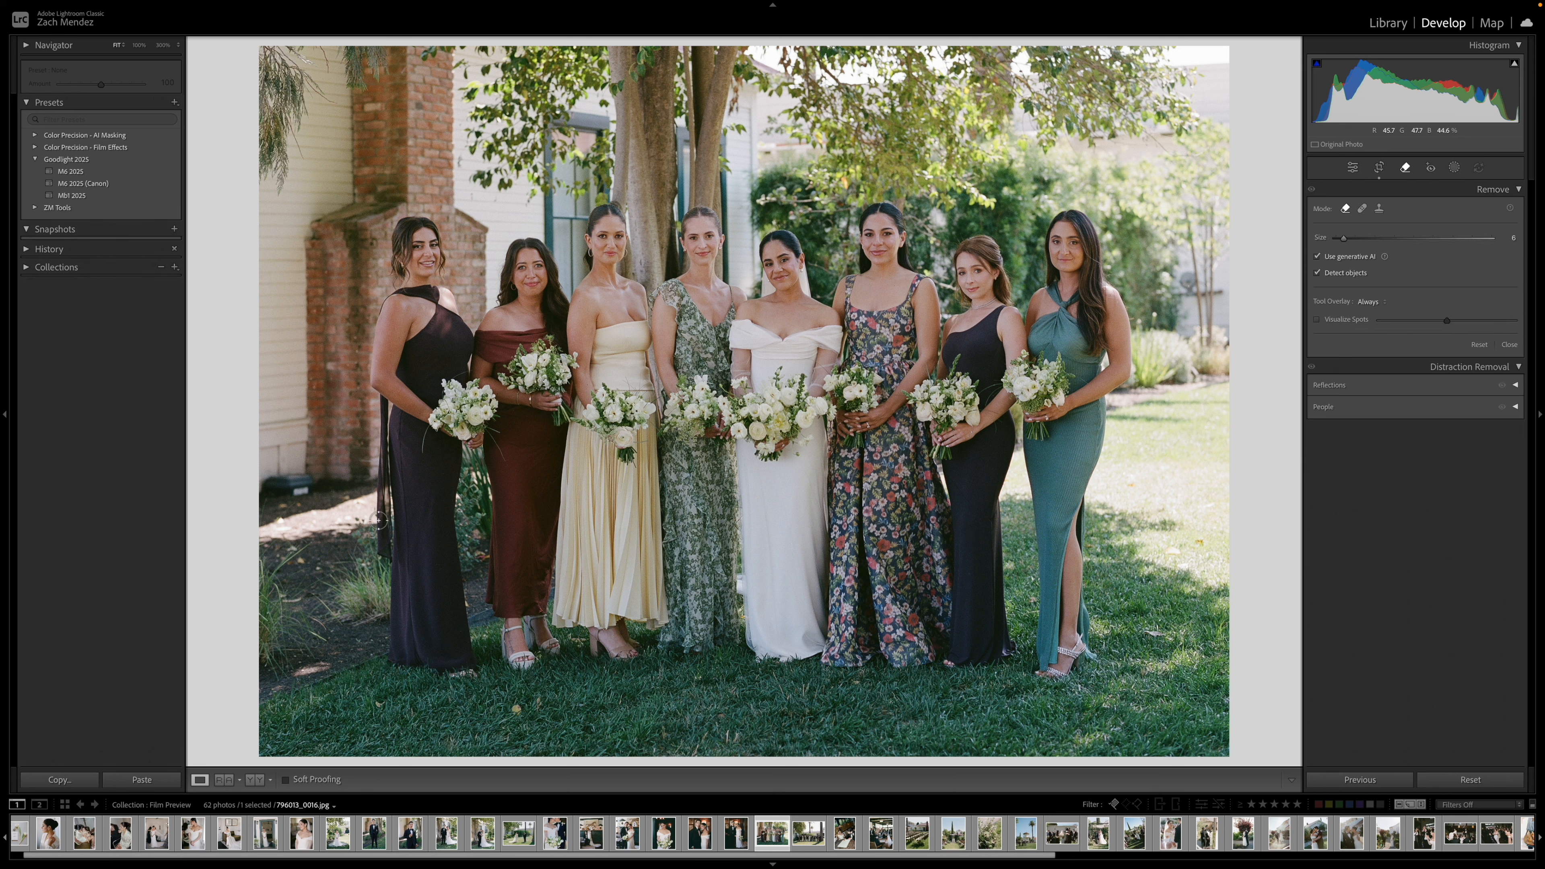
{"action": "left_click_drag", "start_coordinate": [322, 489], "coordinate": [273, 487]}
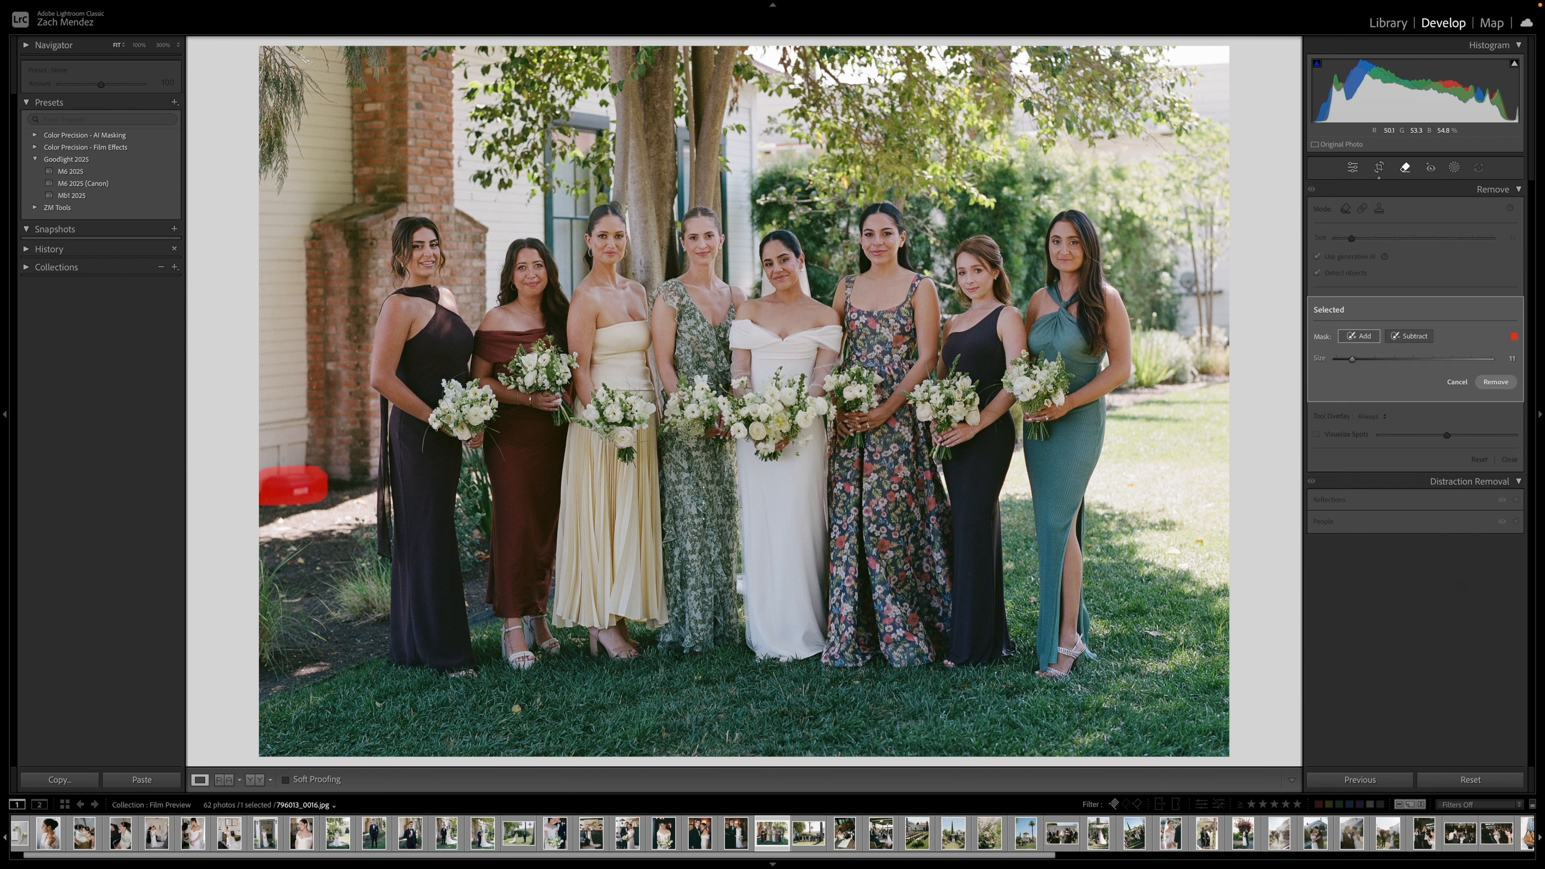
{"action": "key", "text": "Right"}
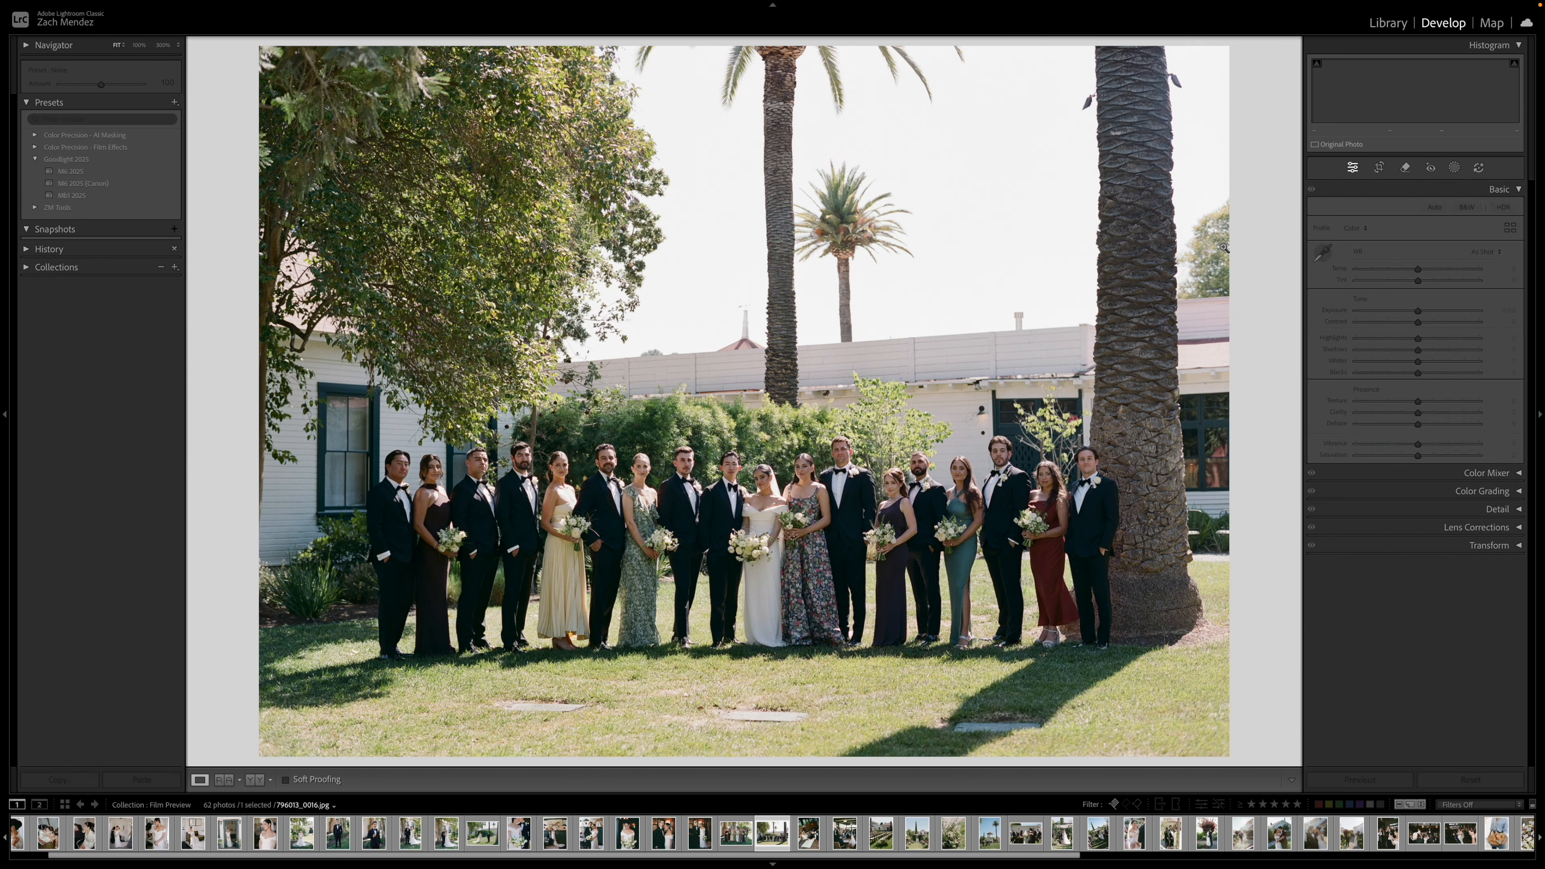
- Straighten the wedding party photo to an angle of 0.88
{"action": "key", "text": "r"}
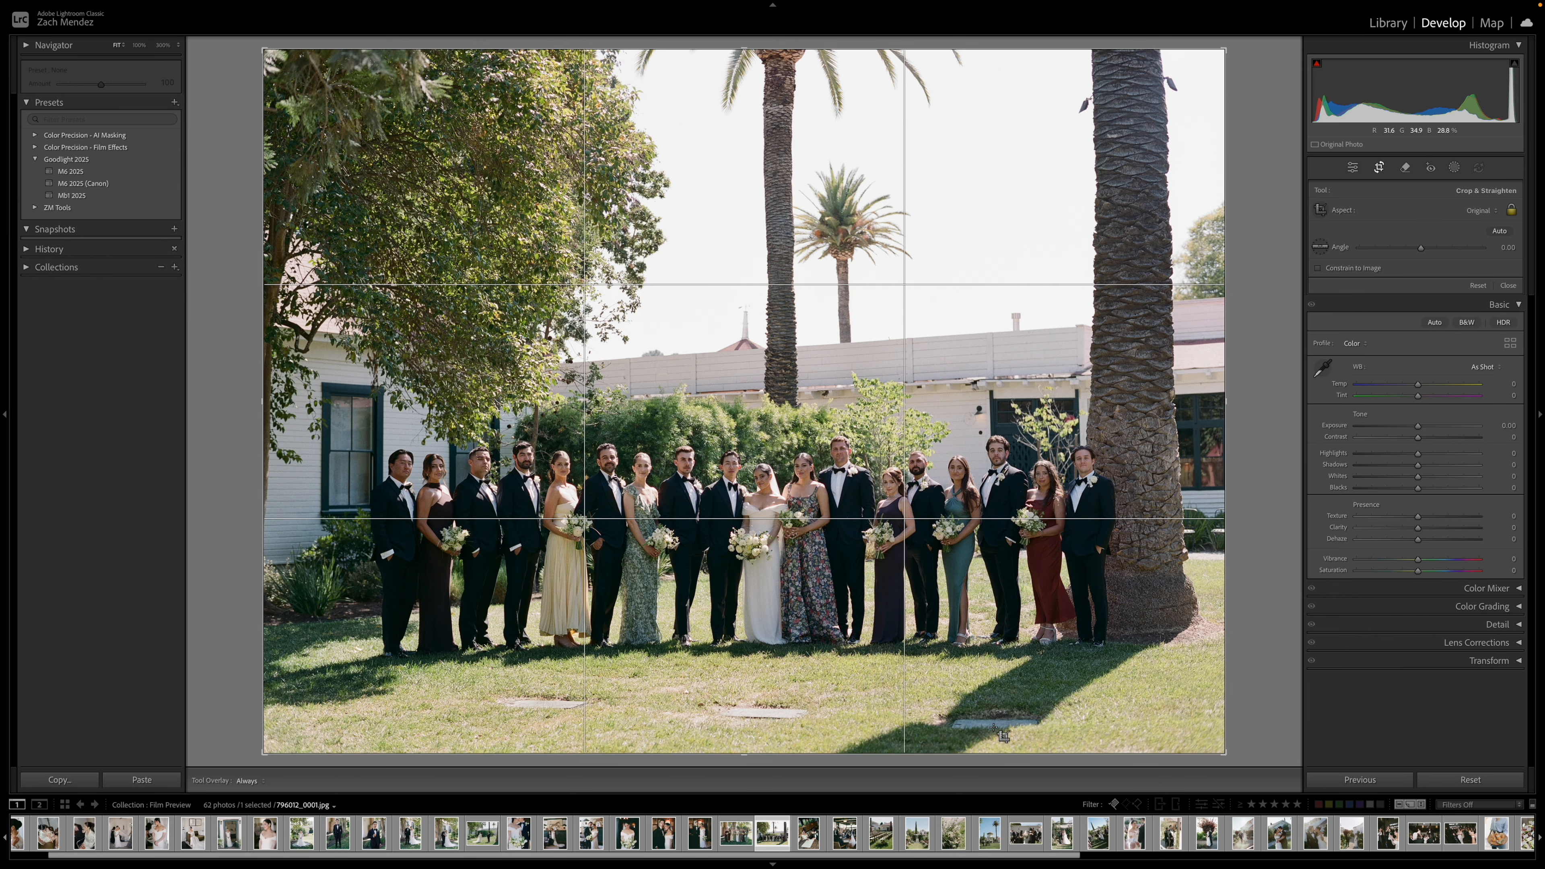
{"action": "left_click_drag", "start_coordinate": [889, 752], "coordinate": [874, 767]}
{"action": "key", "text": "r"}
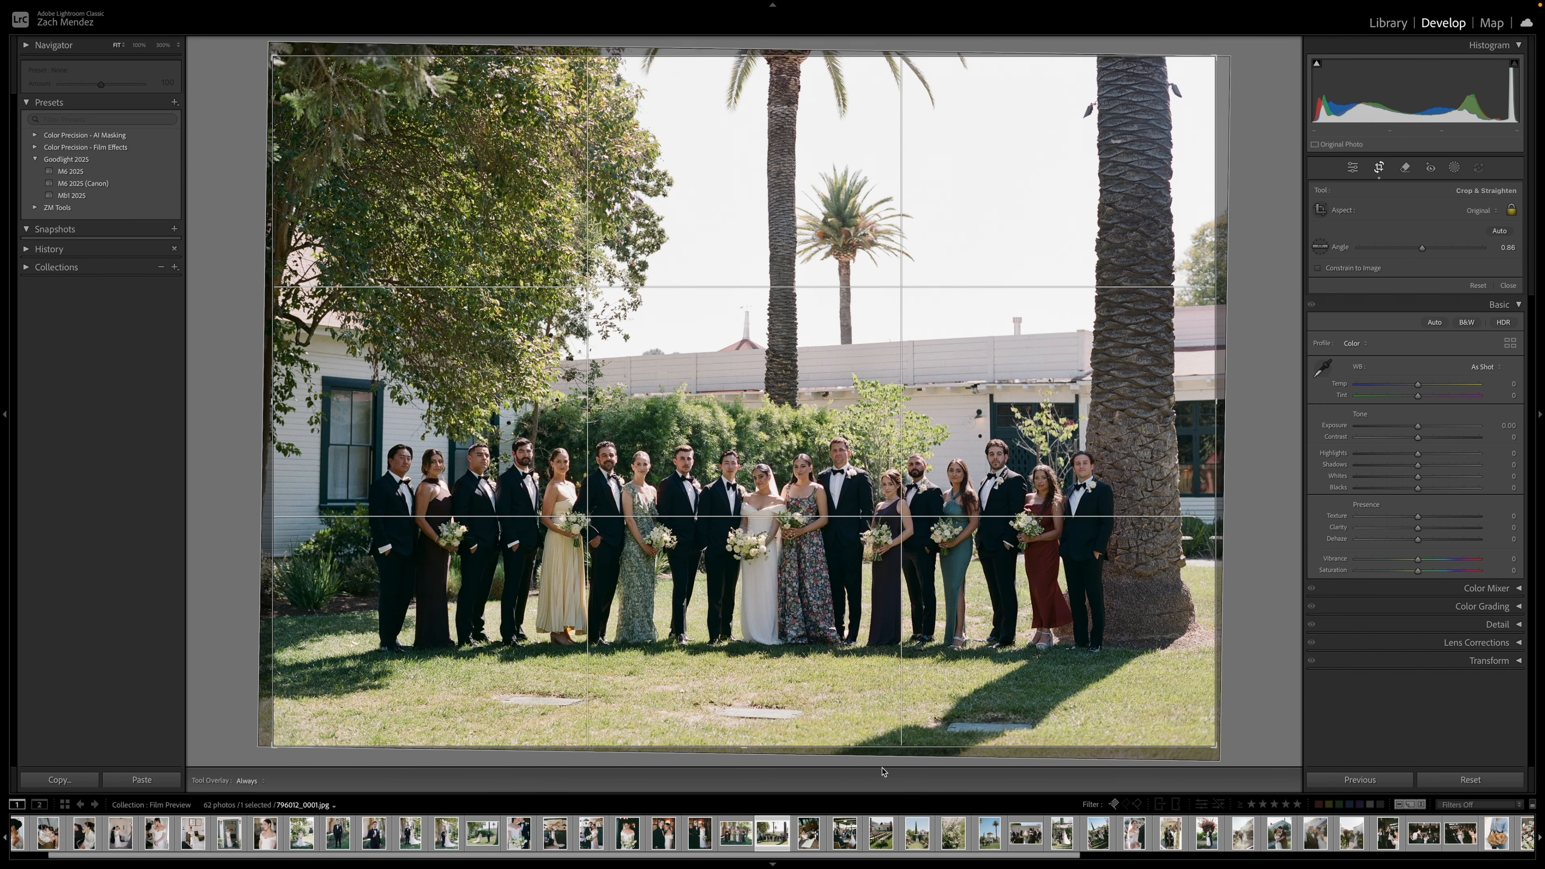
- Inspect the wedding party up close, set highlights to −23 and exposure to −0.20, and compare with the original
{"action": "left_click", "coordinate": [498, 486]}
{"action": "left_click_drag", "start_coordinate": [478, 499], "coordinate": [492, 383]}
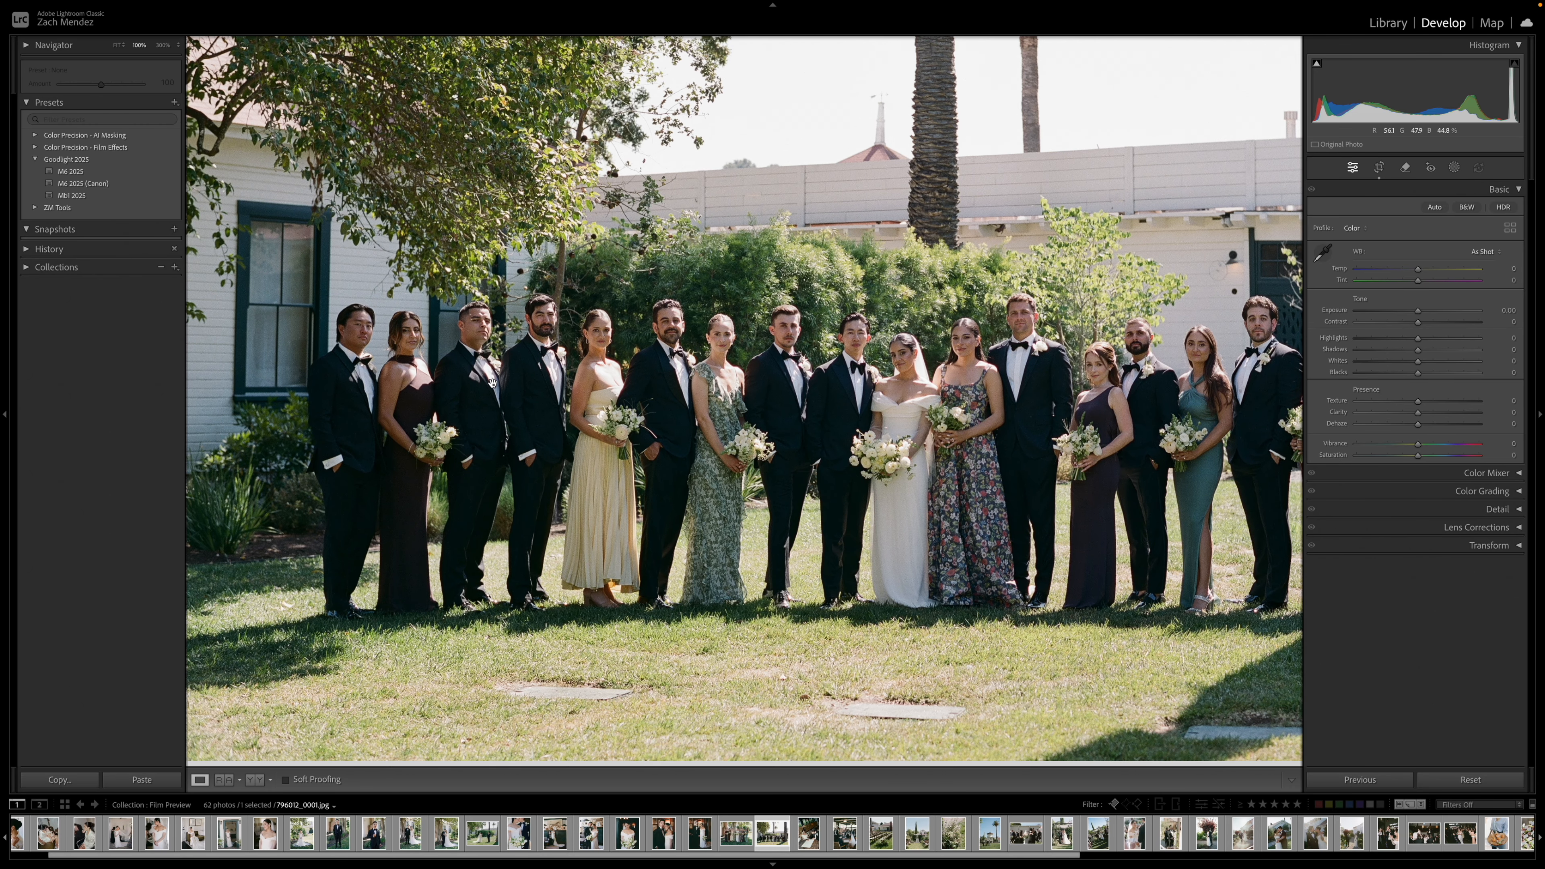
{"action": "scroll", "coordinate": [1046, 396], "scroll_direction": "right", "scroll_amount": 8}
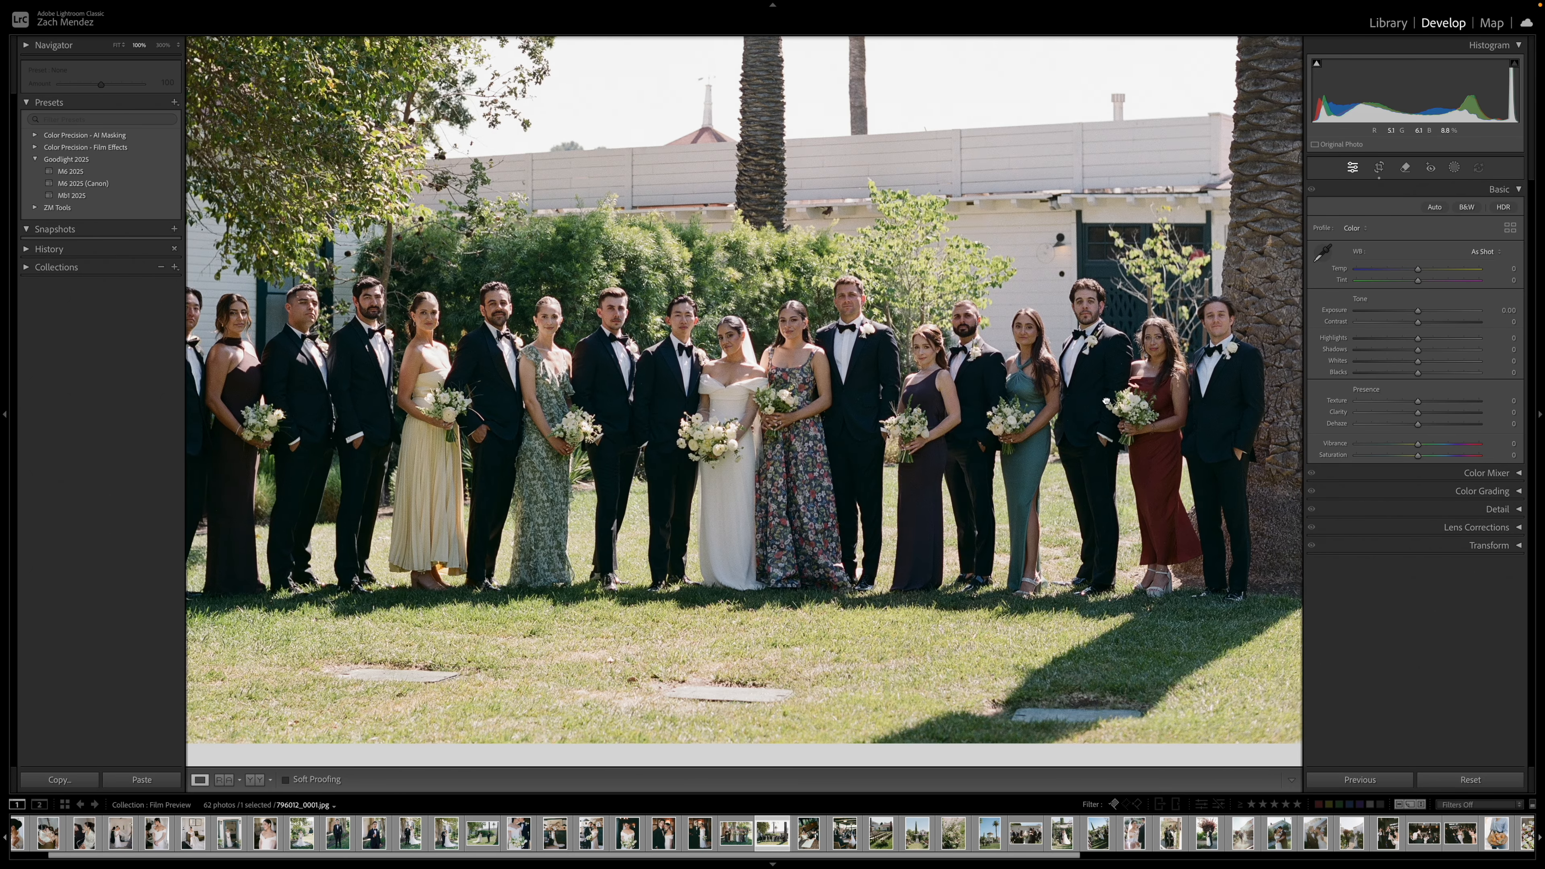
{"action": "scroll", "coordinate": [1064, 399], "scroll_direction": "left", "scroll_amount": 10}
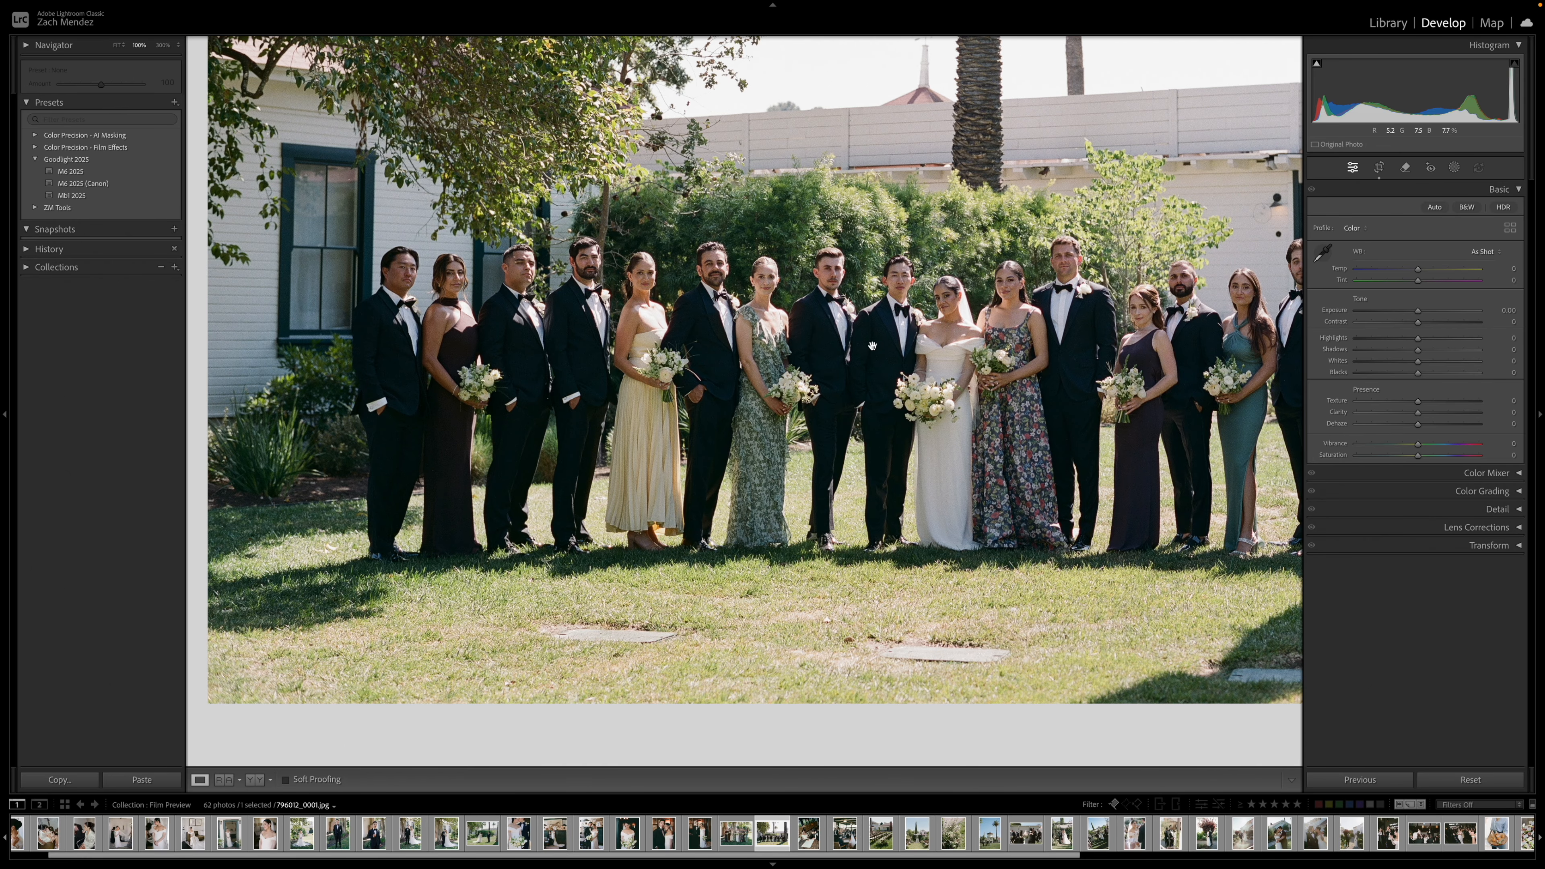
{"action": "left_click", "coordinate": [892, 343]}
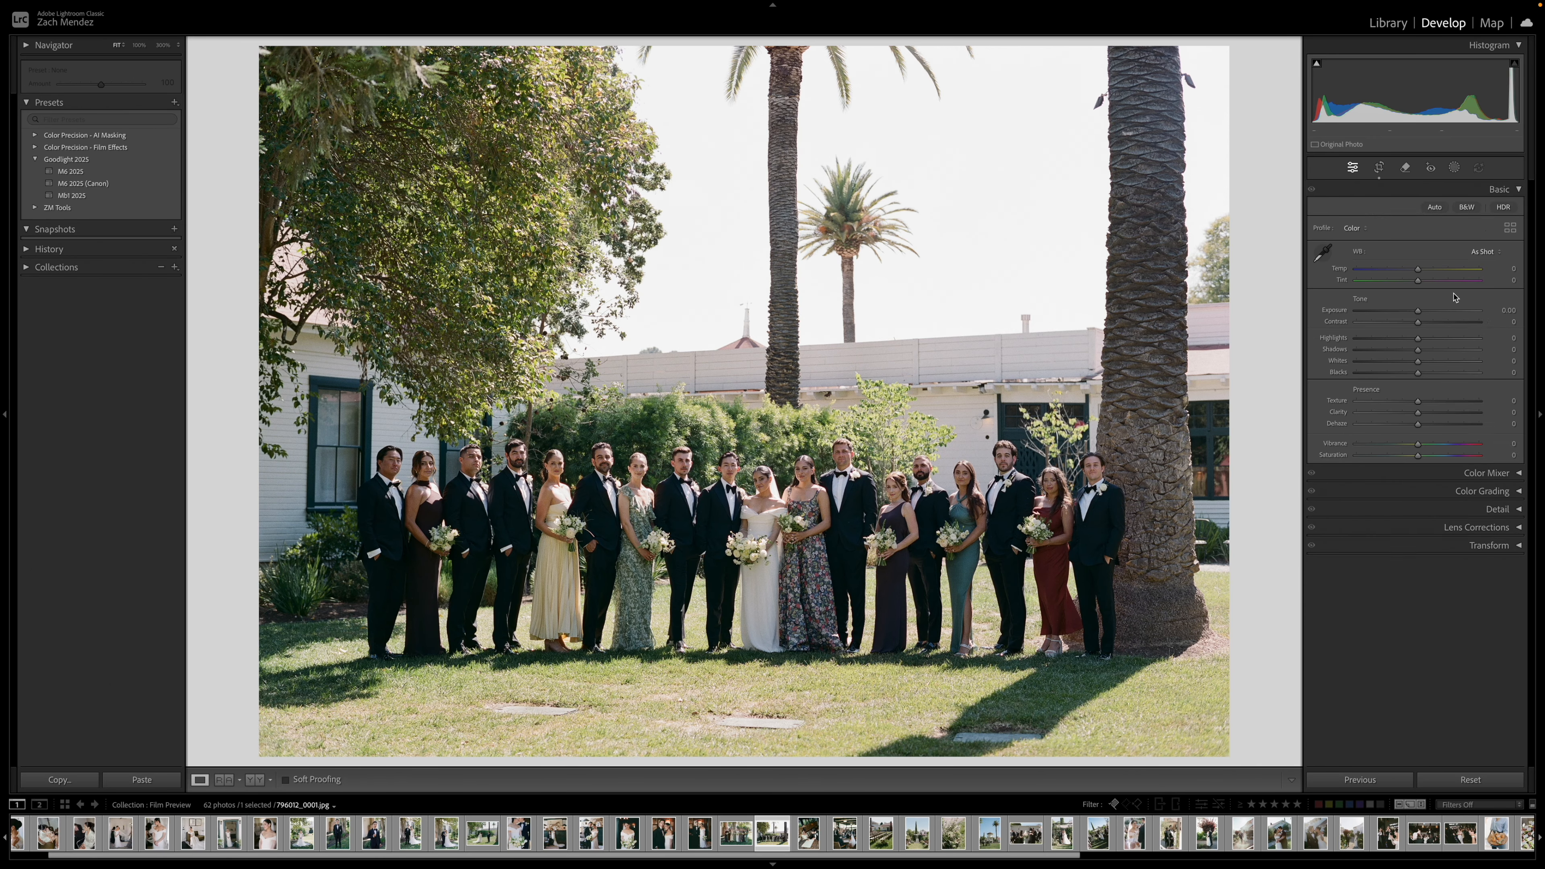
{"action": "mouse_move", "coordinate": [1417, 339]}
{"action": "left_mouse_down"}
{"action": "mouse_move", "coordinate": [1396, 340]}
{"action": "mouse_move", "coordinate": [1414, 313]}
{"action": "left_mouse_up"}
{"action": "key", "text": "backslash"}
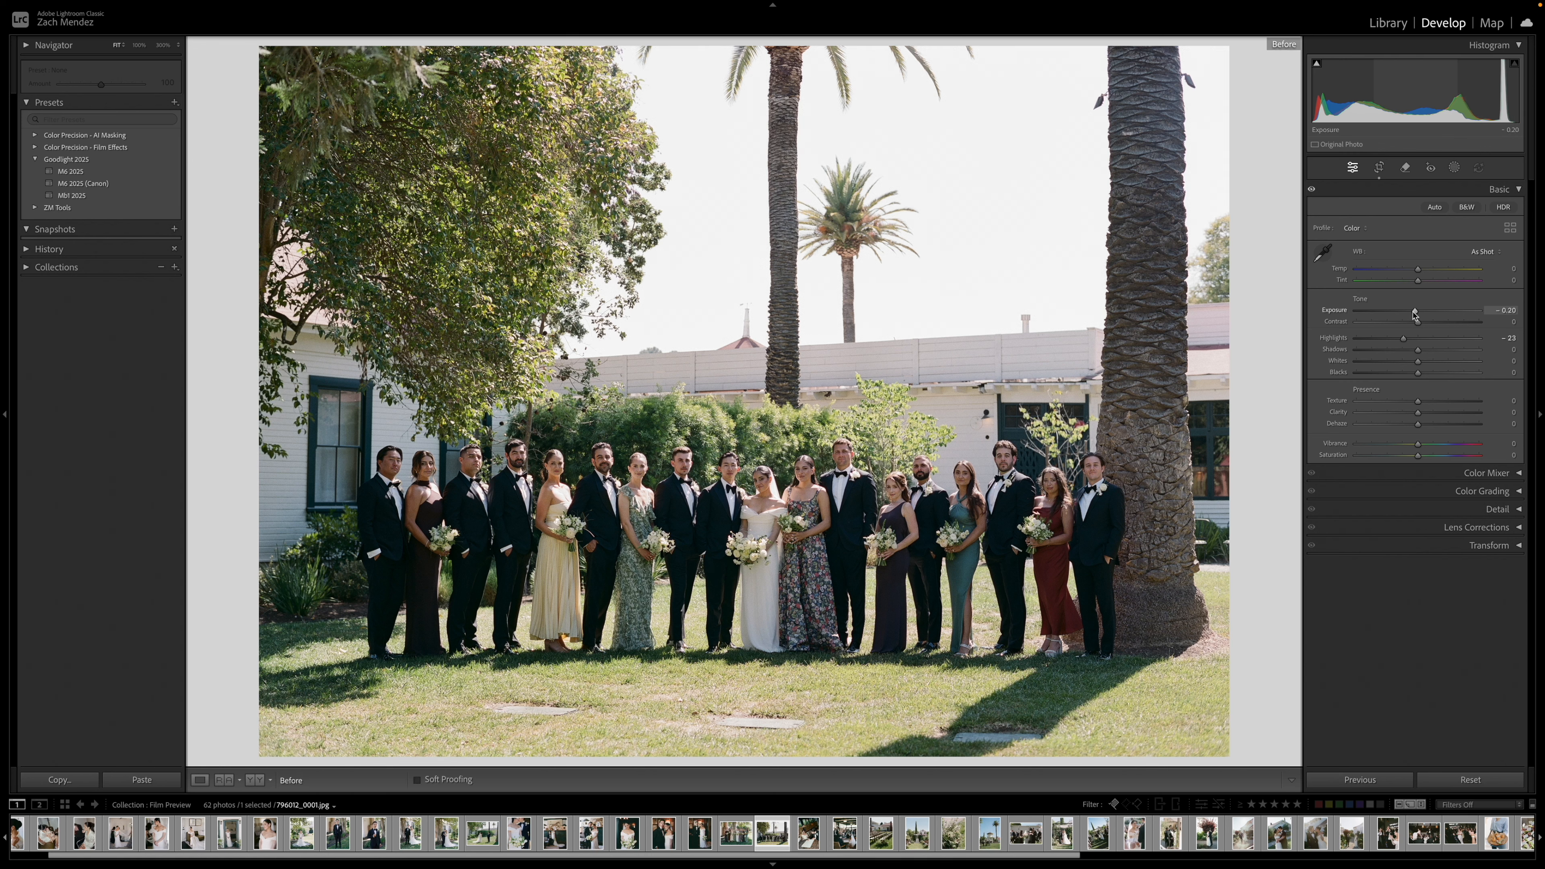
{"action": "key", "text": "backslash"}
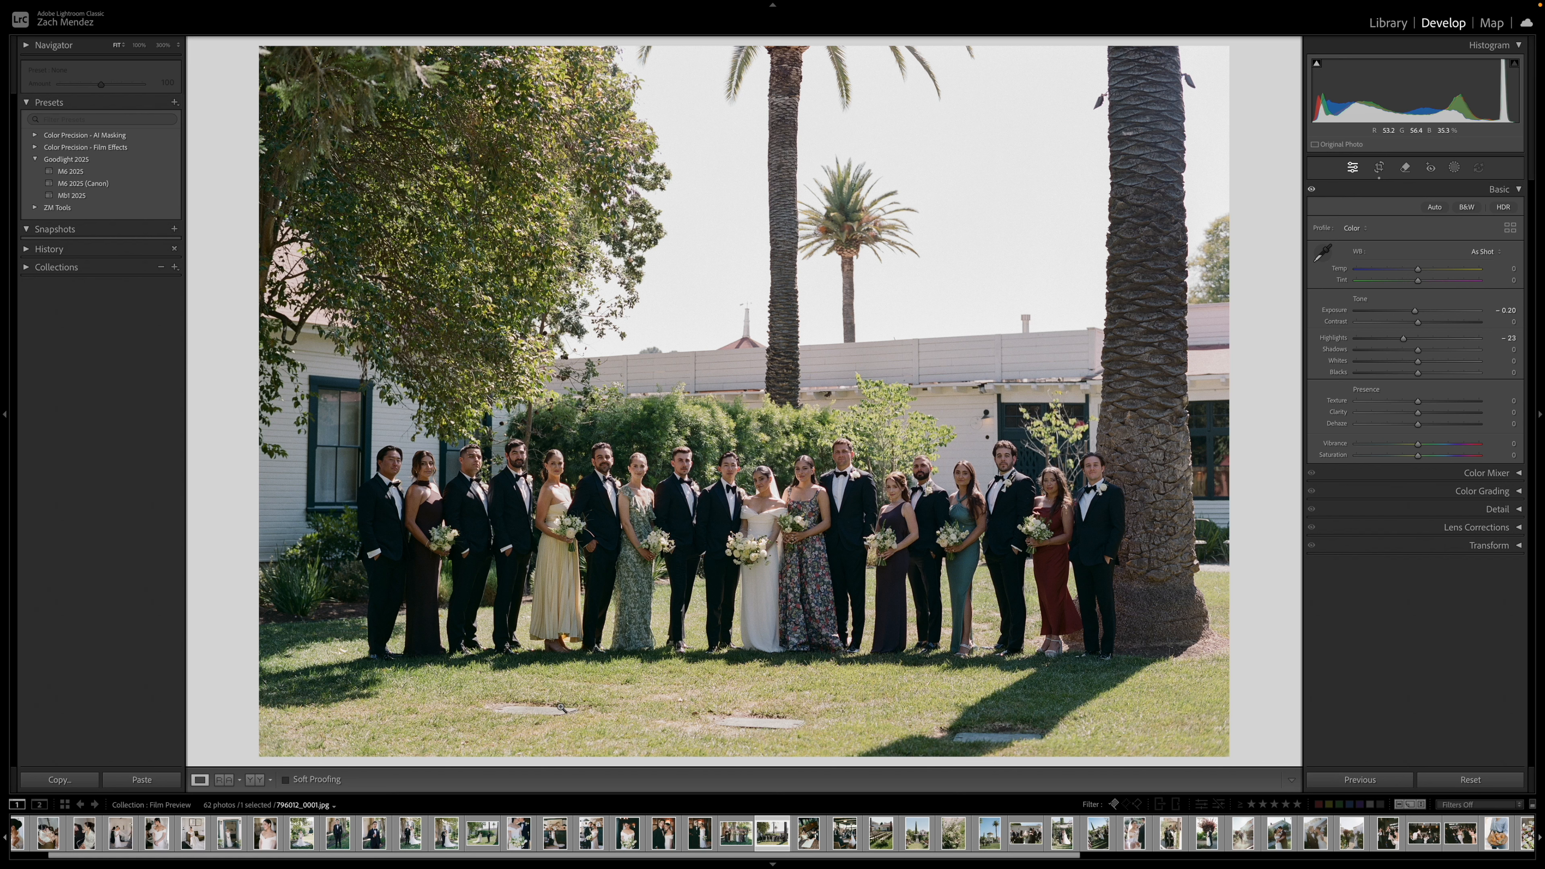
- Mask the three flat stone slabs in the grass of the wedding party photo and remove them with generative AI
{"action": "key", "text": "q"}
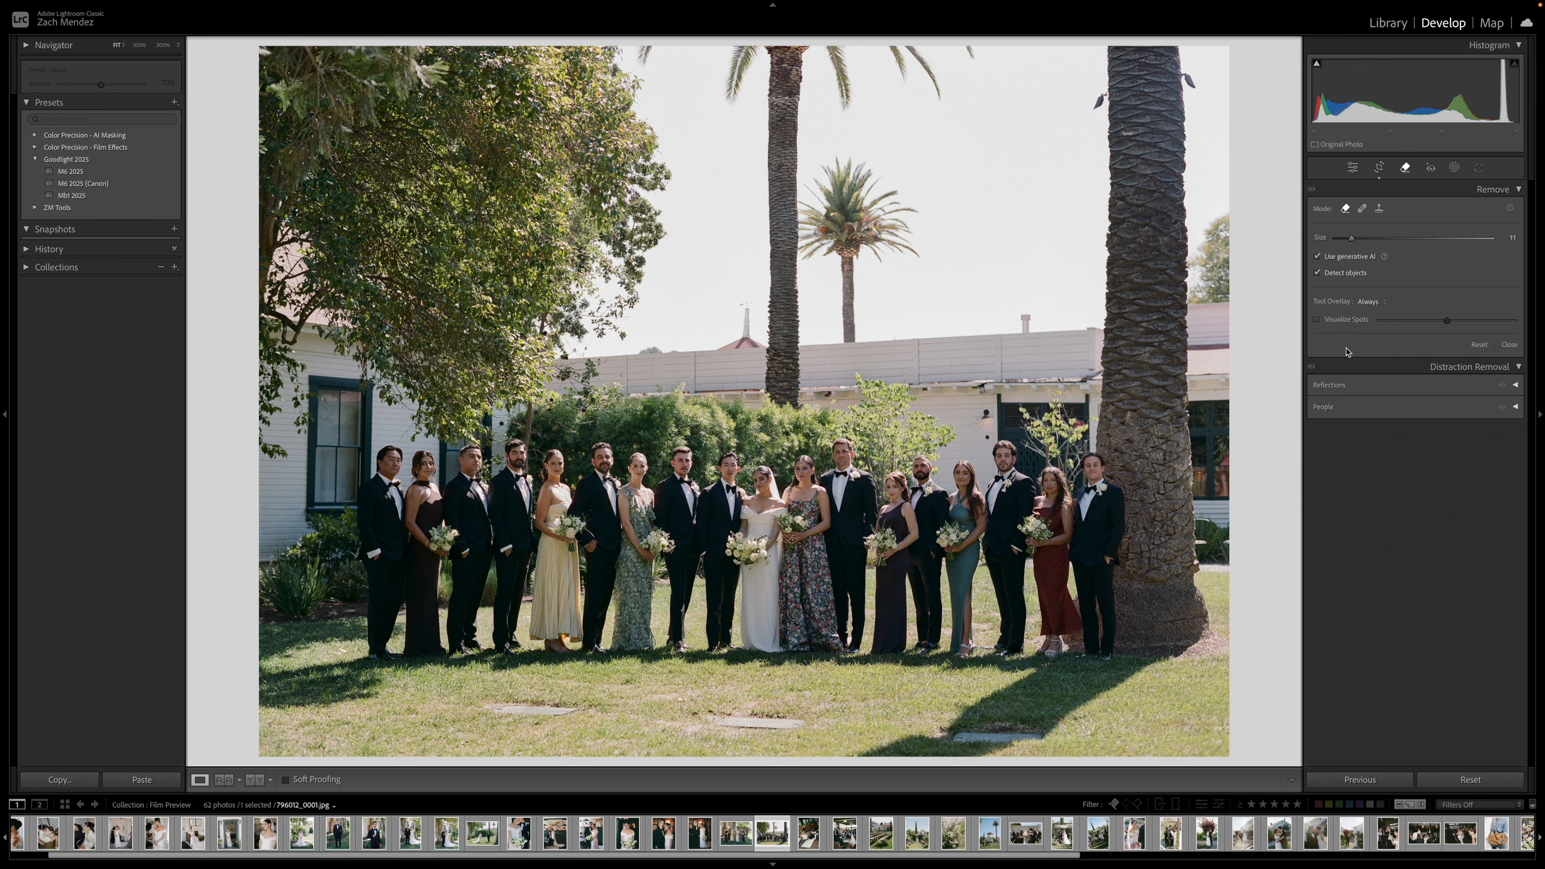
{"action": "key", "text": "bracketleft"}
{"action": "left_click_drag", "start_coordinate": [578, 713], "coordinate": [484, 712]}
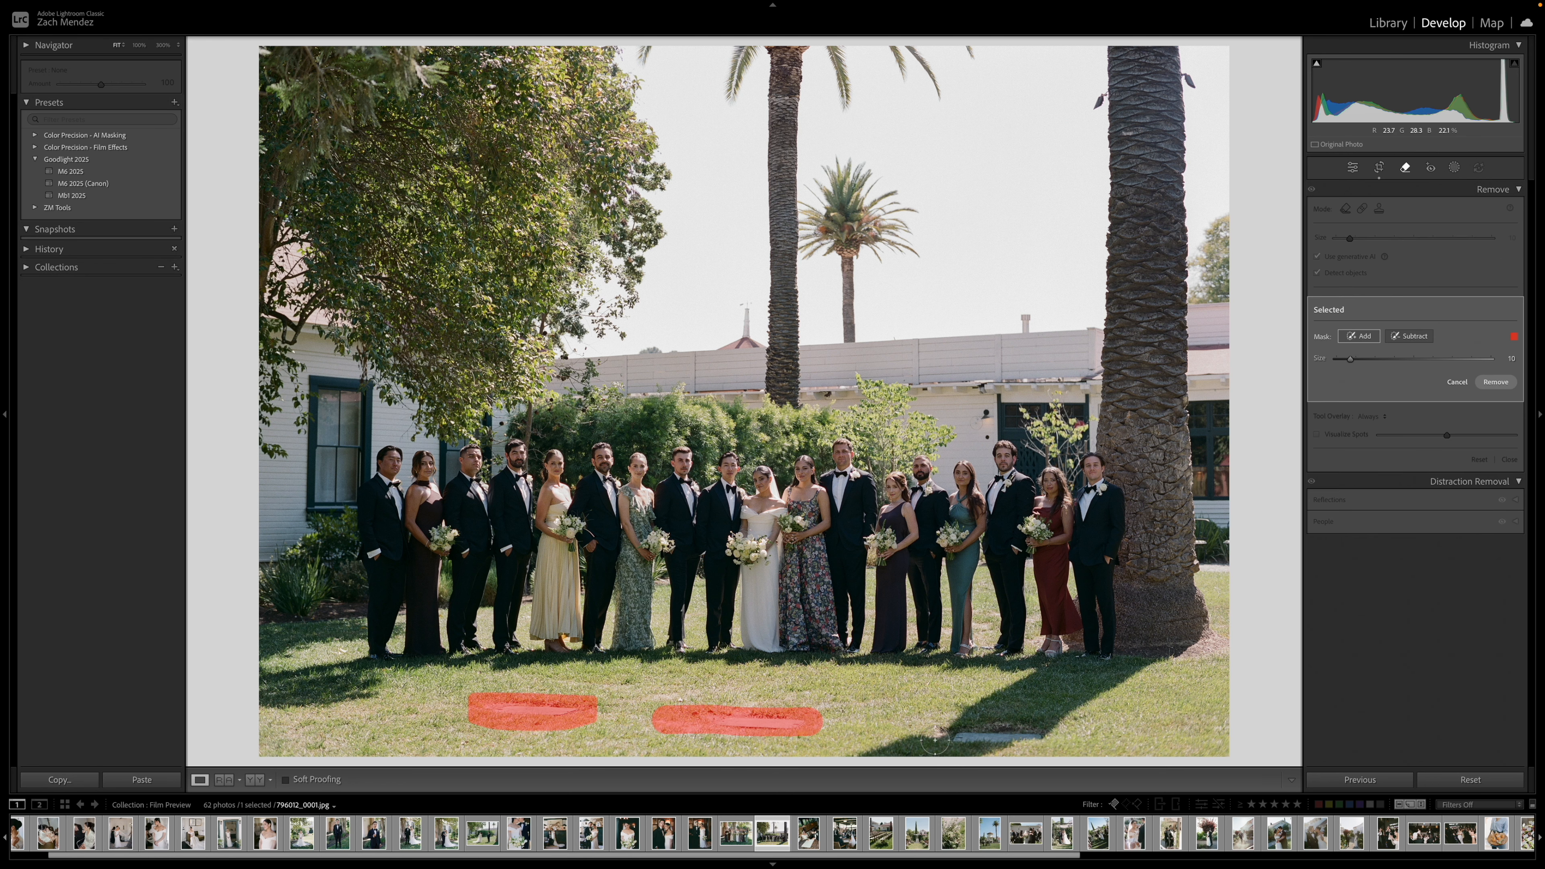
{"action": "left_click_drag", "start_coordinate": [934, 738], "coordinate": [1035, 733]}
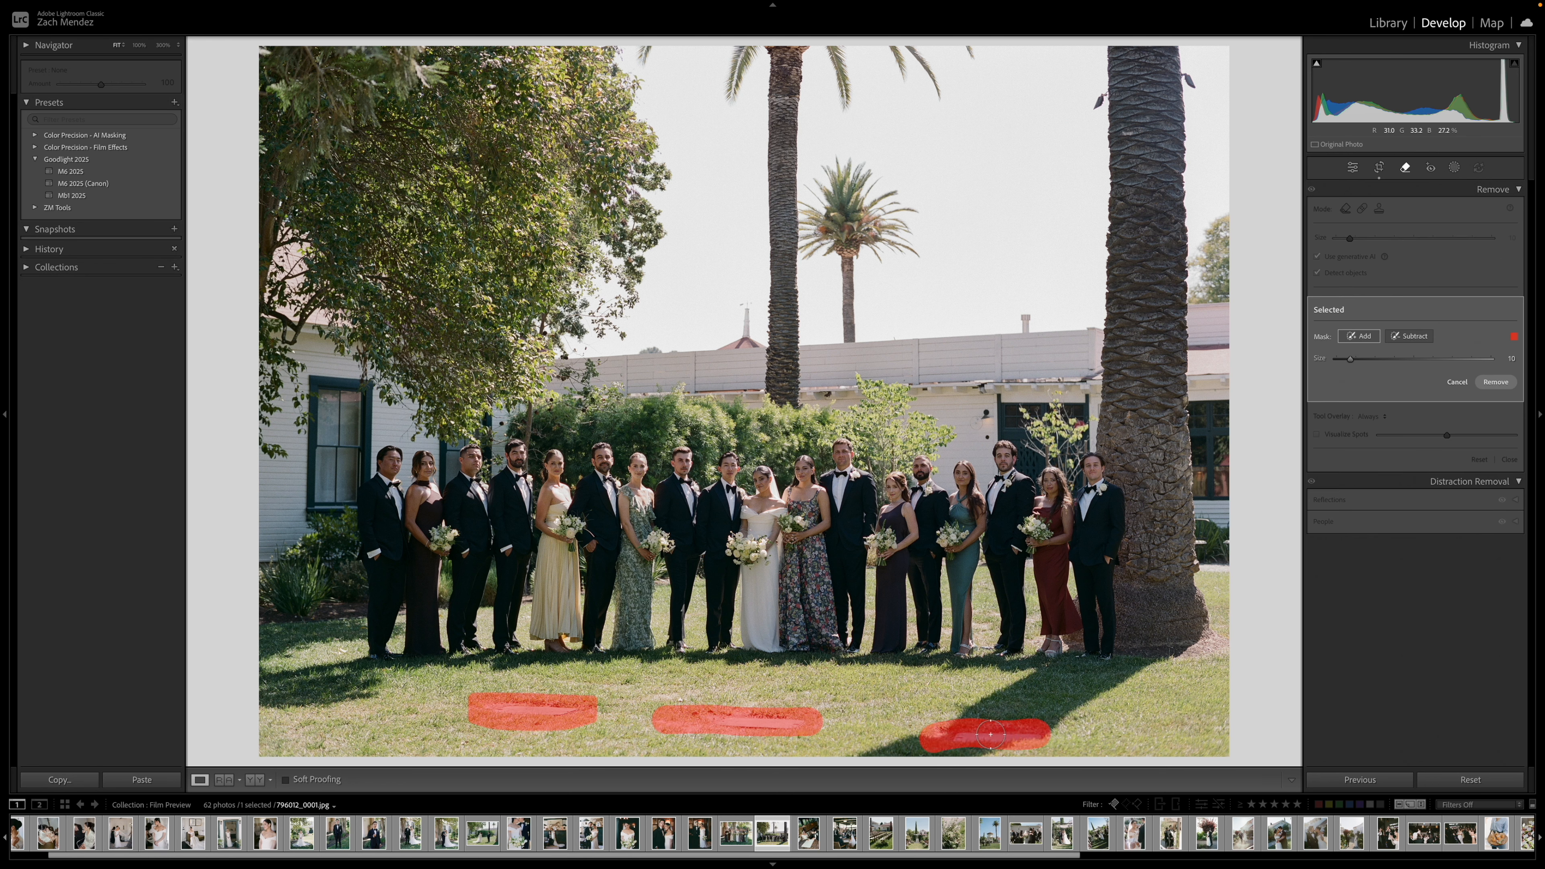
{"action": "key", "text": "Return"}
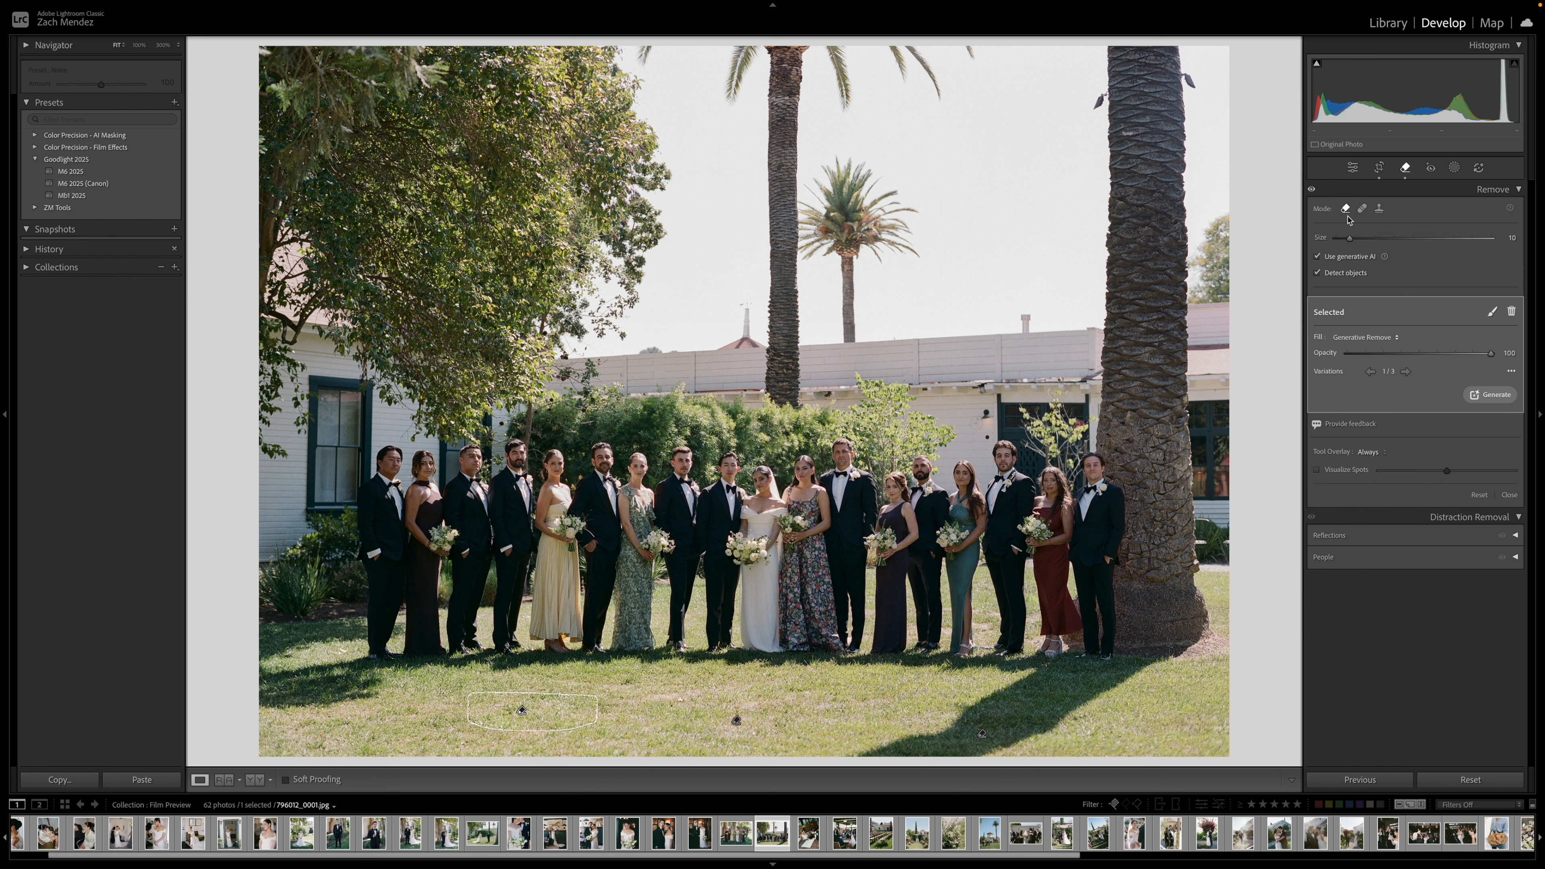
{"action": "key", "text": "q"}
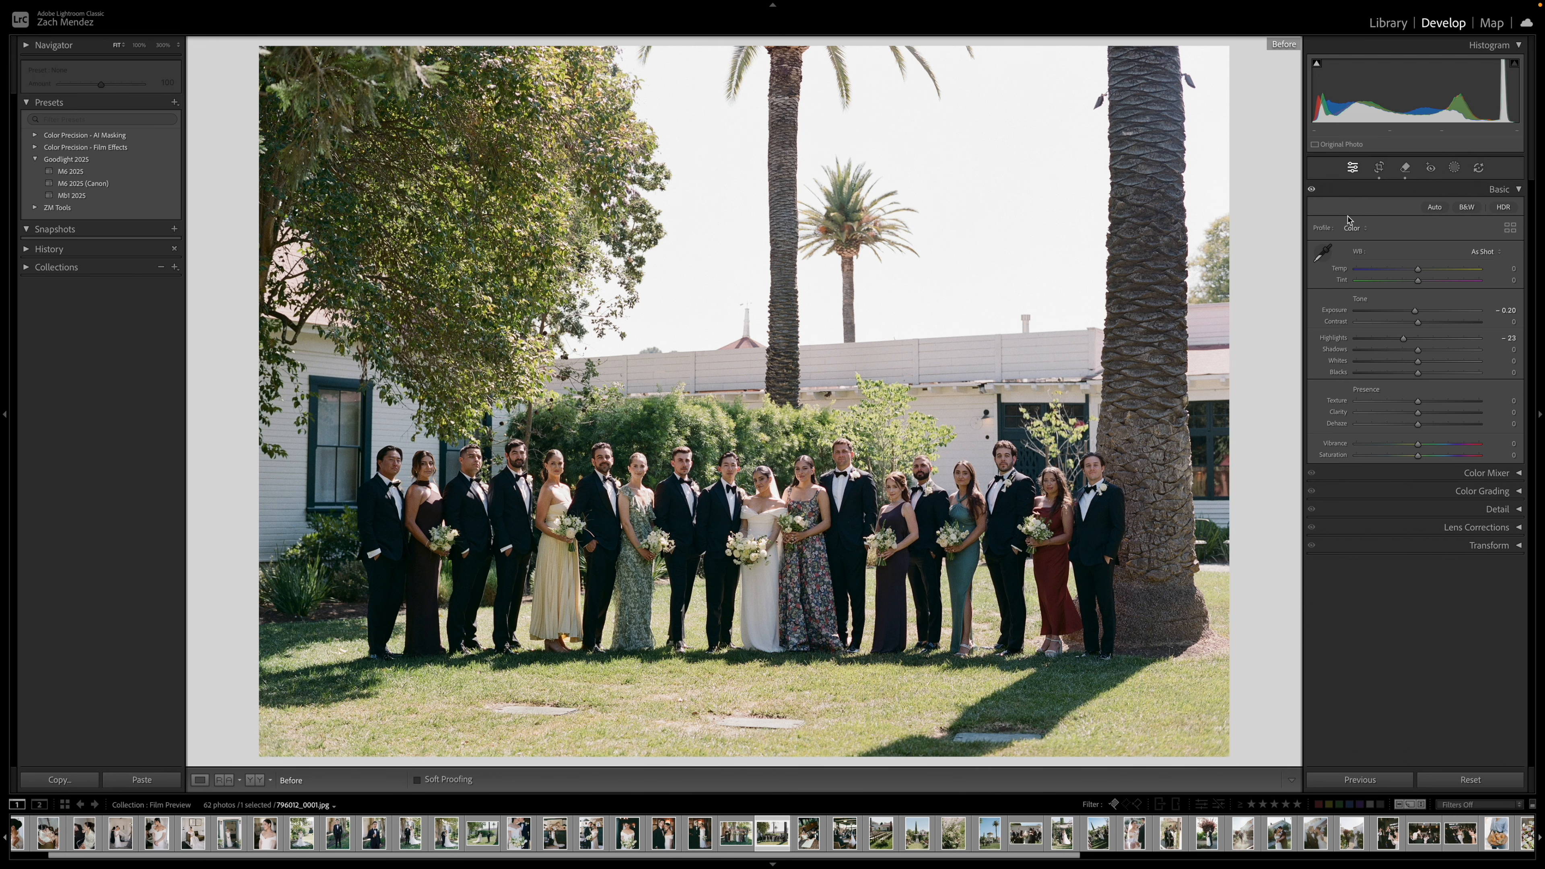
- Fine-tune the rotation of the wedding party photo's crop
{"action": "key", "text": "r"}
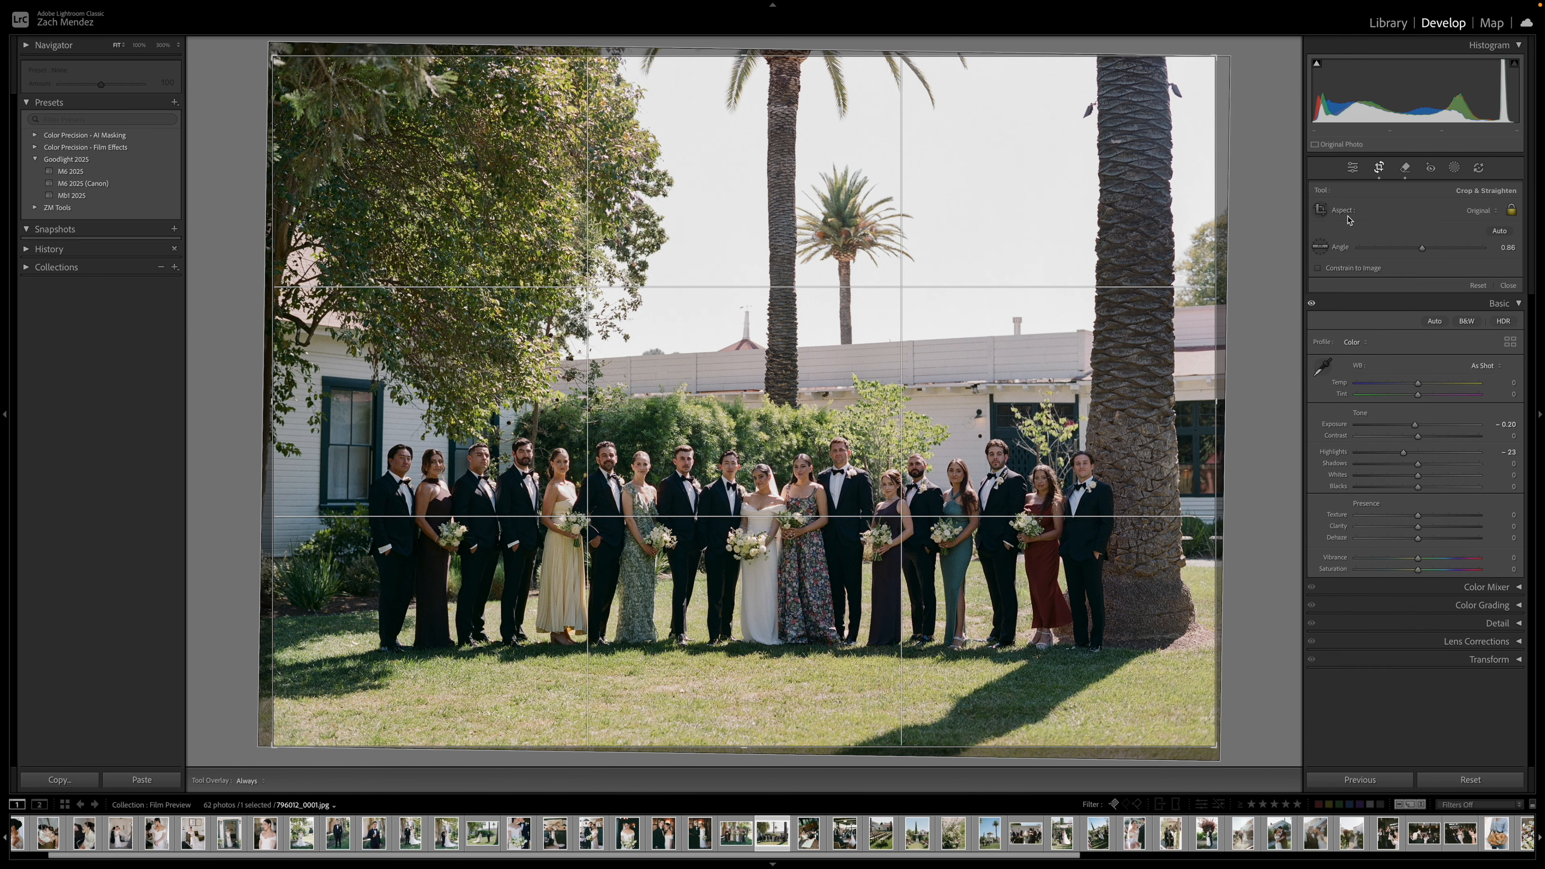
{"action": "left_click_drag", "start_coordinate": [769, 757], "coordinate": [778, 762]}
{"action": "key", "text": "r"}
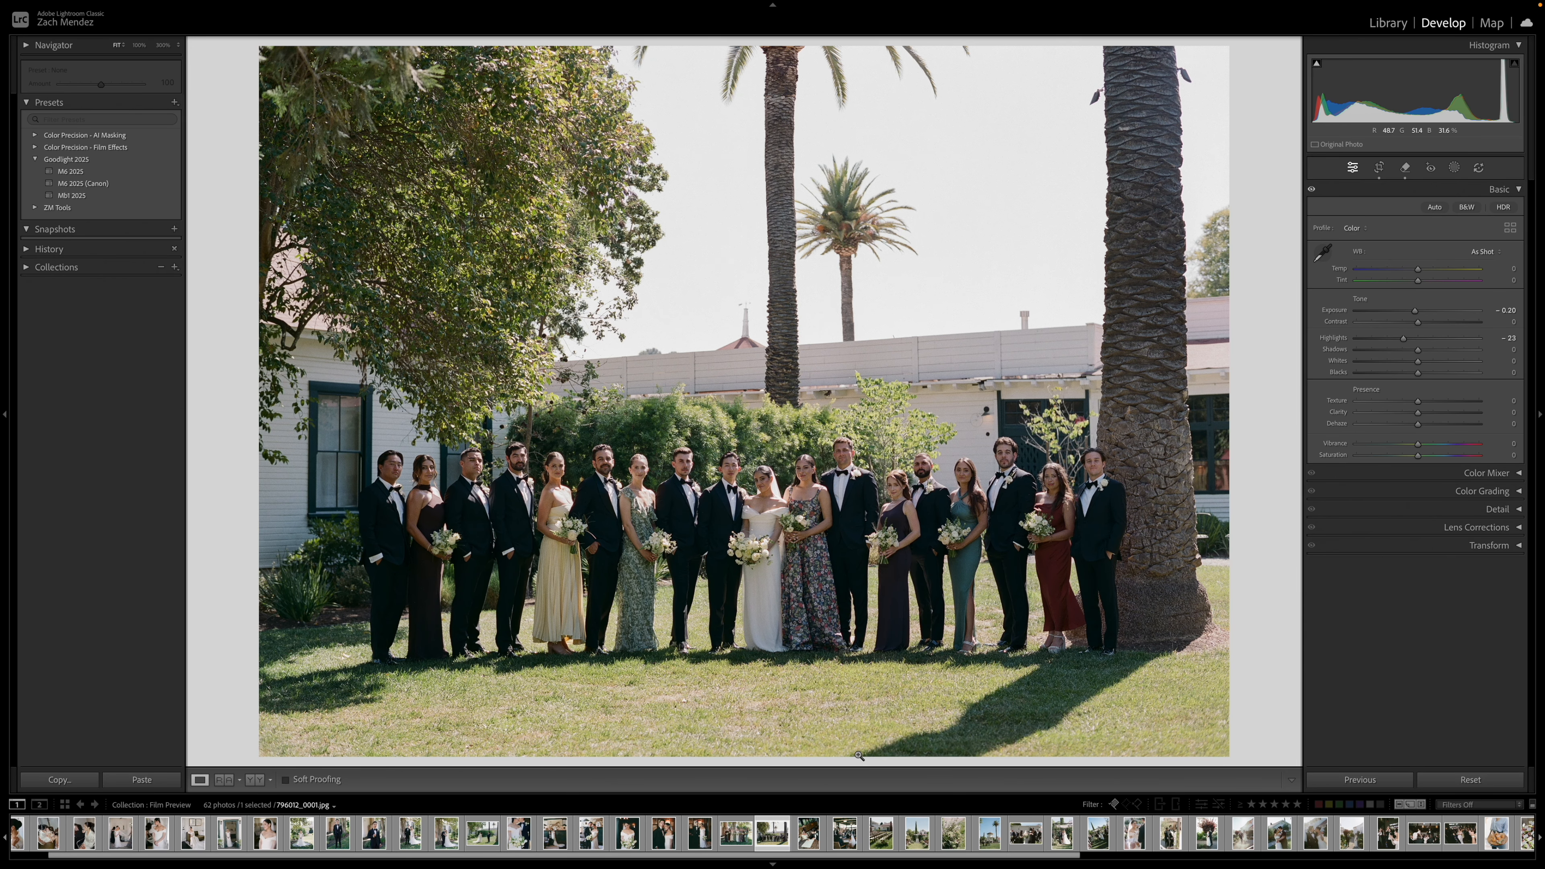
- Set highlights to −21 and exposure to −0.10 on the document-signing photo and crop it tighter around the couple
{"action": "key", "text": "Right"}
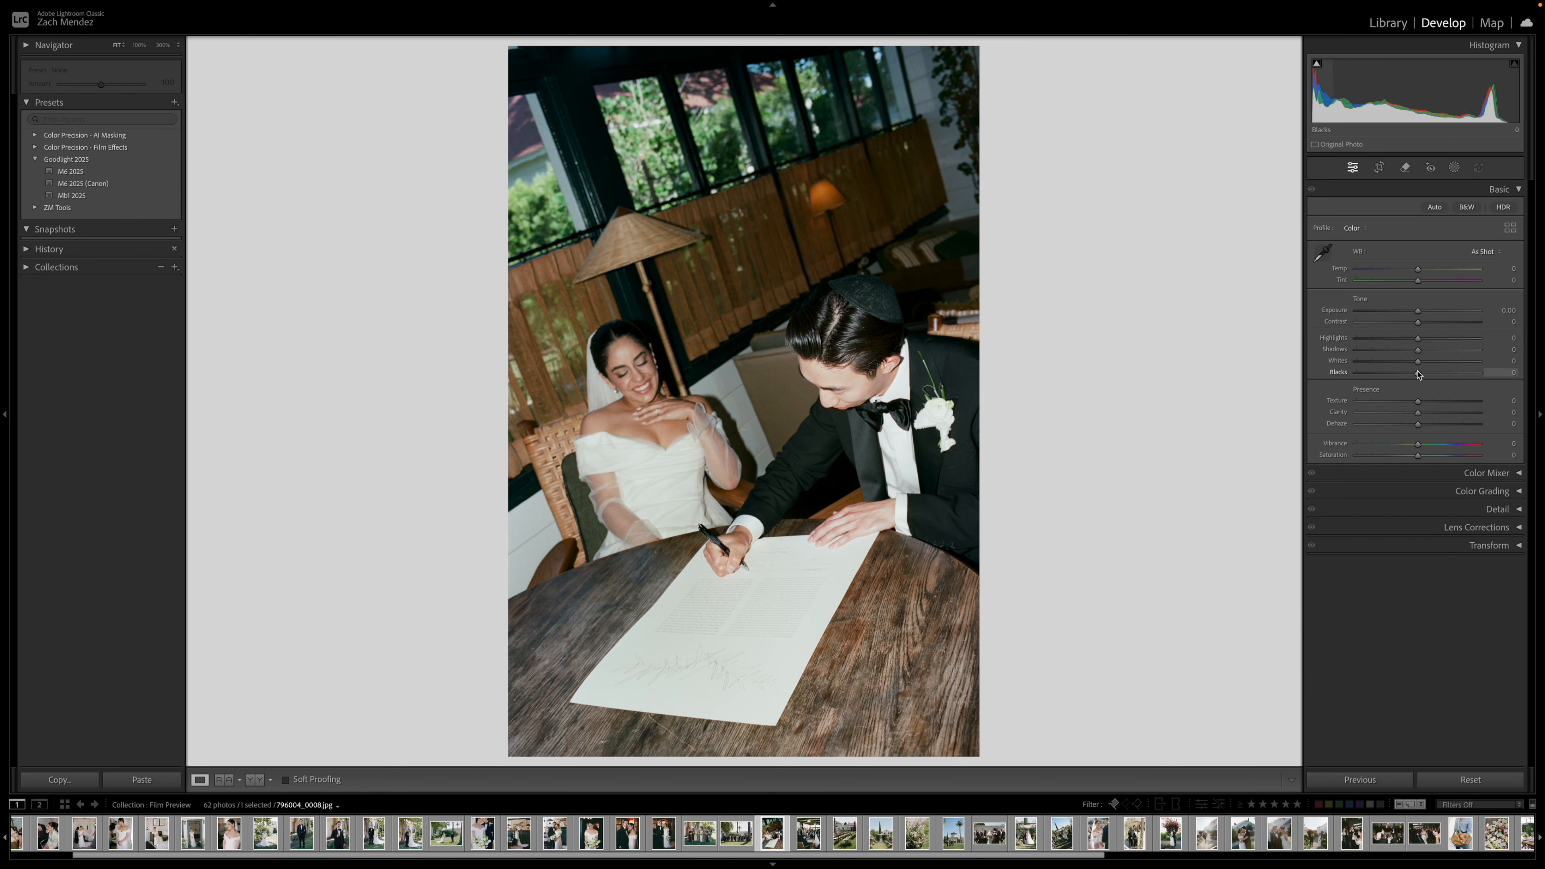
{"action": "left_click_drag", "start_coordinate": [1397, 341], "coordinate": [1415, 313]}
{"action": "key", "text": "r"}
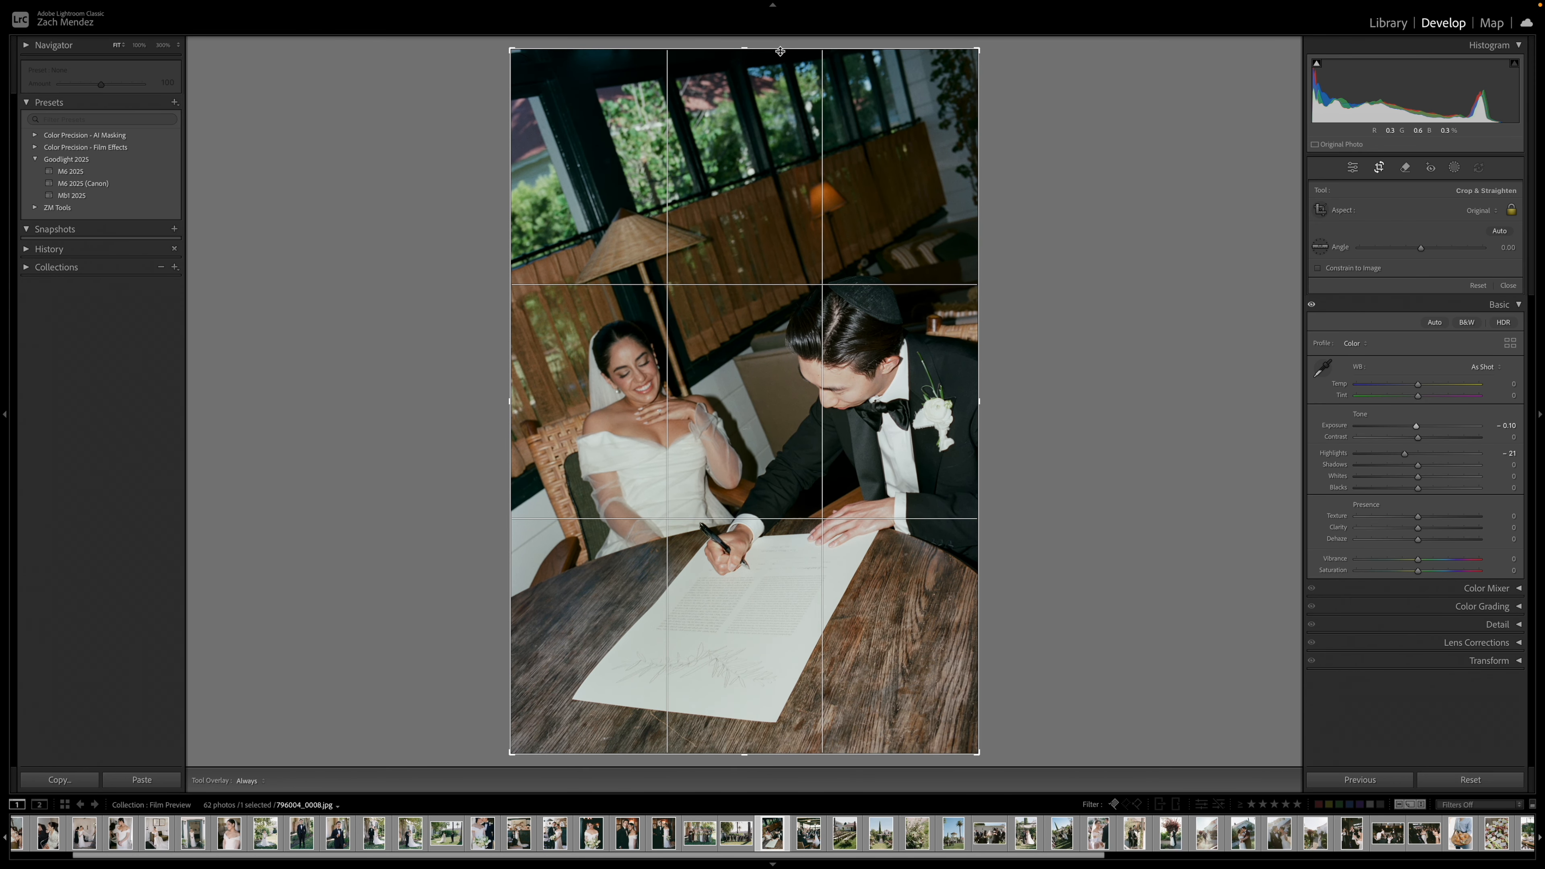
{"action": "left_click_drag", "start_coordinate": [778, 56], "coordinate": [781, 91]}
{"action": "left_click_drag", "start_coordinate": [758, 163], "coordinate": [732, 166]}
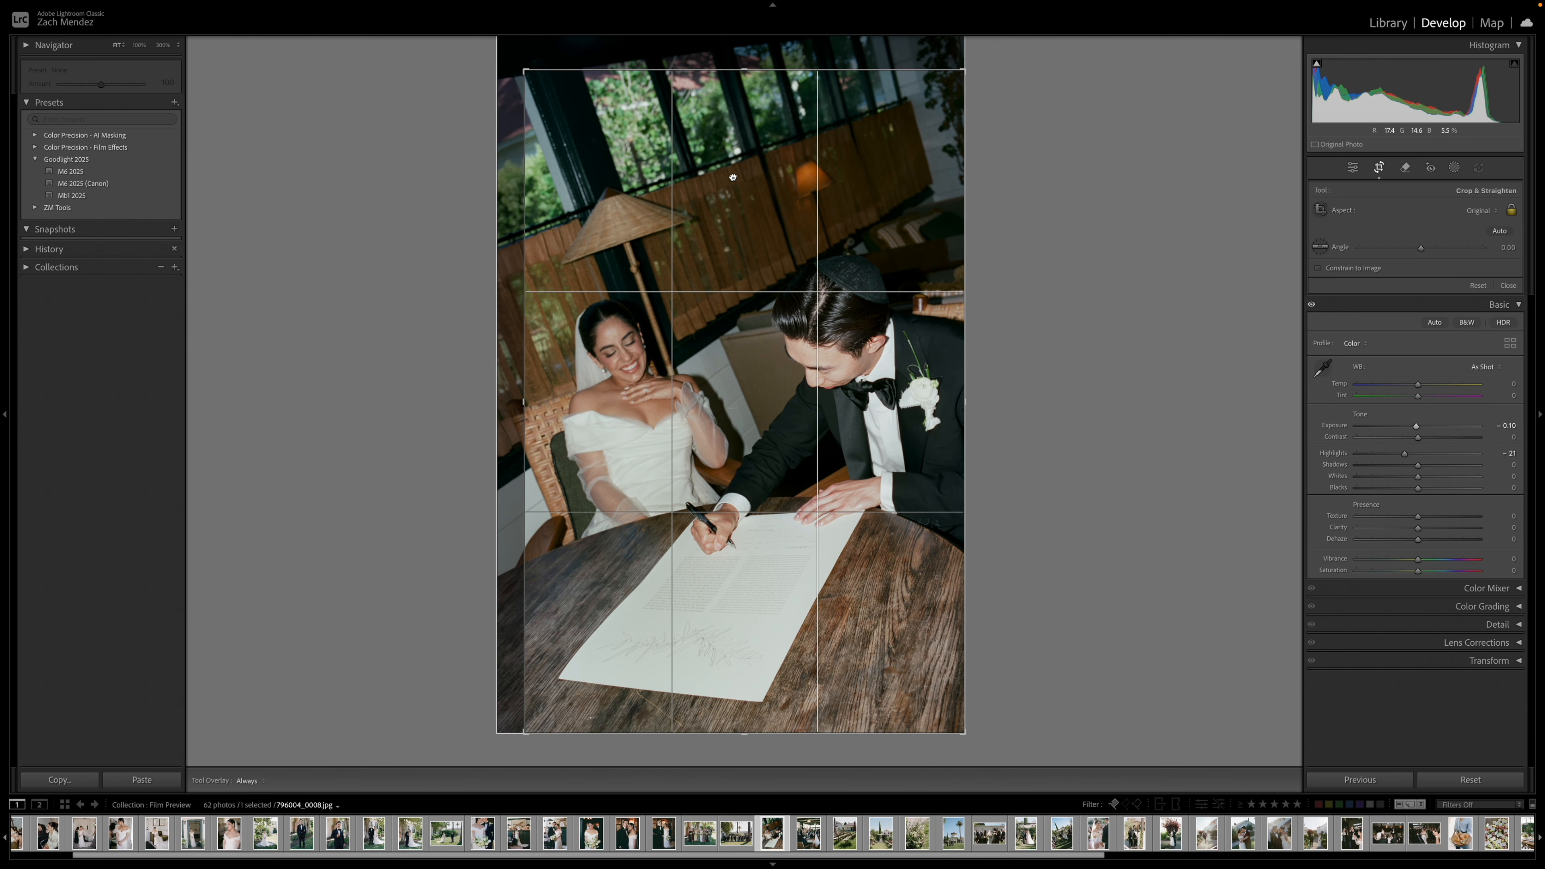
{"action": "key", "text": "r"}
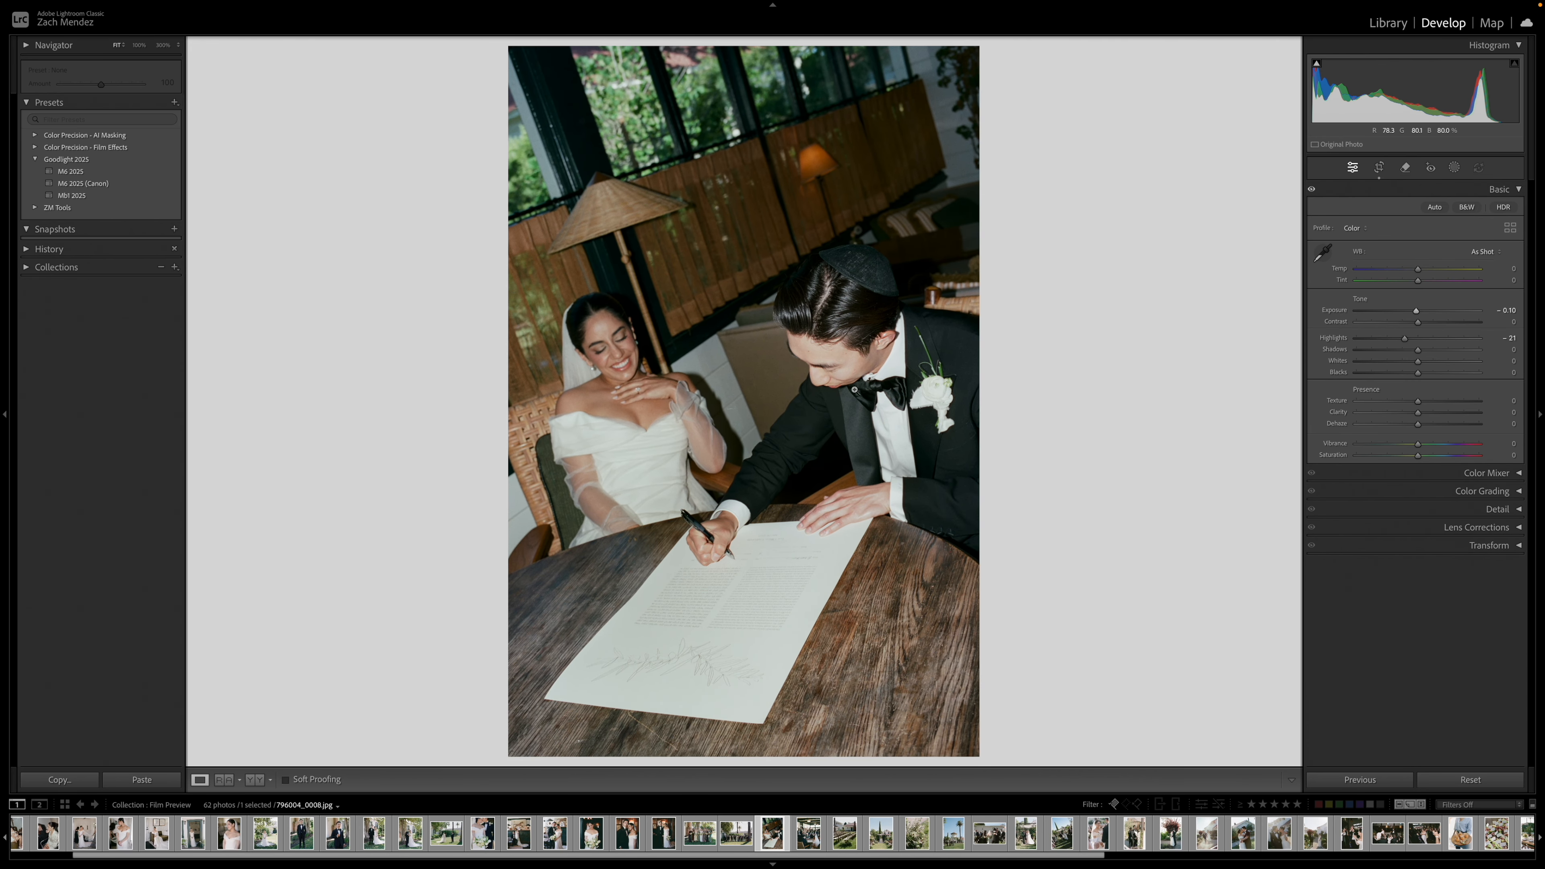
{"action": "key", "text": "r"}
{"action": "left_click_drag", "start_coordinate": [635, 380], "coordinate": [644, 378]}
{"action": "key", "text": "r"}
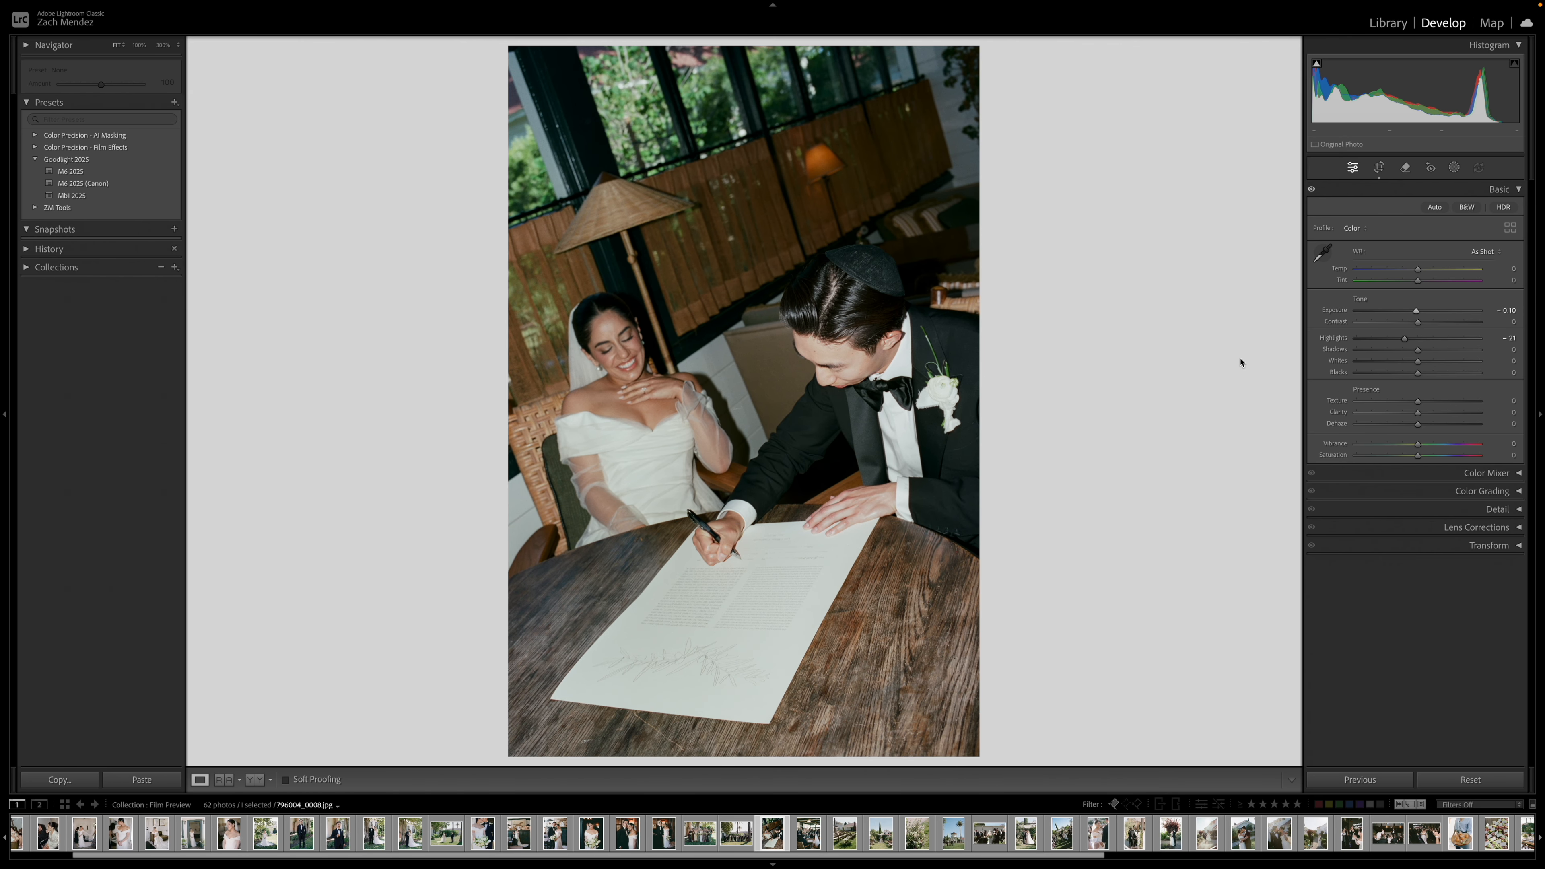
- Move the photo of guests watching the couple at the table ahead of the signing photo in the gallery, and reopen the signing photo
{"action": "key", "text": "Right"}
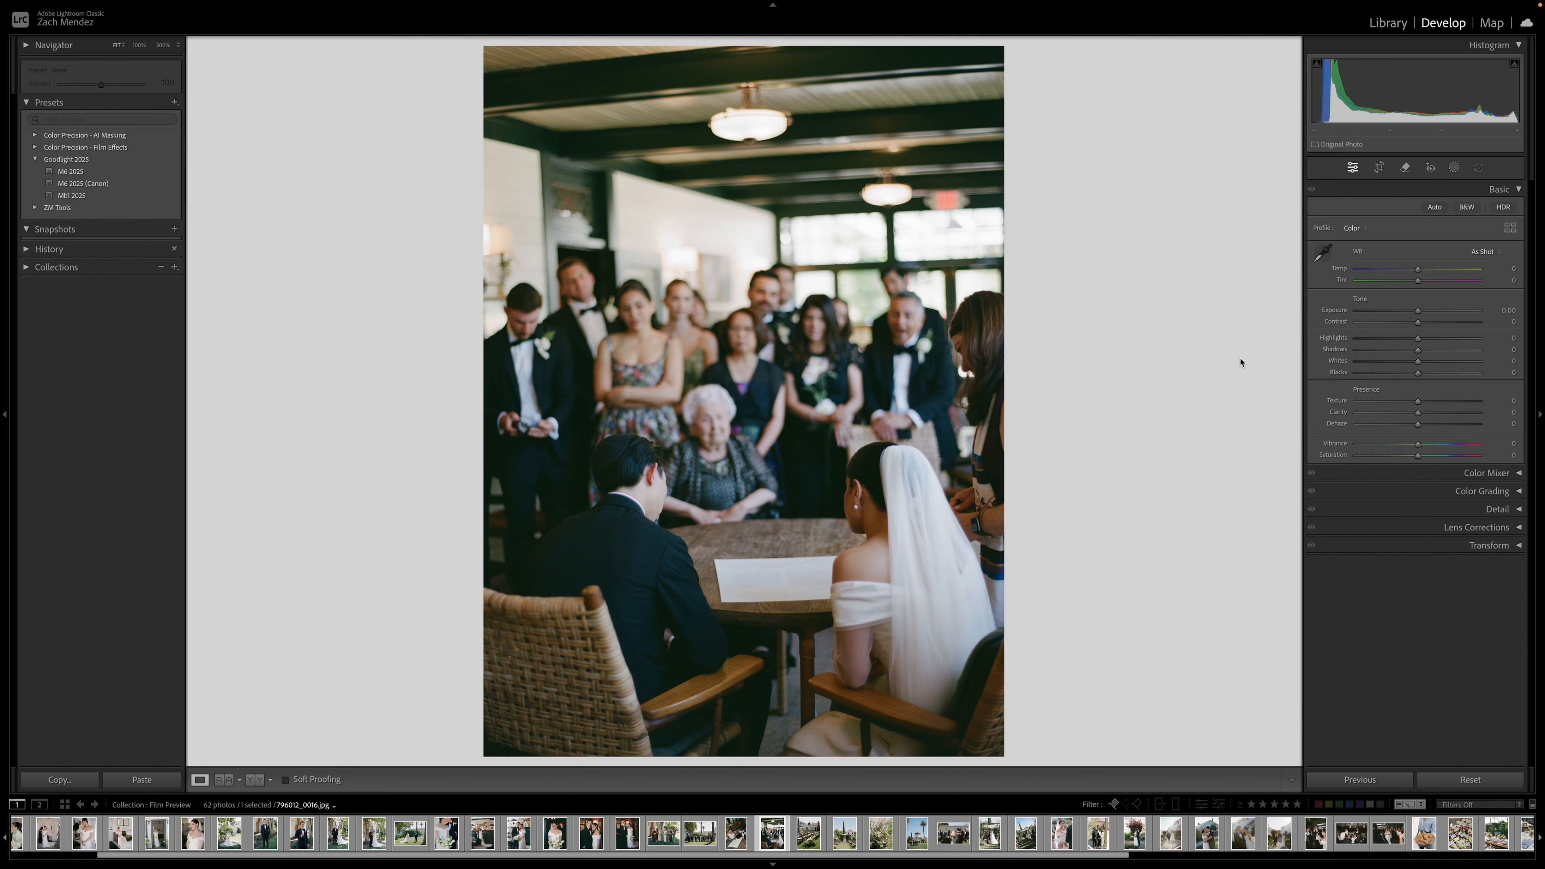
{"action": "key", "text": "g"}
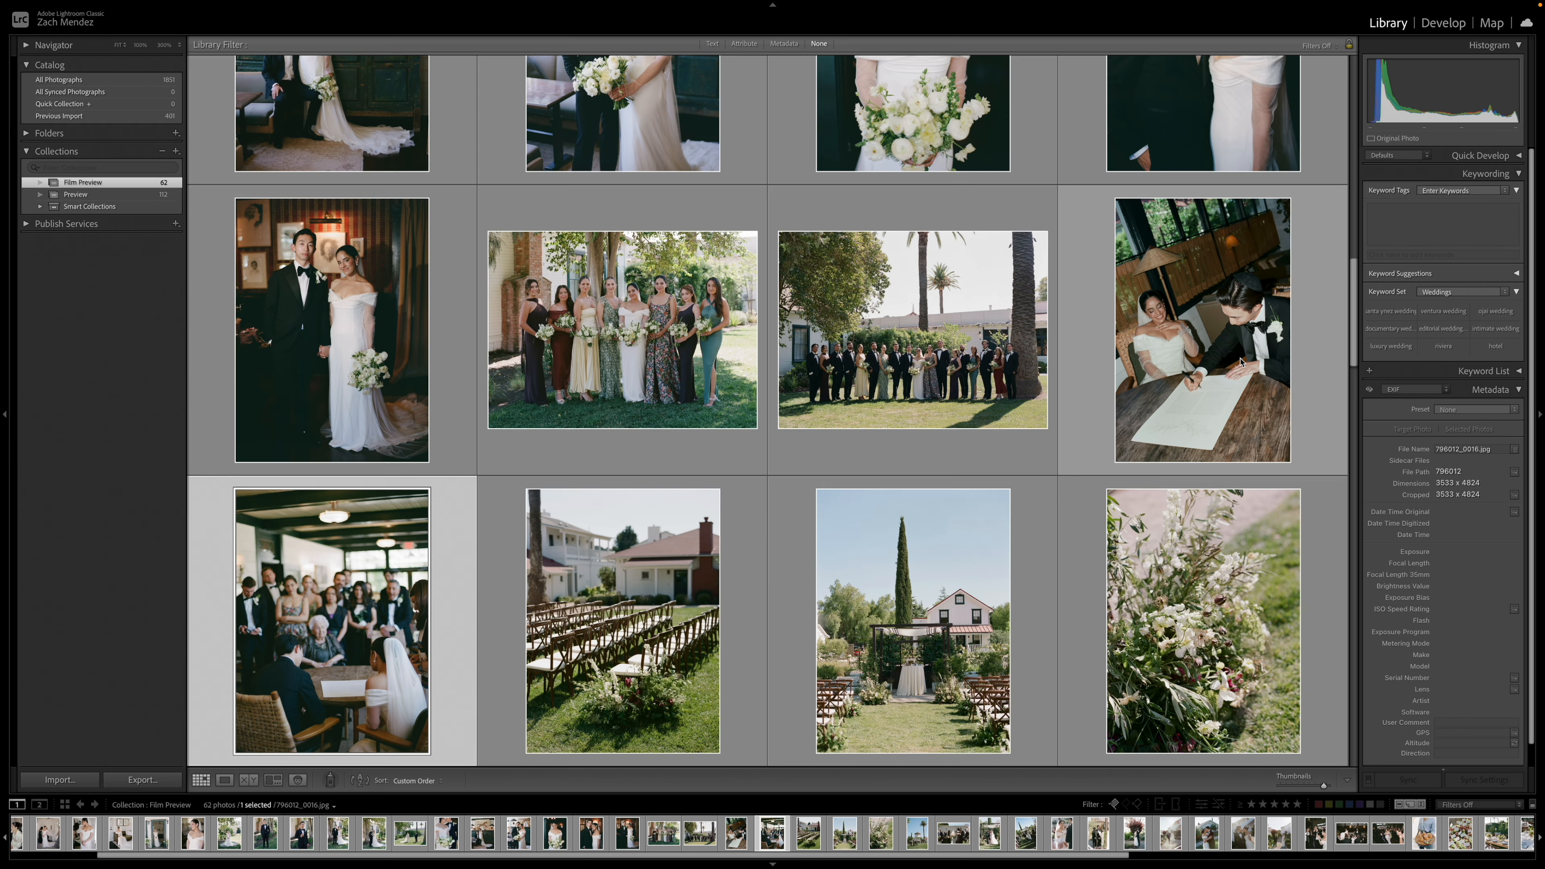
{"action": "left_click_drag", "start_coordinate": [355, 615], "coordinate": [1047, 364]}
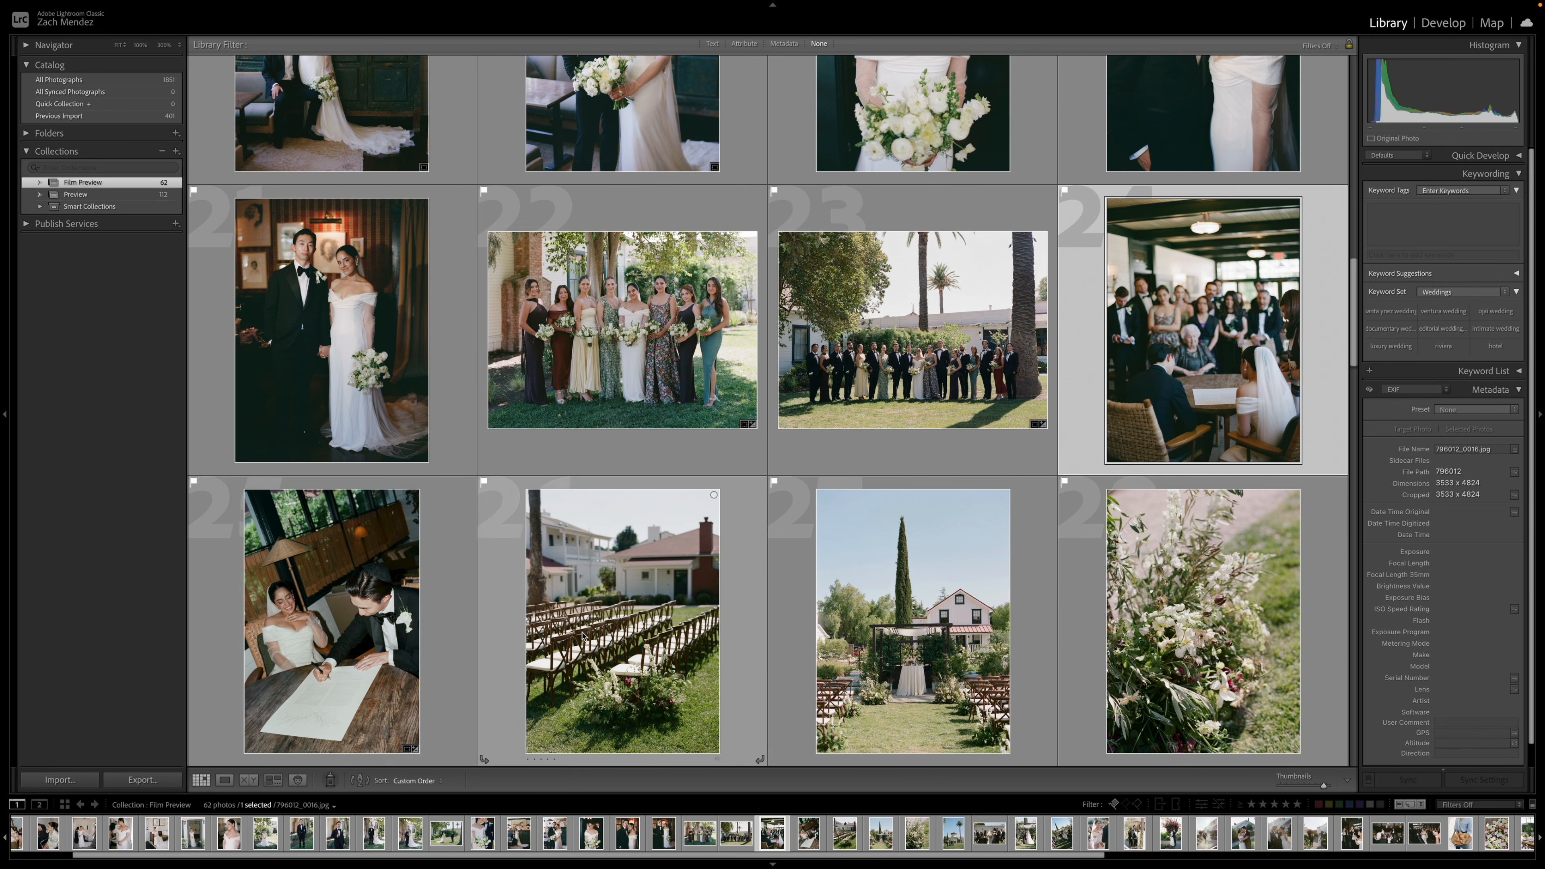
{"action": "double_click", "coordinate": [364, 627]}
- Bring up the ceremony aisle photo with the tall cypress for developing and set its exposure to −0.20
{"action": "key", "text": "Right"}
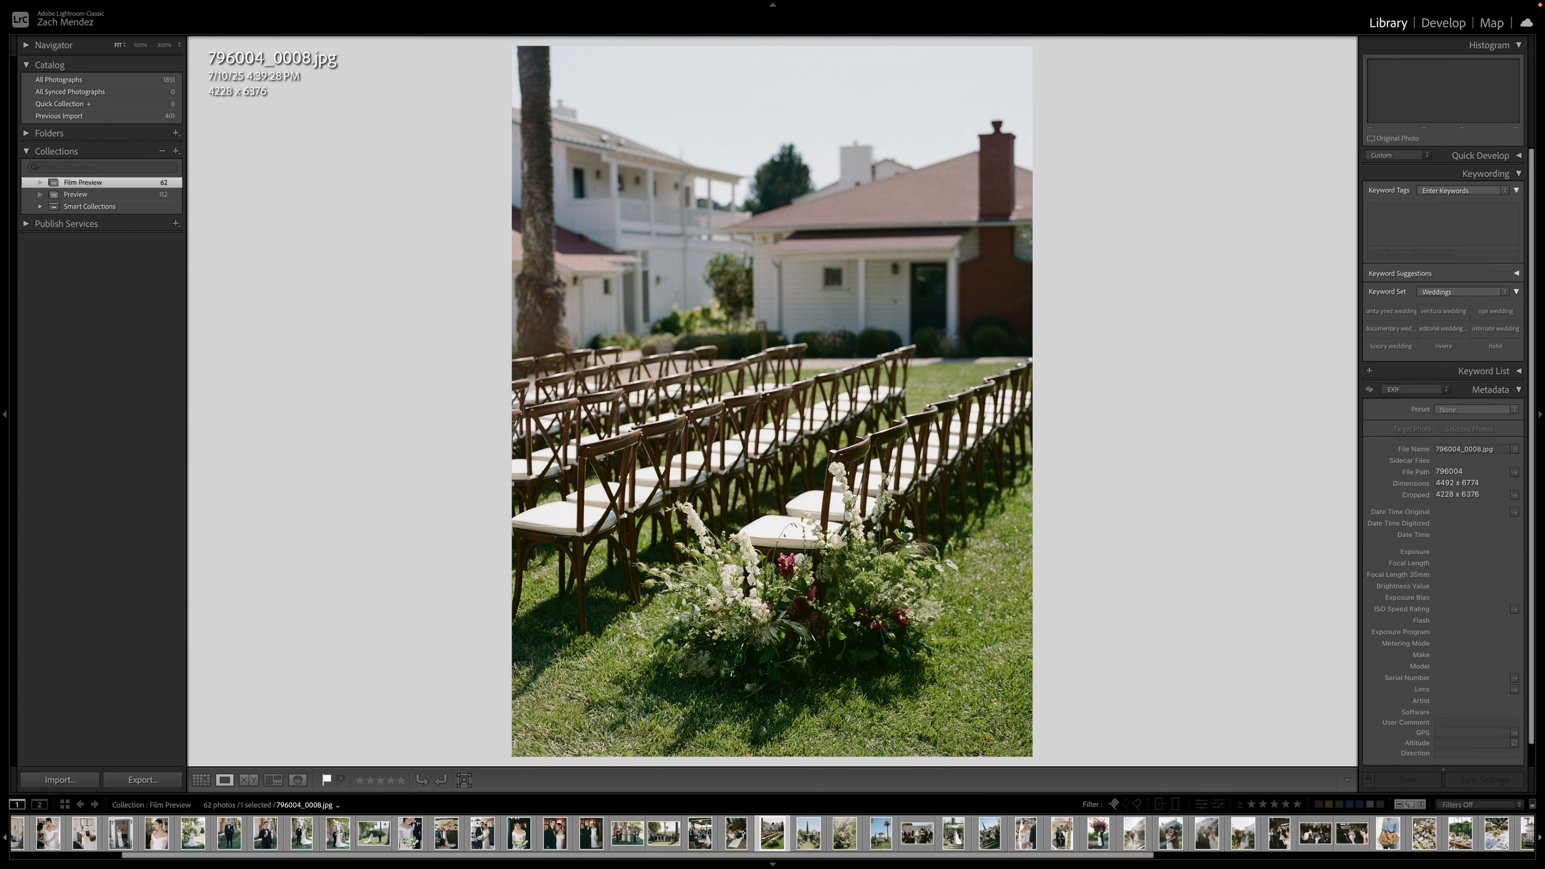
{"action": "key", "text": "d"}
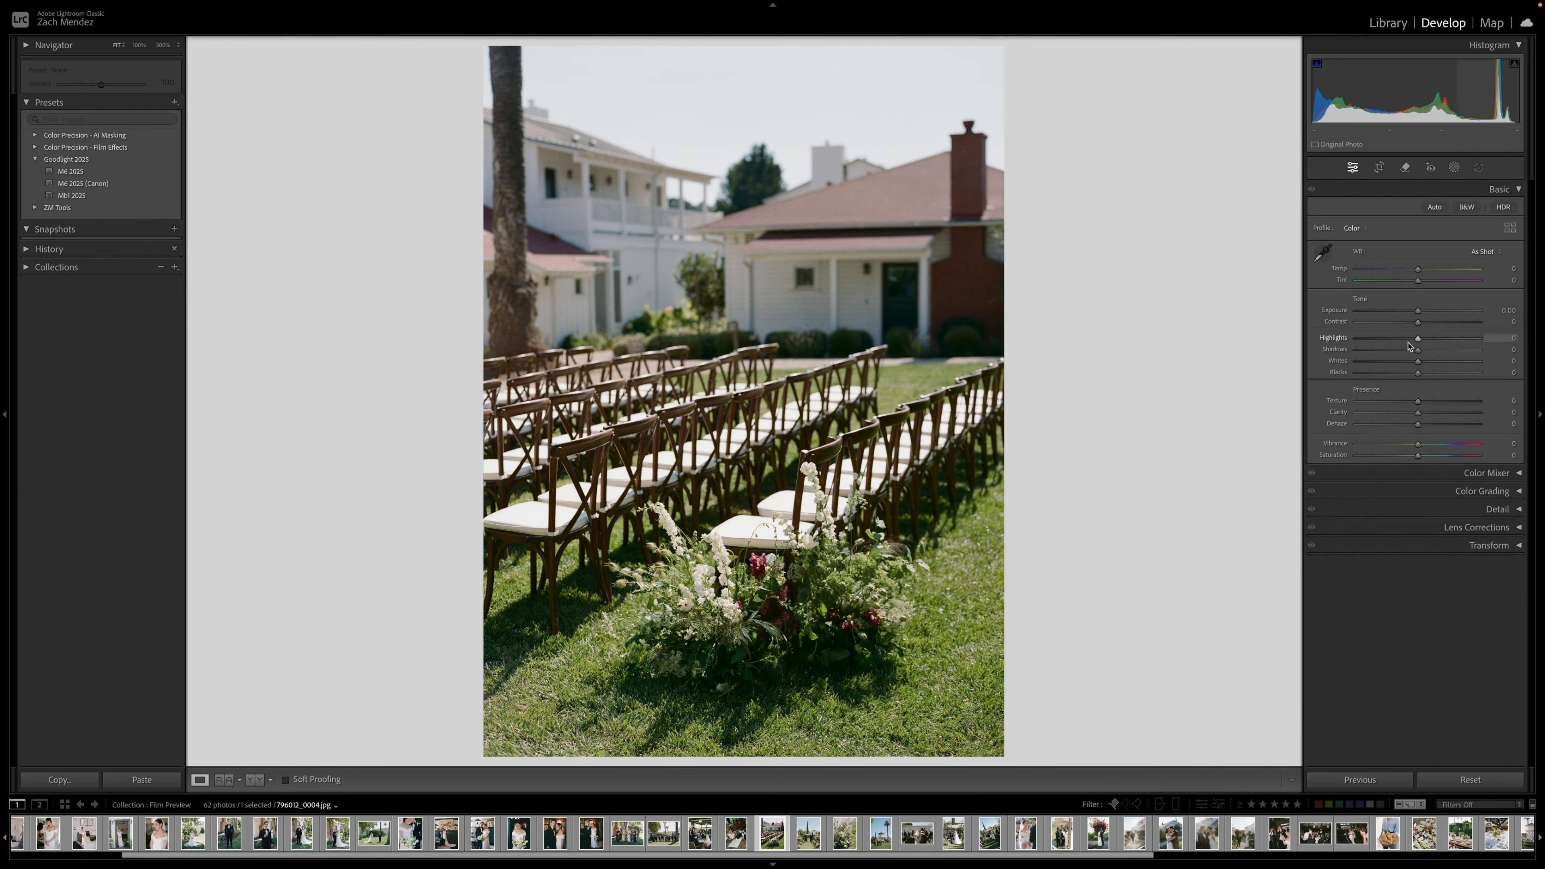
{"action": "key", "text": "Right"}
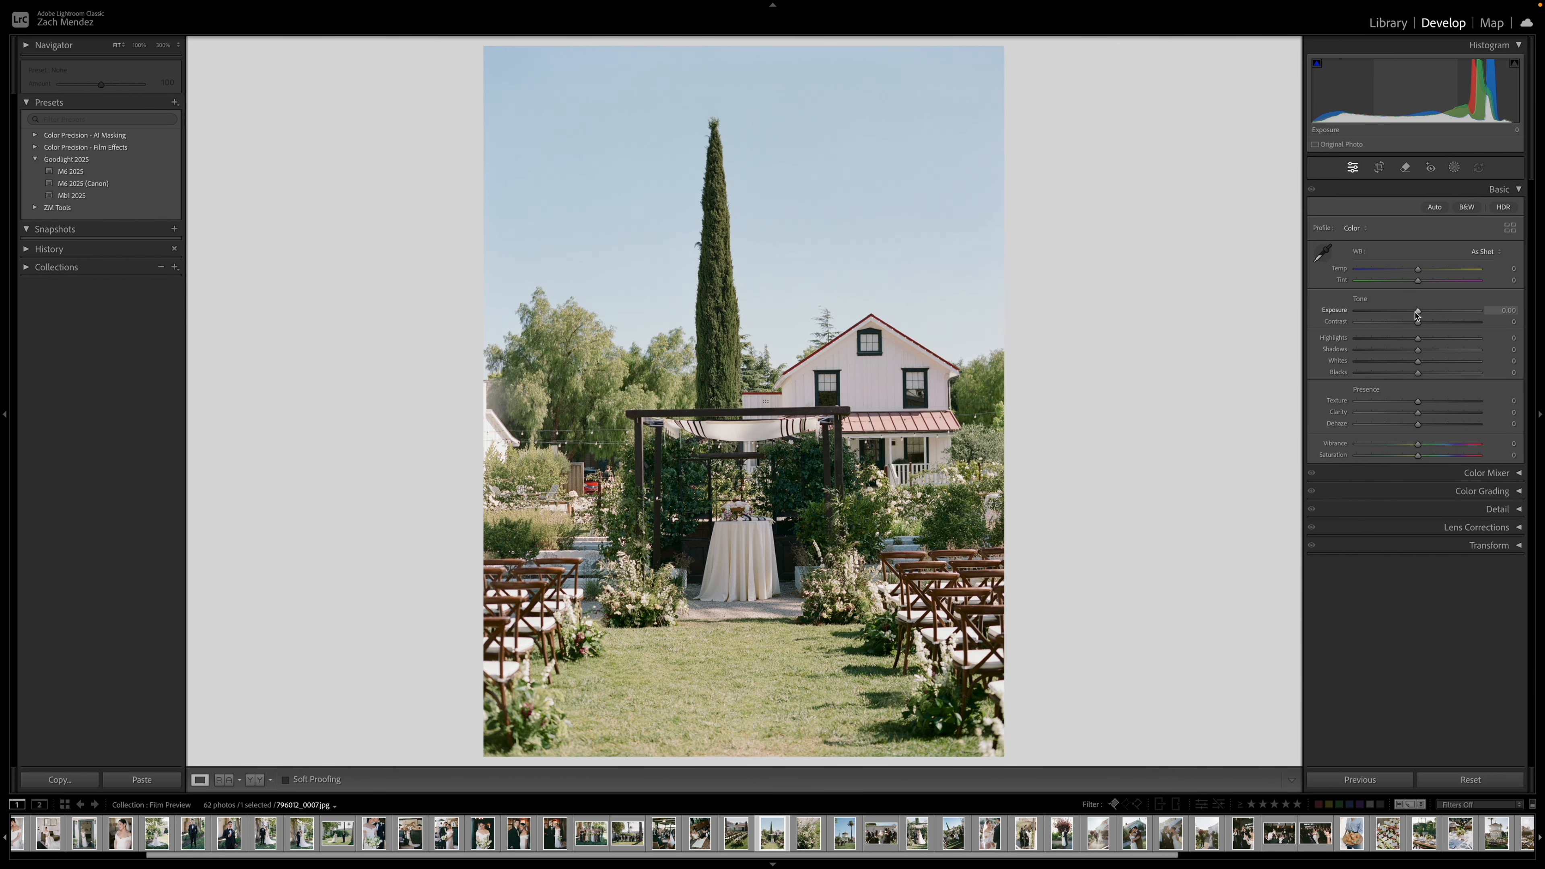
{"action": "left_click_drag", "start_coordinate": [1417, 314], "coordinate": [1413, 315]}
- Straighten the ceremony aisle photo to an angle of about 0.42 and crop it slightly tighter from the top
{"action": "key", "text": "r"}
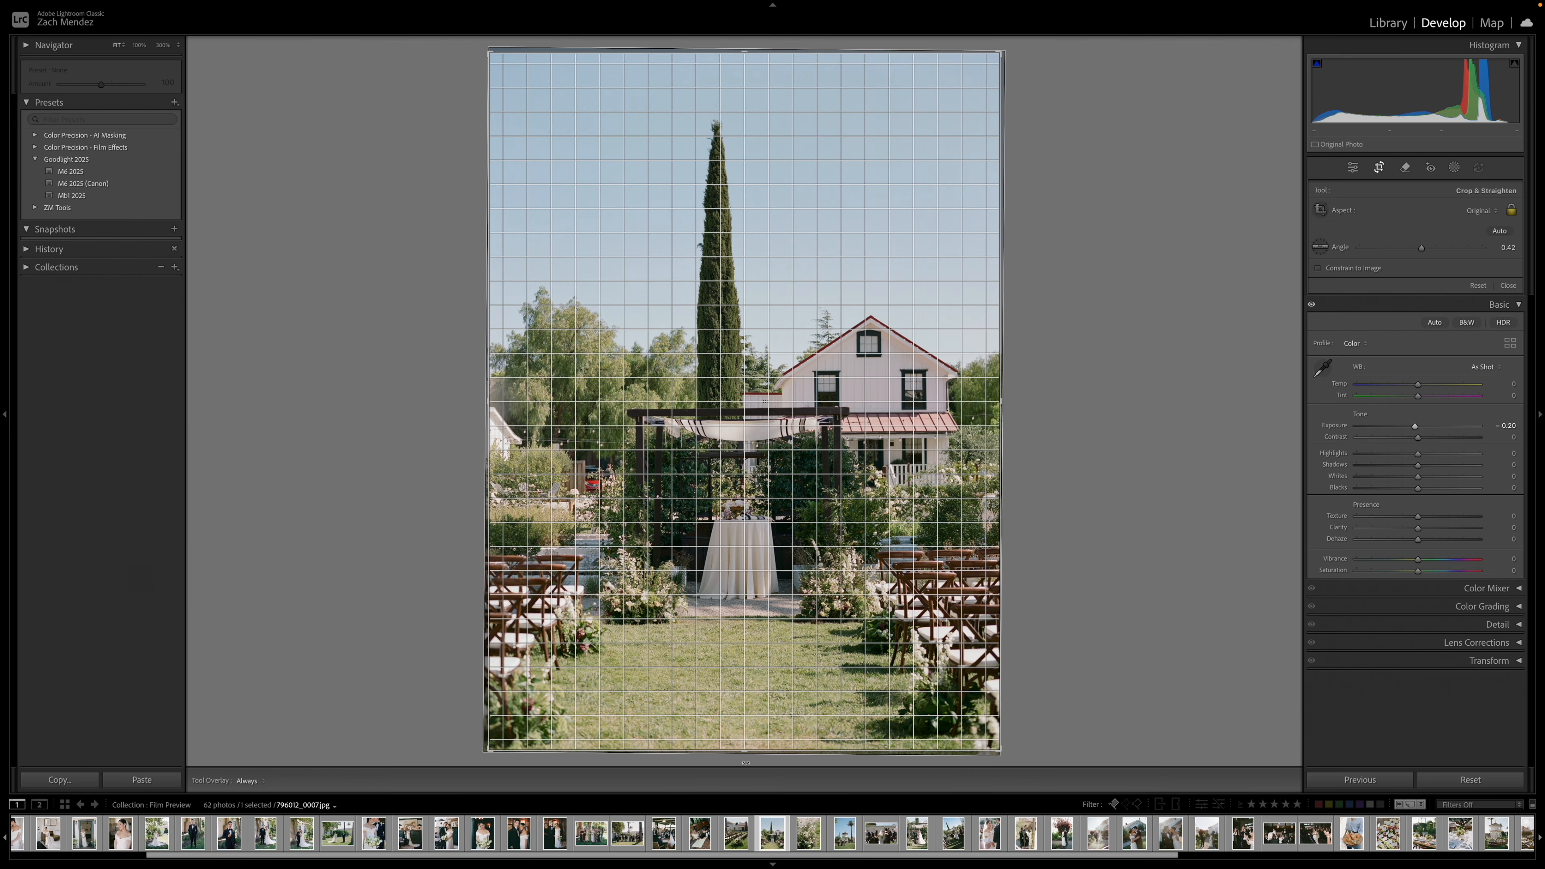
{"action": "key", "text": "r"}
{"action": "key", "text": "r"}
{"action": "left_click_drag", "start_coordinate": [745, 52], "coordinate": [747, 59]}
{"action": "left_click_drag", "start_coordinate": [753, 104], "coordinate": [756, 105]}
{"action": "key", "text": "r"}
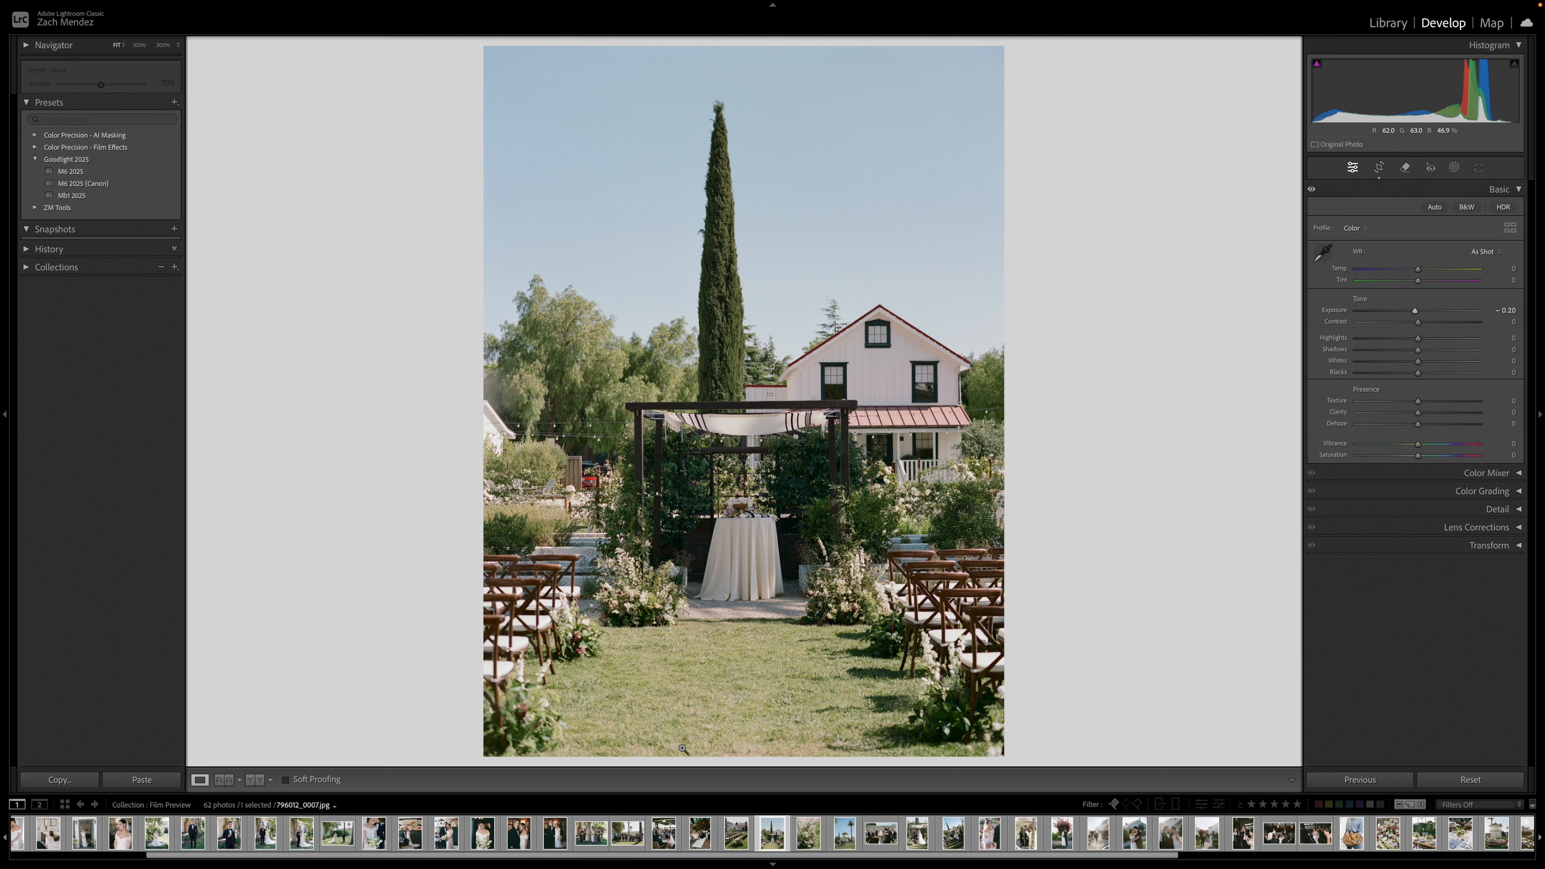
- Remove the red object in the garden beside the ceremony arbor with generative AI
{"action": "key", "text": "q"}
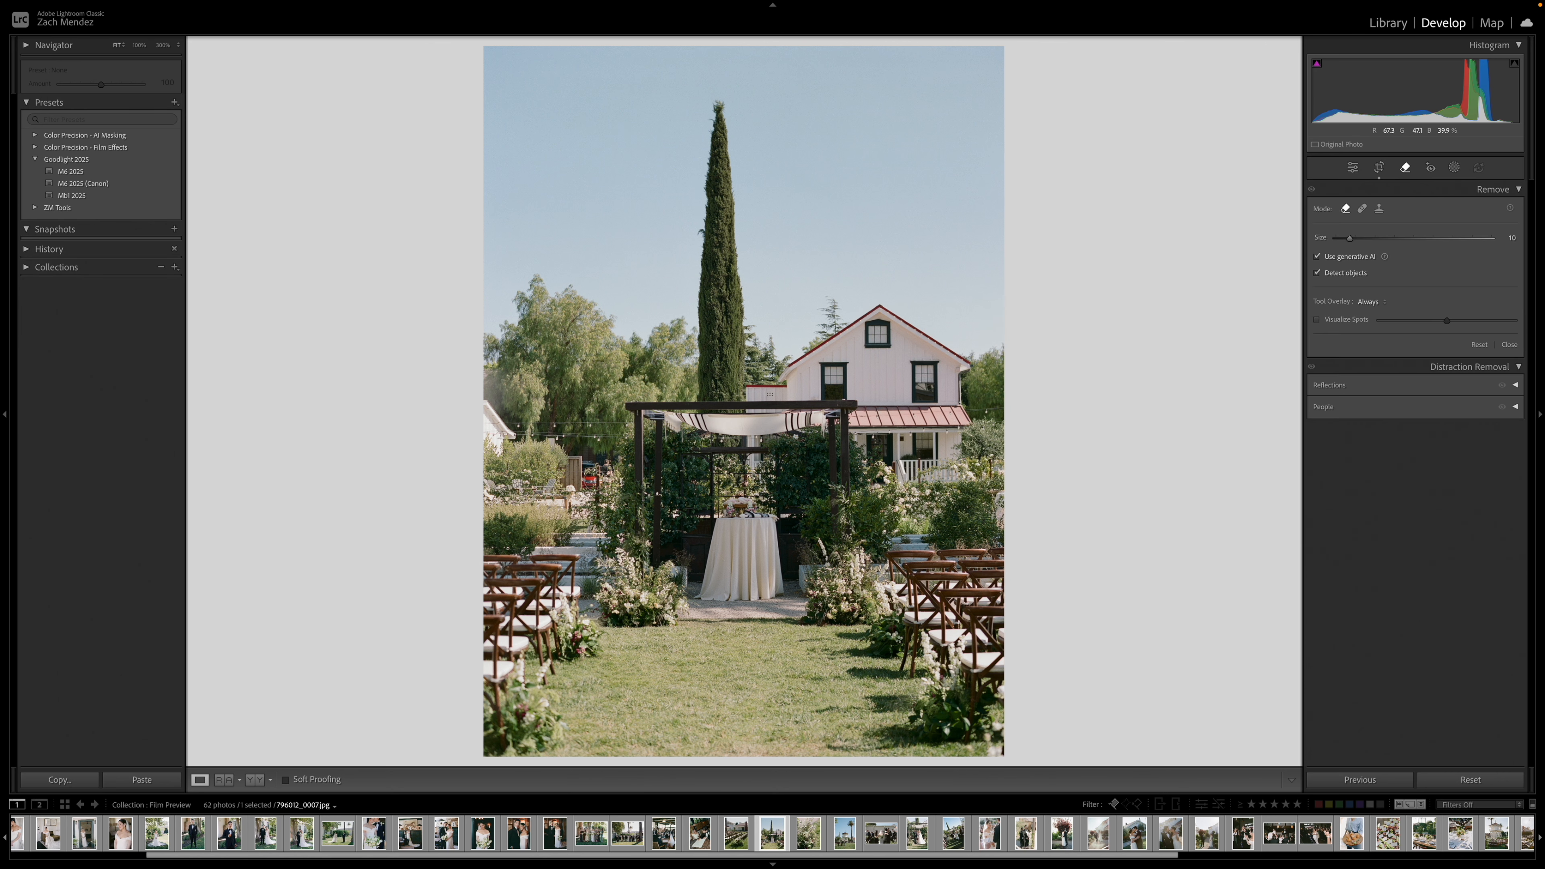
{"action": "left_click", "coordinate": [589, 477]}
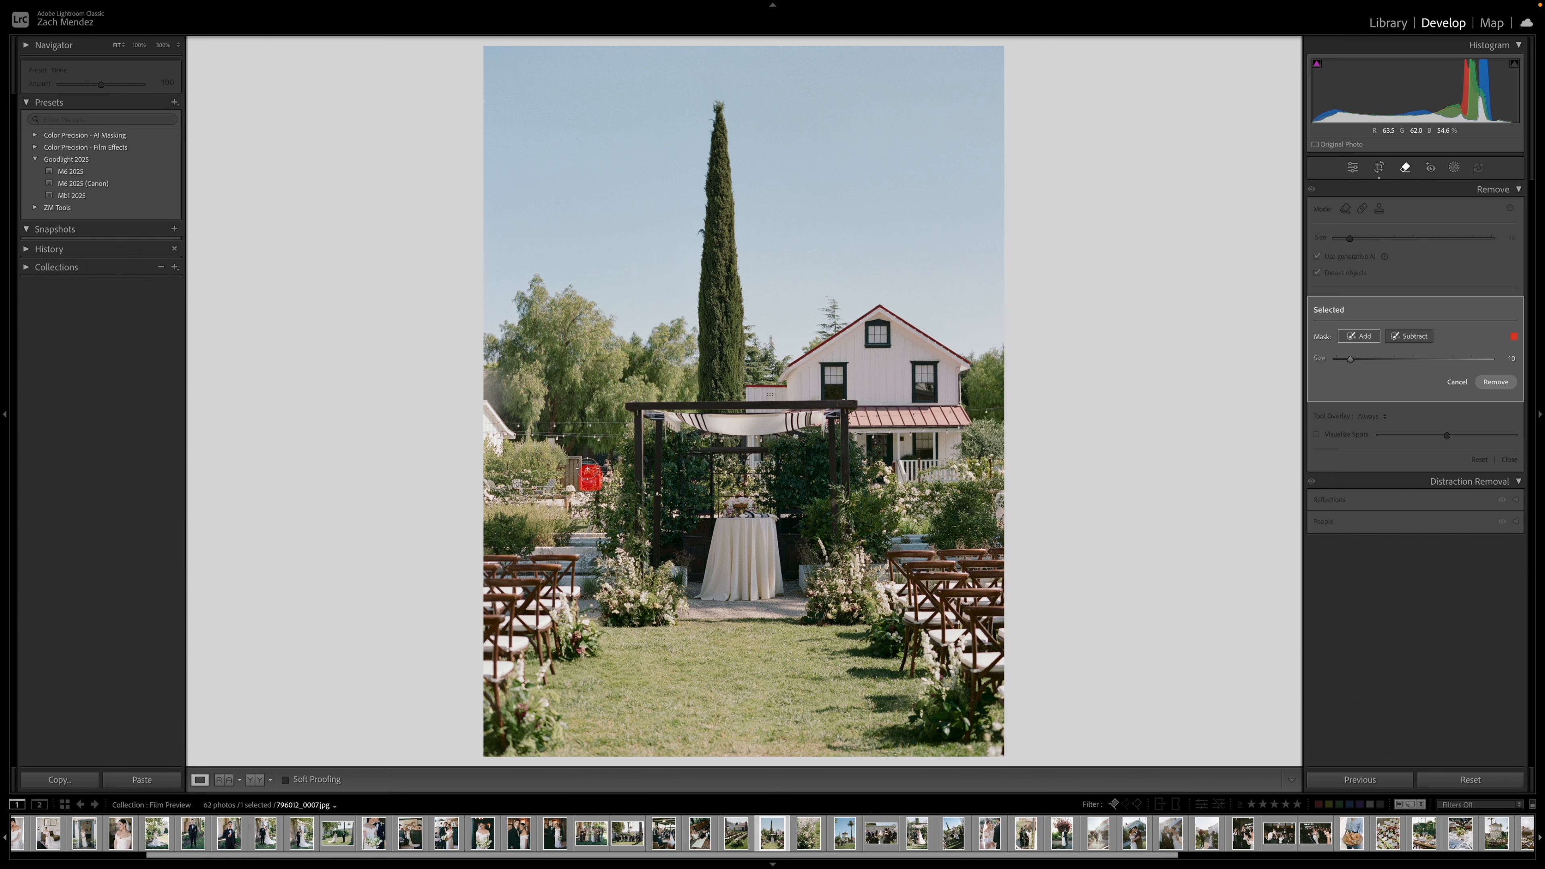
{"action": "left_click", "coordinate": [1496, 382]}
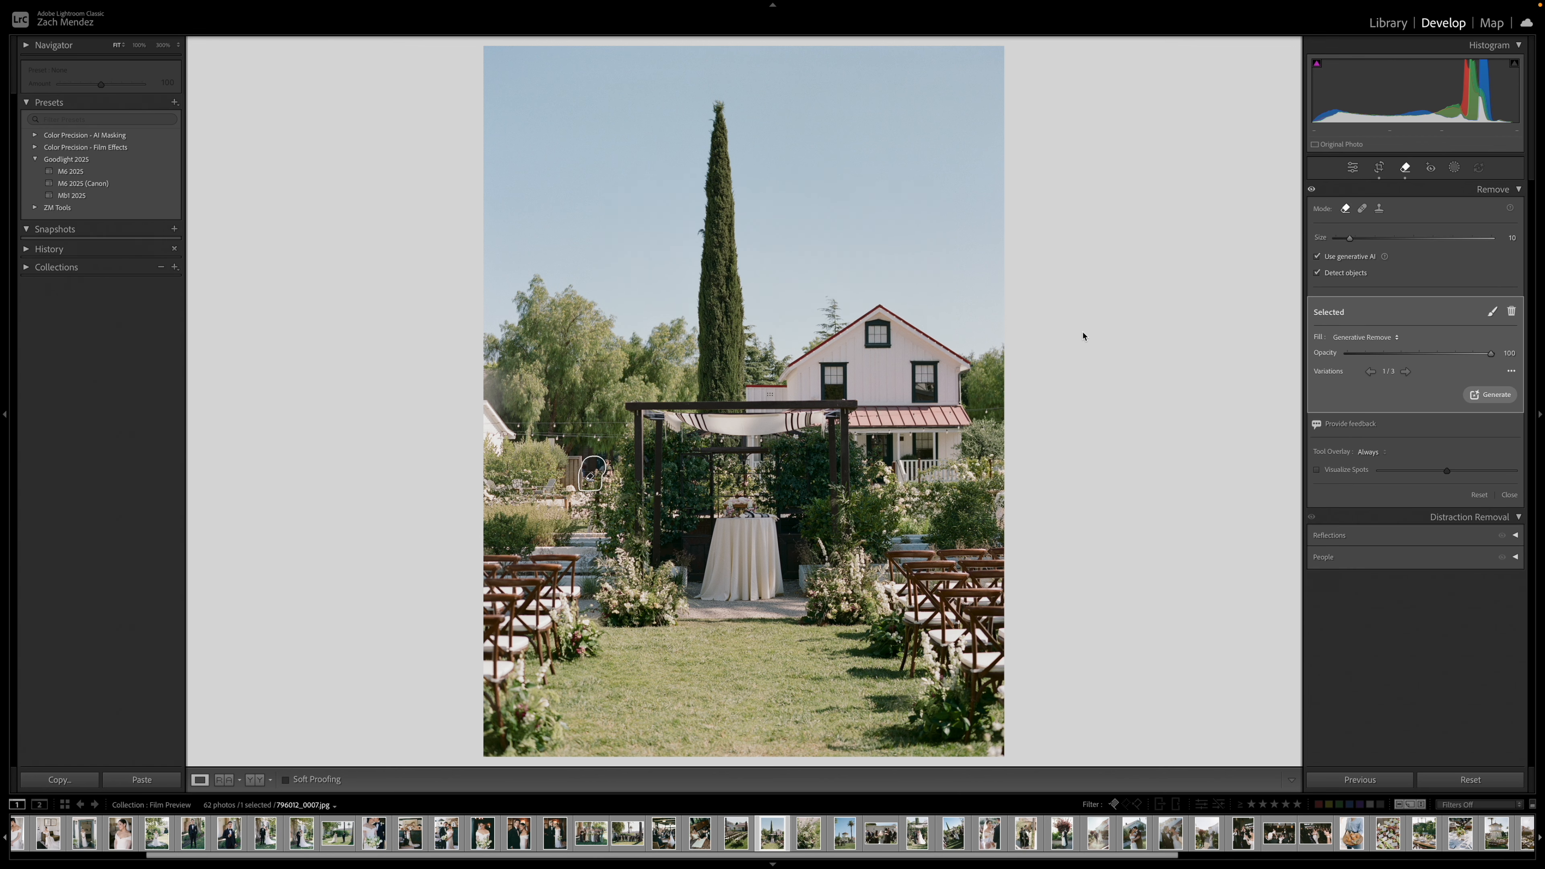
{"action": "key", "text": "q"}
- Set exposure to −0.40, highlights to −16 and shadows to +13 on the aisle flowers close-up, and inspect the blooms up close
{"action": "key", "text": "Right"}
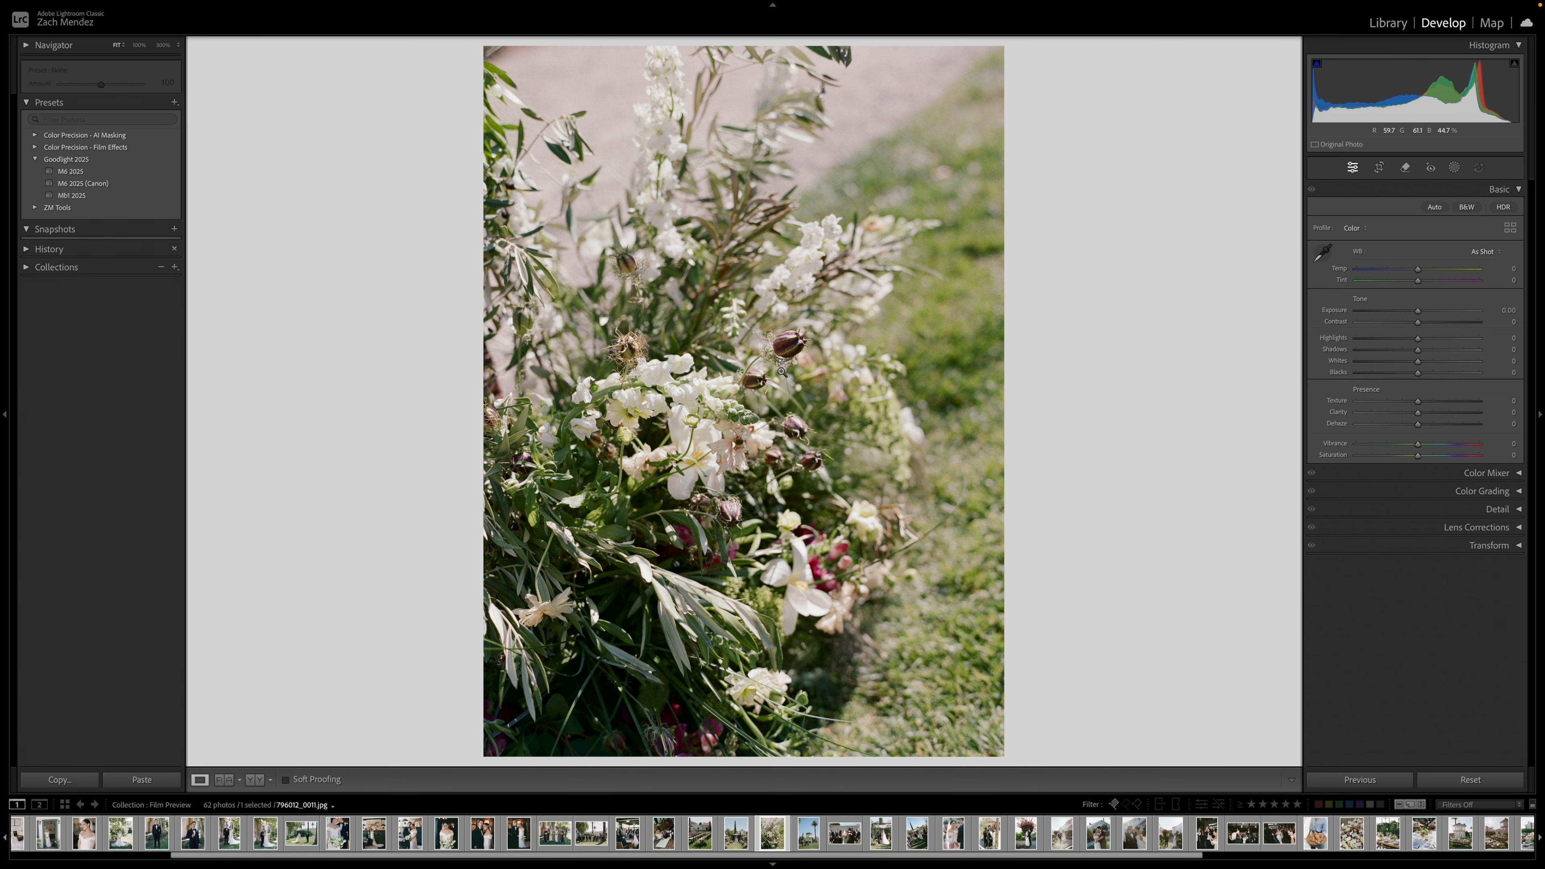
{"action": "mouse_move", "coordinate": [1417, 339]}
{"action": "left_mouse_down"}
{"action": "mouse_move", "coordinate": [1412, 310]}
{"action": "mouse_move", "coordinate": [1425, 349]}
{"action": "left_mouse_up"}
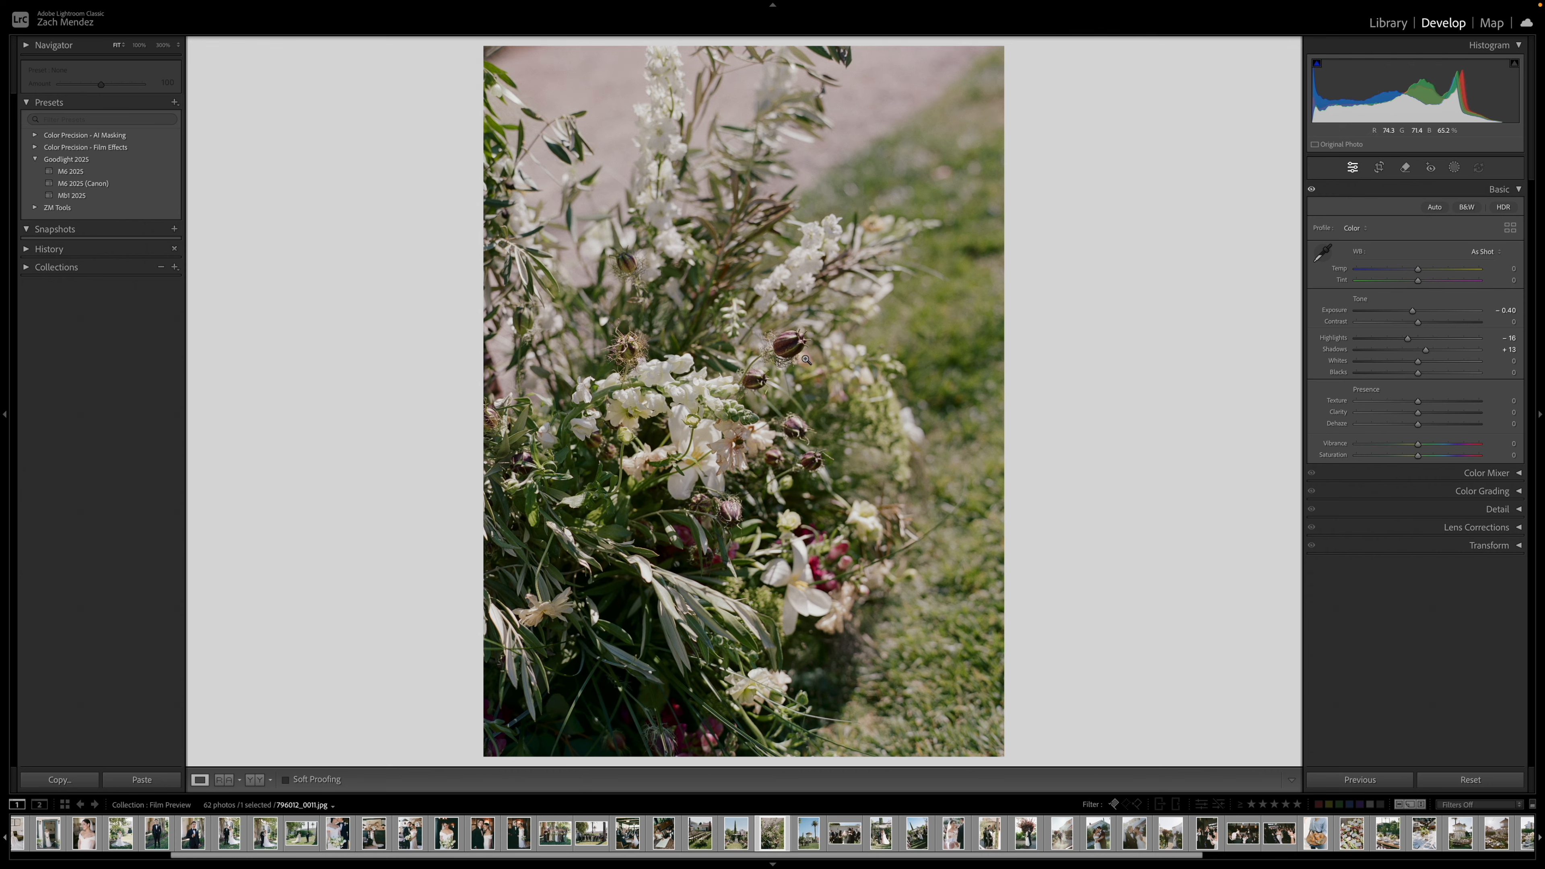
{"action": "left_click", "coordinate": [806, 360]}
{"action": "left_click_drag", "start_coordinate": [807, 359], "coordinate": [834, 284]}
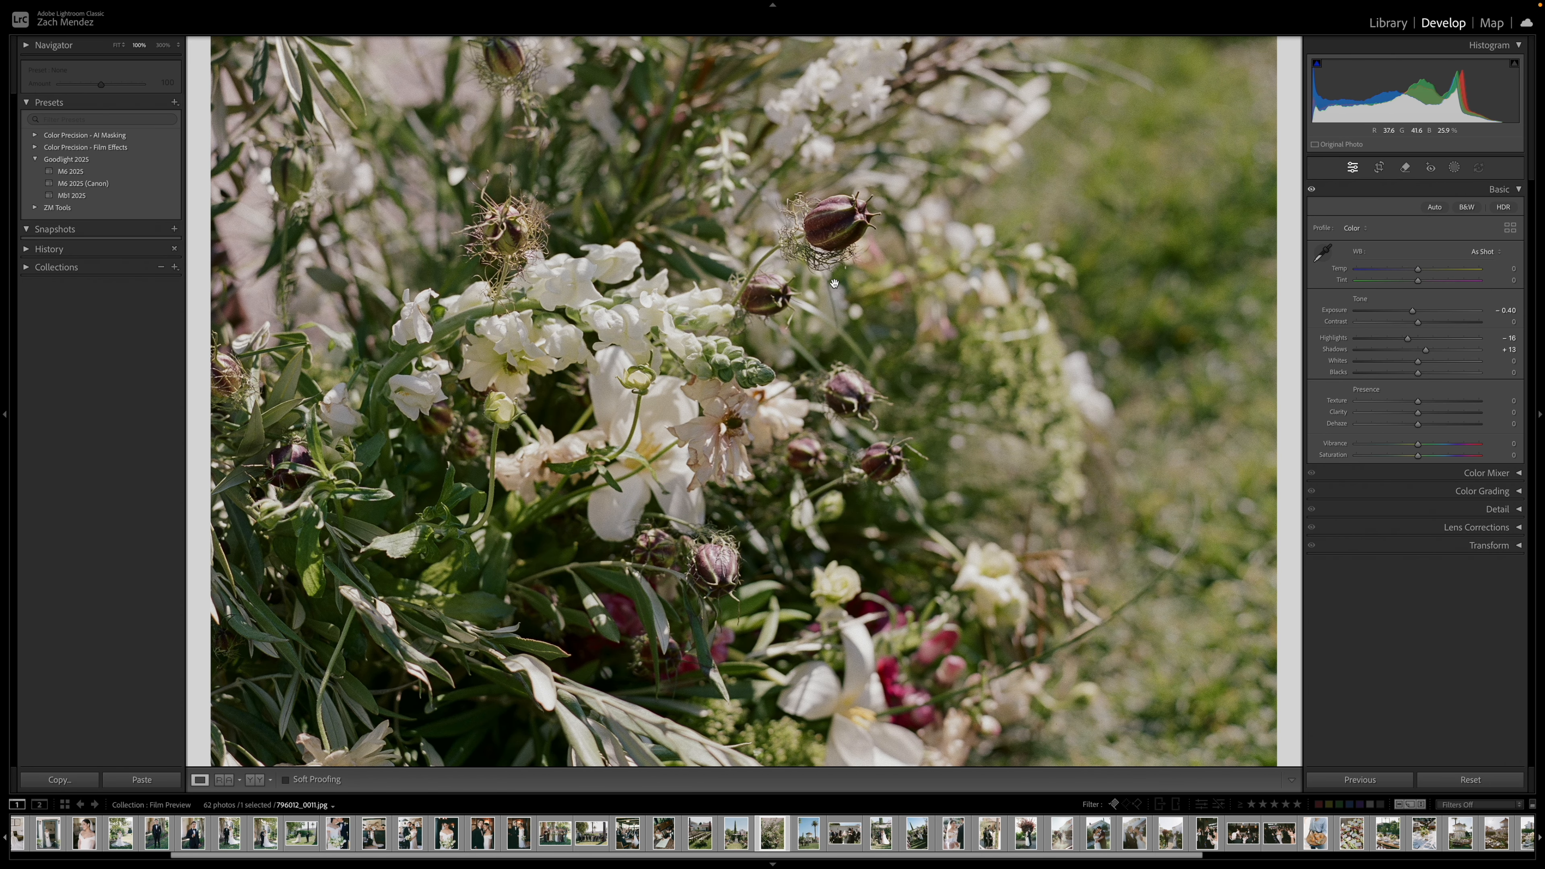
{"action": "left_click", "coordinate": [819, 235]}
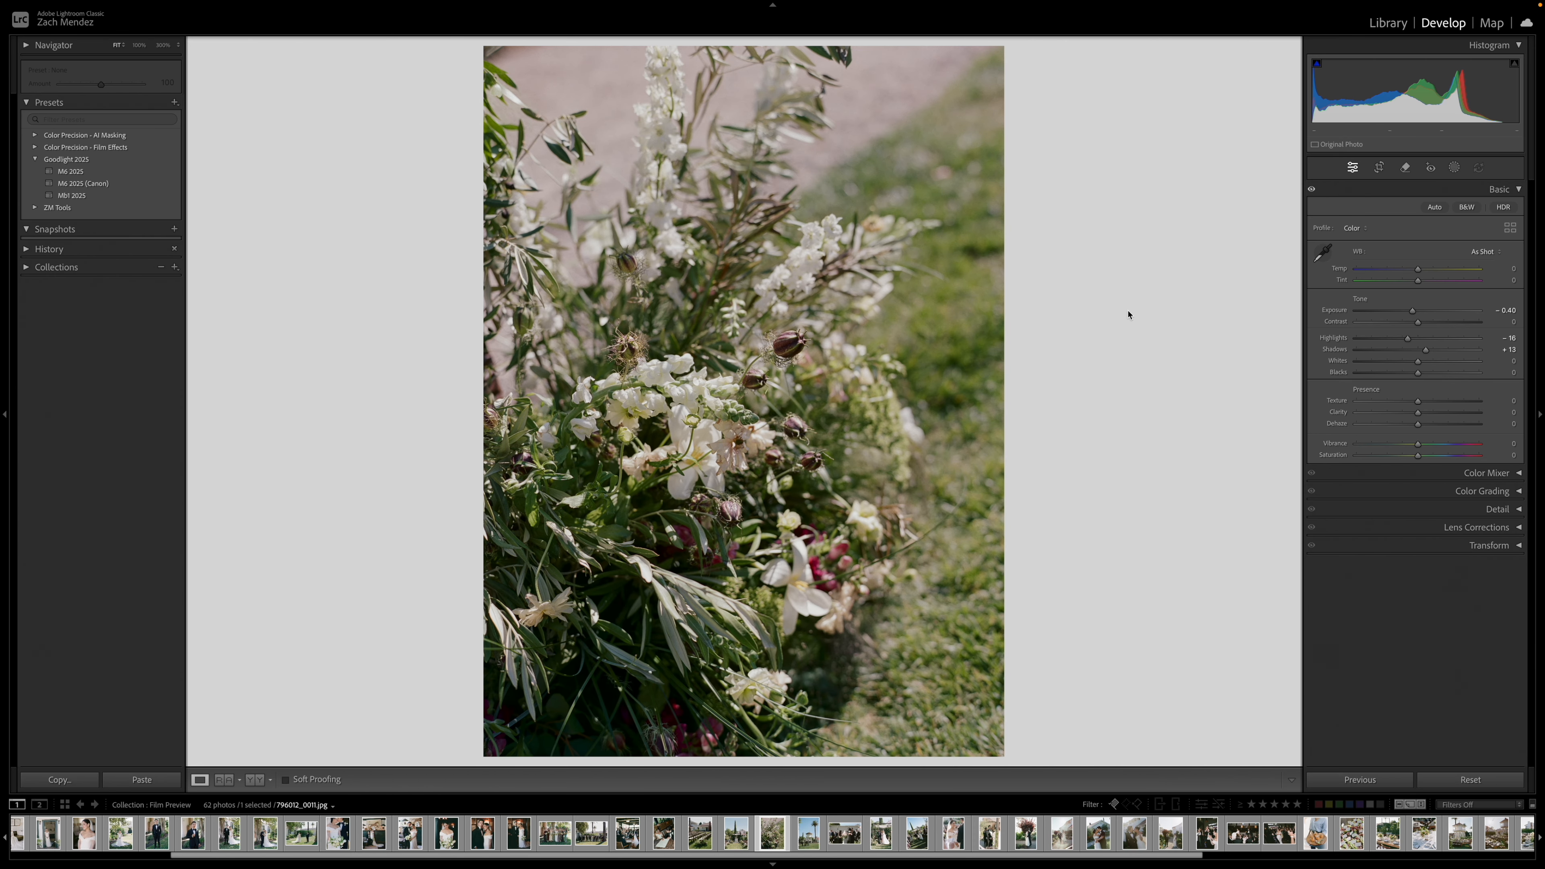
- Straighten the water tower photo to an angle of −0.59 and crop it slightly tighter
{"action": "key", "text": "Right"}
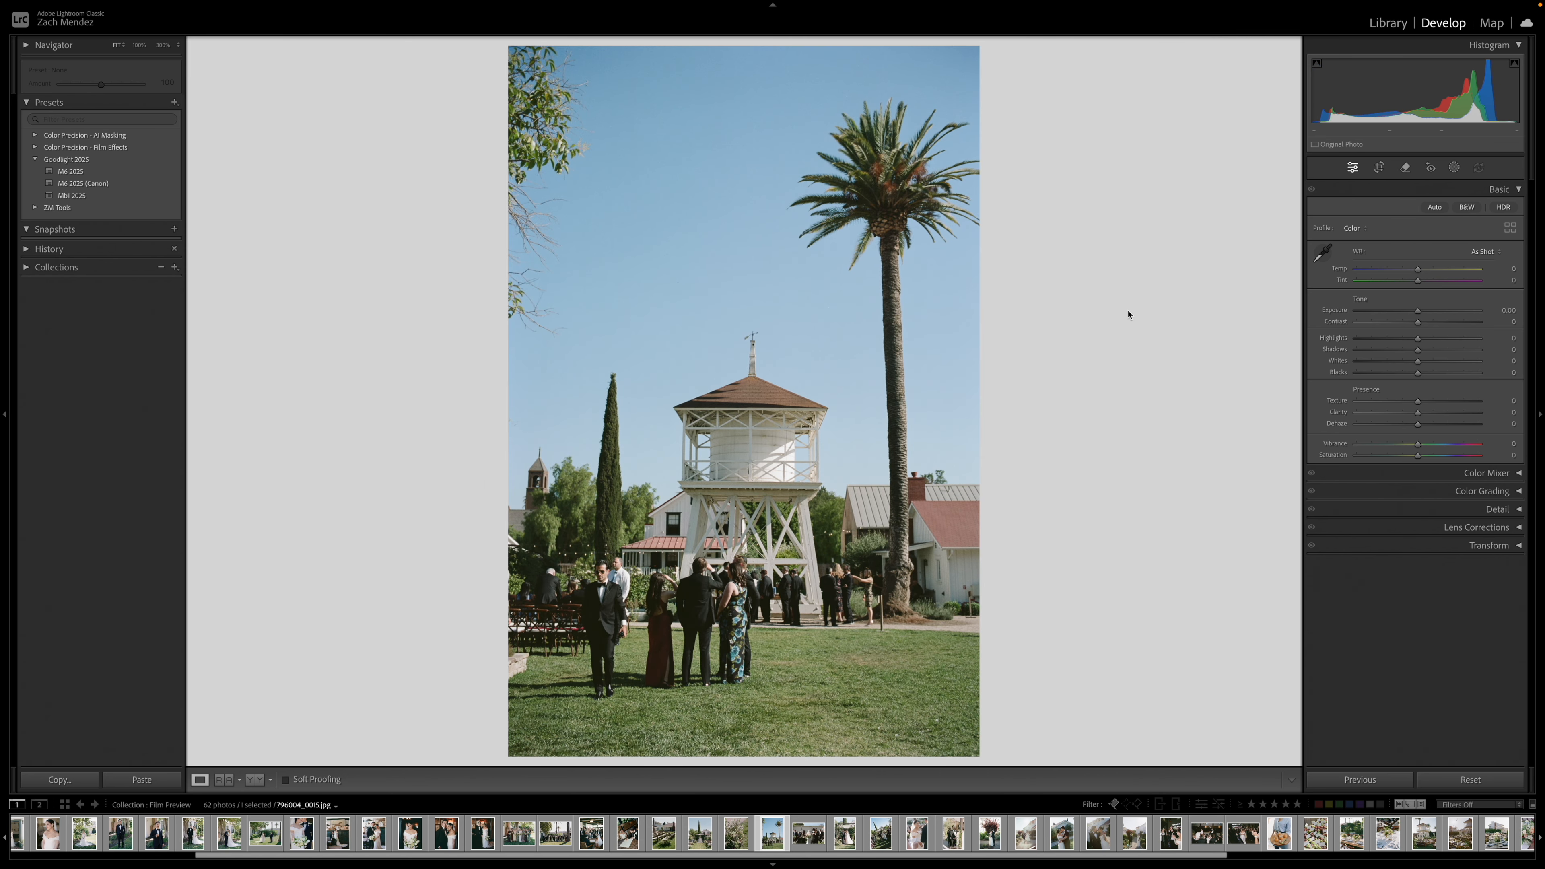
{"action": "key", "text": "r"}
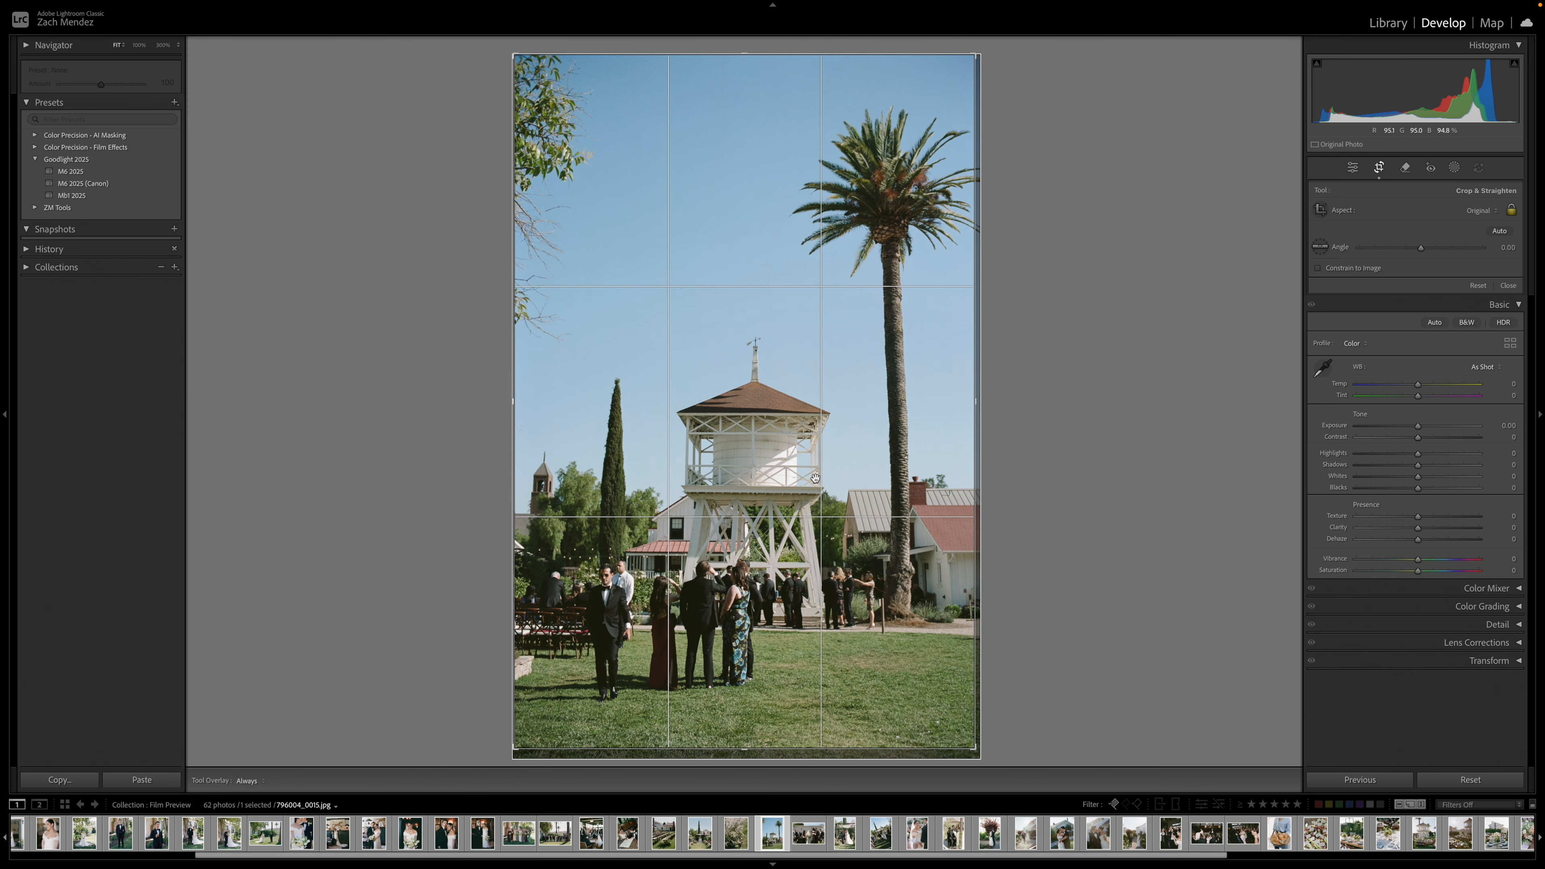
{"action": "left_click_drag", "start_coordinate": [803, 476], "coordinate": [810, 479]}
{"action": "key", "text": "r"}
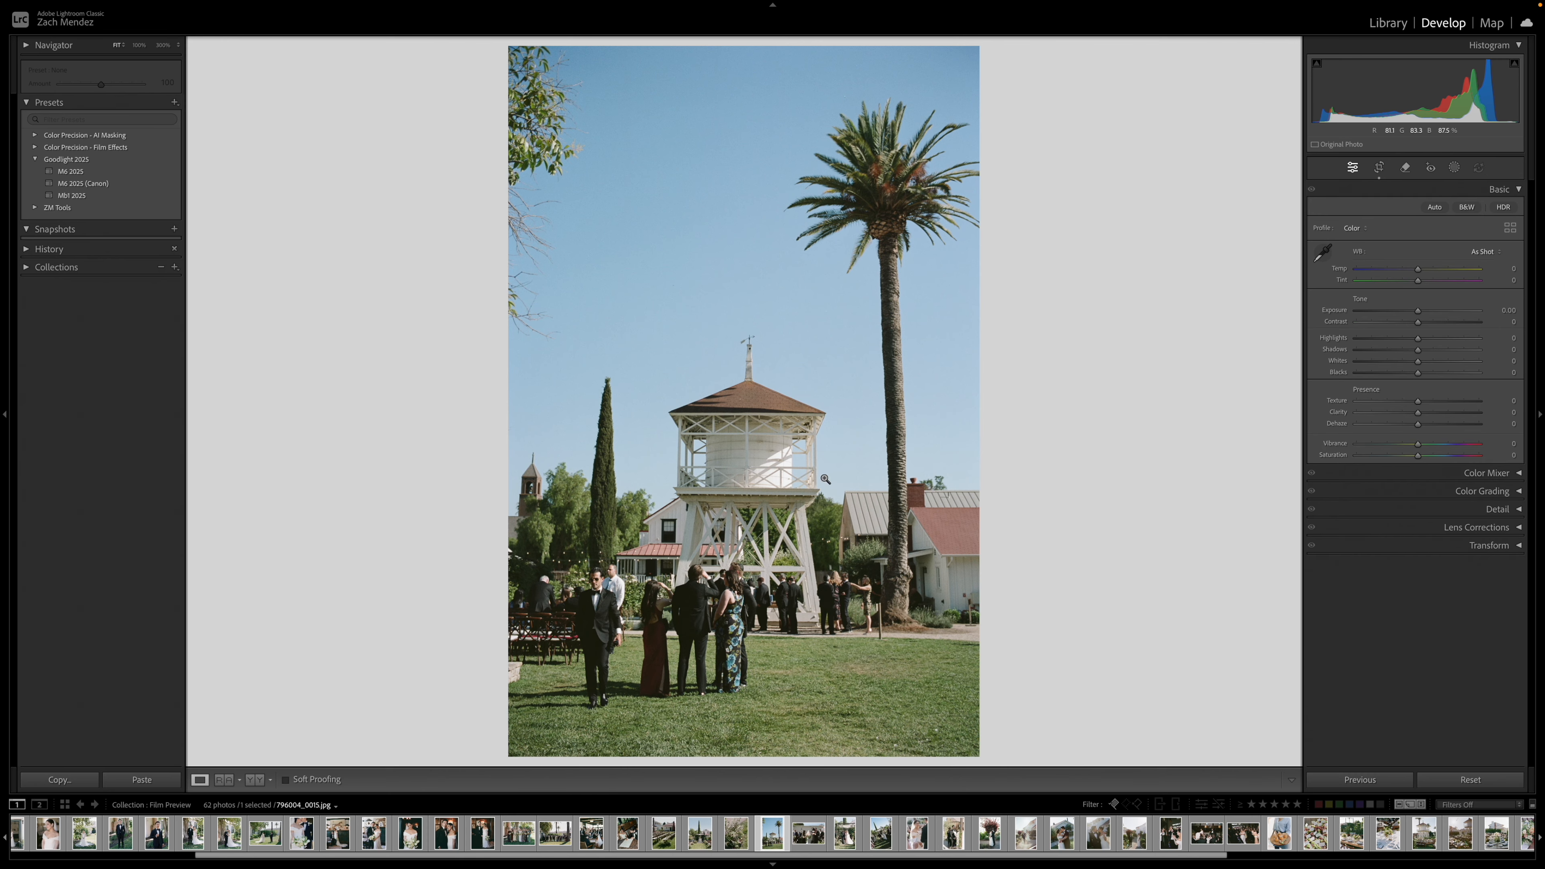
{"action": "key", "text": "r"}
{"action": "left_click_drag", "start_coordinate": [790, 762], "coordinate": [796, 760]}
{"action": "key", "text": "r"}
{"action": "key", "text": "r"}
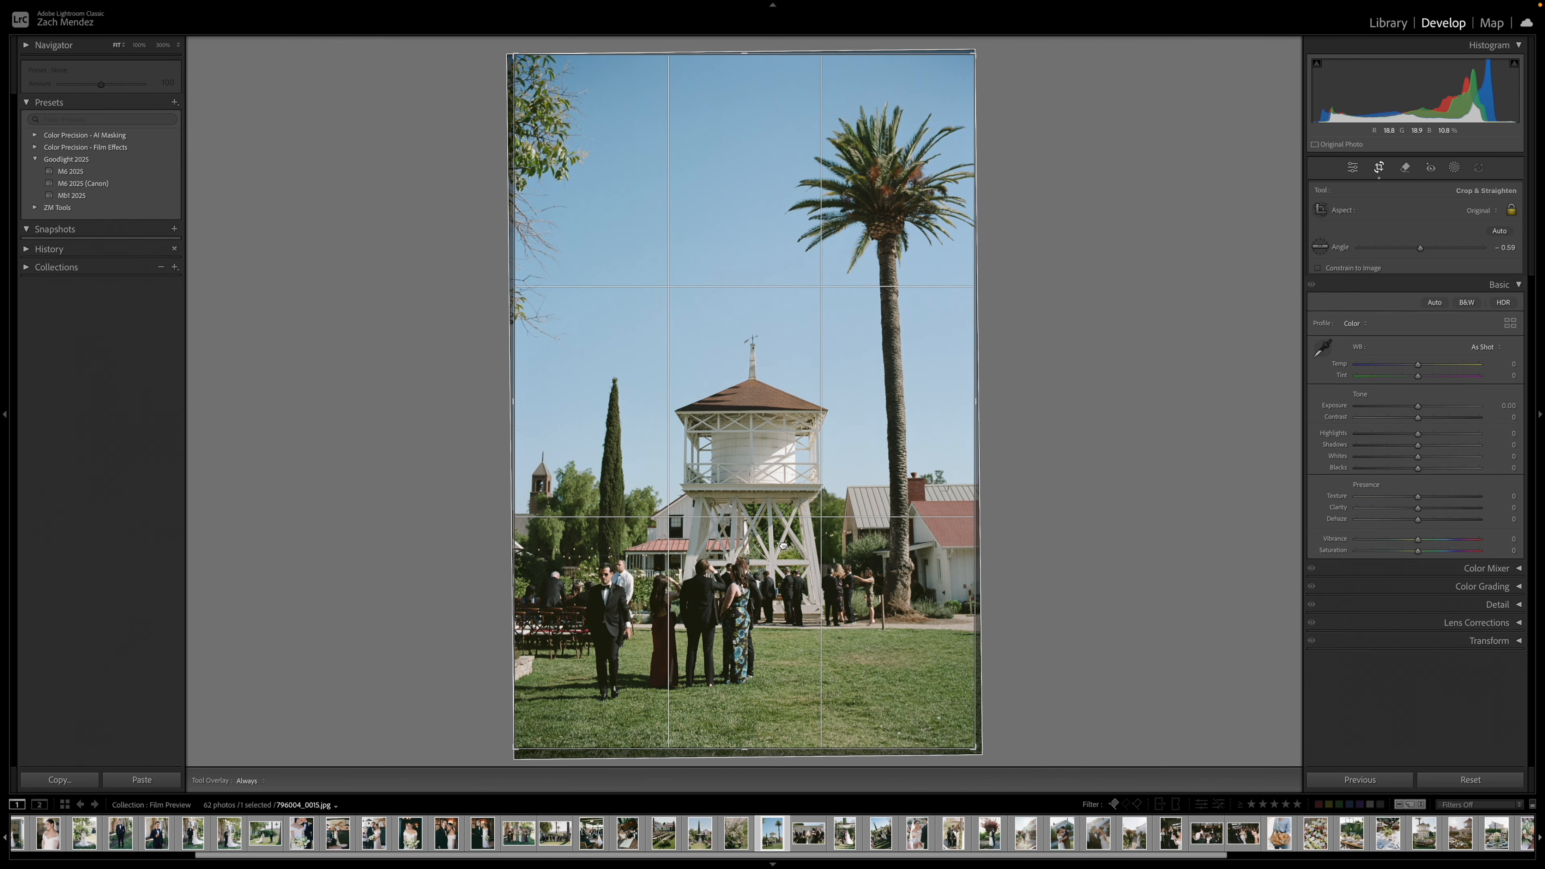
{"action": "key", "text": "r"}
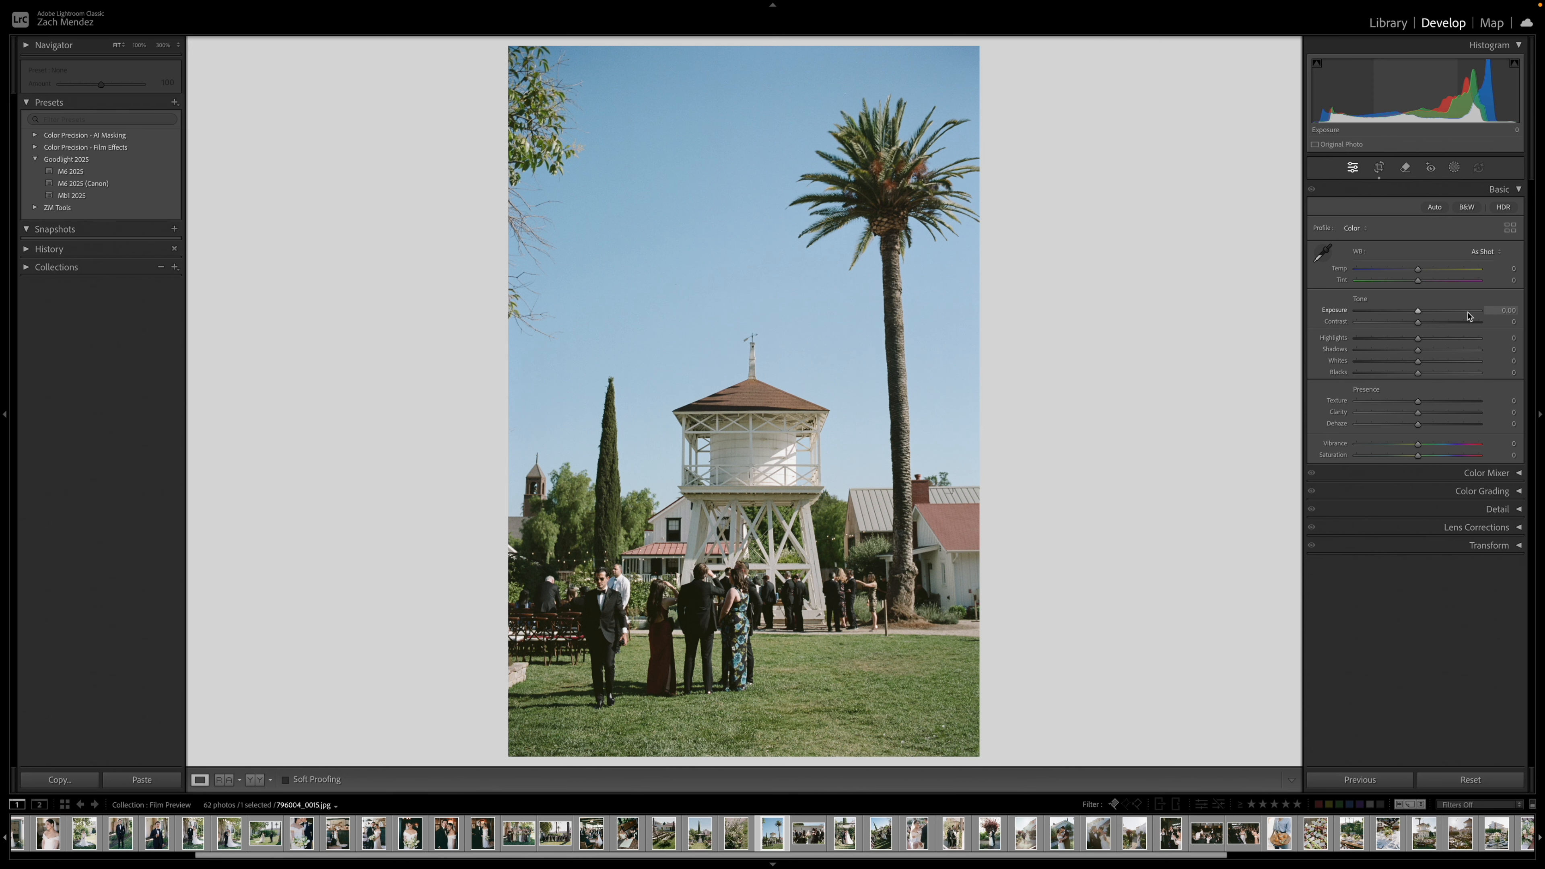
- Set exposure to −0.20, highlights to −39 and whites to −19 on the canopy ceremony photo, and straighten it slightly
{"action": "key", "text": "Right"}
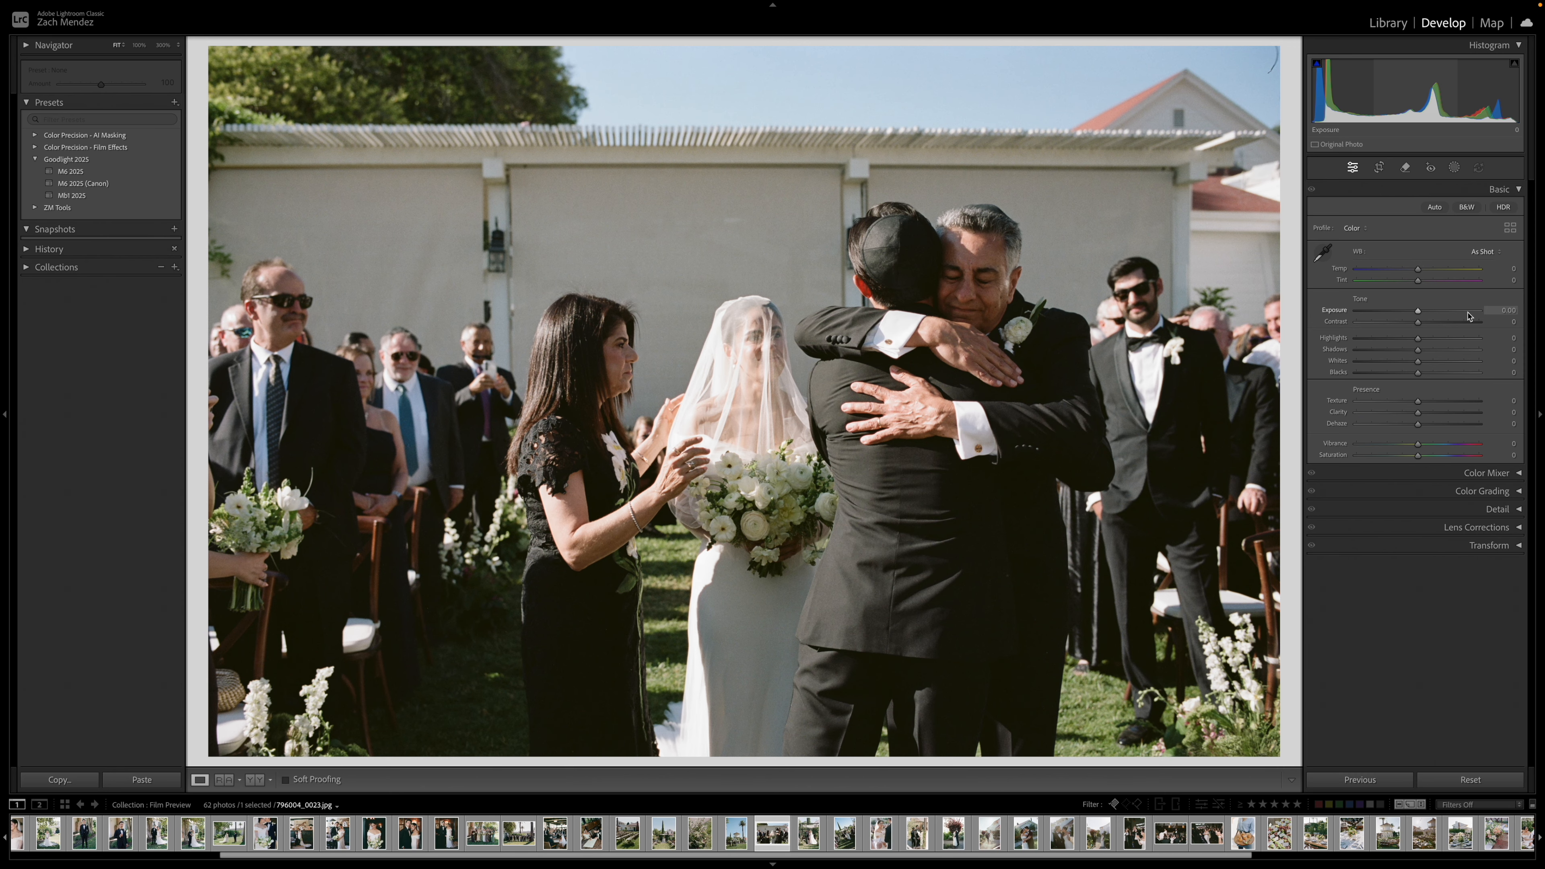
{"action": "key", "text": "Right"}
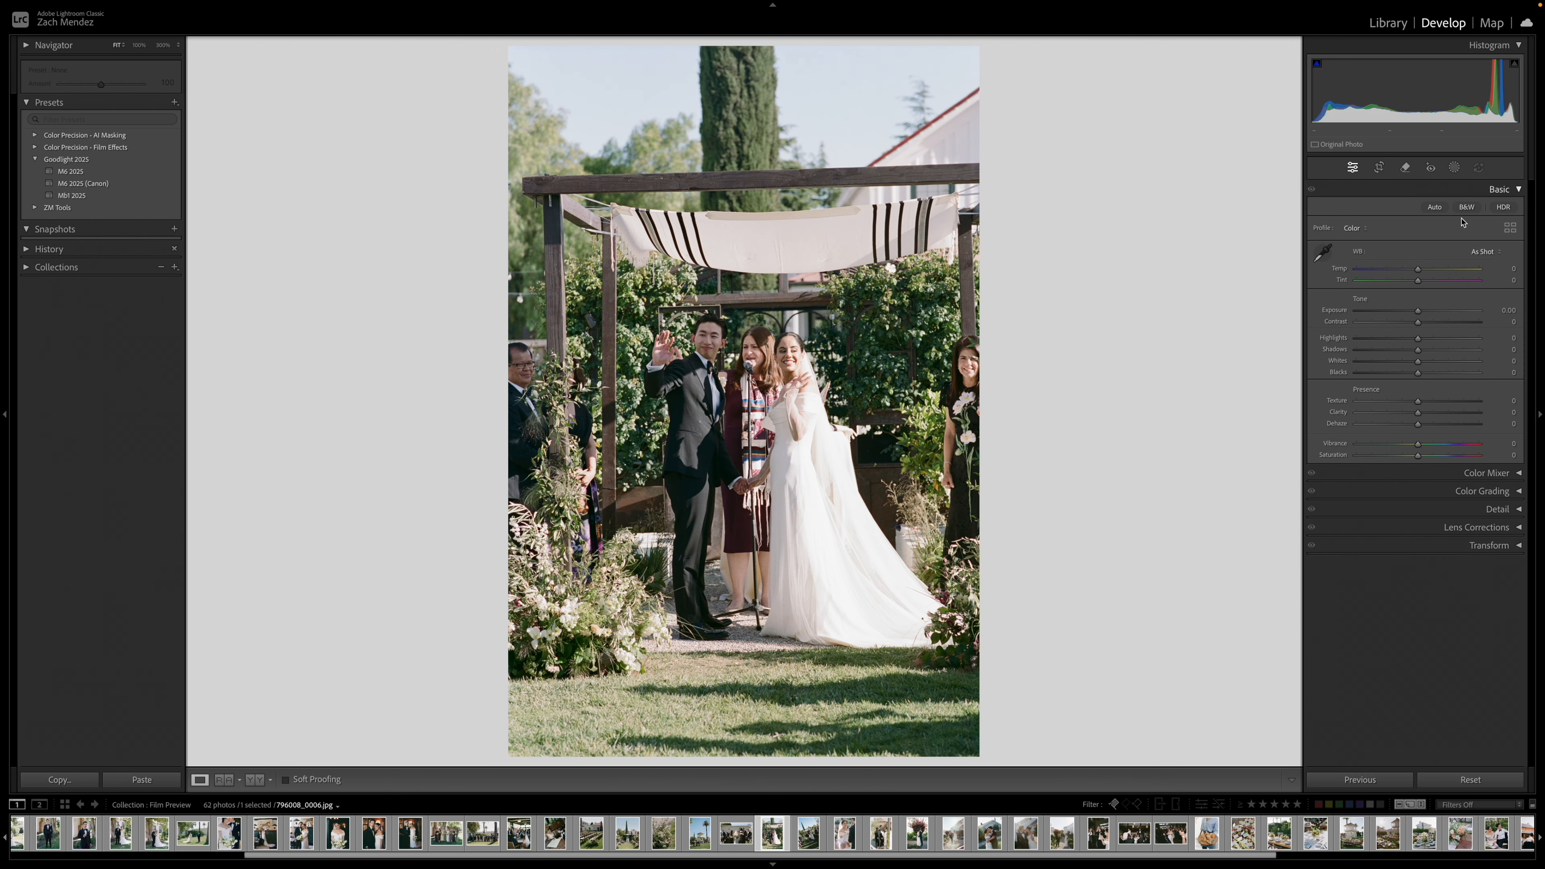
{"action": "mouse_move", "coordinate": [1402, 341]}
{"action": "left_mouse_down"}
{"action": "mouse_move", "coordinate": [1414, 311]}
{"action": "mouse_move", "coordinate": [1405, 360]}
{"action": "left_mouse_up"}
{"action": "key", "text": "r"}
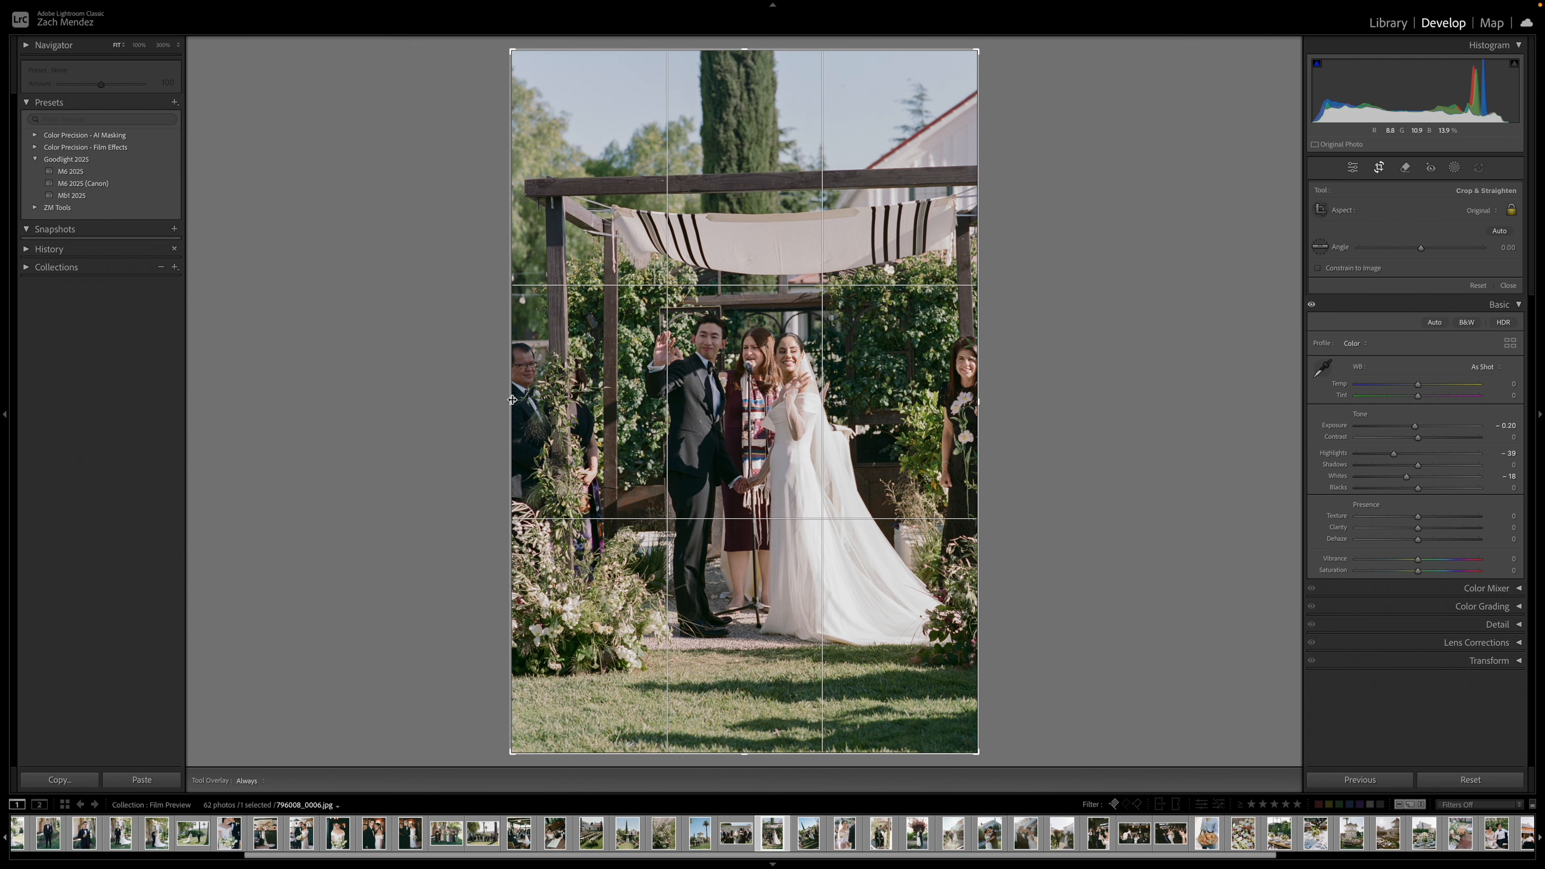
{"action": "left_click_drag", "start_coordinate": [886, 765], "coordinate": [876, 764]}
{"action": "key", "text": "r"}
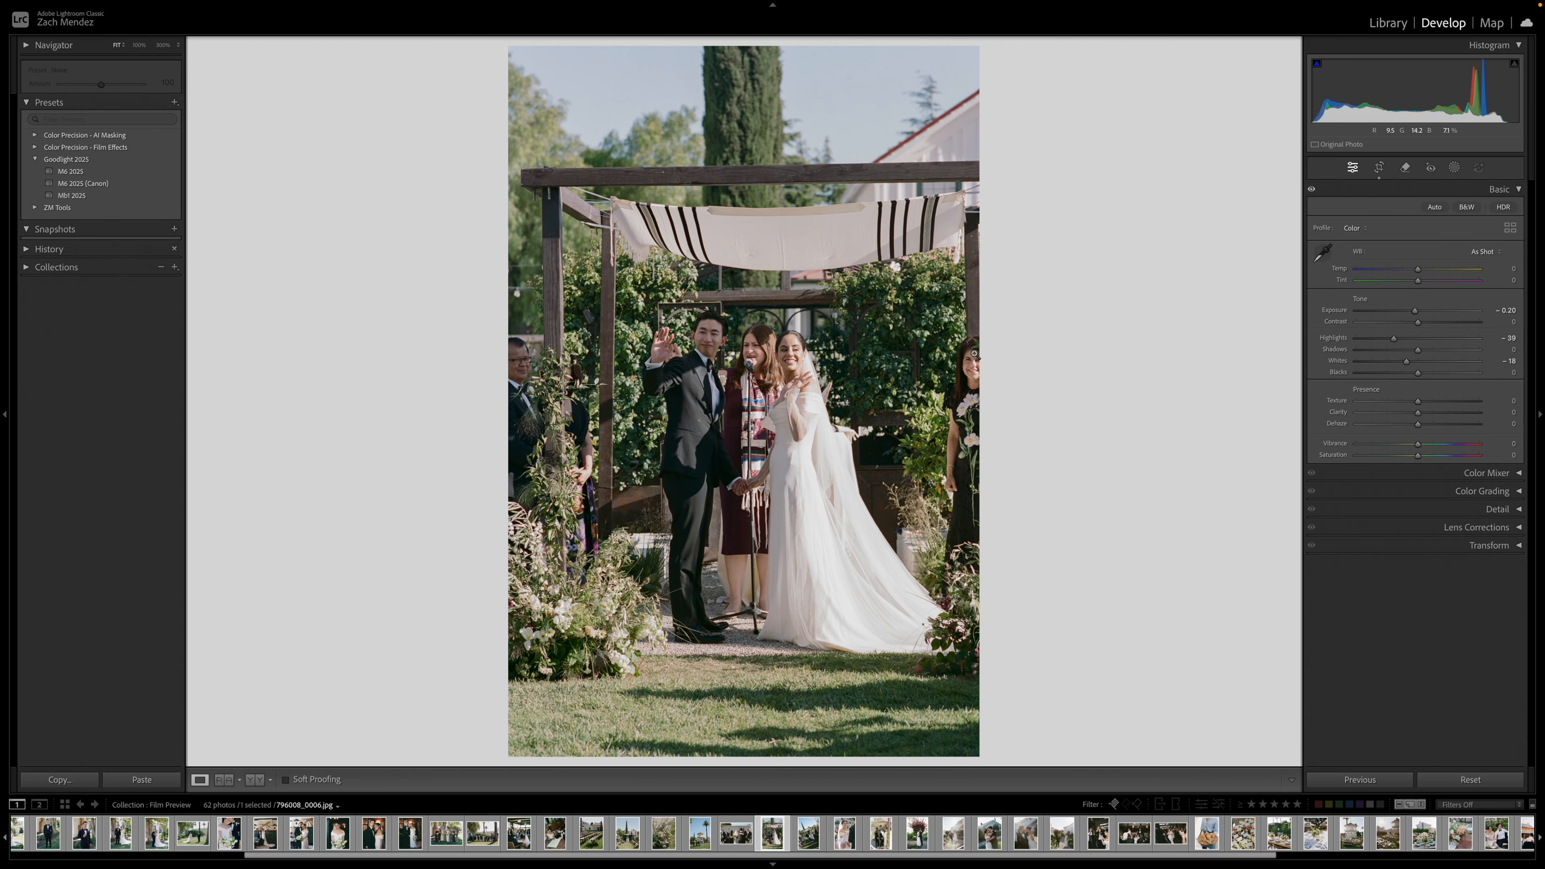
{"action": "mouse_move", "coordinate": [1415, 311]}
{"action": "left_mouse_down"}
{"action": "mouse_move", "coordinate": [1432, 353]}
{"action": "mouse_move", "coordinate": [1392, 339]}
{"action": "mouse_move", "coordinate": [1414, 311]}
{"action": "left_mouse_up"}
- Set exposure to −0.20, highlights to −42 and shadows to +23 on the recessional photo, and crop it to a 4 x 3 aspect ratio
{"action": "key", "text": "Right"}
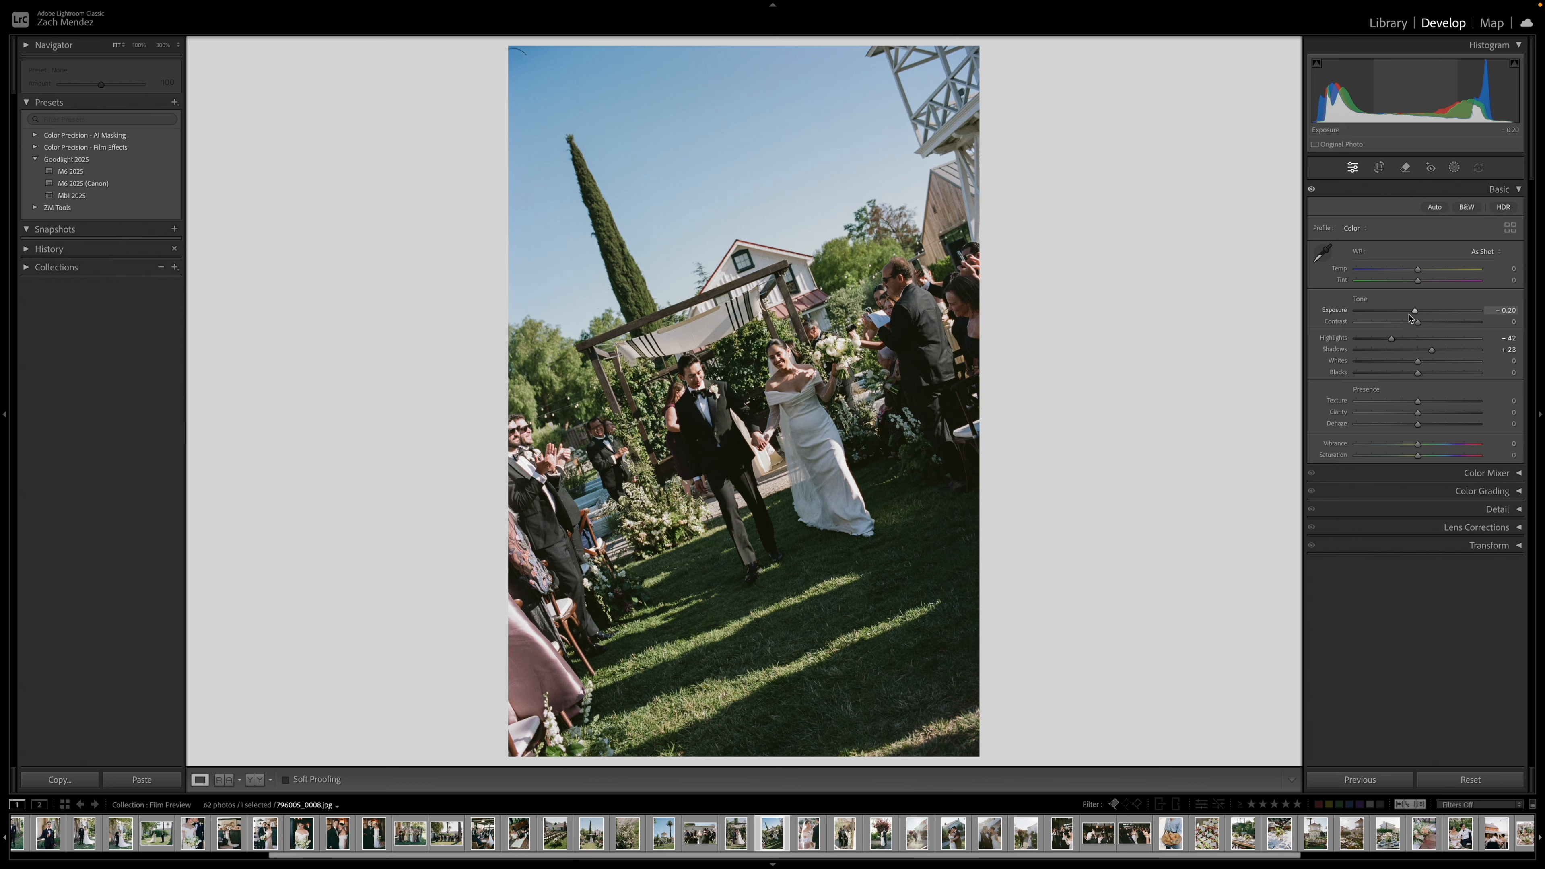
{"action": "key", "text": "r"}
{"action": "left_click_drag", "start_coordinate": [800, 755], "coordinate": [803, 741]}
{"action": "left_click_drag", "start_coordinate": [825, 629], "coordinate": [828, 614]}
{"action": "left_click", "coordinate": [1485, 213]}
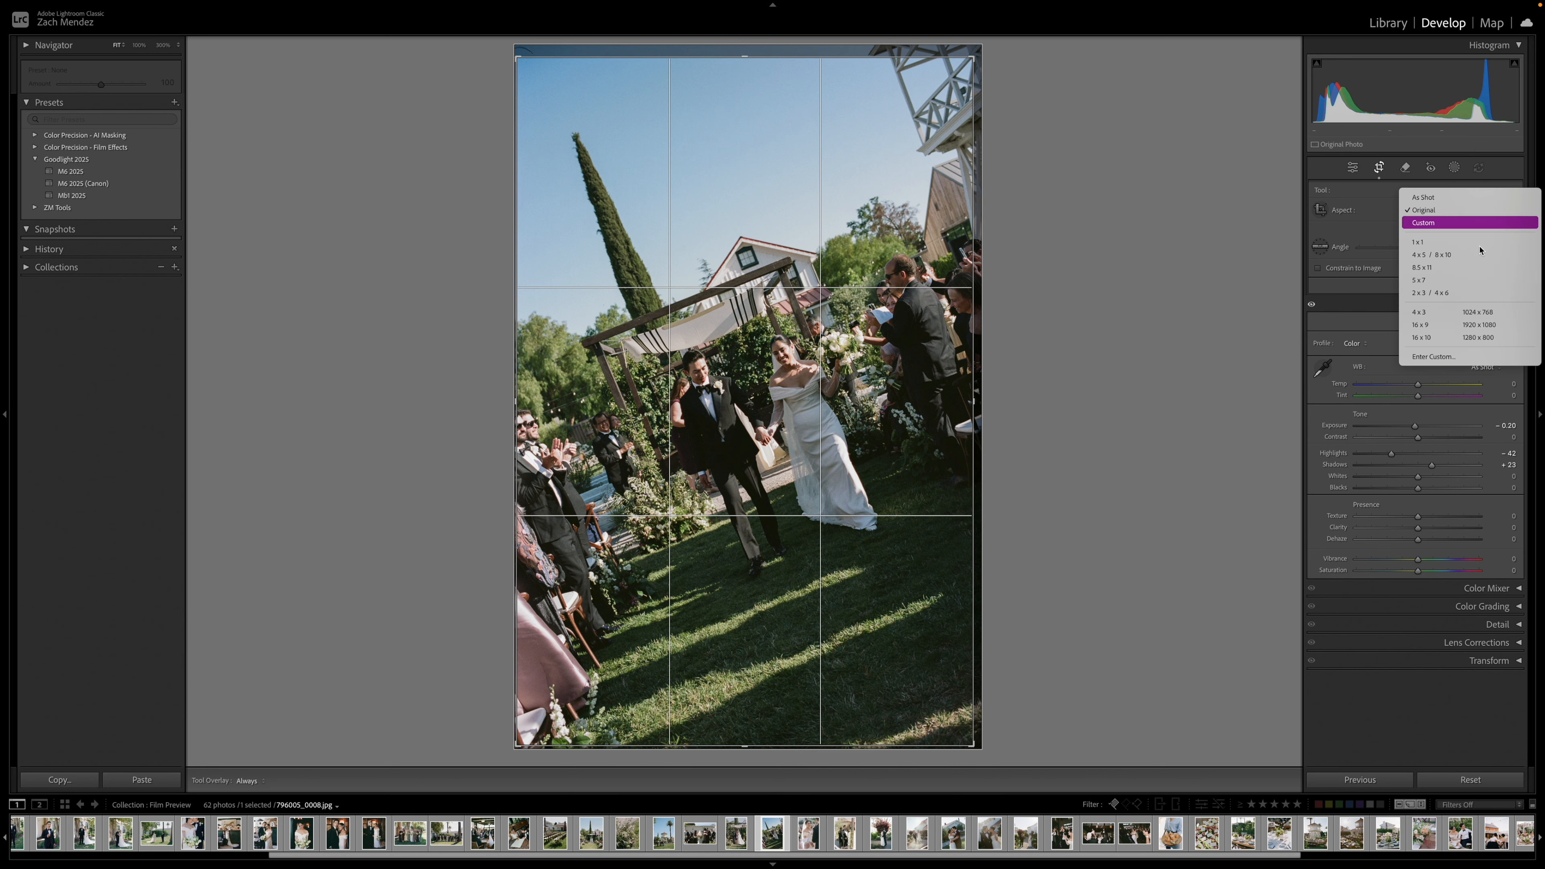
{"action": "left_click", "coordinate": [1471, 316]}
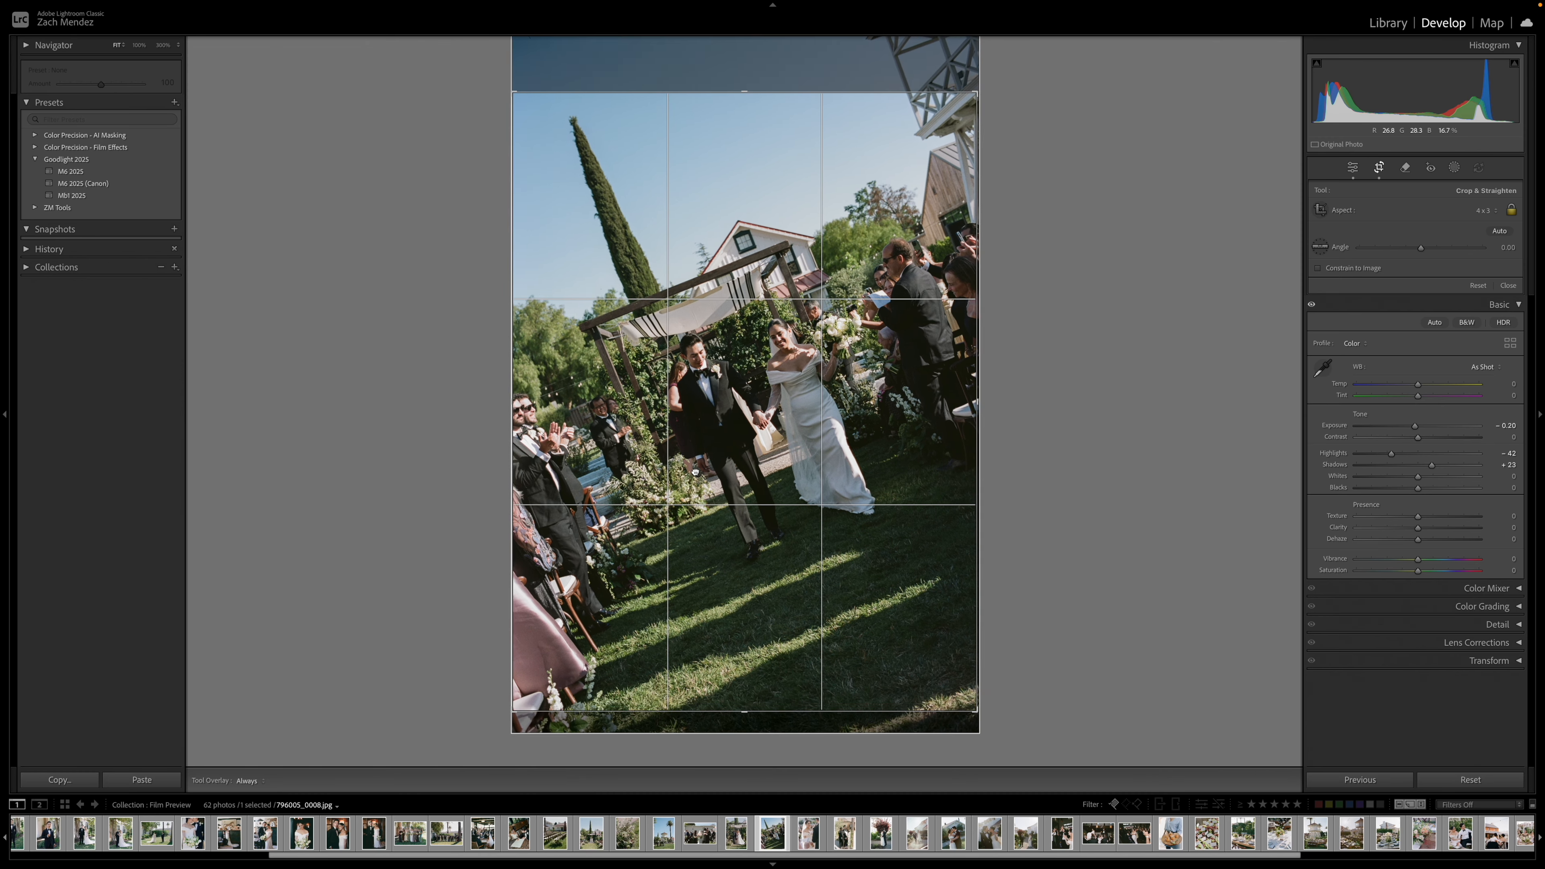
{"action": "left_click_drag", "start_coordinate": [684, 480], "coordinate": [683, 499]}
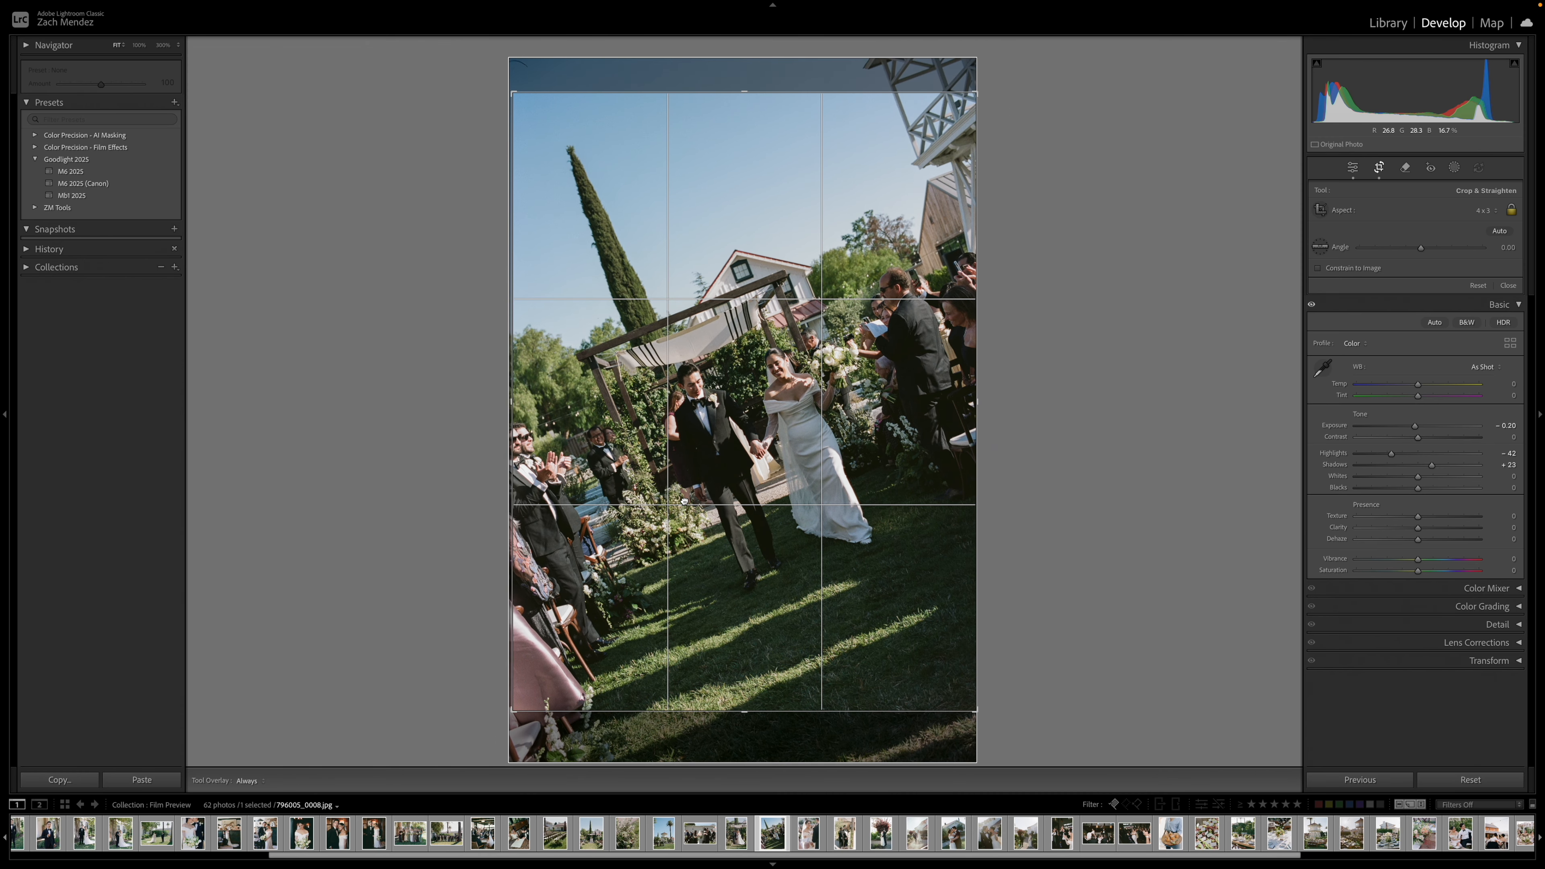
{"action": "key", "text": "Return"}
- Set contrast to −18 and exposure to −0.05 on the recessional photo, checking the couple up close
{"action": "left_click_drag", "start_coordinate": [1417, 322], "coordinate": [1411, 312]}
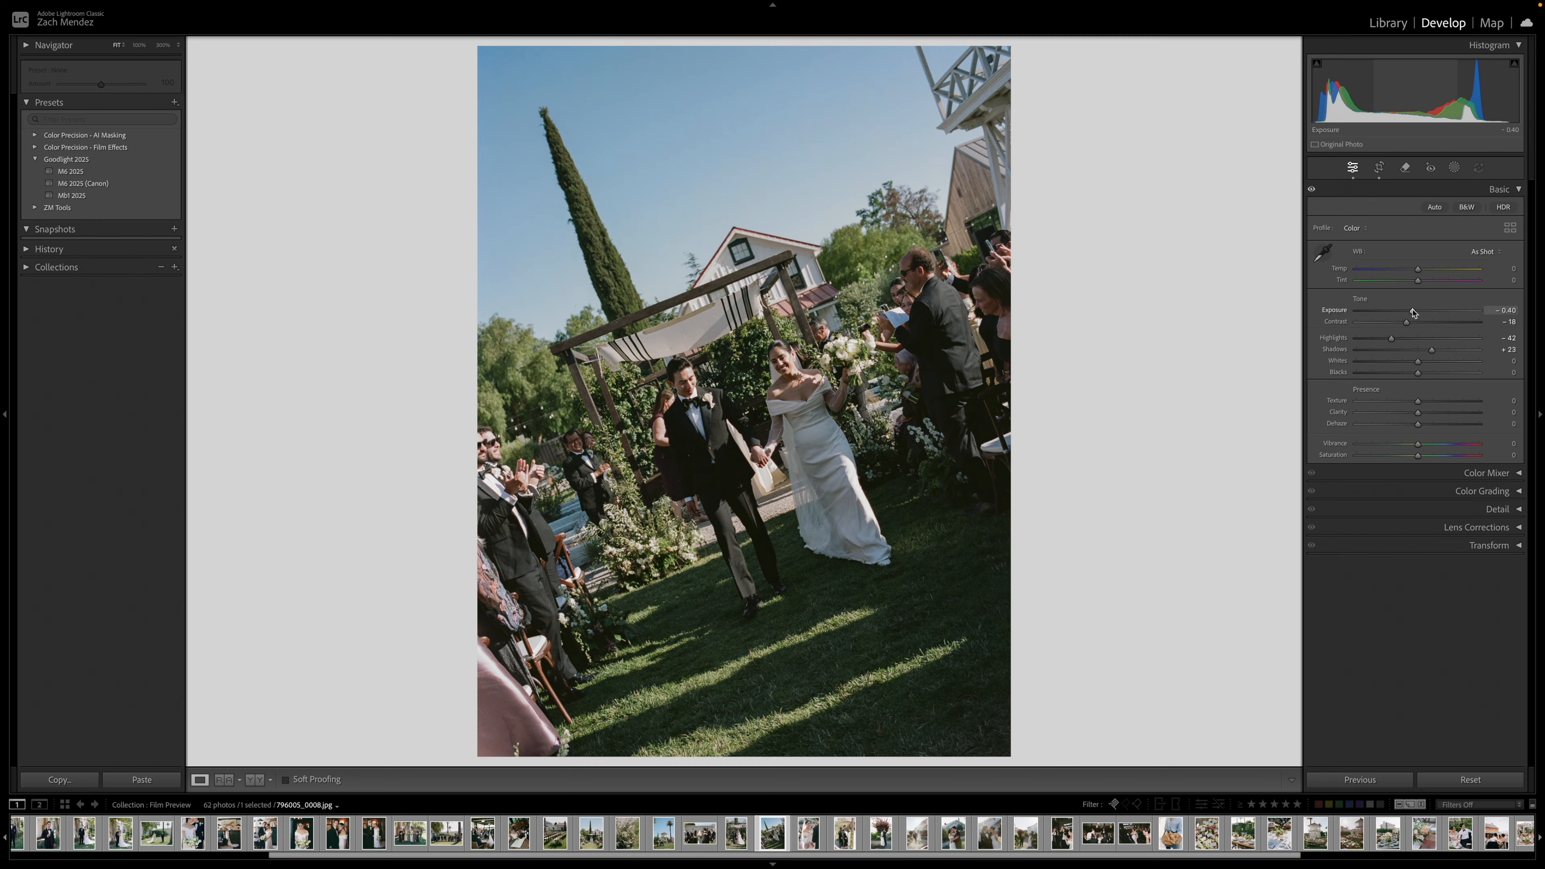
{"action": "left_click", "coordinate": [748, 319]}
{"action": "scroll", "coordinate": [779, 321], "scroll_direction": "down", "scroll_amount": 4}
{"action": "scroll", "coordinate": [647, 329], "scroll_direction": "down", "scroll_amount": 2}
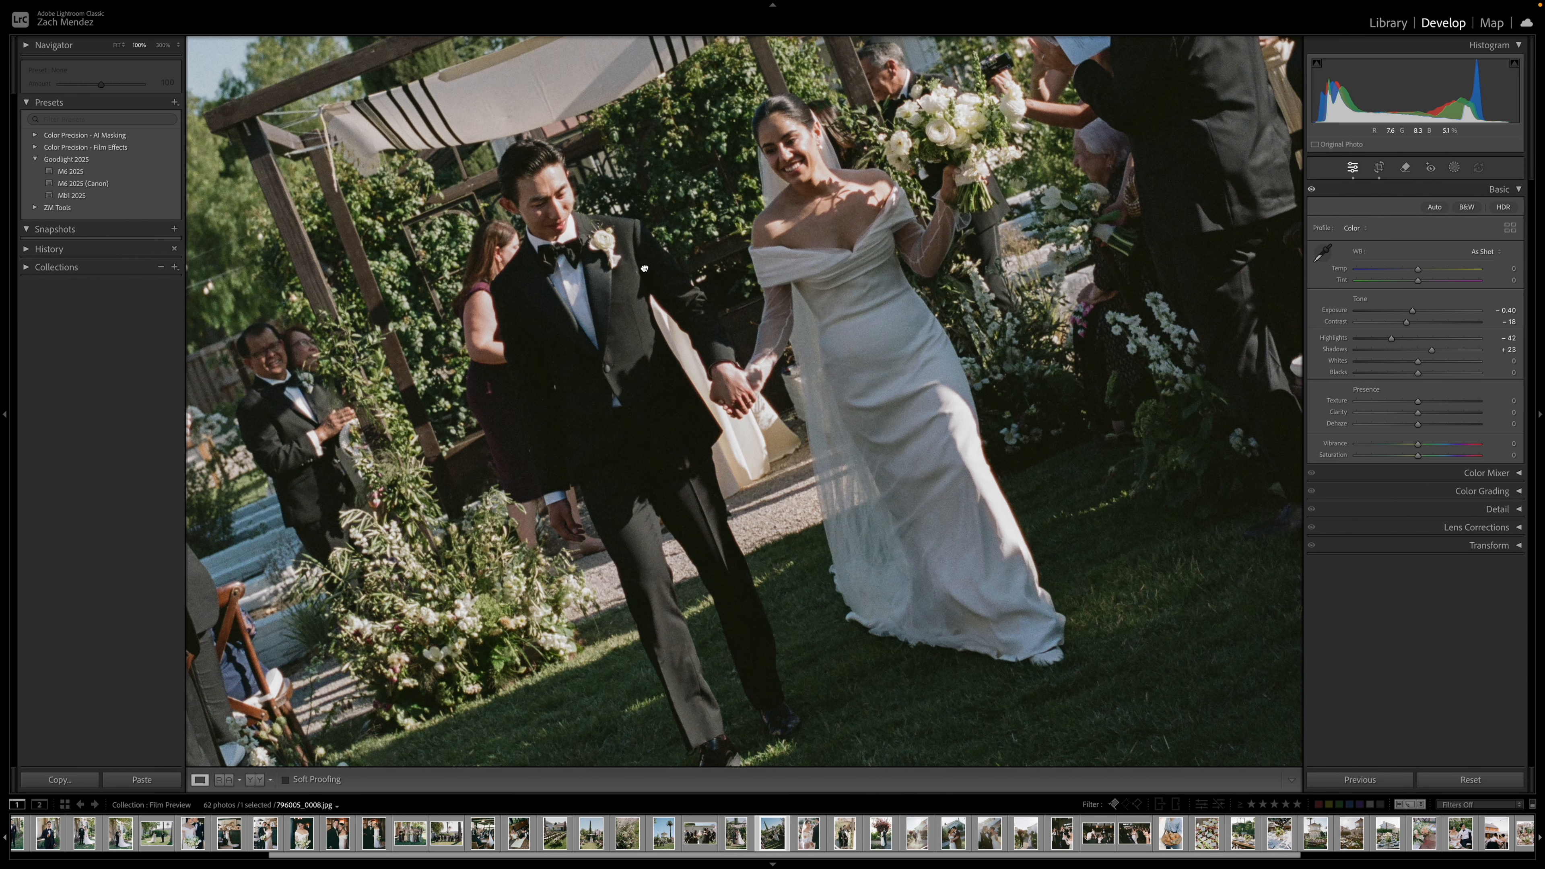
{"action": "left_click", "coordinate": [1149, 291]}
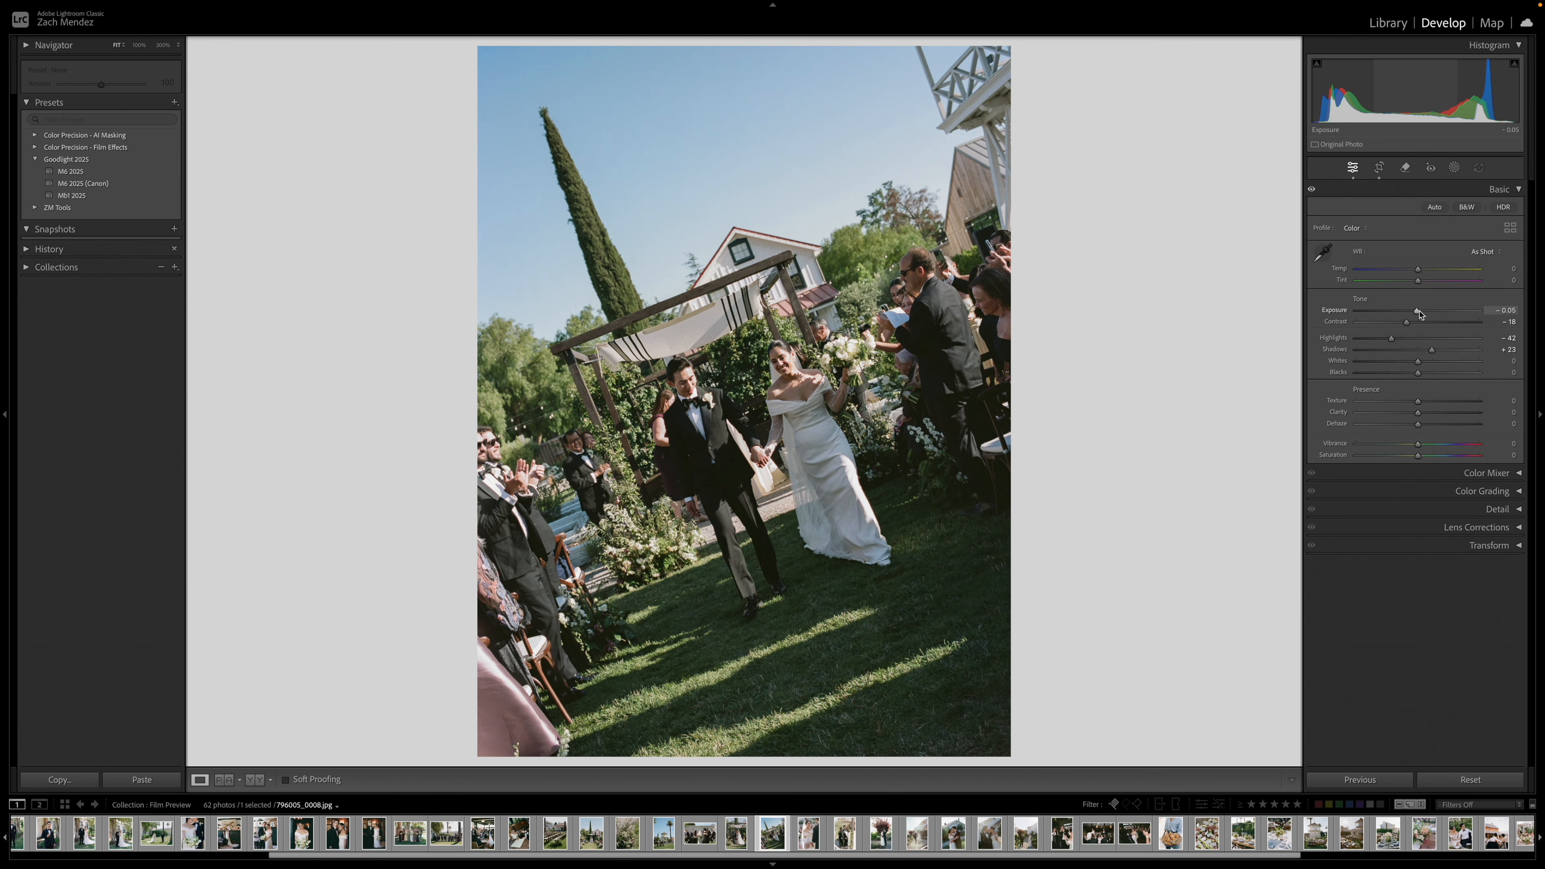
- Set exposure to −0.35 on the bride's vows photo, and move it with the groom's vows photo ahead of the recessional photo
{"action": "key", "text": "Right"}
{"action": "left_click_drag", "start_coordinate": [1419, 313], "coordinate": [1412, 313]}
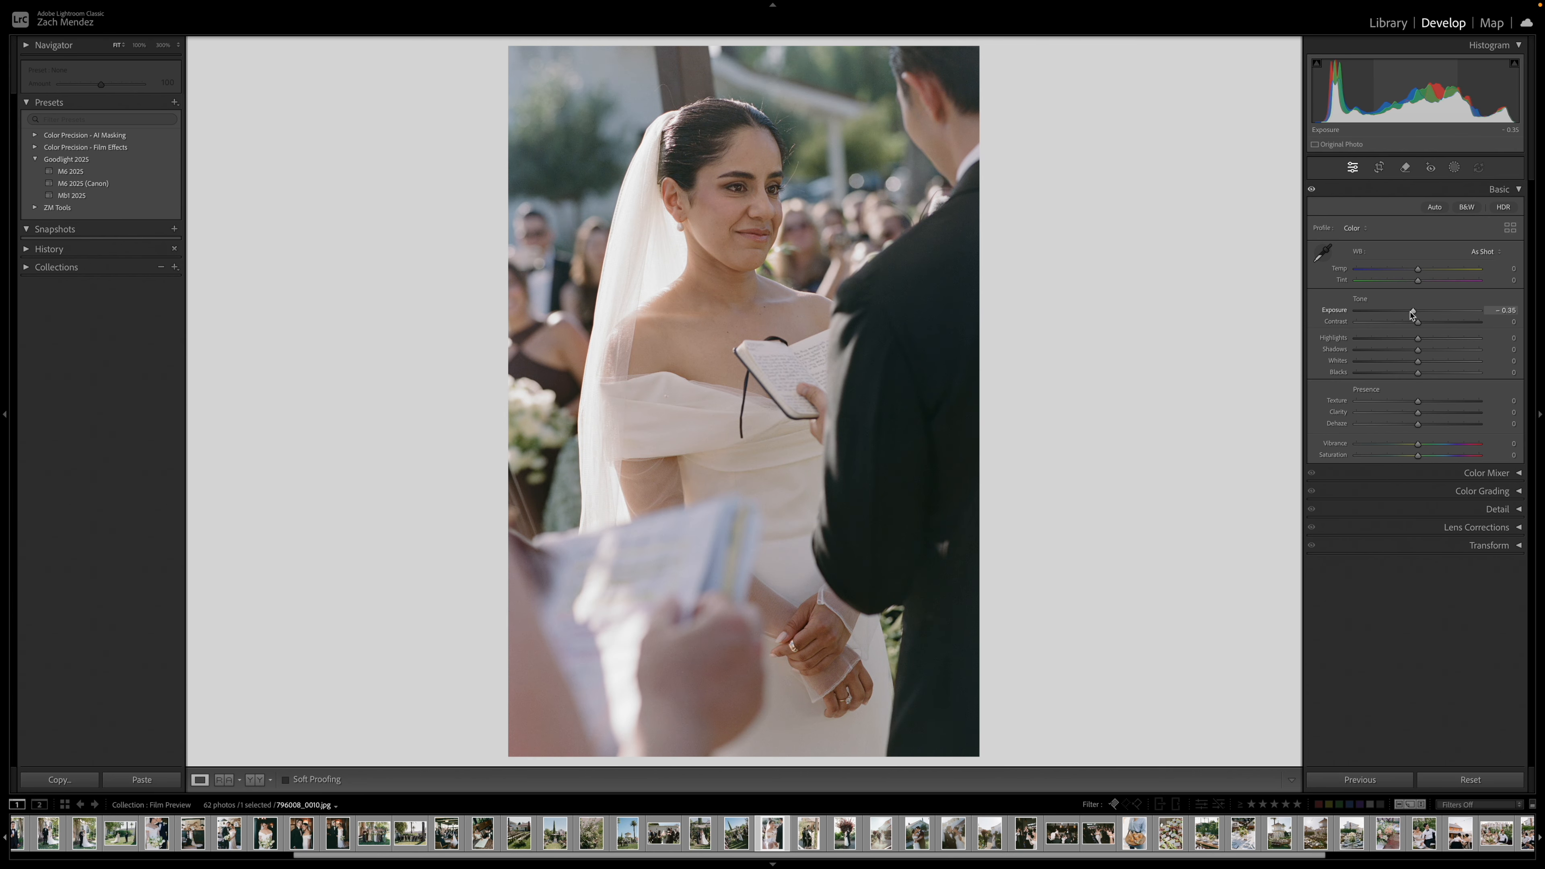
{"action": "key", "text": "g"}
{"action": "left_click", "coordinate": [637, 625], "text": "shift"}
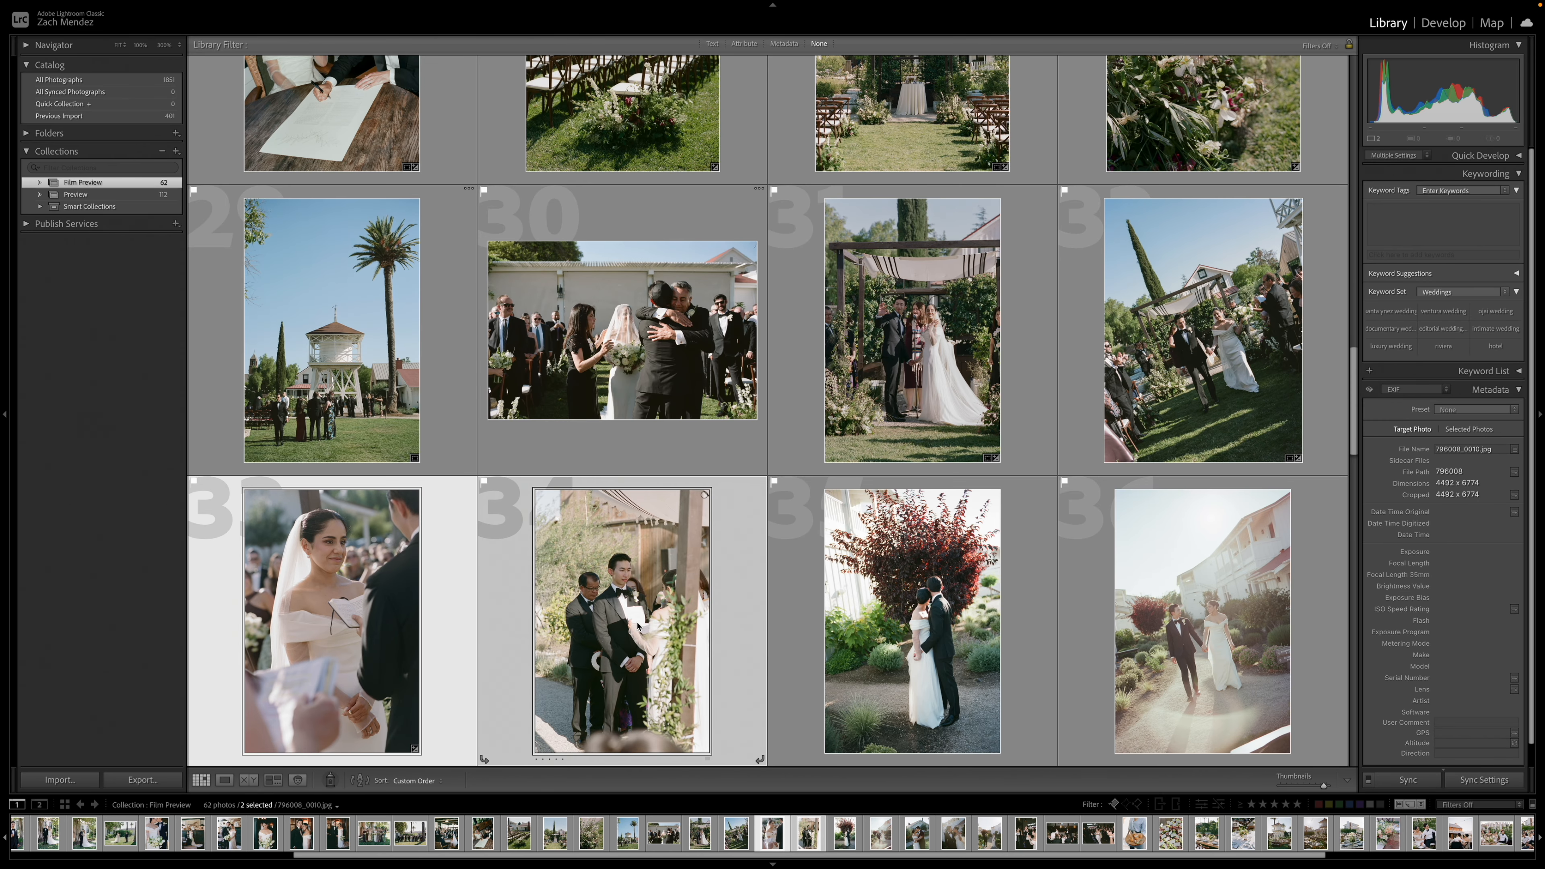
{"action": "left_click_drag", "start_coordinate": [637, 625], "coordinate": [1154, 353]}
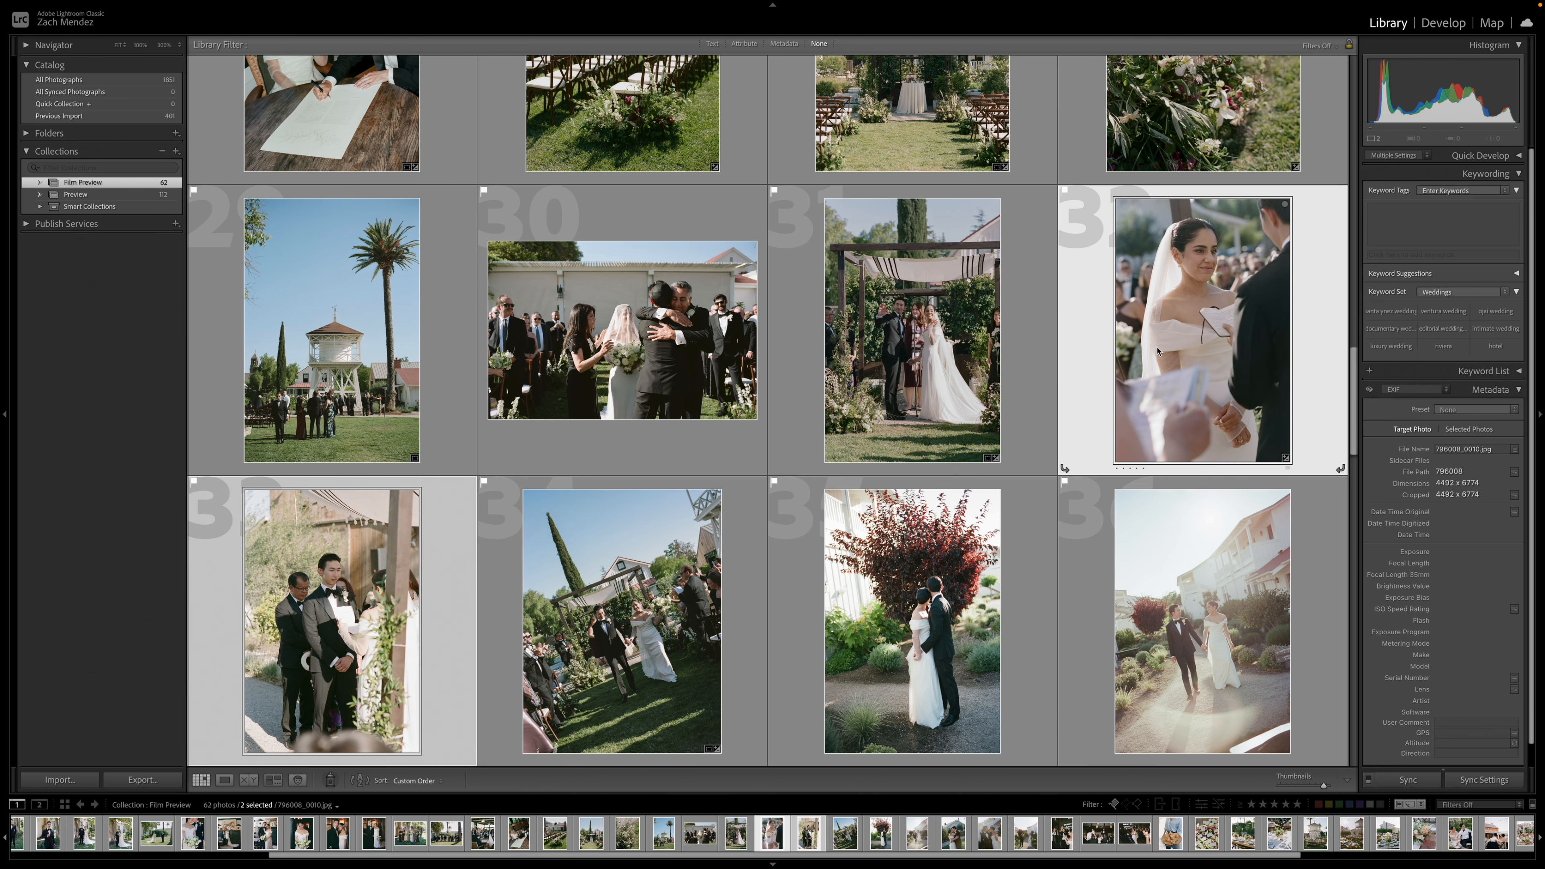
- Crop the groom's vows photo tighter around the groom and compare it with the bride's vows photo
{"action": "key", "text": "d"}
{"action": "key", "text": "Right"}
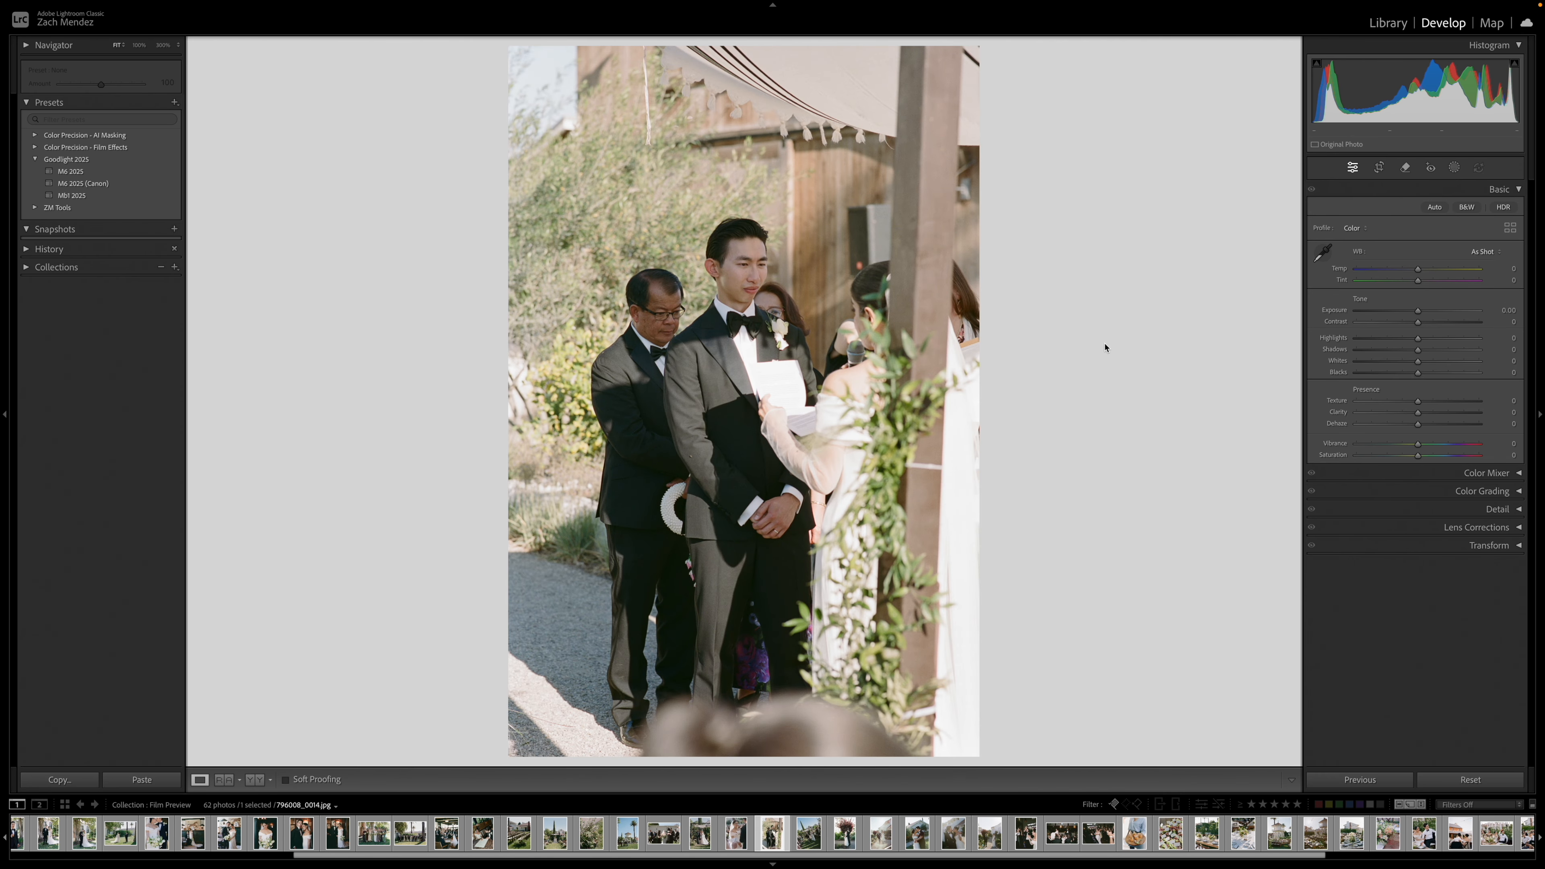
{"action": "key", "text": "r"}
{"action": "left_click_drag", "start_coordinate": [979, 46], "coordinate": [947, 95]}
{"action": "left_click_drag", "start_coordinate": [815, 144], "coordinate": [762, 173]}
{"action": "key", "text": "Return"}
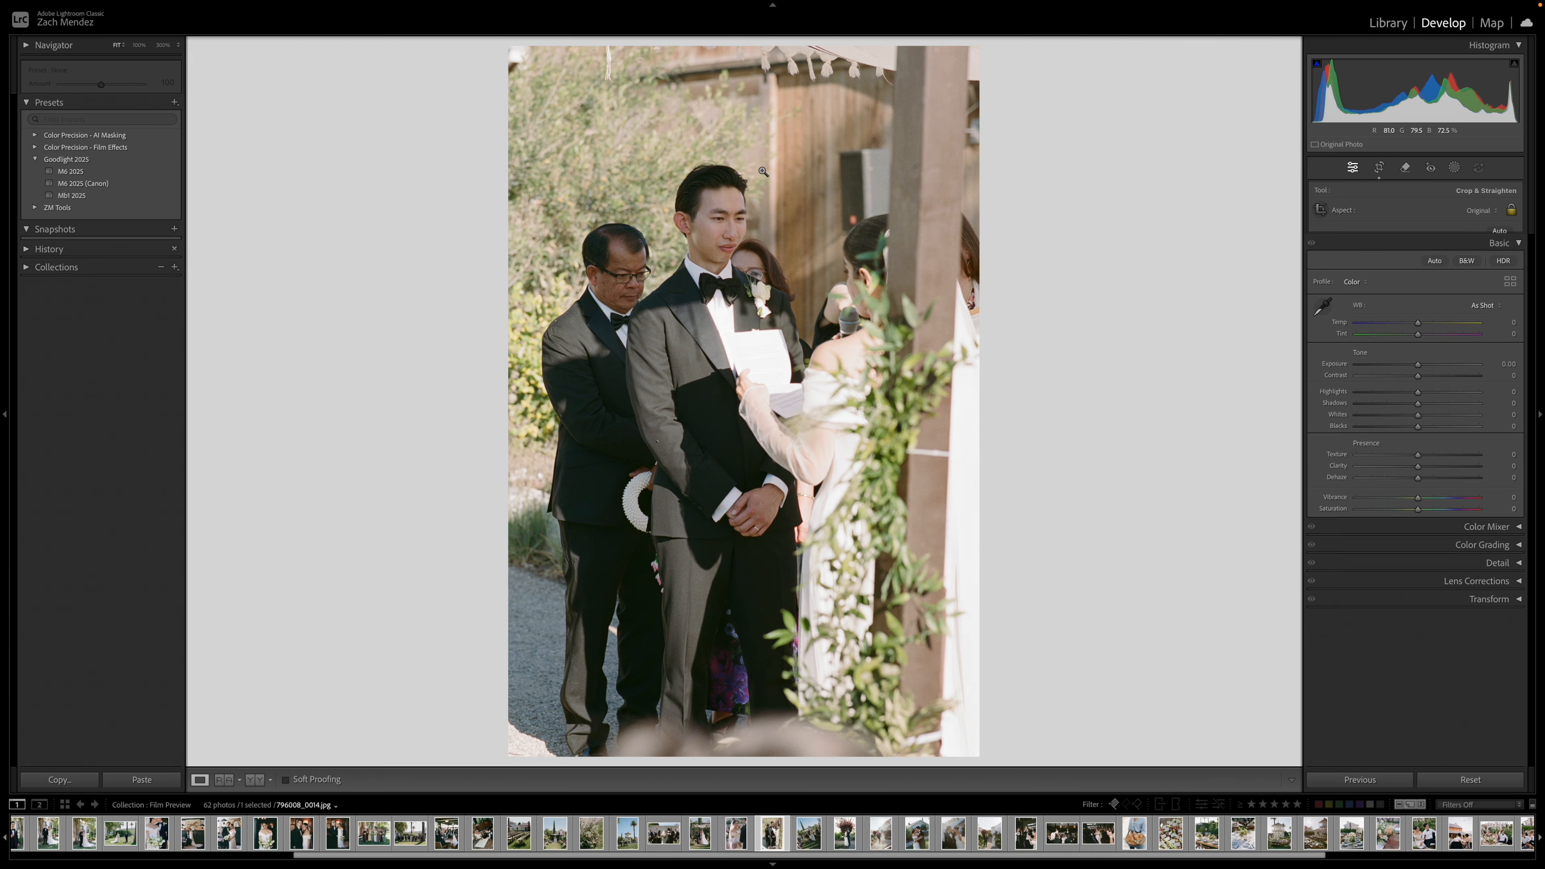
{"action": "left_click", "coordinate": [744, 217]}
{"action": "left_click", "coordinate": [744, 217]}
{"action": "key", "text": "Left"}
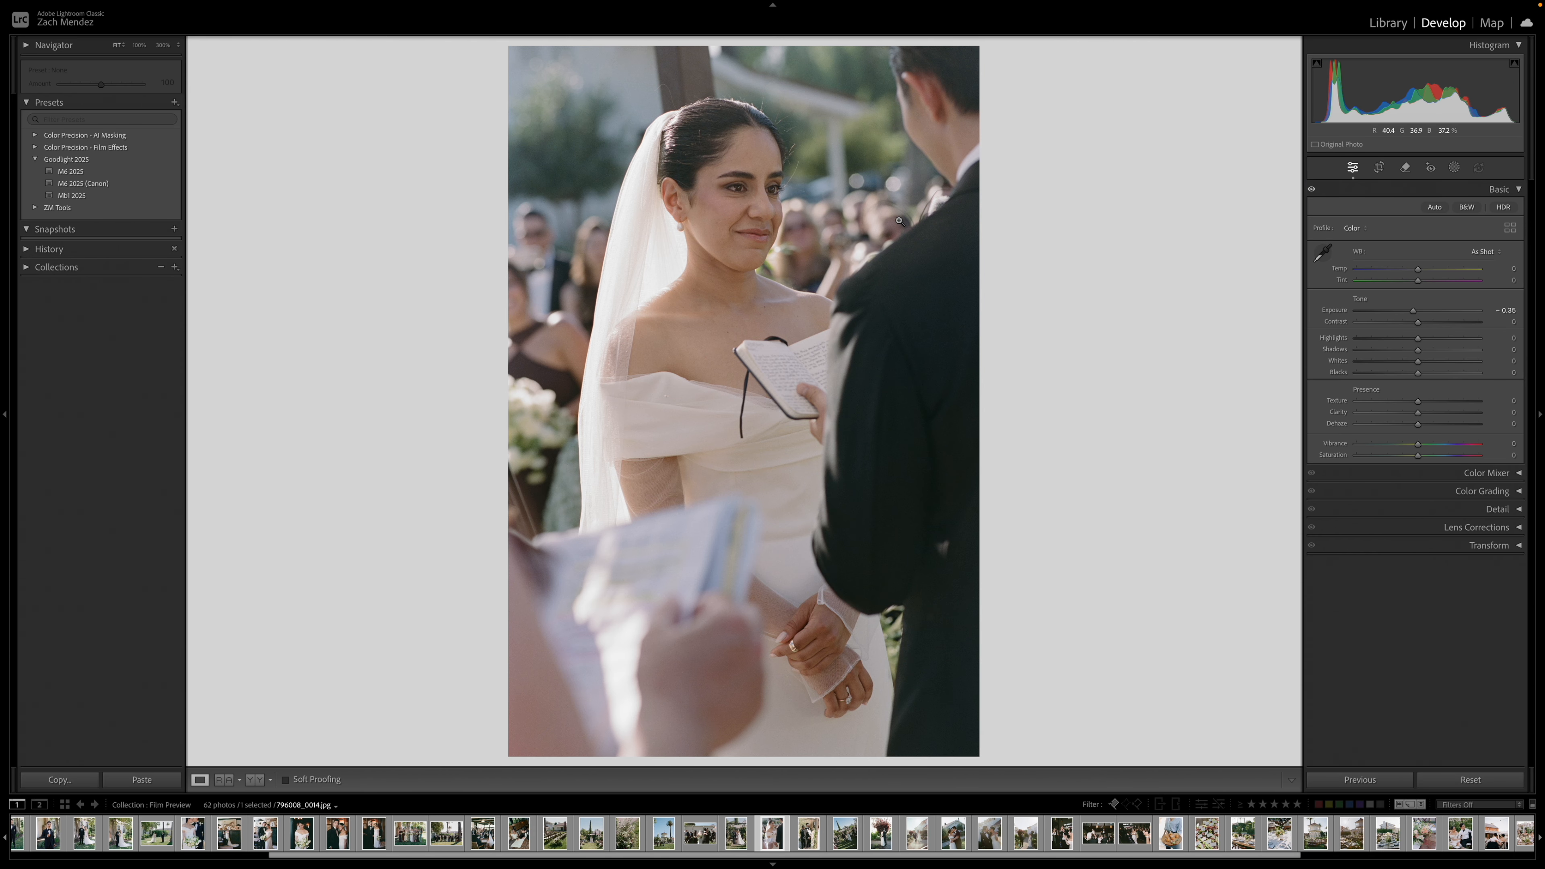
{"action": "key", "text": "Right"}
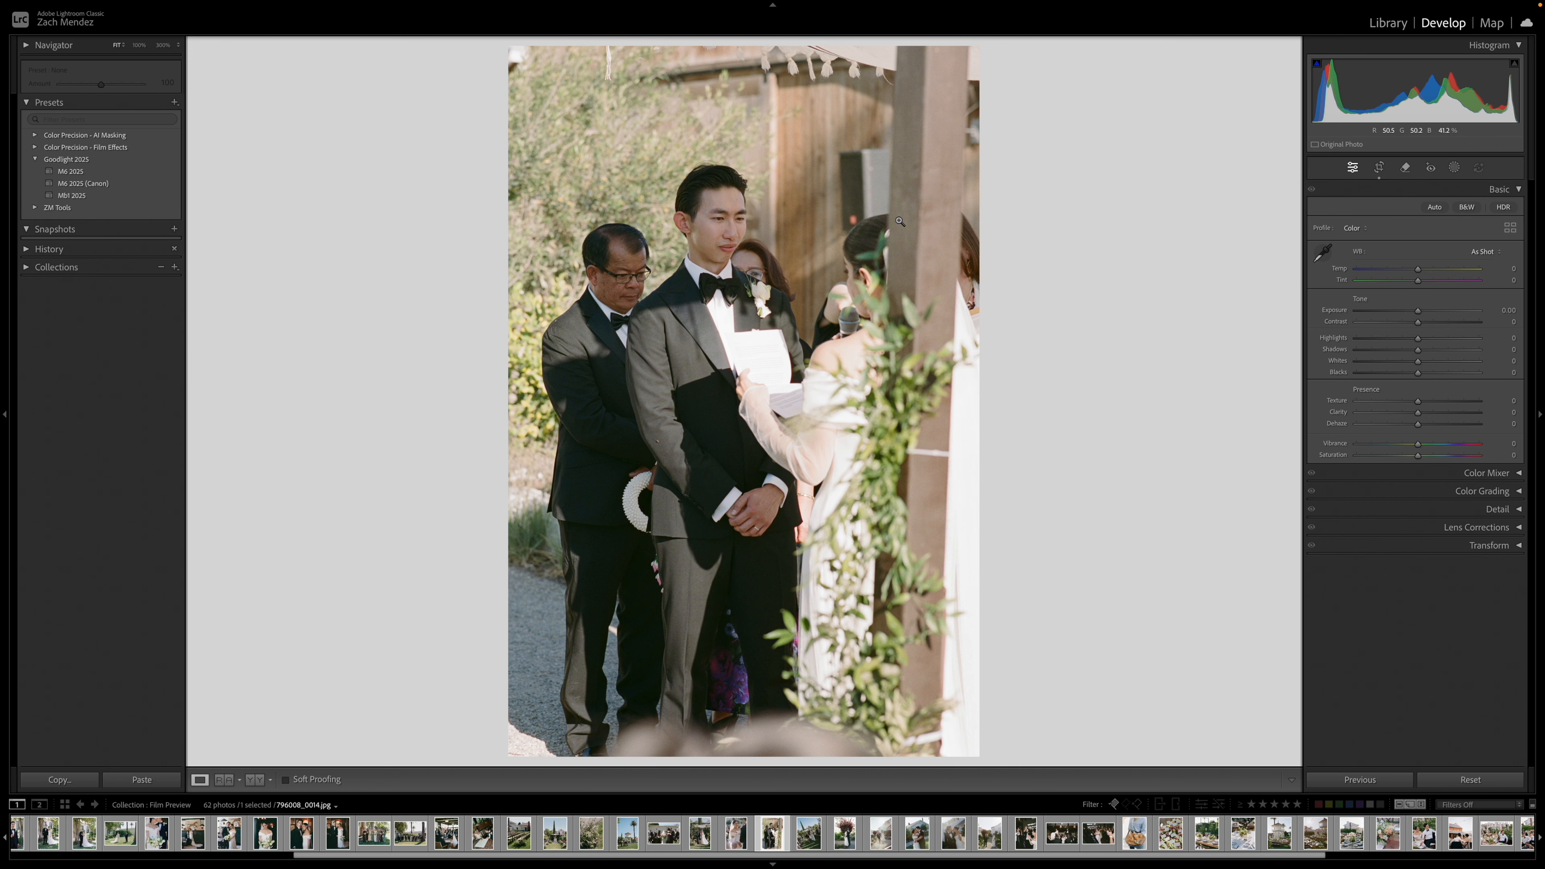
- Straighten the couple's red-leaf tree portrait to an angle of 1.78, set exposure to −0.45 and lower the highlights
{"action": "key", "text": "Left"}
{"action": "key", "text": "Left"}
{"action": "key", "text": "r"}
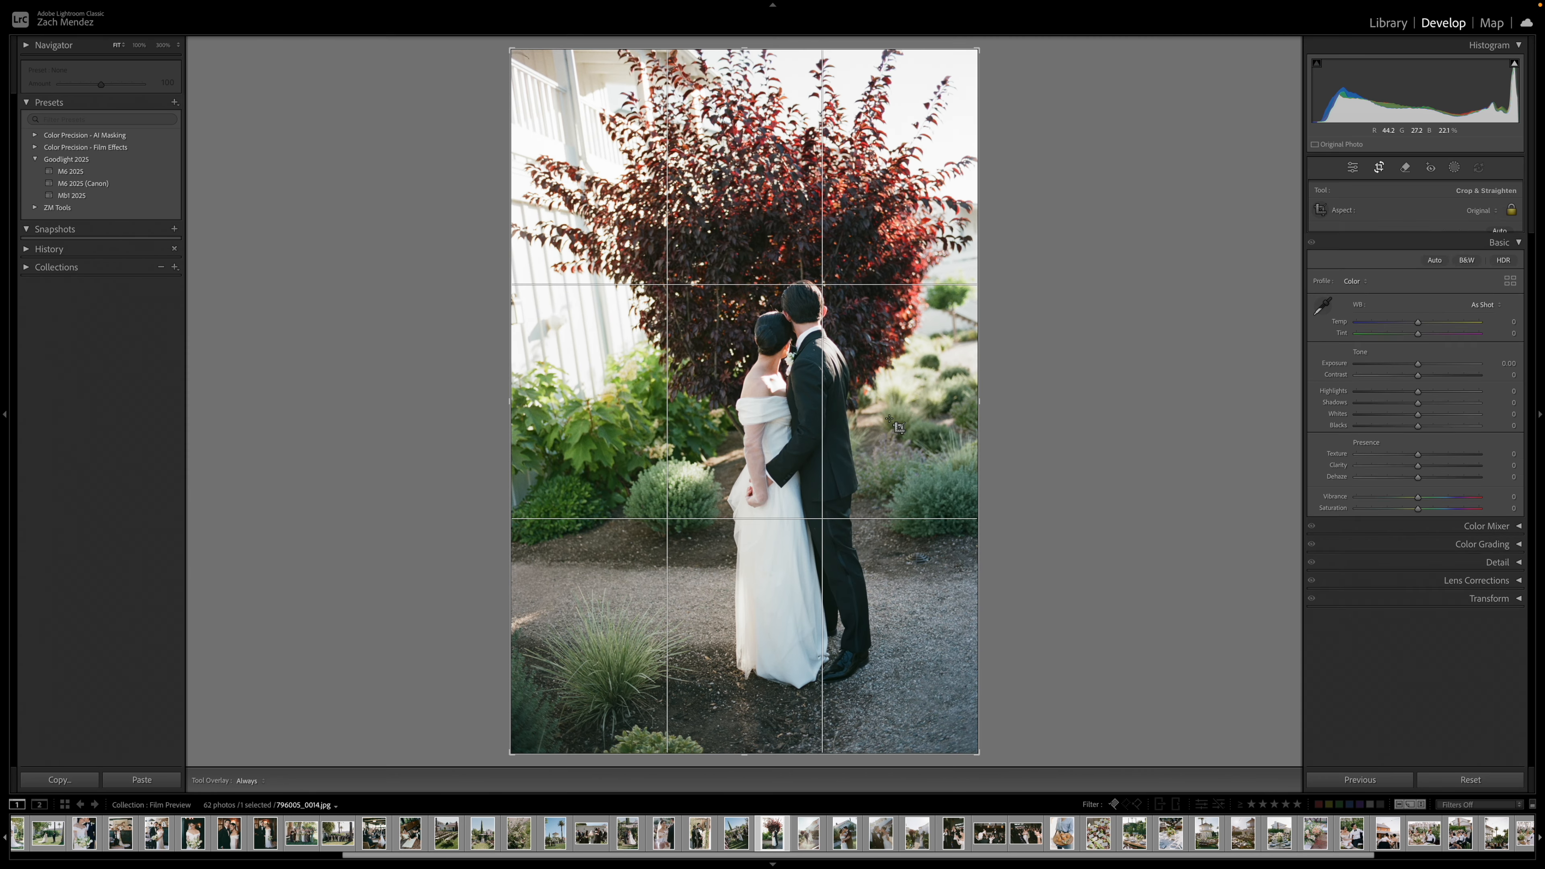
{"action": "left_click_drag", "start_coordinate": [993, 719], "coordinate": [961, 702]}
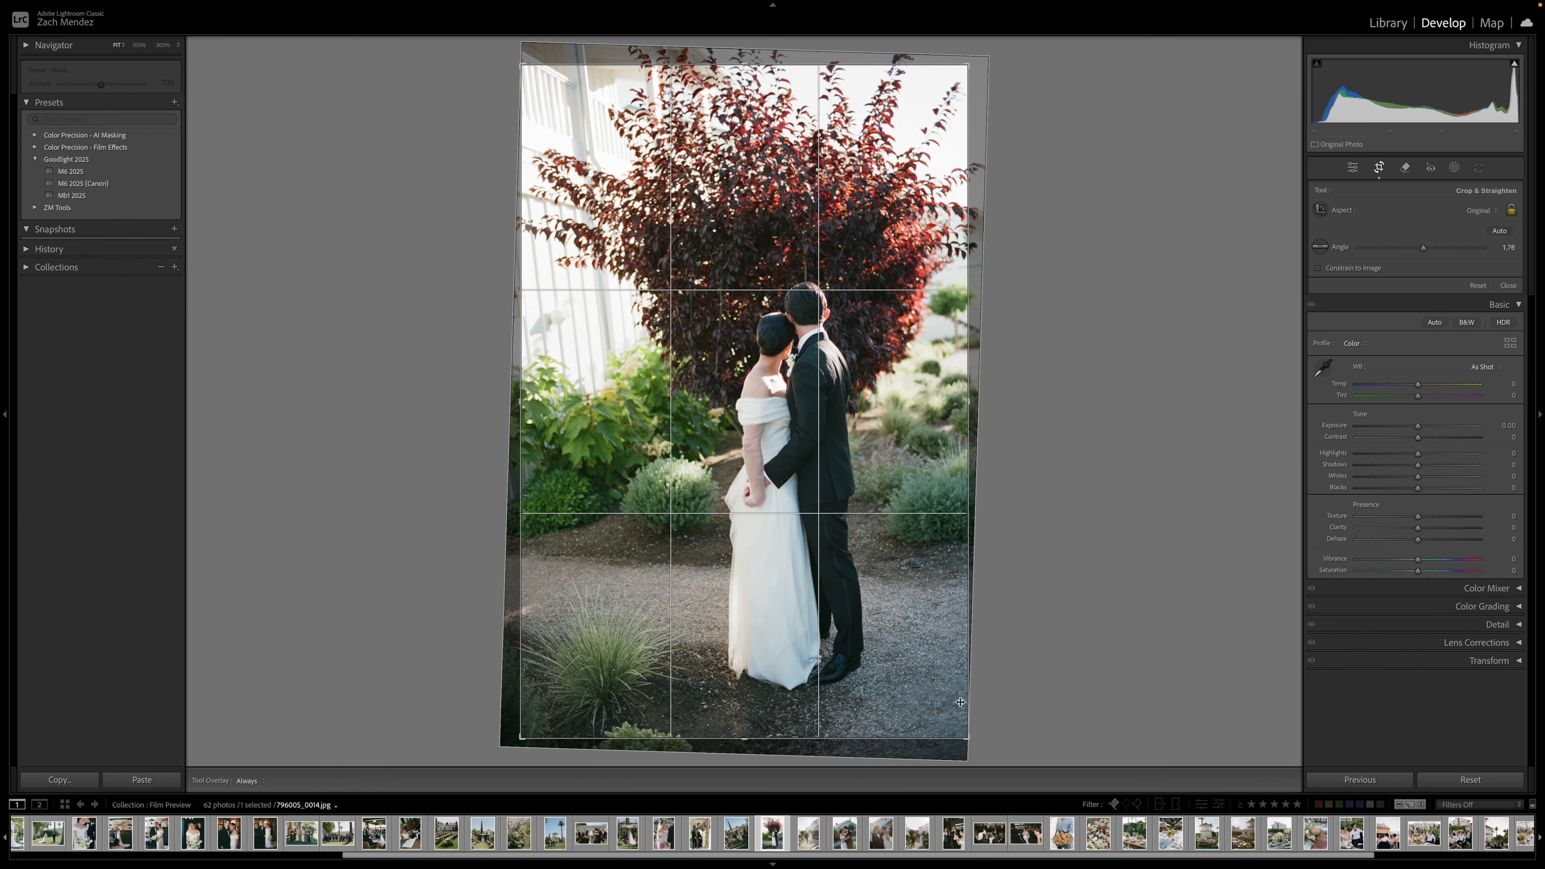
{"action": "key", "text": "r"}
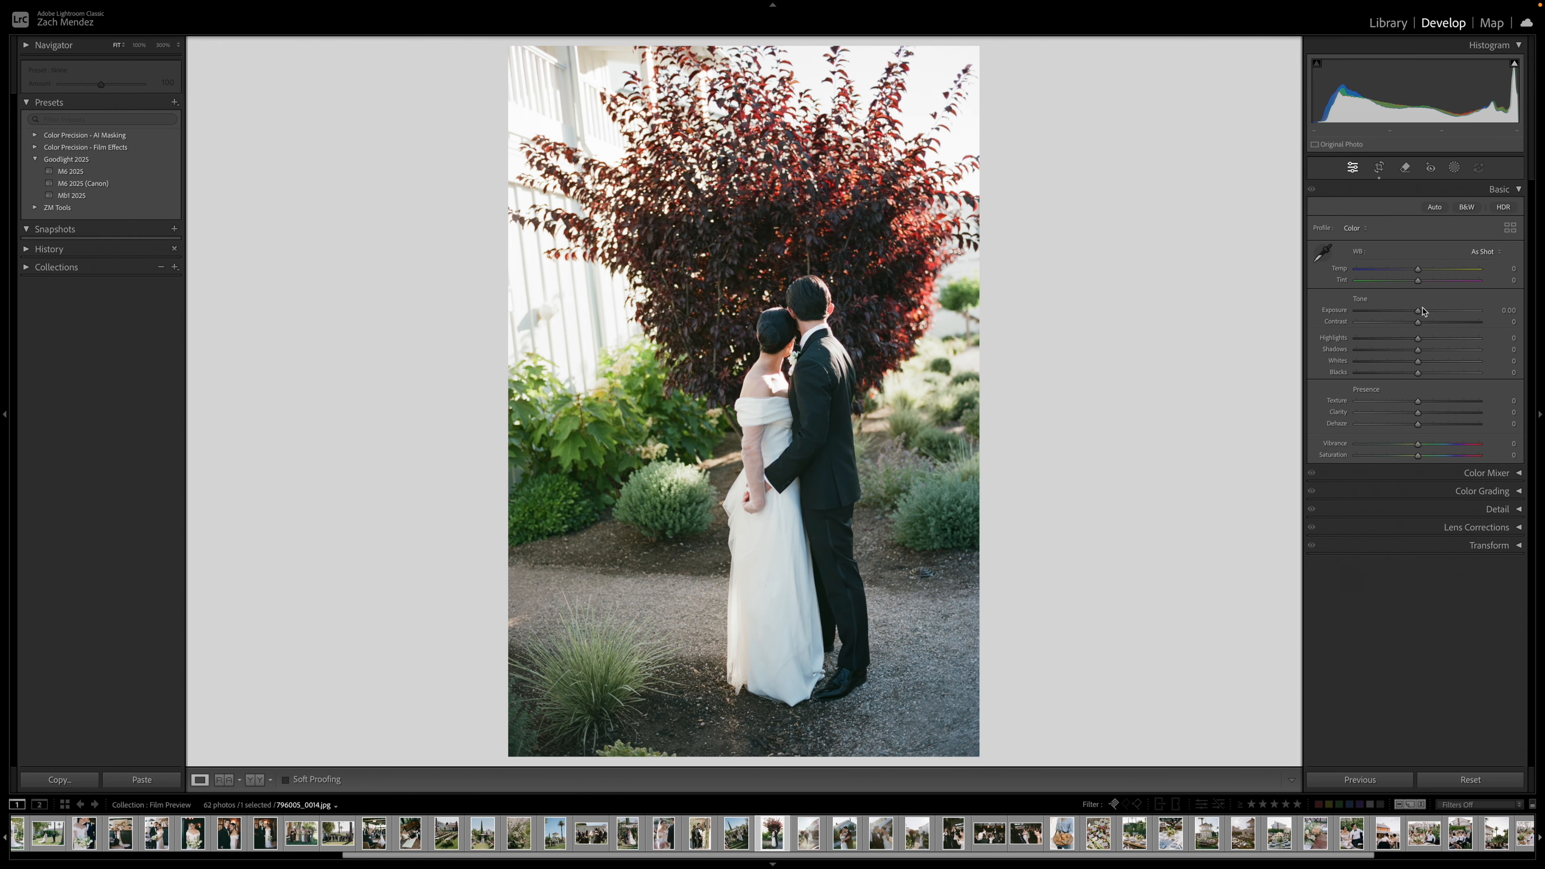
{"action": "left_click_drag", "start_coordinate": [1422, 311], "coordinate": [1412, 313]}
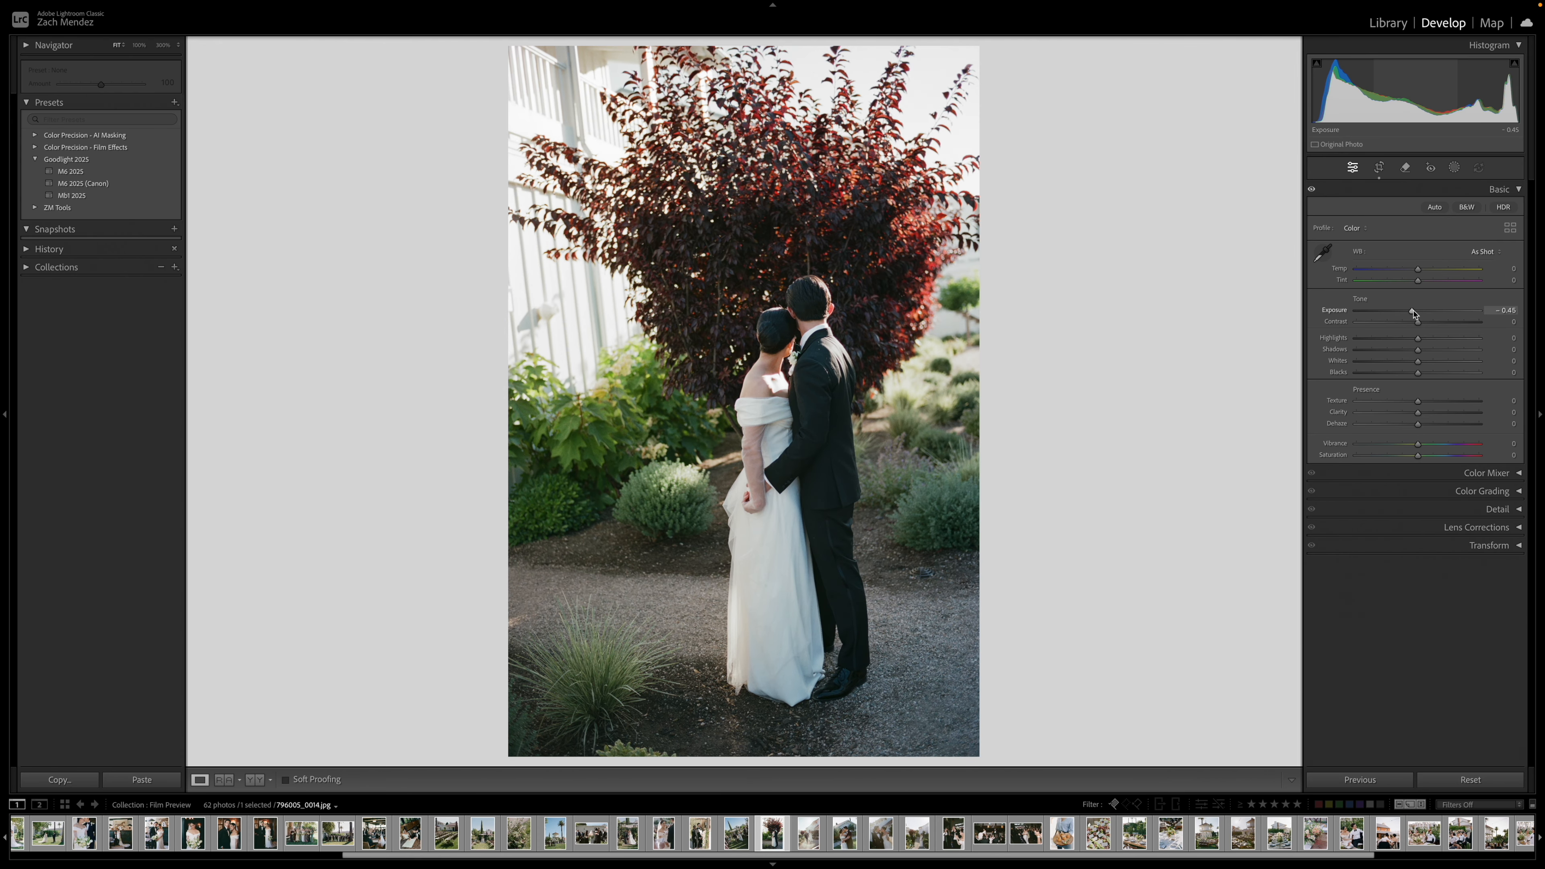
{"action": "left_click_drag", "start_coordinate": [1410, 340], "coordinate": [1408, 344]}
- Set exposure to −0.25, highlights to −24, shadows to +7 and blacks to −22 on the garden path photo, and crop it tighter
{"action": "key", "text": "Right"}
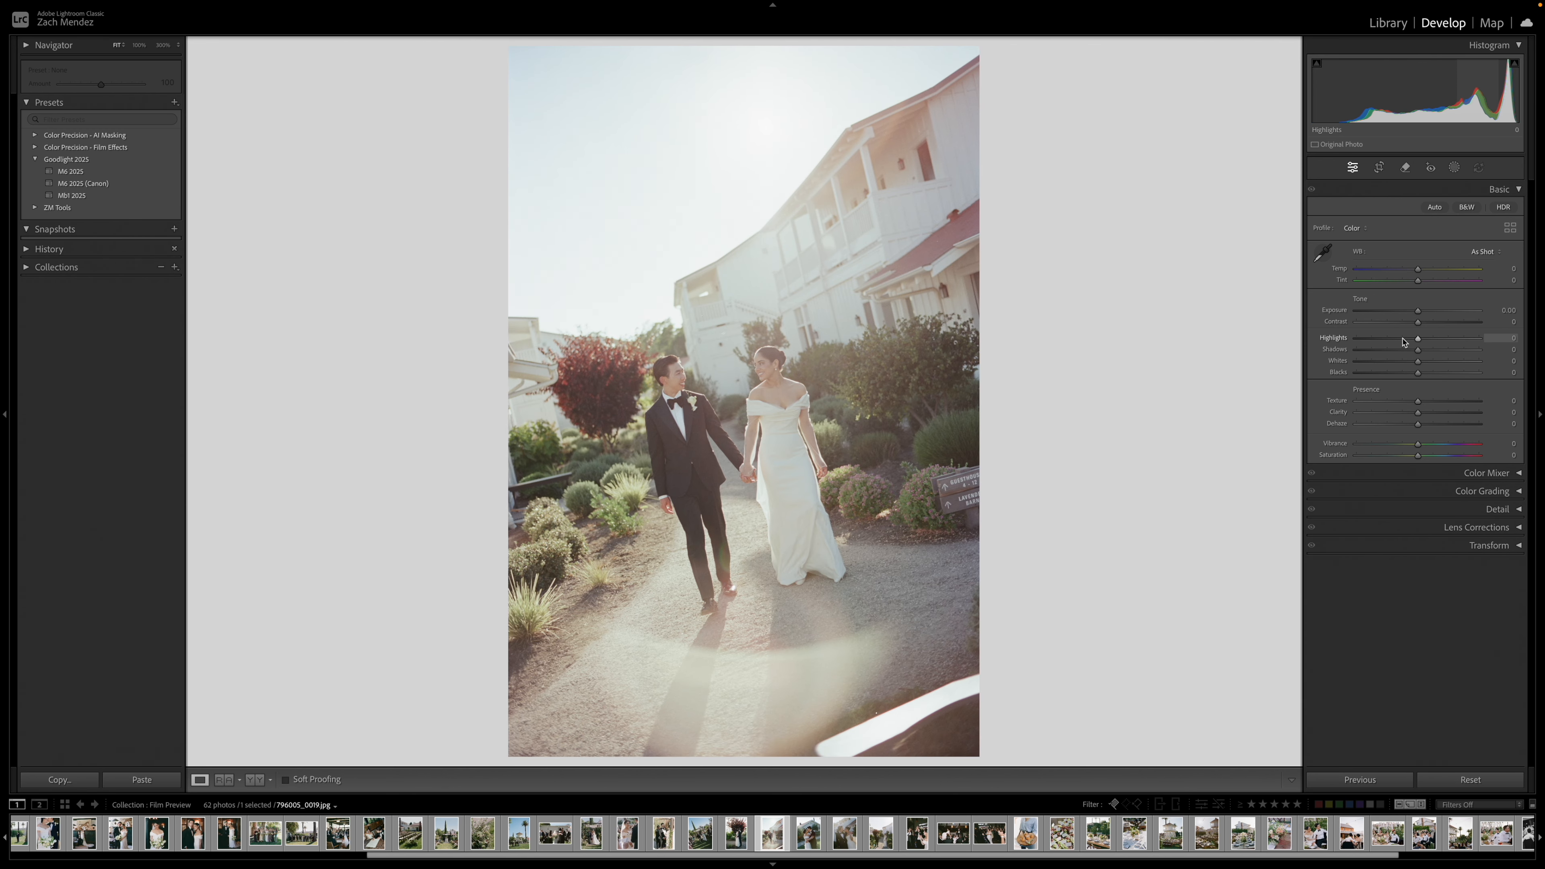
{"action": "left_click_drag", "start_coordinate": [1417, 311], "coordinate": [1404, 374]}
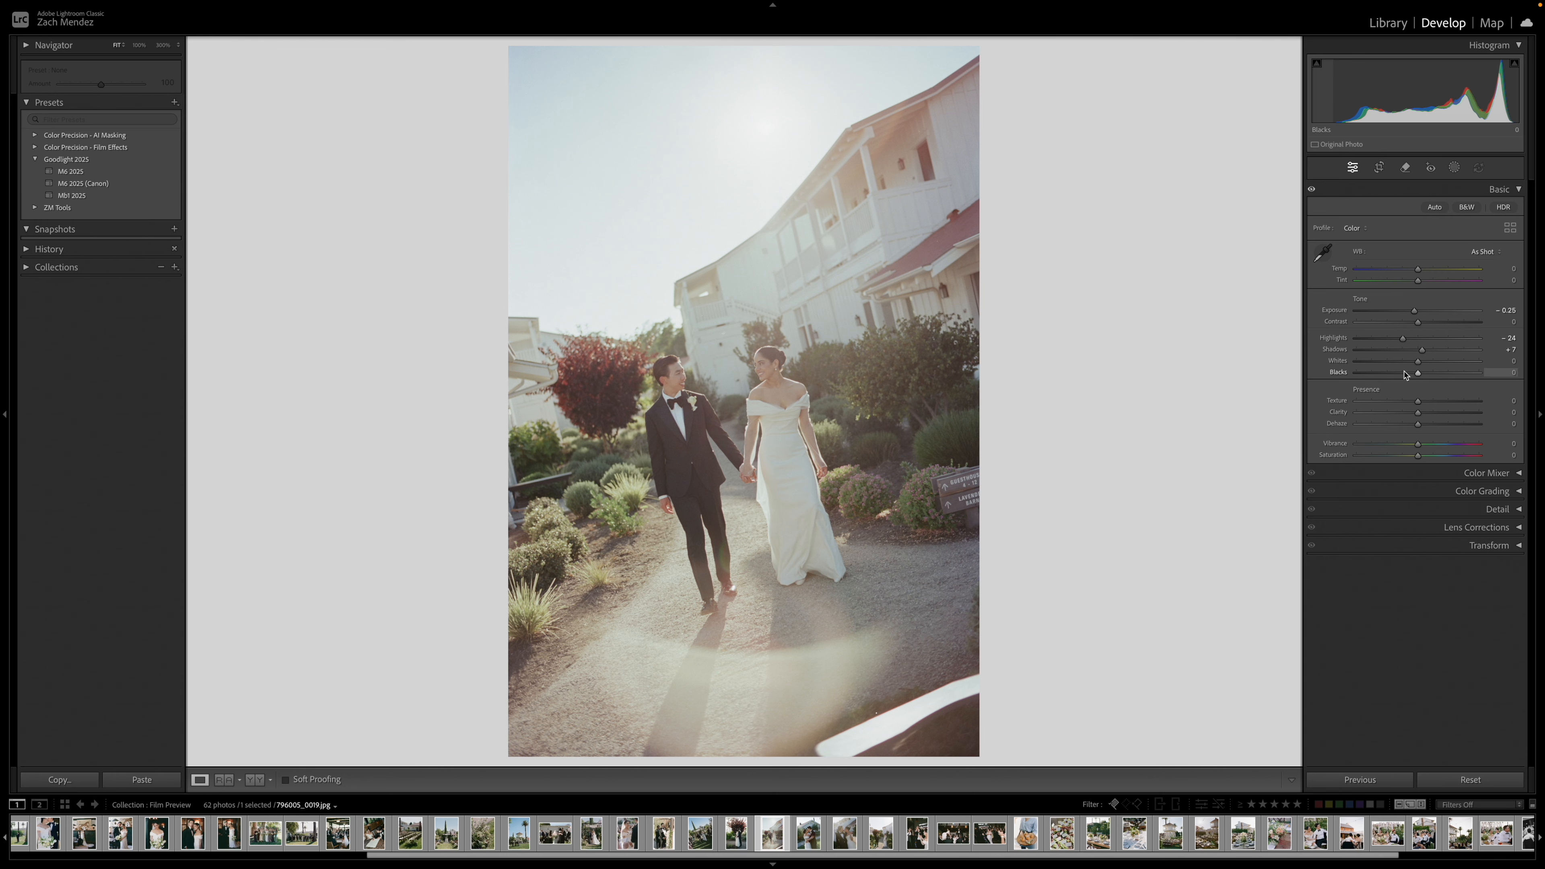
{"action": "key", "text": "r"}
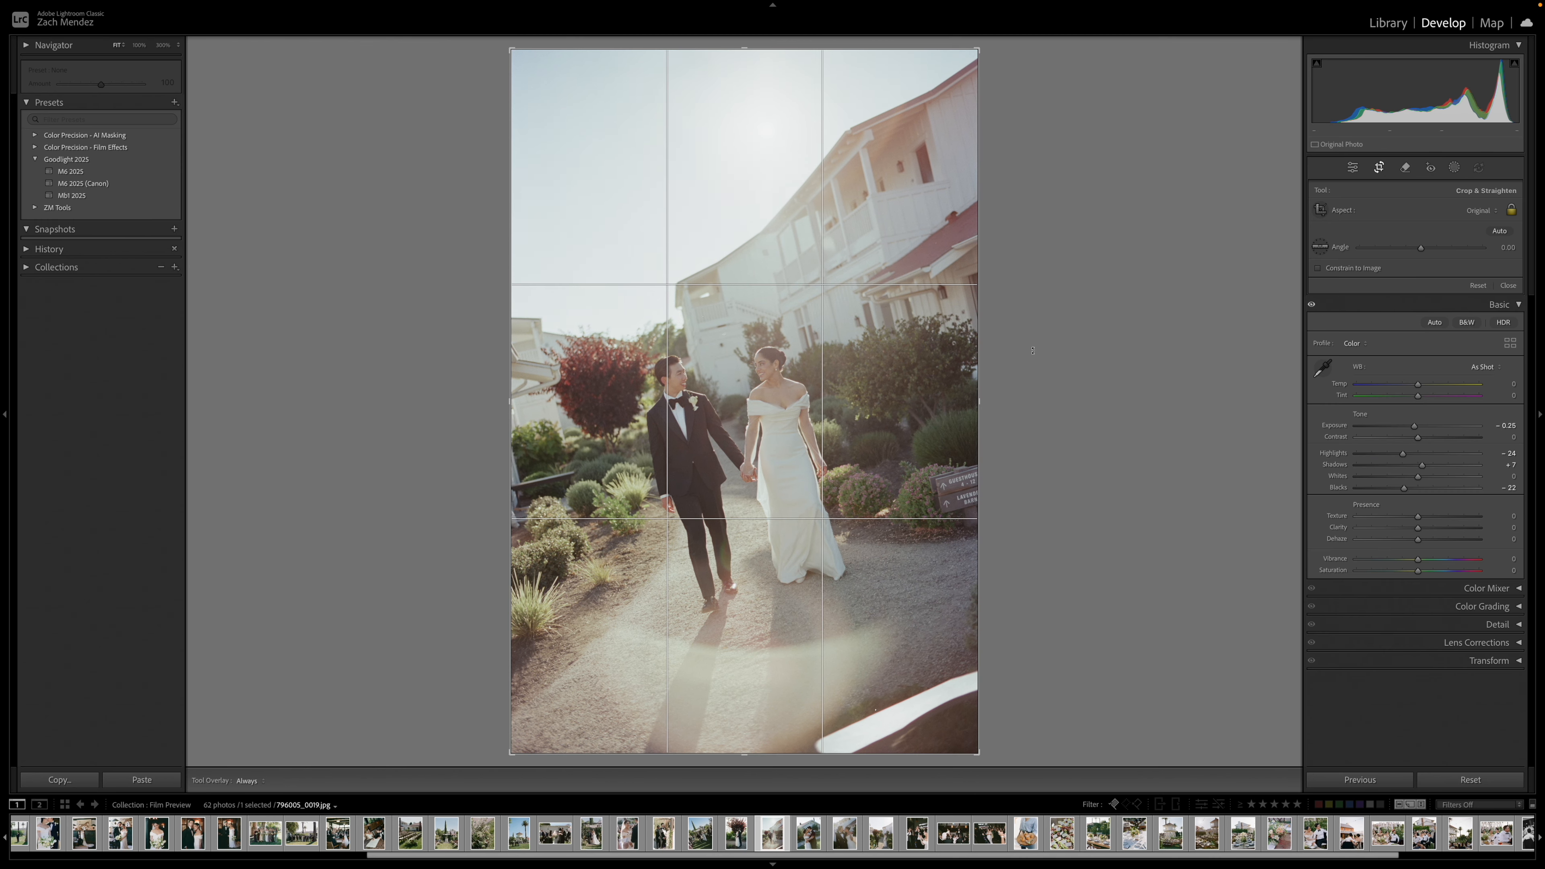
{"action": "left_click_drag", "start_coordinate": [974, 334], "coordinate": [848, 325]}
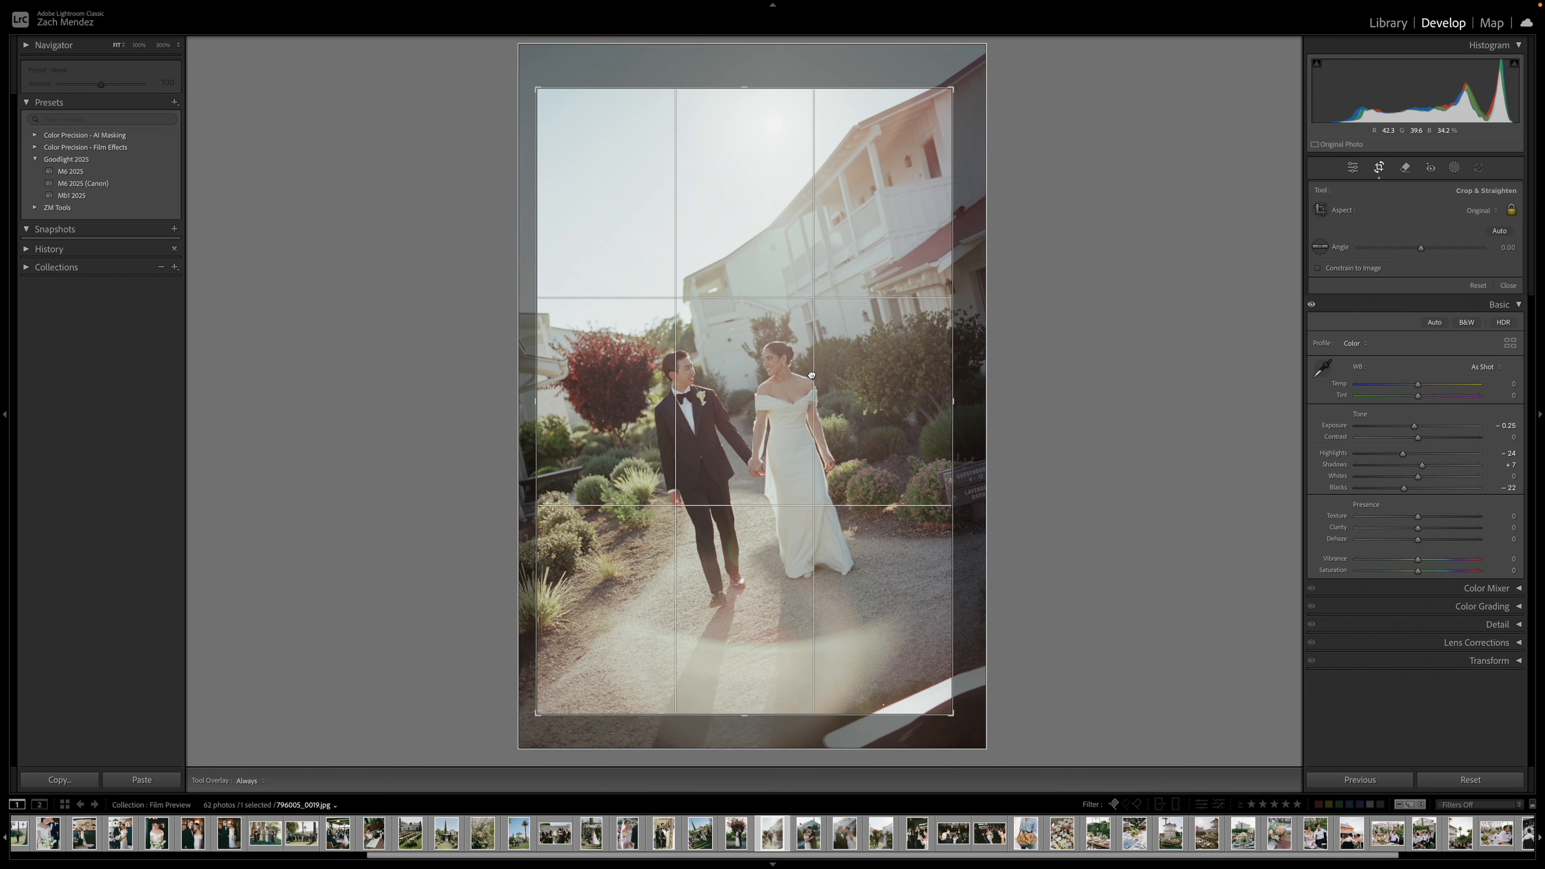
{"action": "key", "text": "Return"}
{"action": "left_click", "coordinate": [773, 424]}
{"action": "left_click", "coordinate": [773, 424]}
{"action": "key", "text": "r"}
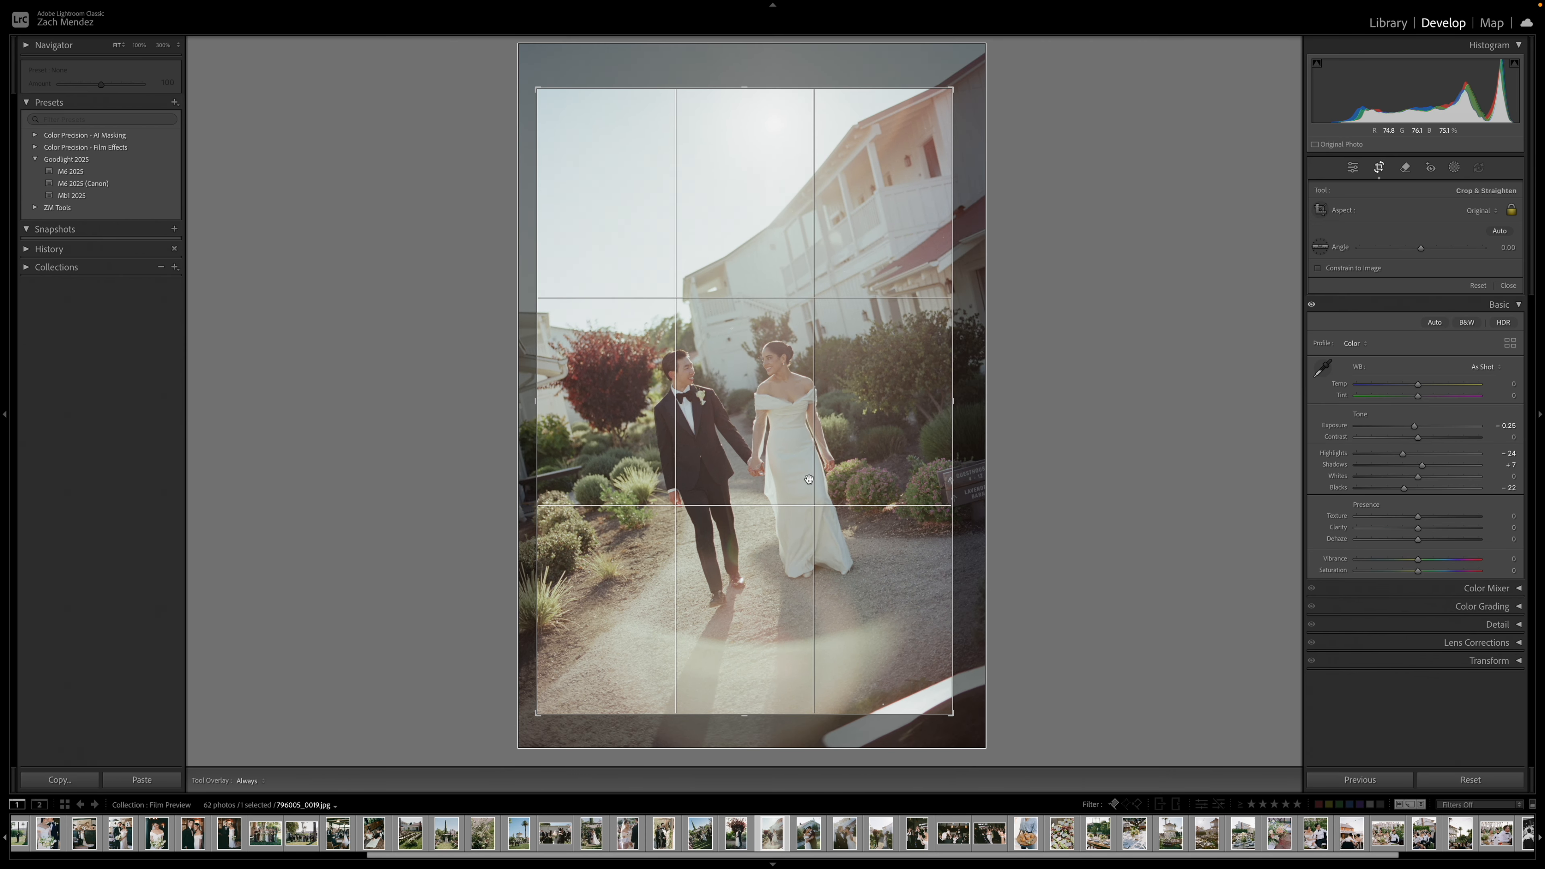
{"action": "key", "text": "Return"}
{"action": "key", "text": "r"}
{"action": "key", "text": "Return"}
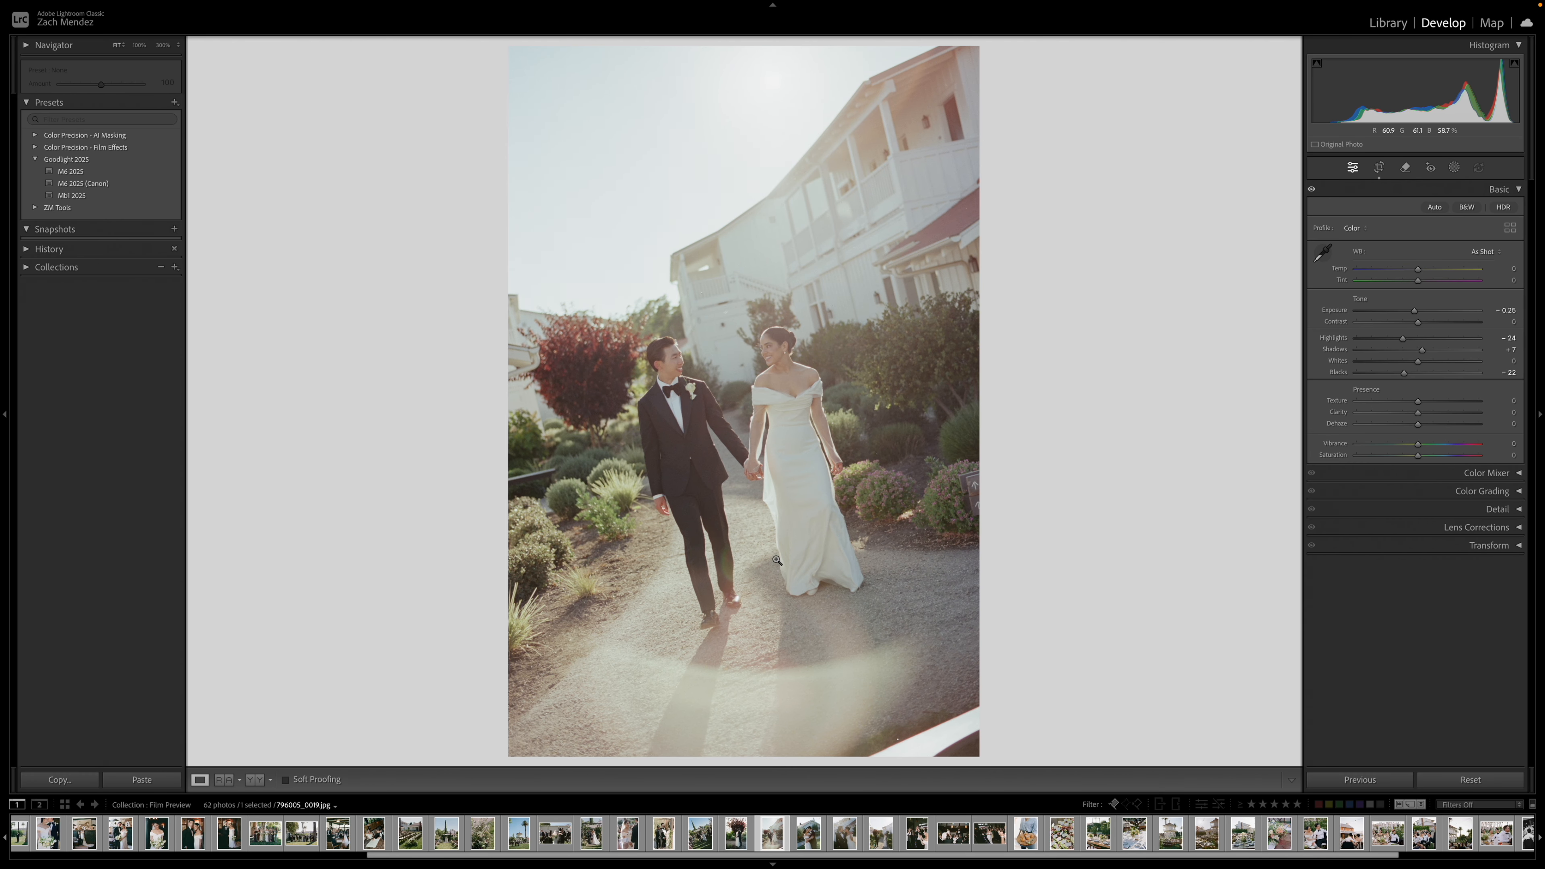
- Crop the backlit portrait of the couple in front of the white house slightly tighter from the top
{"action": "key", "text": "Right"}
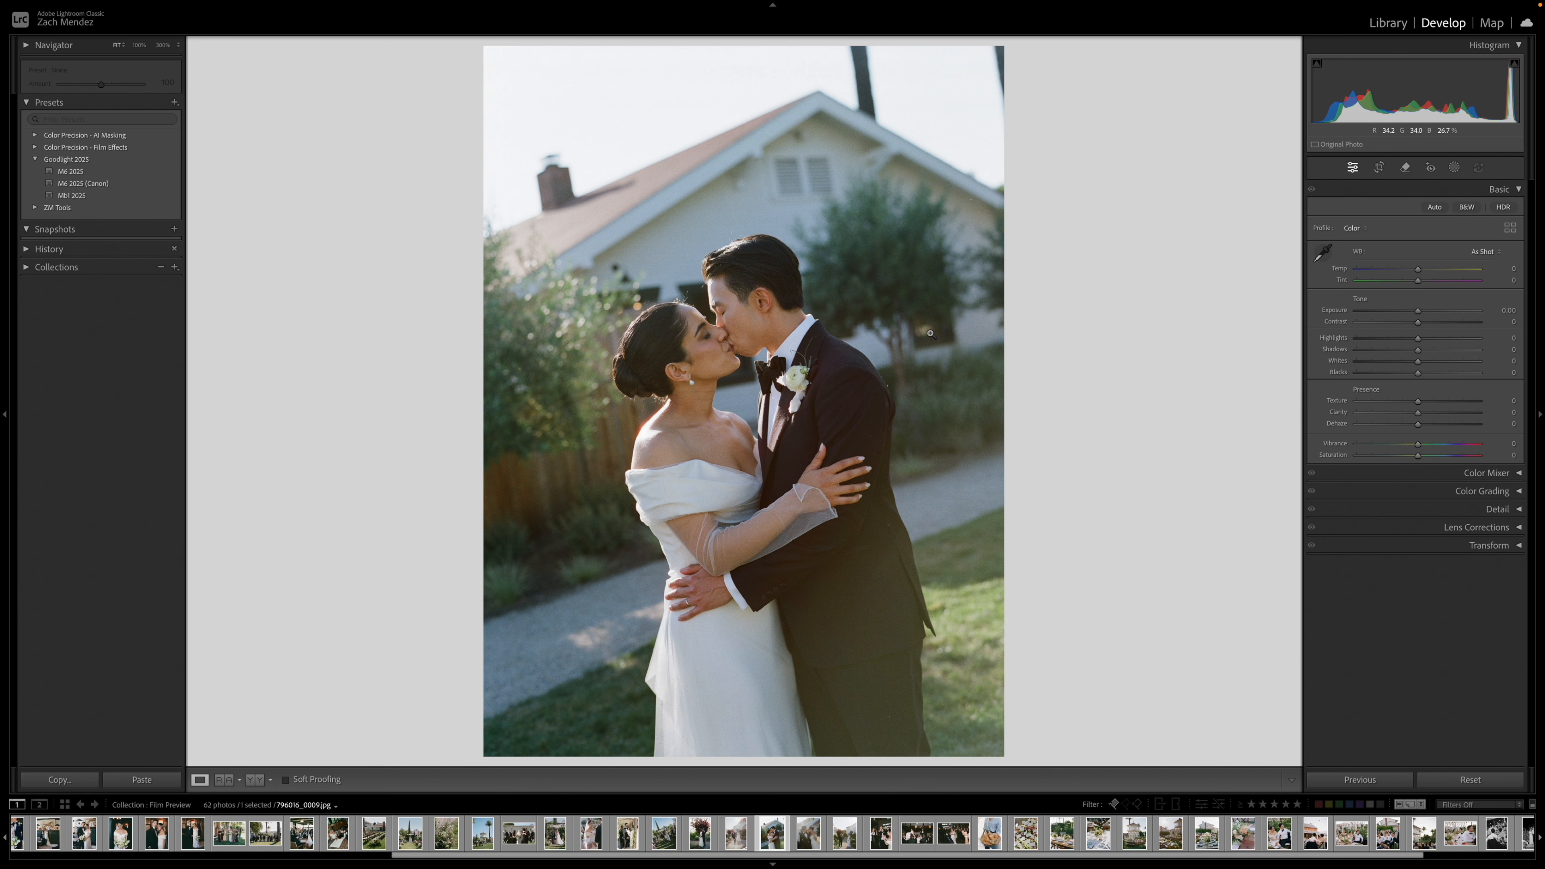
{"action": "key", "text": "Right"}
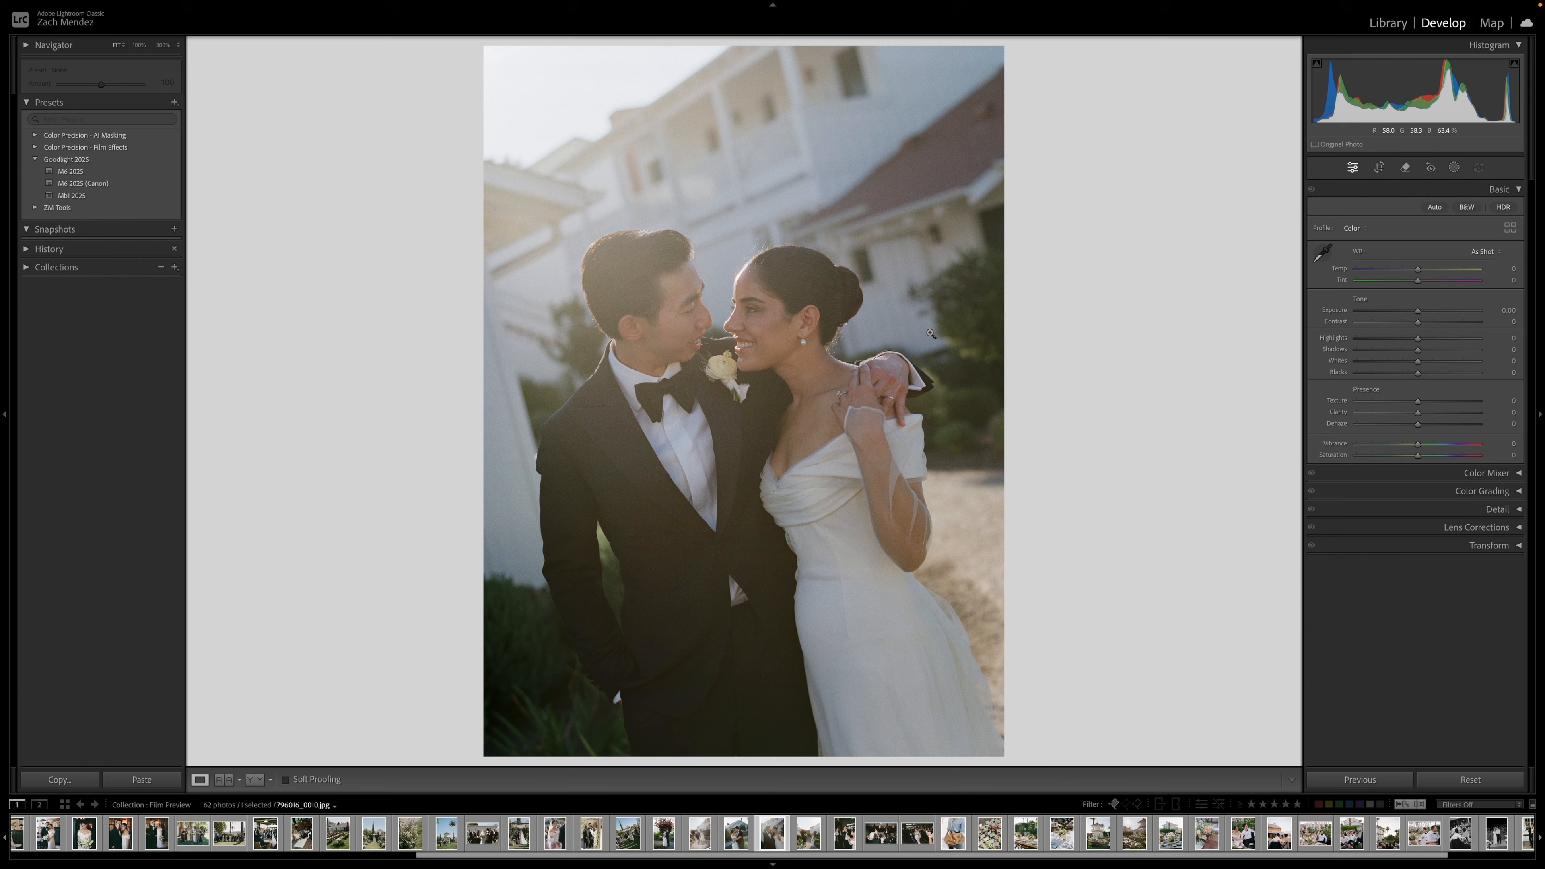
{"action": "key", "text": "r"}
{"action": "left_click_drag", "start_coordinate": [743, 48], "coordinate": [748, 85]}
{"action": "left_click_drag", "start_coordinate": [761, 150], "coordinate": [765, 150]}
{"action": "key", "text": "Return"}
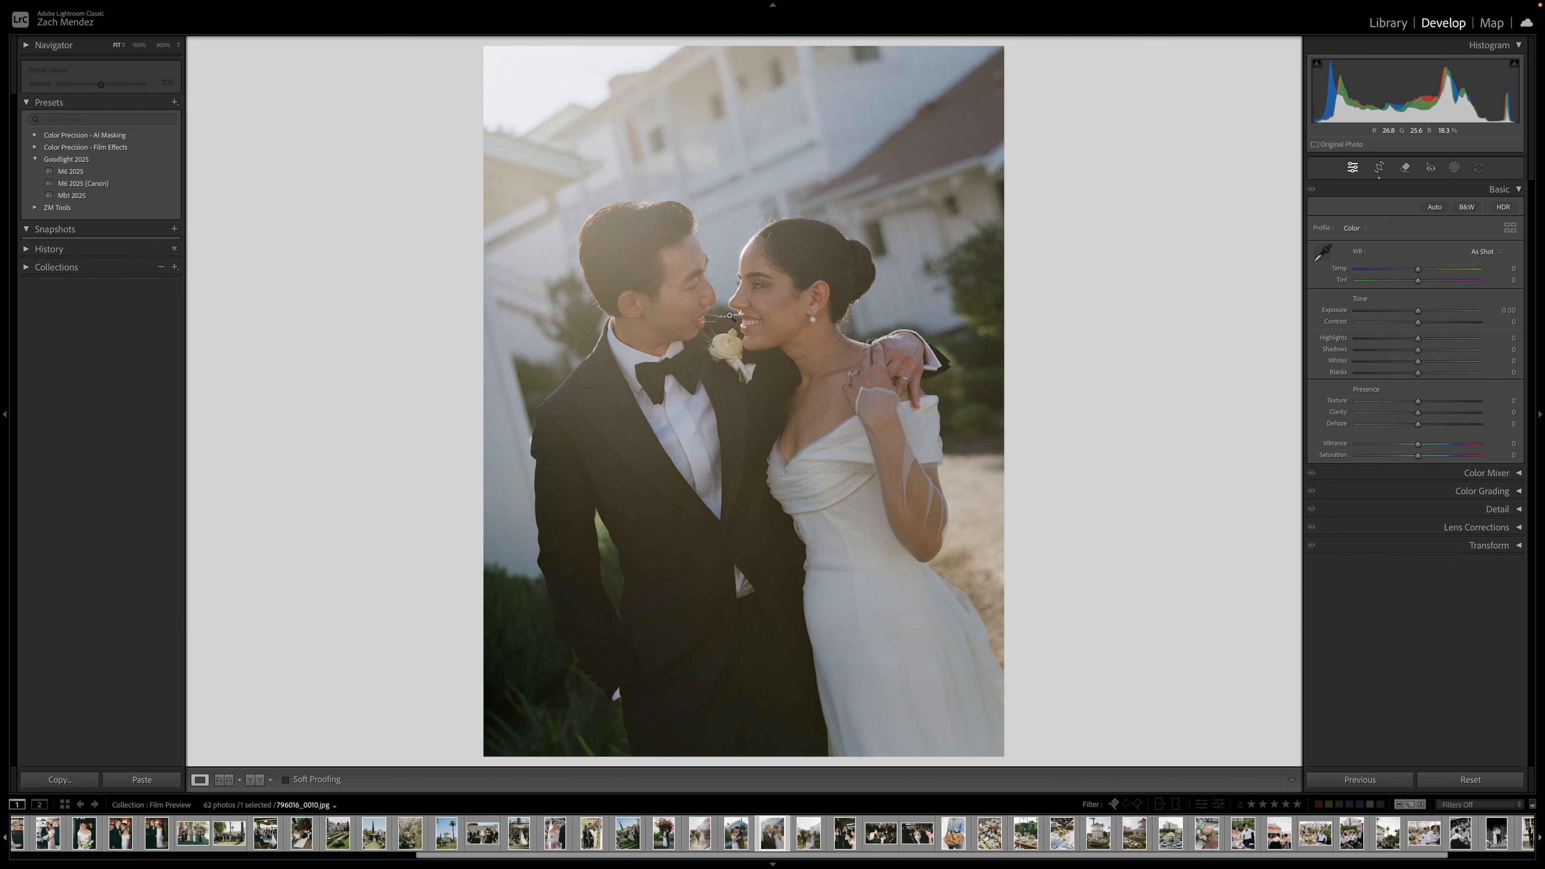
- Heal the recessed ceiling lights around the groom in the chair-lifting dance photo
{"action": "key", "text": "Right"}
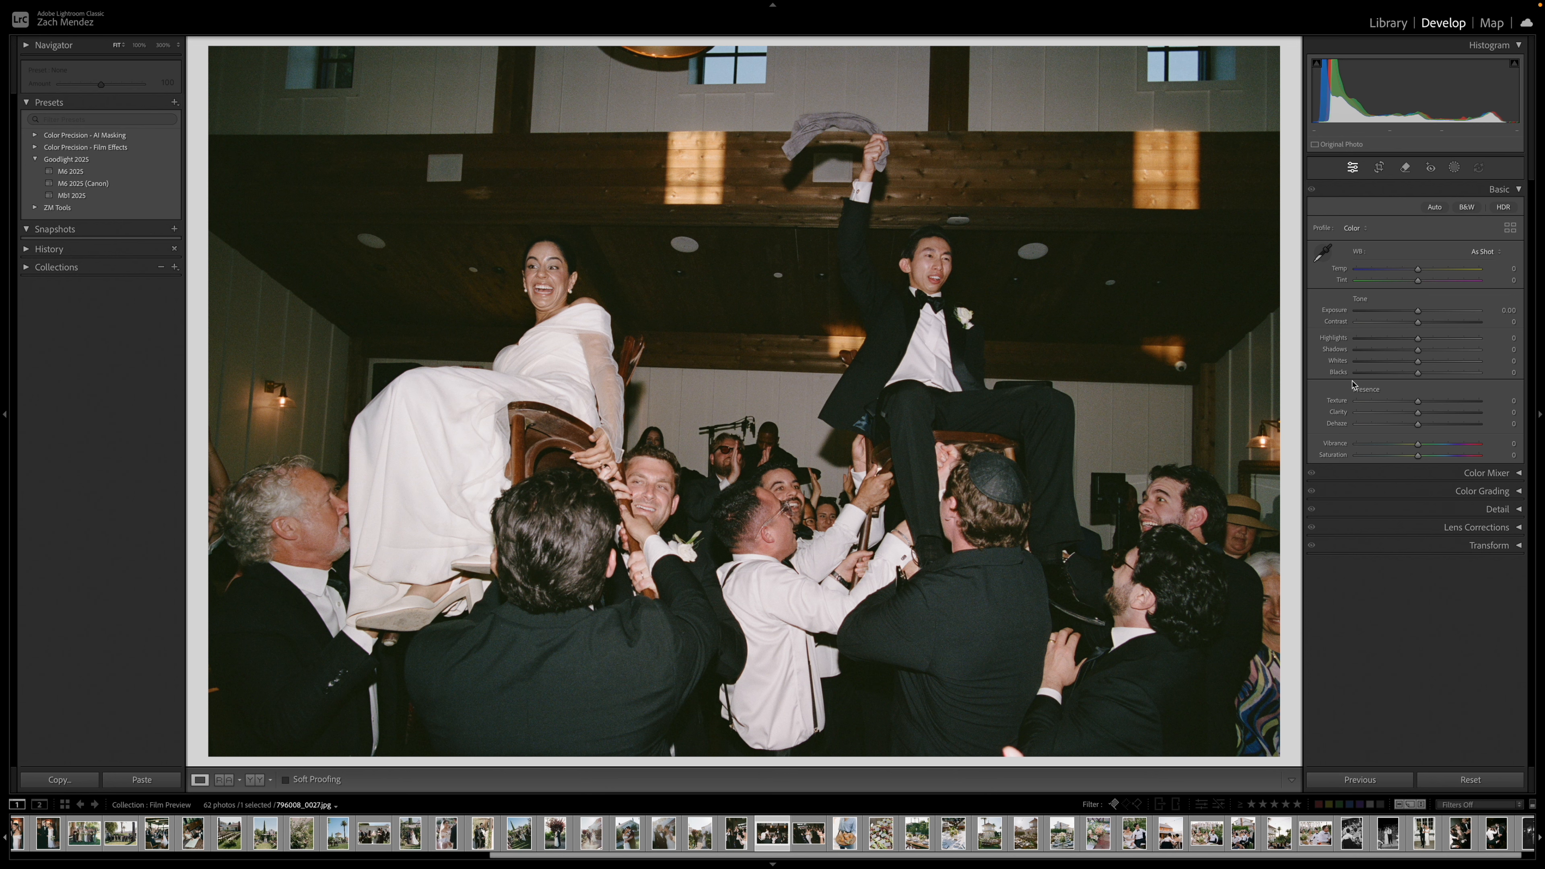
{"action": "key", "text": "q"}
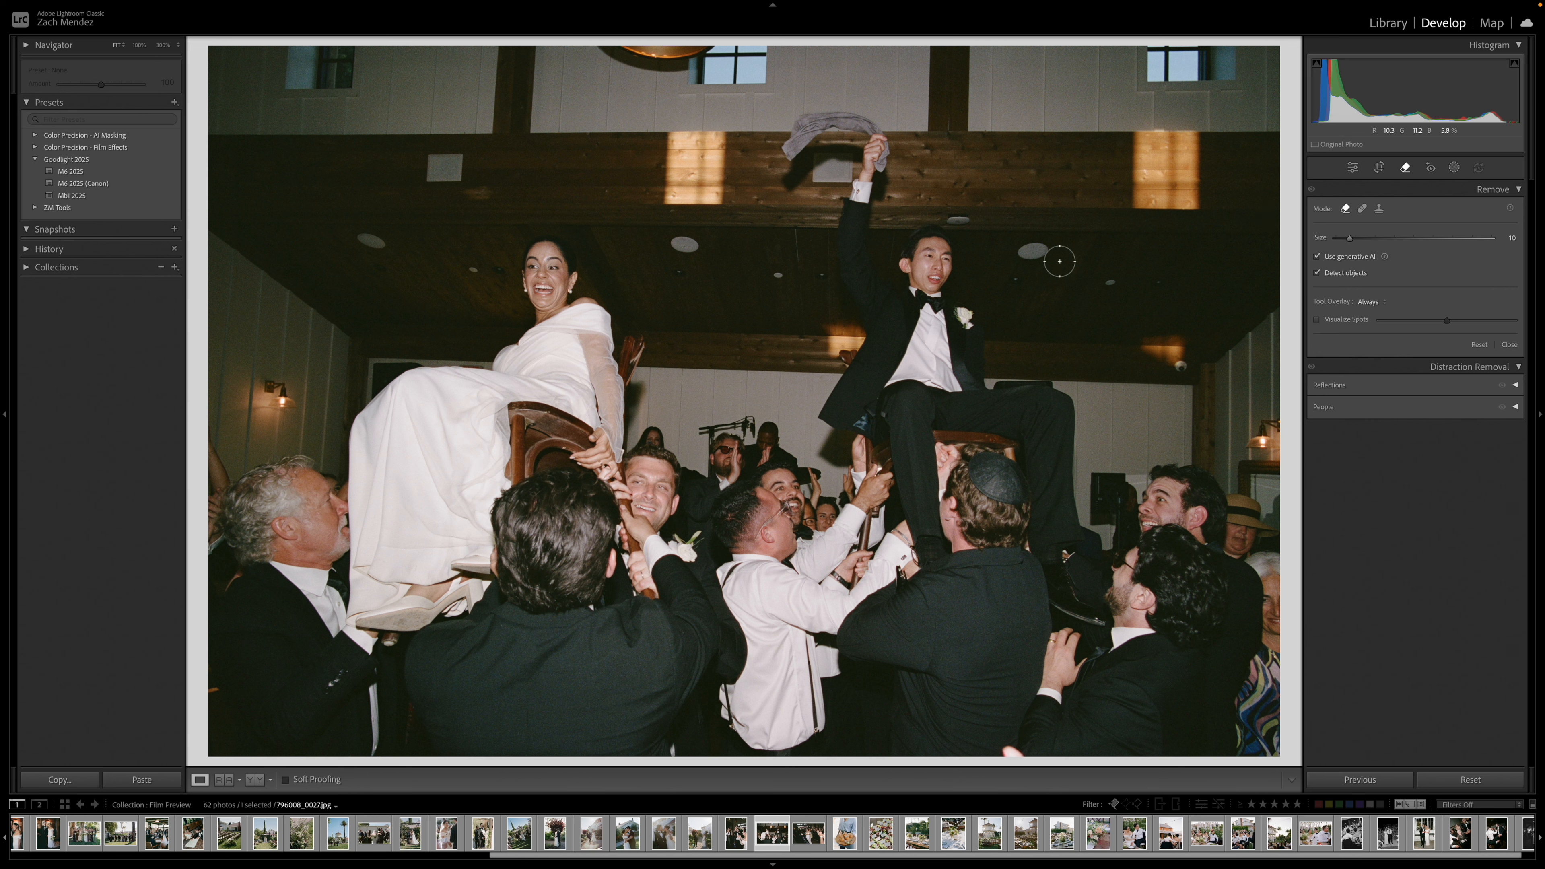
{"action": "key", "text": "shift+q"}
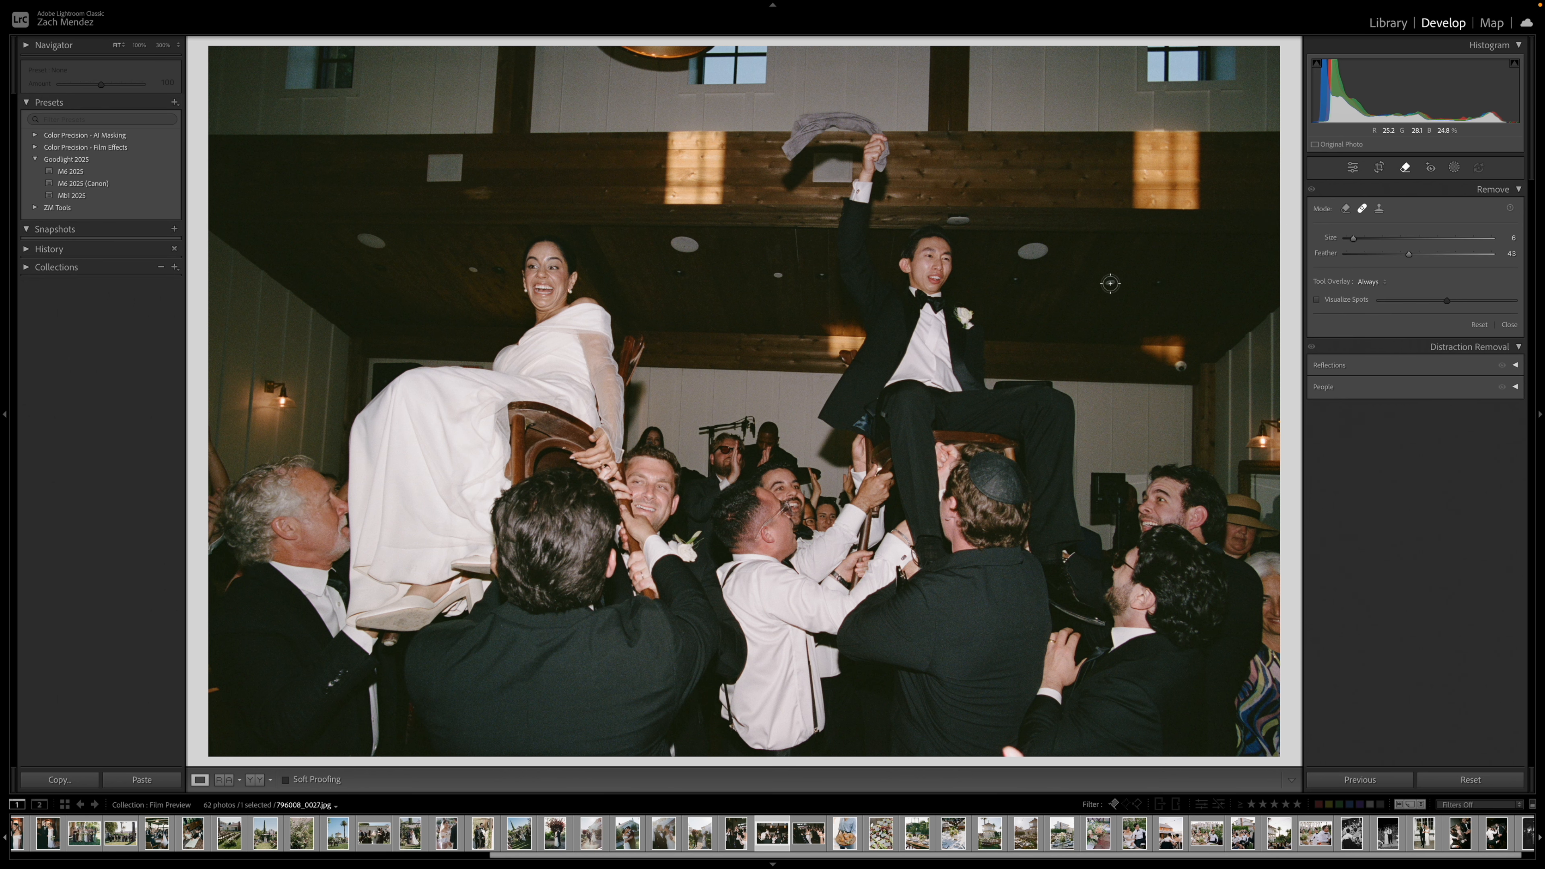
{"action": "left_click", "coordinate": [1110, 284]}
{"action": "key", "text": "ctrl+z"}
{"action": "left_click", "coordinate": [1032, 252]}
{"action": "key", "text": "q"}
{"action": "key", "text": "q"}
{"action": "left_click", "coordinate": [959, 222]}
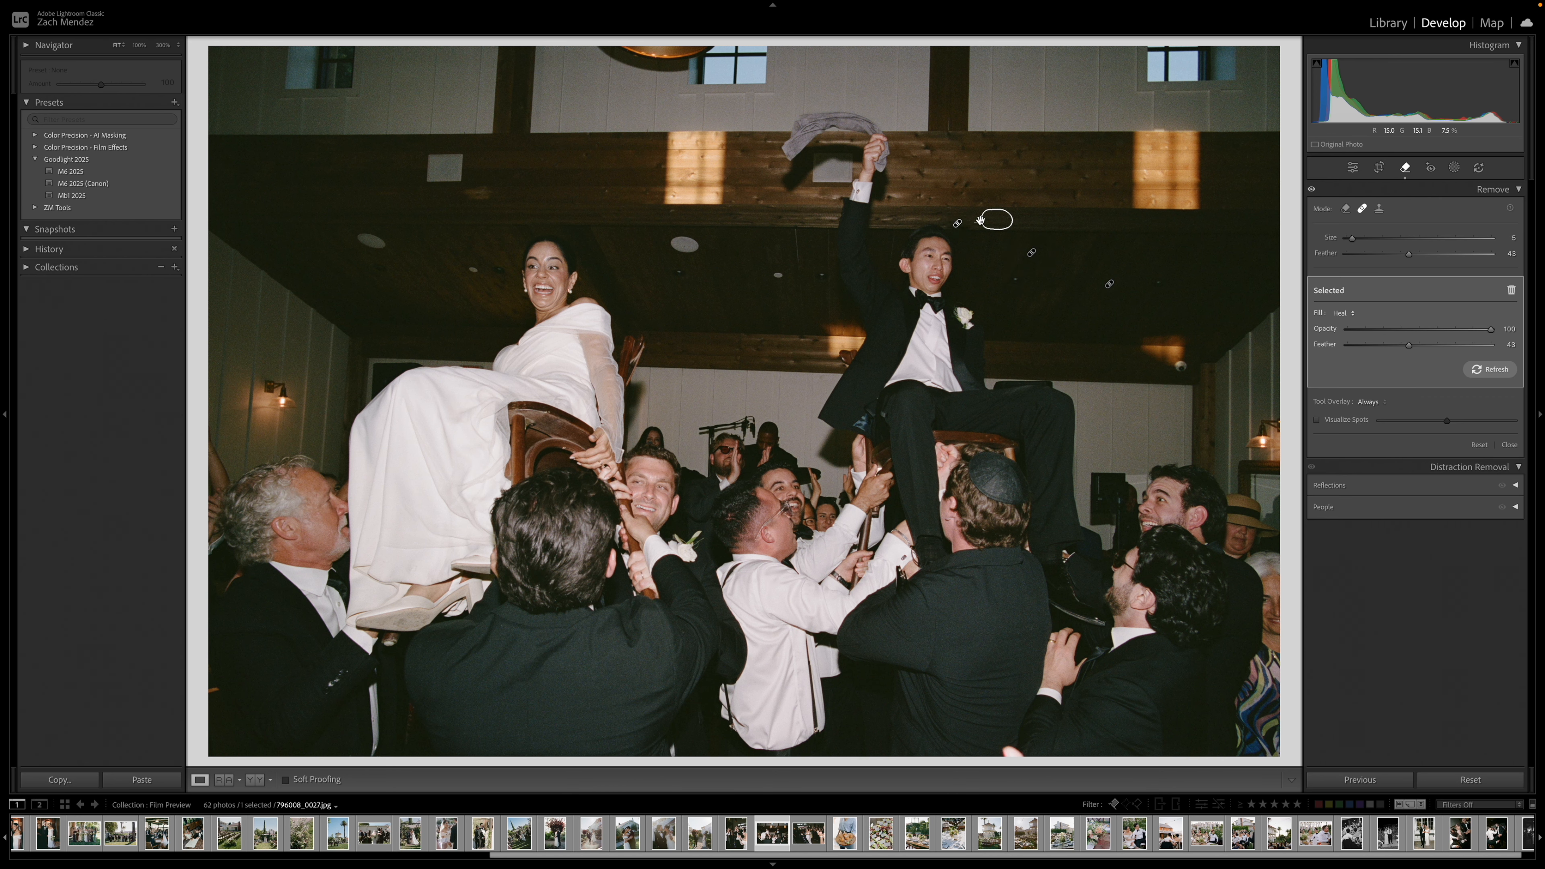
{"action": "key", "text": "q"}
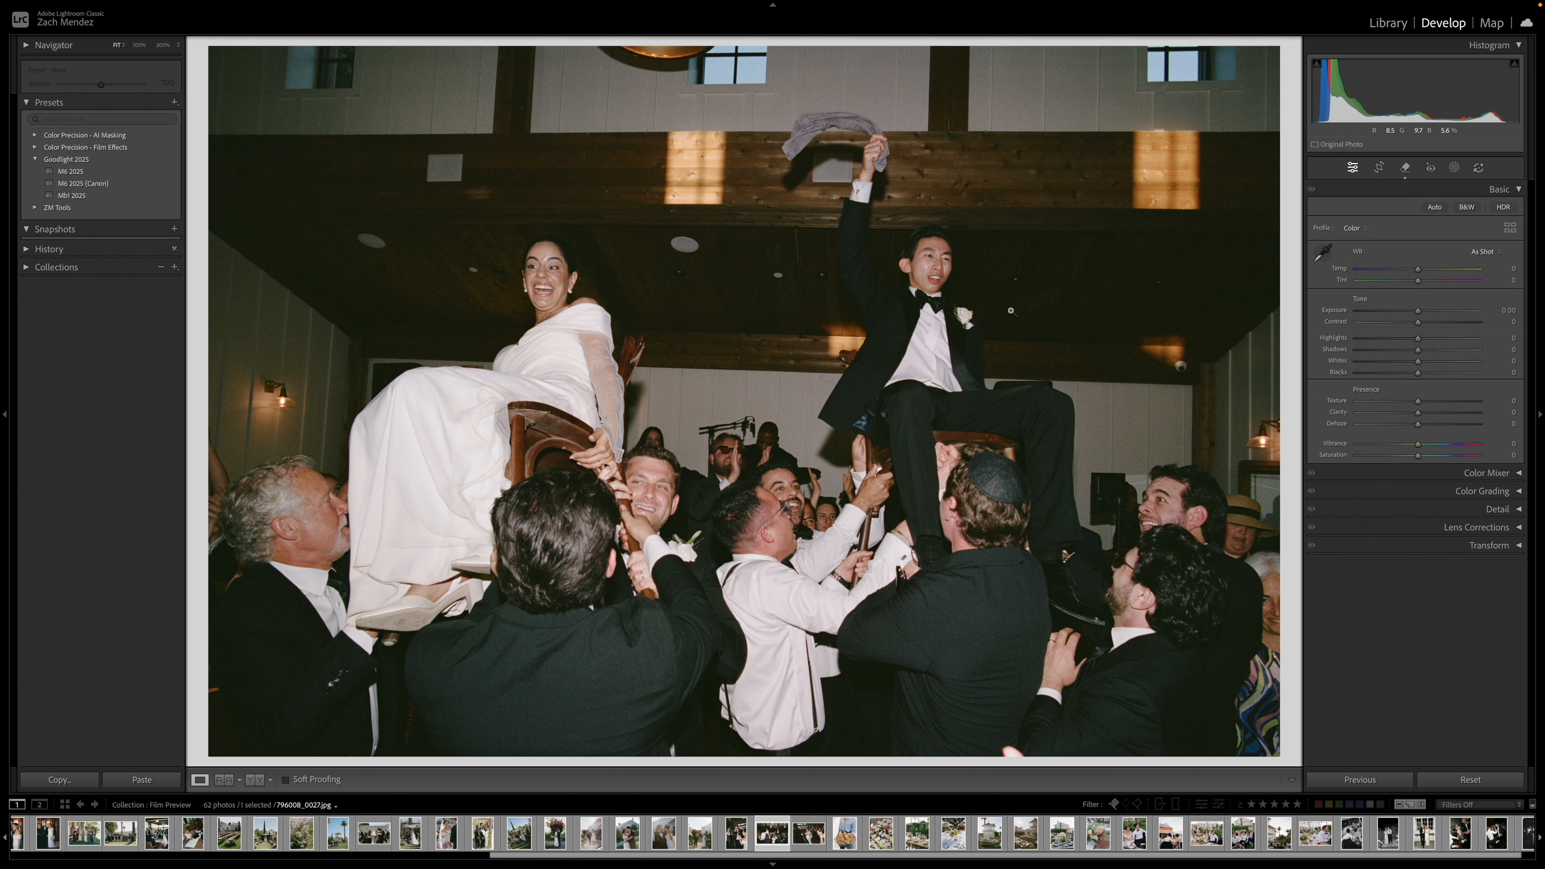
- Heal the remaining ceiling lights between the couple and beside the bride in the chair-lifting photo
{"action": "key", "text": "q"}
{"action": "key", "text": "q"}
{"action": "key", "text": "q"}
{"action": "key", "text": "bracketright"}
{"action": "left_click", "coordinate": [779, 277]}
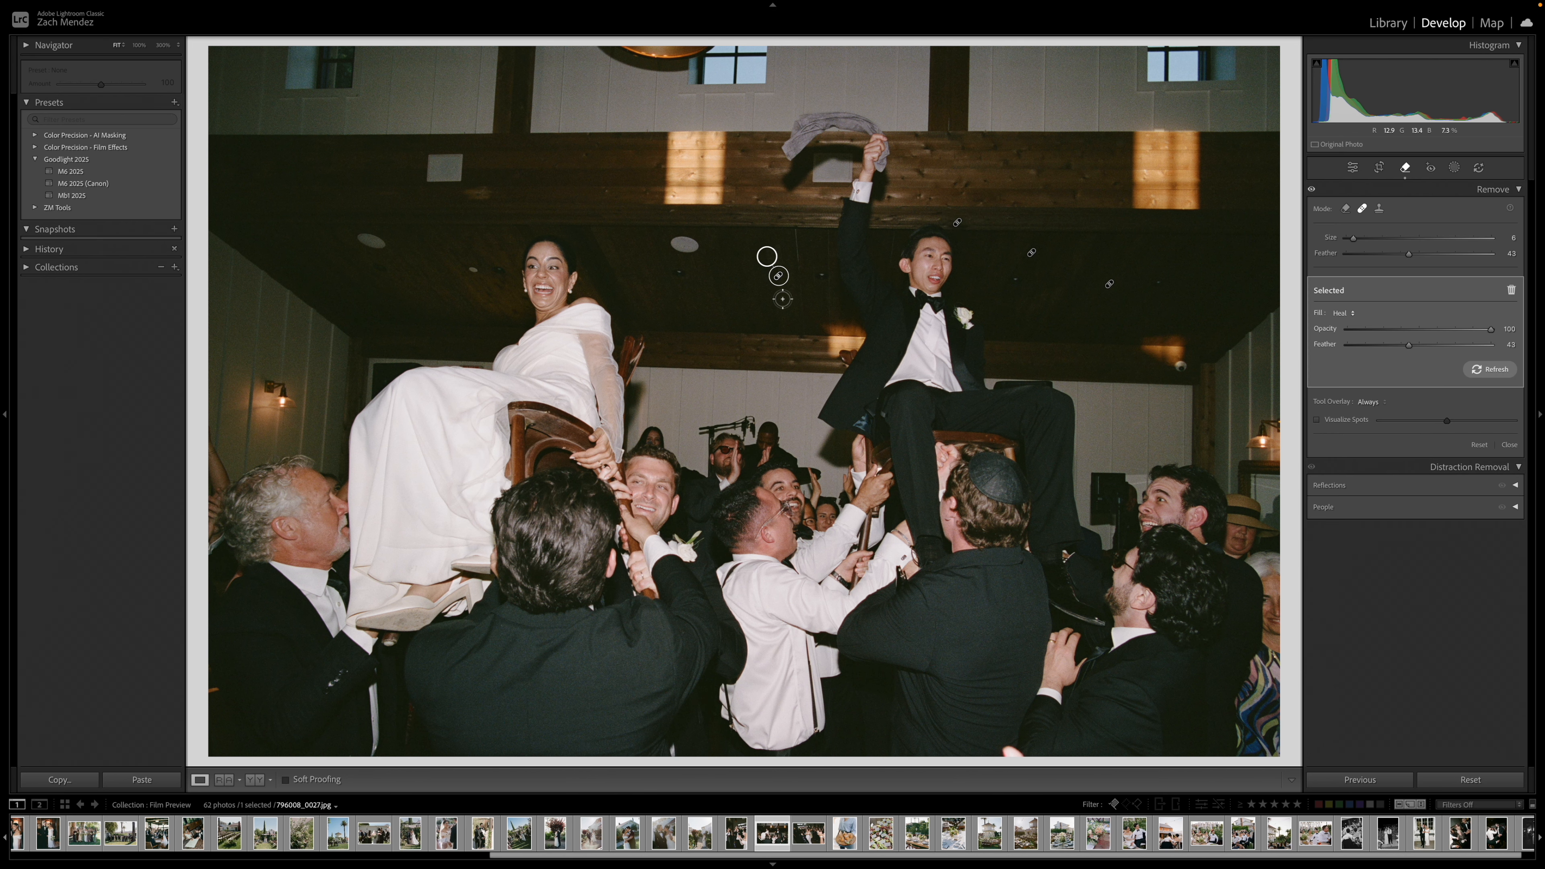
{"action": "key", "text": "bracketright"}
{"action": "left_click", "coordinate": [1362, 209]}
{"action": "left_click", "coordinate": [1363, 210]}
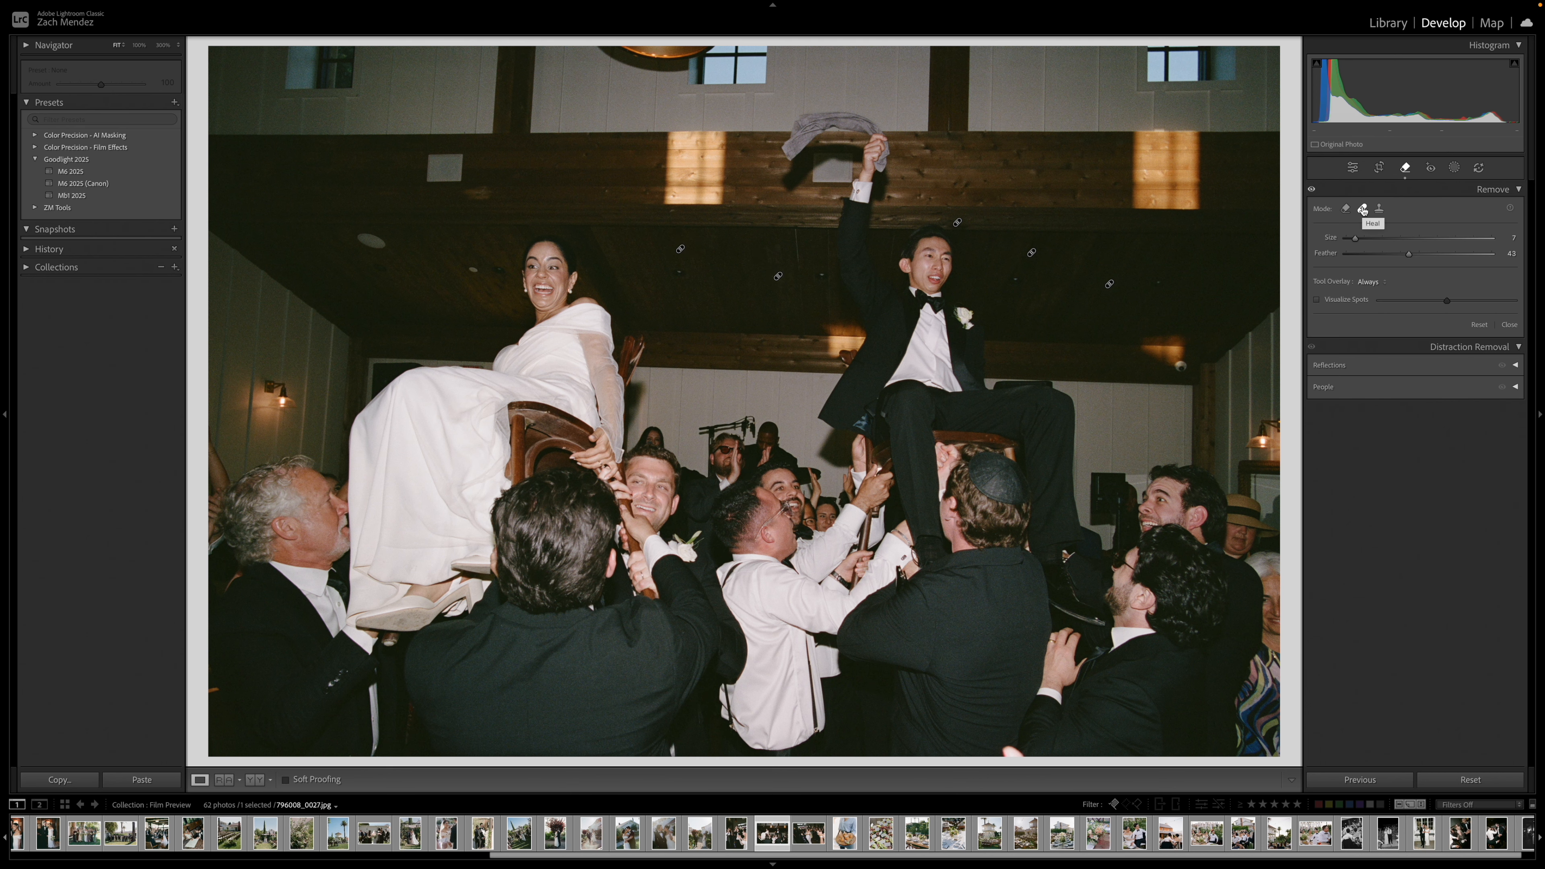
{"action": "left_click", "coordinate": [377, 243]}
{"action": "key", "text": "q"}
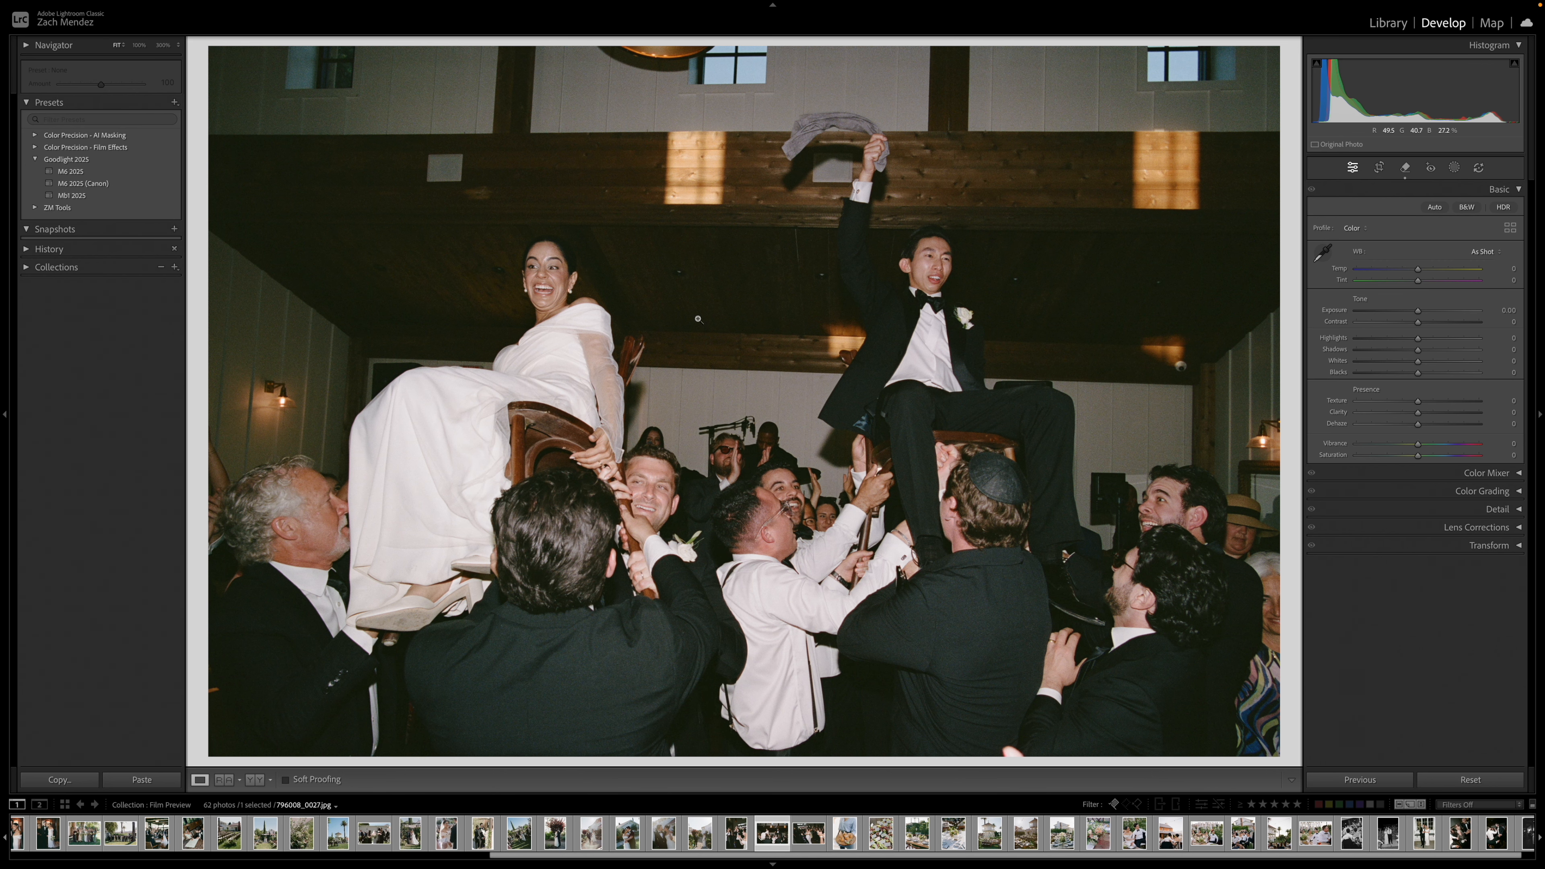
- Fine-tune the healed ceiling spot beside the groom's raised arm and check the retouched ceiling without the tool overlay
{"action": "key", "text": "q"}
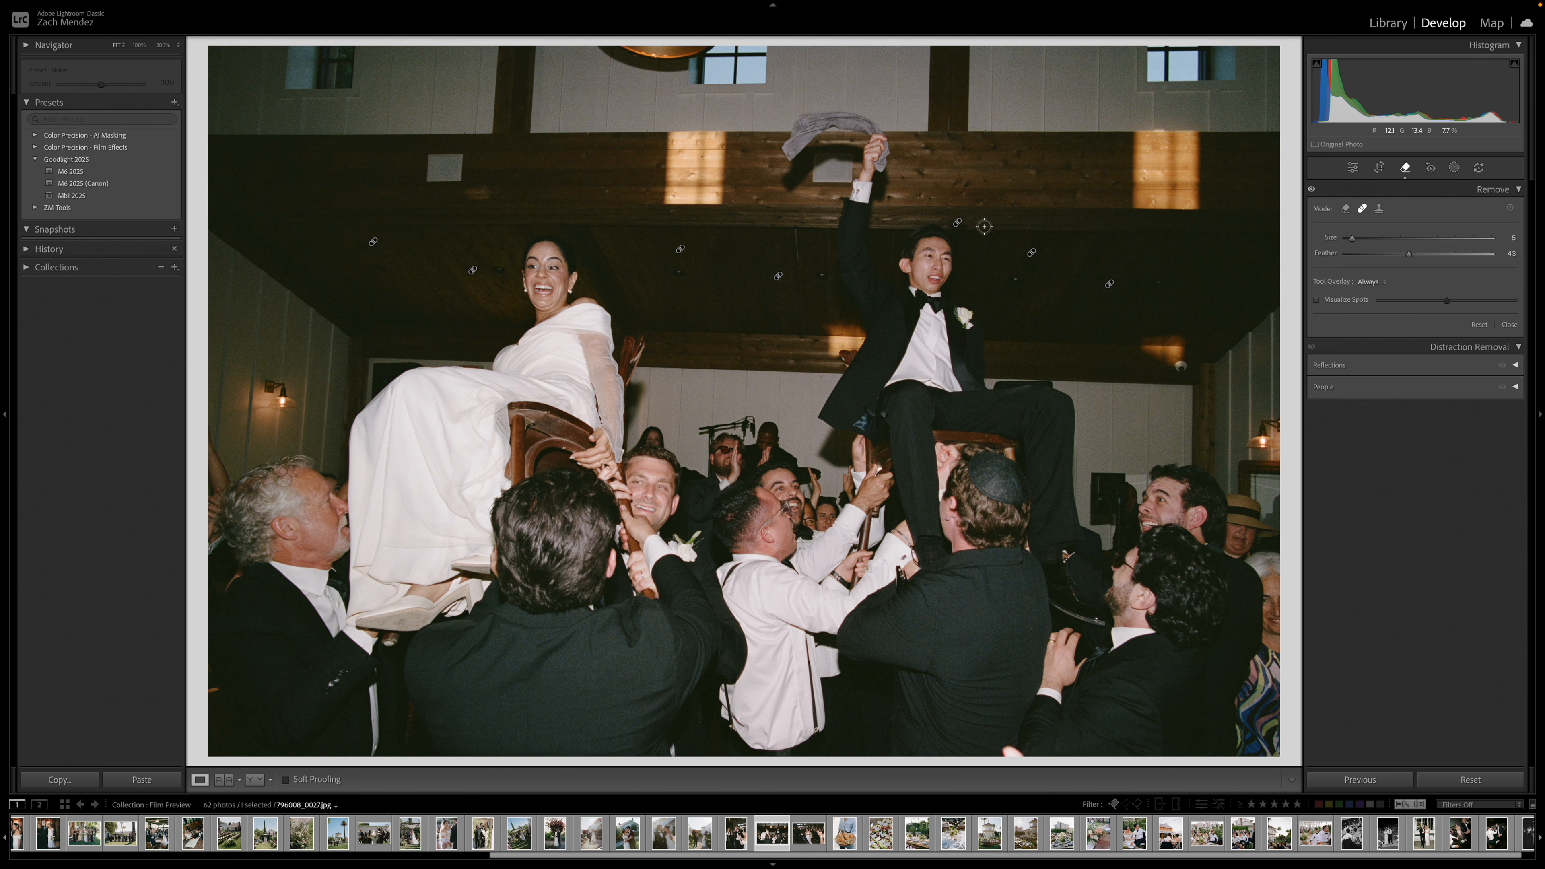
{"action": "left_click", "coordinate": [959, 222]}
{"action": "left_click_drag", "start_coordinate": [992, 222], "coordinate": [991, 224]}
{"action": "key", "text": "q"}
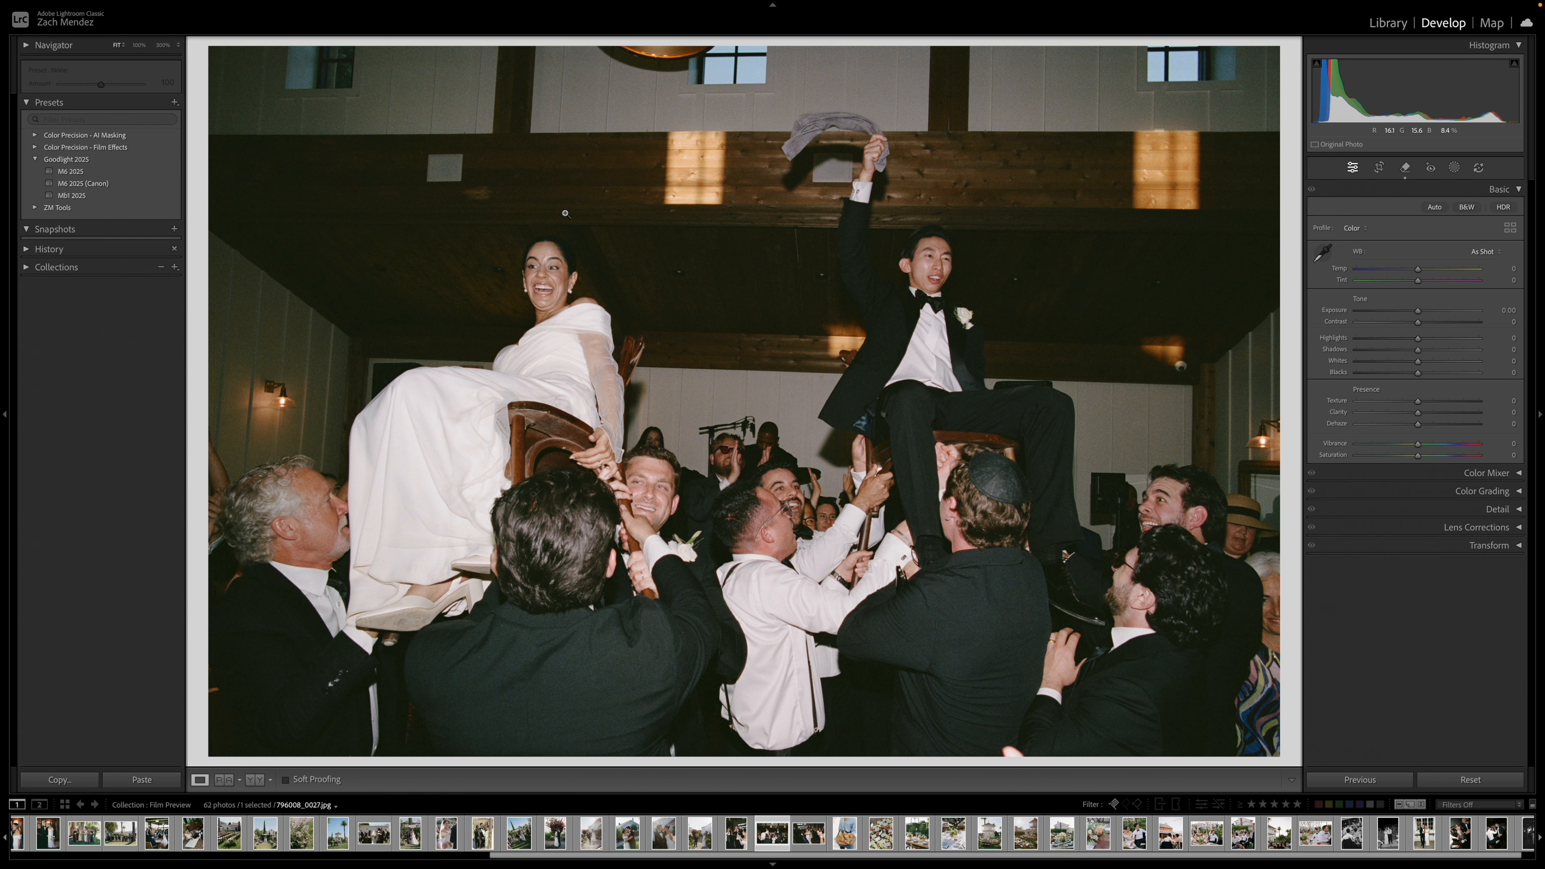
{"action": "key", "text": "q"}
{"action": "scroll", "coordinate": [459, 180], "scroll_direction": "up", "scroll_amount": 2}
{"action": "key", "text": "q"}
- Slightly lower the exposure of the grape escort-card photo and compare it with the original
{"action": "key", "text": "Right"}
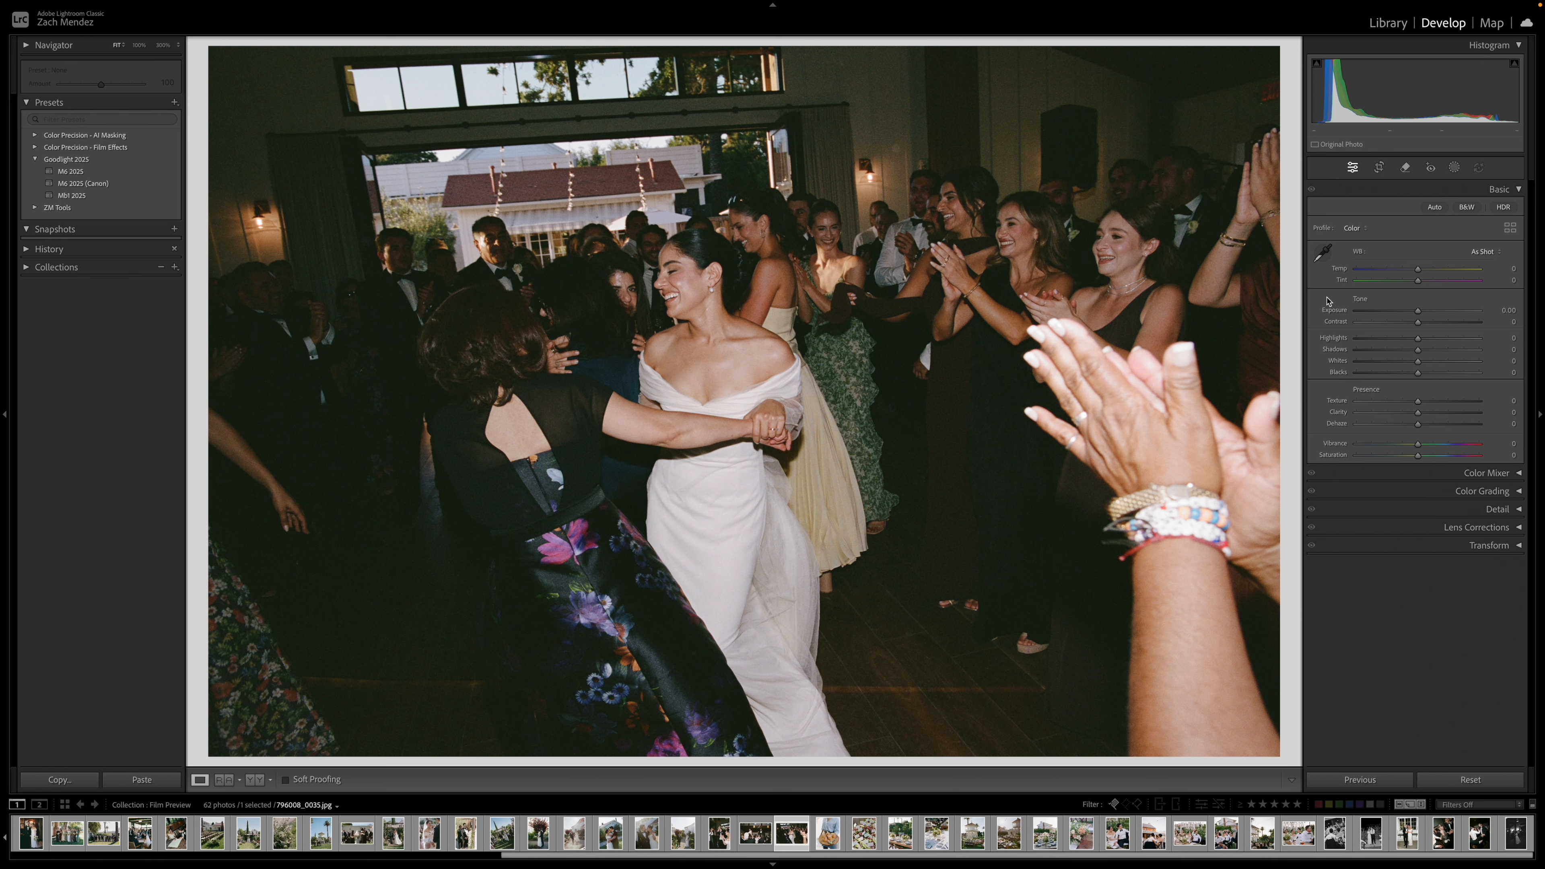
{"action": "key", "text": "Right"}
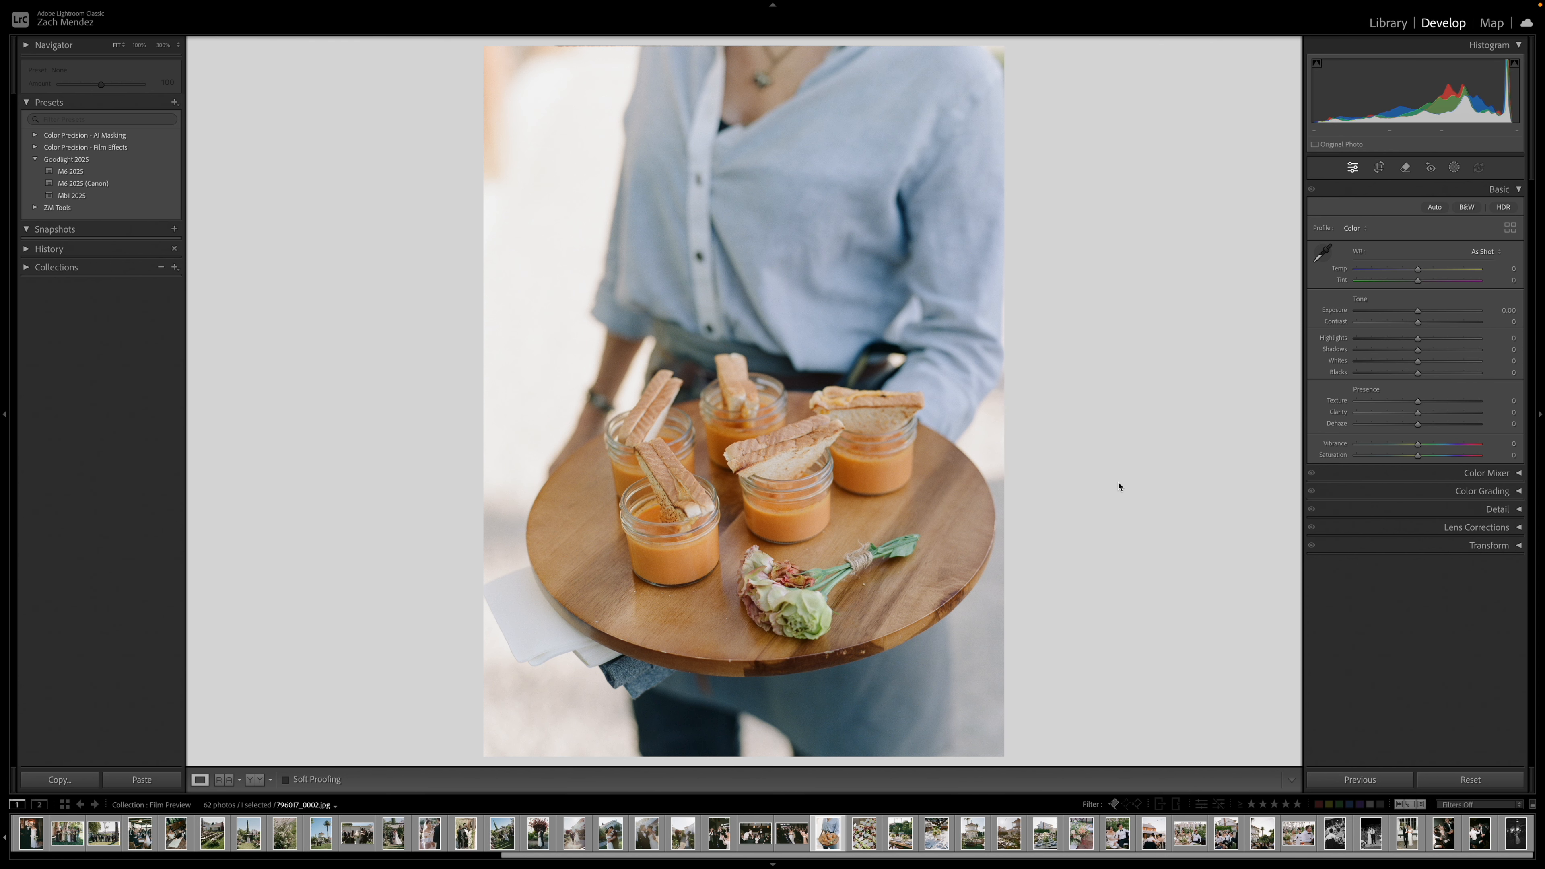
{"action": "key", "text": "Right"}
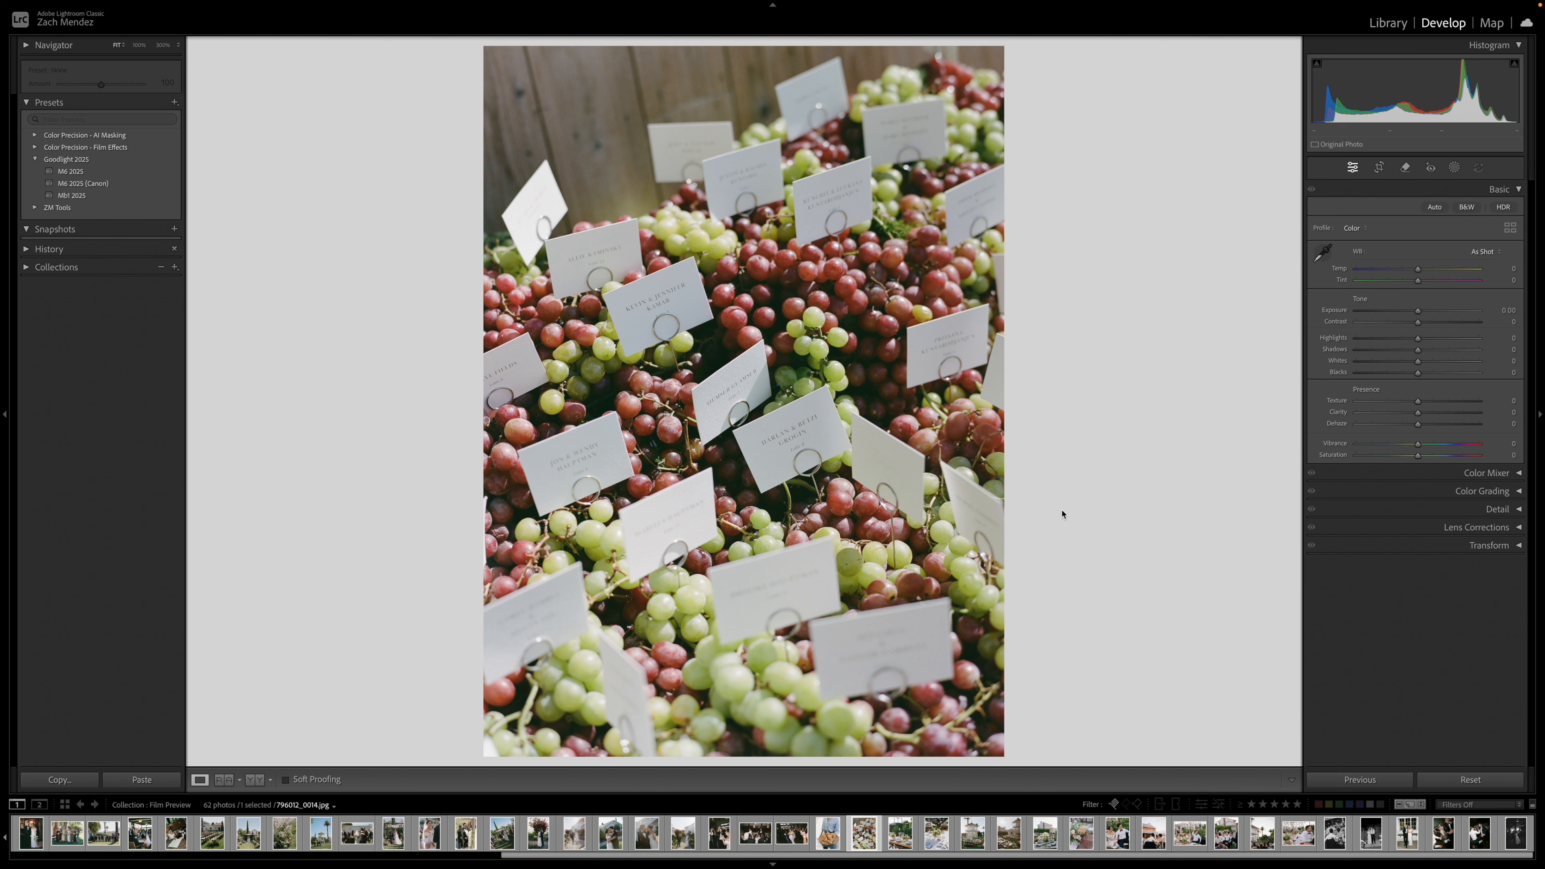
{"action": "left_click_drag", "start_coordinate": [1416, 312], "coordinate": [1413, 314]}
{"action": "key", "text": "backslash"}
{"action": "key", "text": "backslash"}
- Set exposure to −0.50 and highlights to −29 on the wooden table photo with the garden backdrop, and compare before and after
{"action": "key", "text": "Right"}
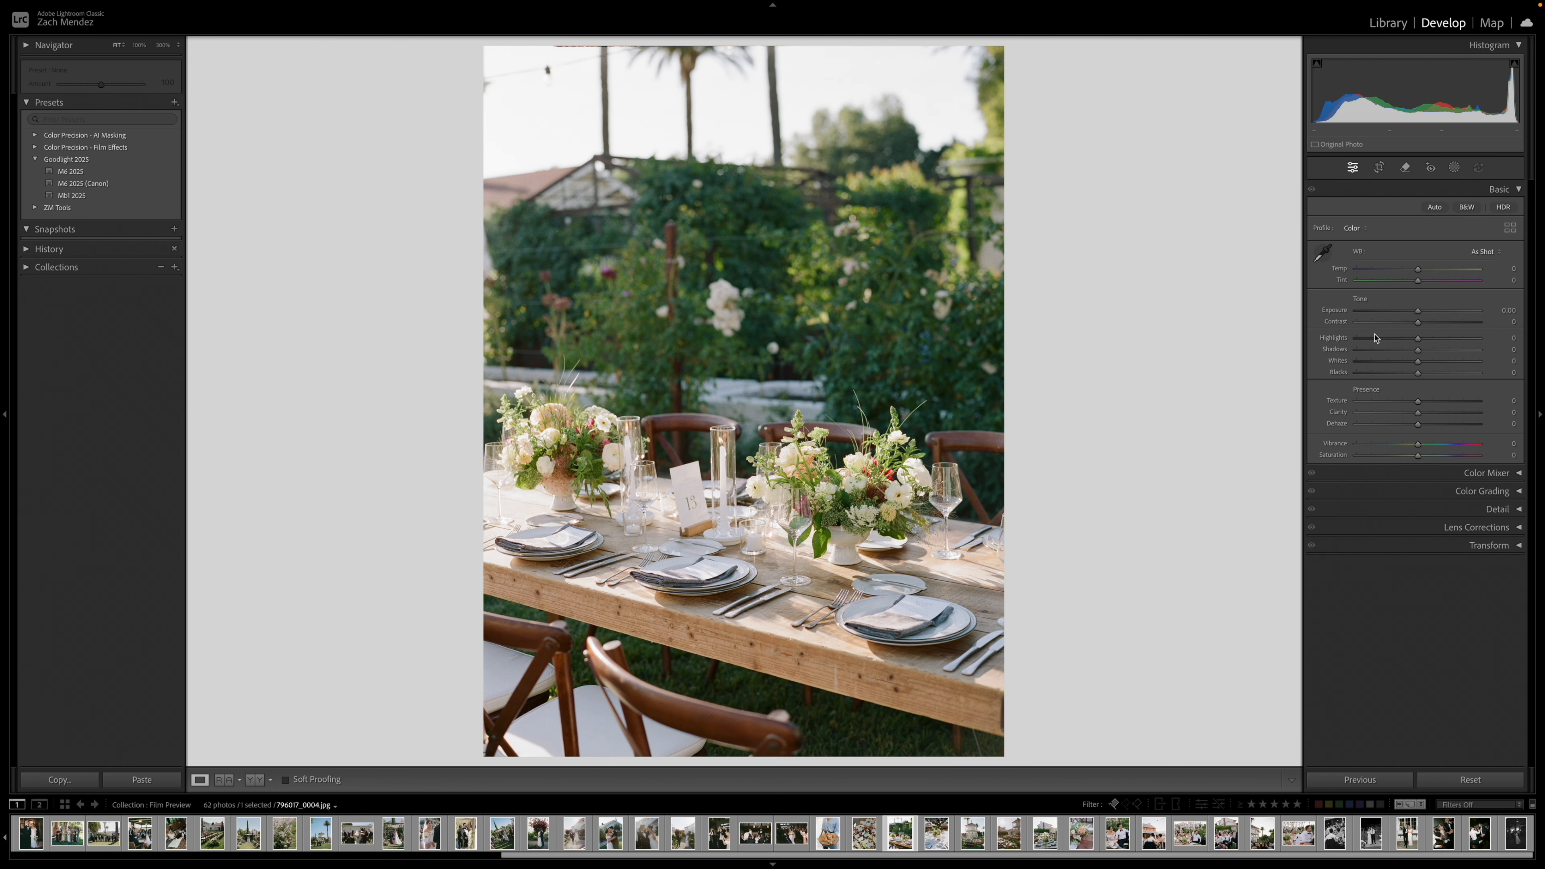
{"action": "mouse_move", "coordinate": [1417, 315]}
{"action": "left_mouse_down"}
{"action": "mouse_move", "coordinate": [1399, 339]}
{"action": "mouse_move", "coordinate": [1410, 310]}
{"action": "left_mouse_up"}
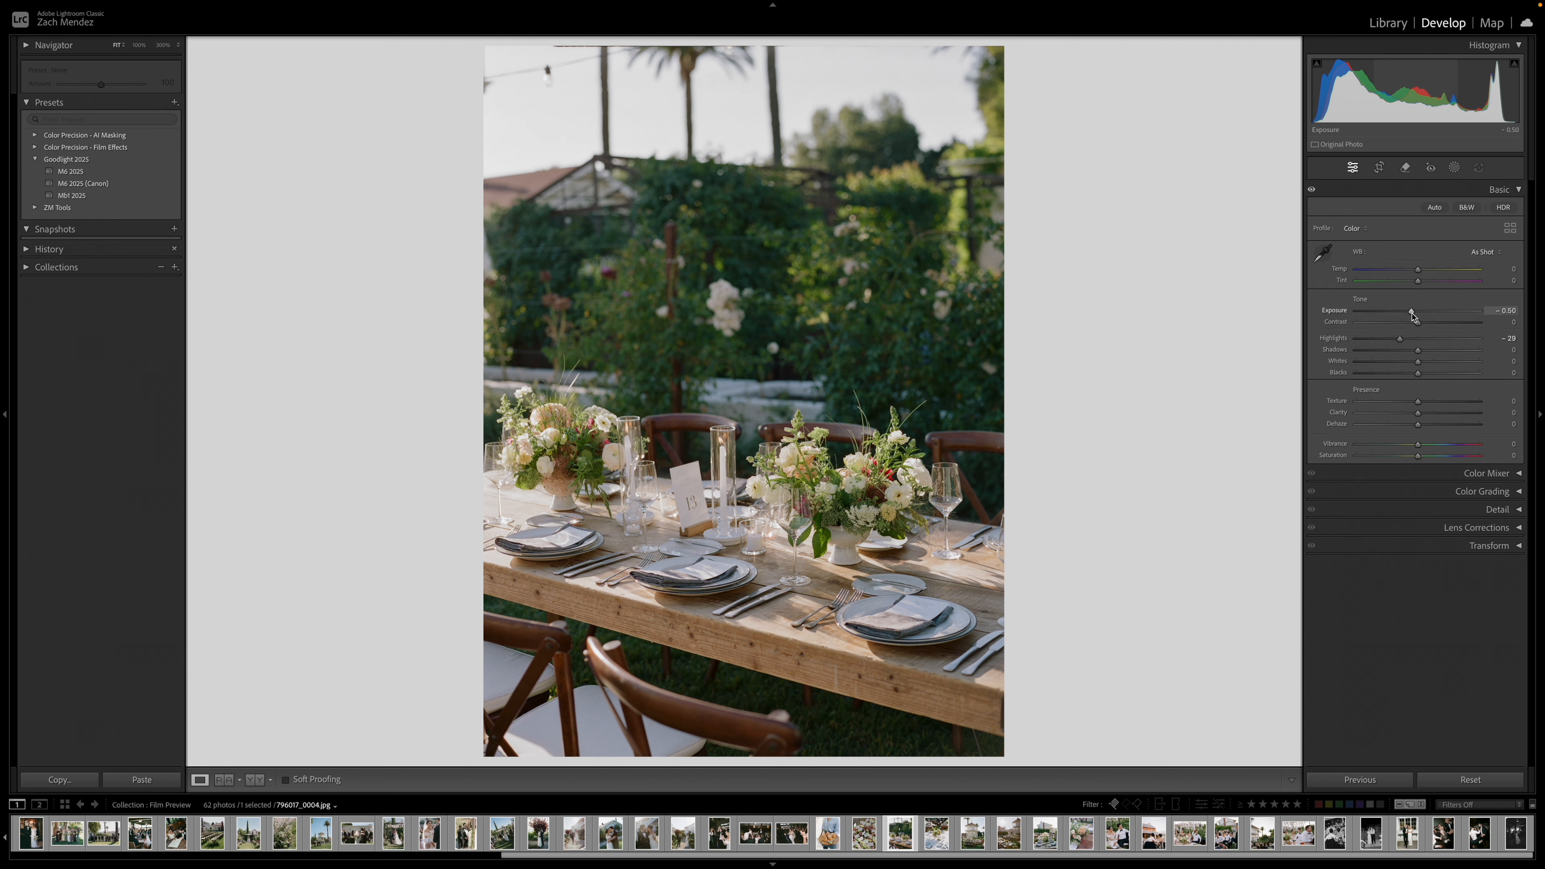
{"action": "key", "text": "backslash"}
{"action": "key", "text": "backslash"}
{"action": "key", "text": "backslash"}
{"action": "key", "text": "backslash"}
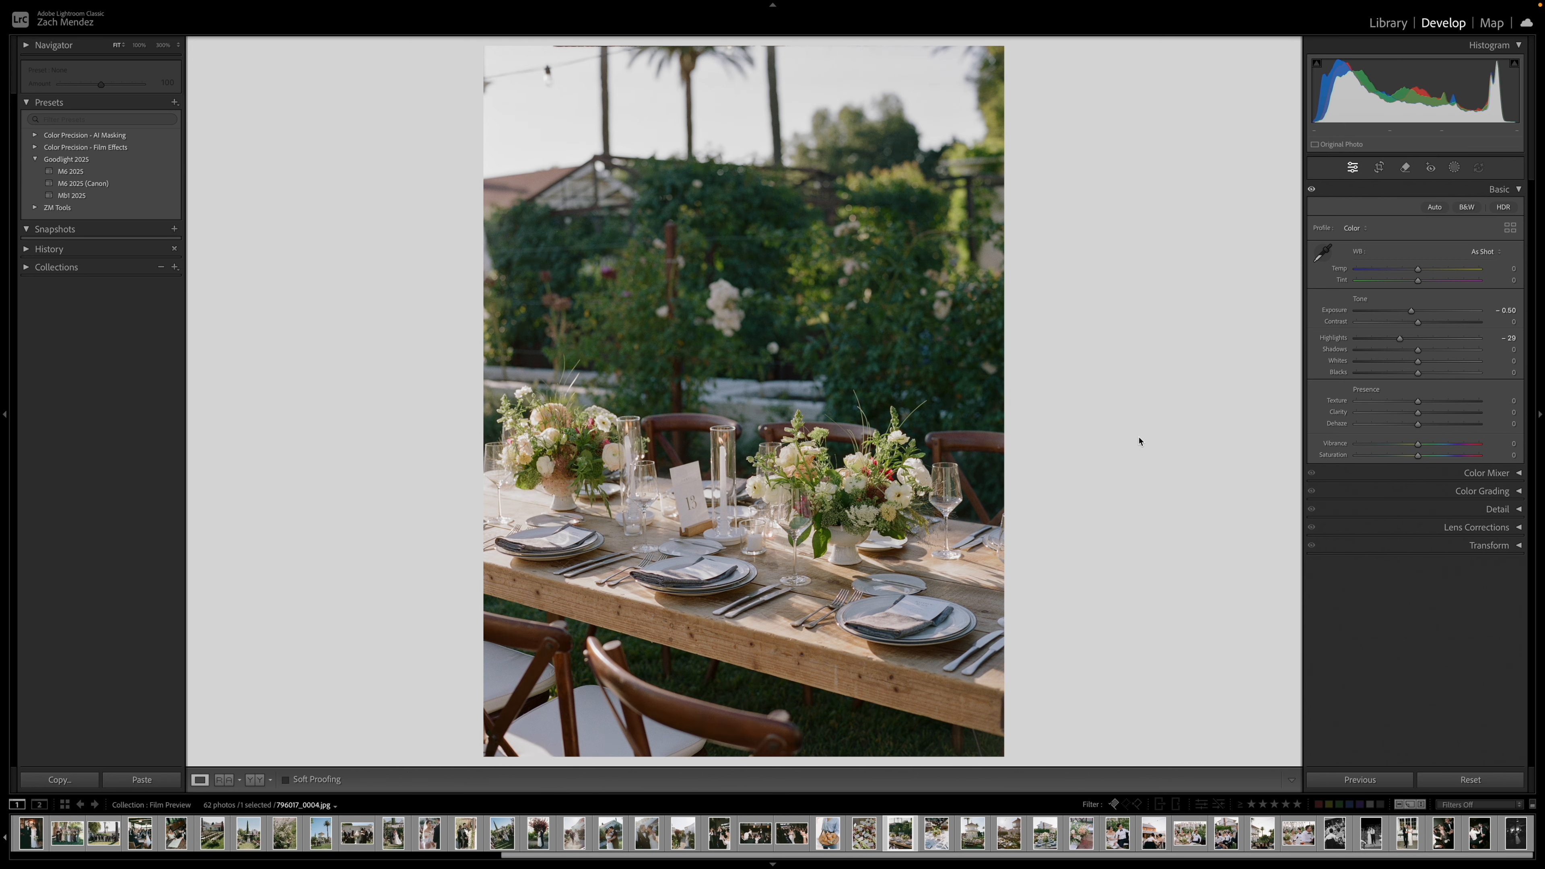
- Straighten the backlit reception photo with the string lights and water tower
{"action": "key", "text": "Right"}
{"action": "key", "text": "Right"}
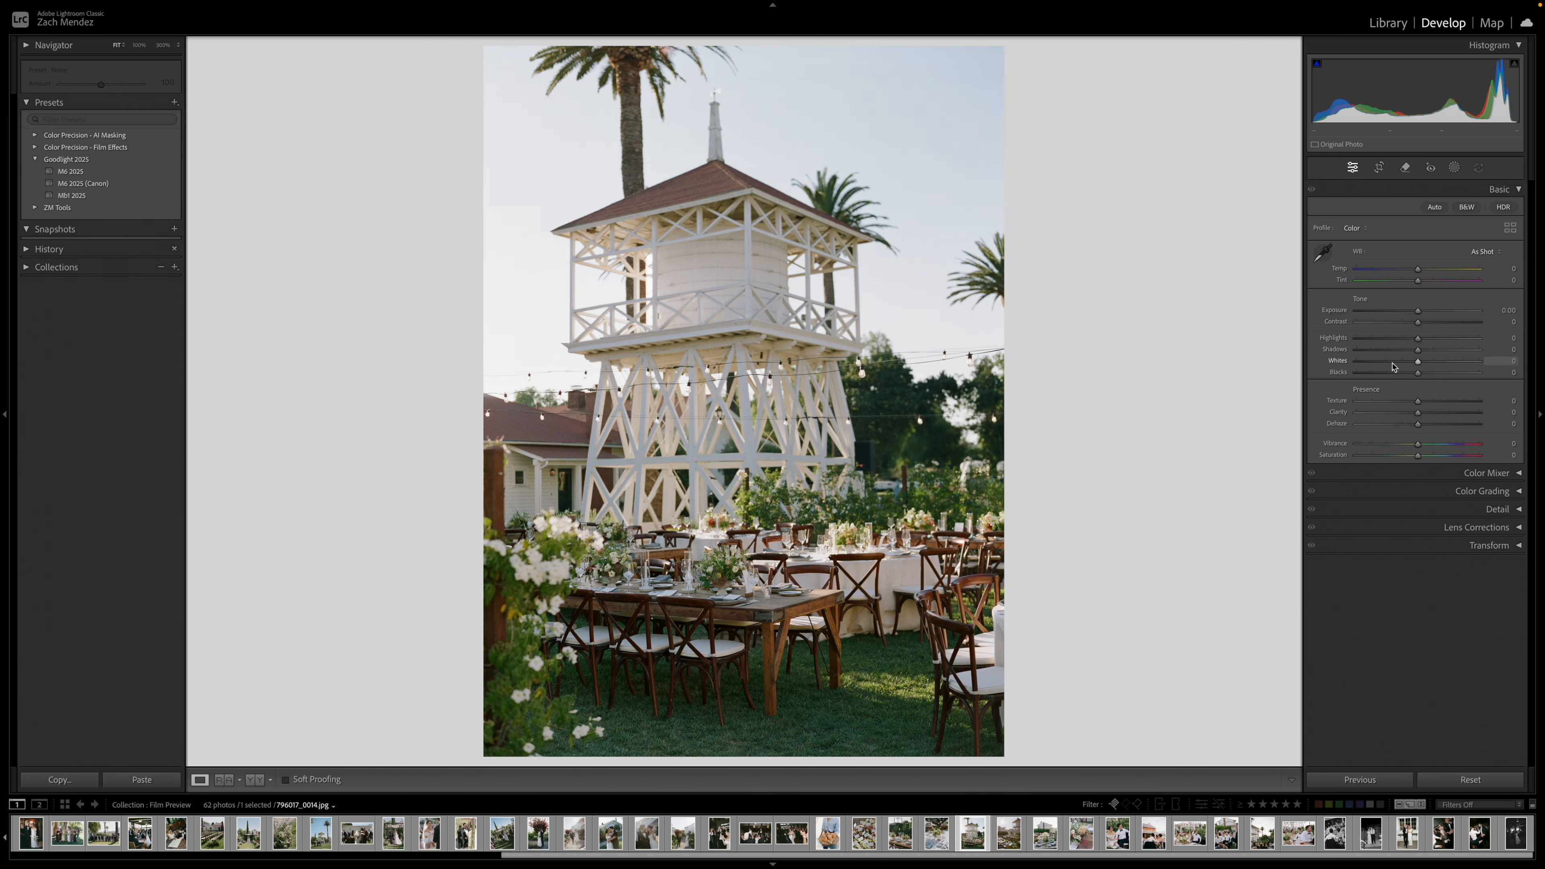
{"action": "key", "text": "Right"}
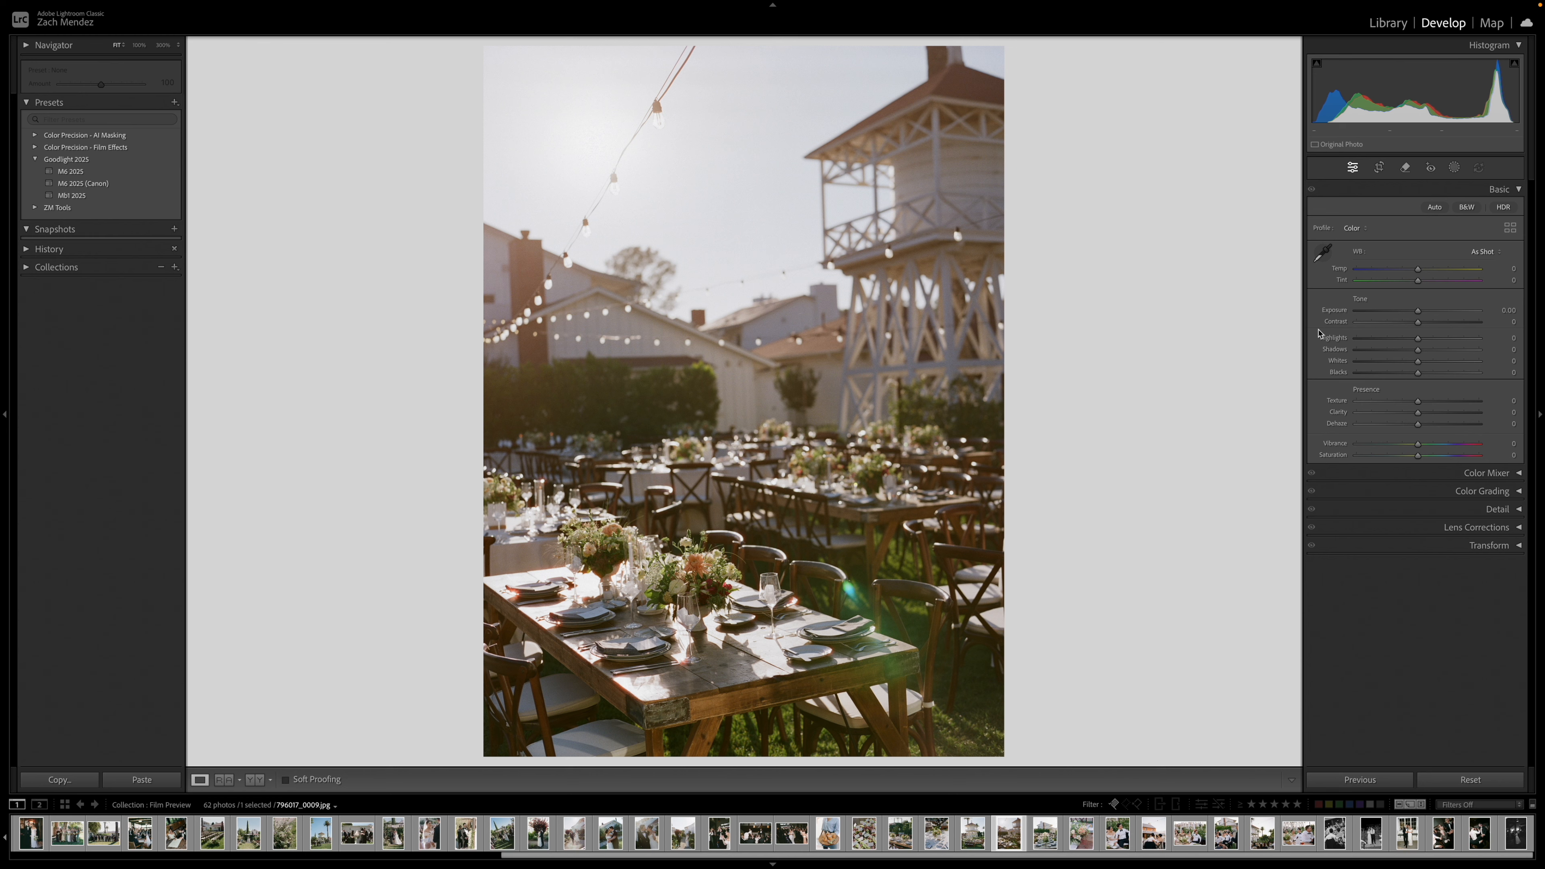
{"action": "key", "text": "r"}
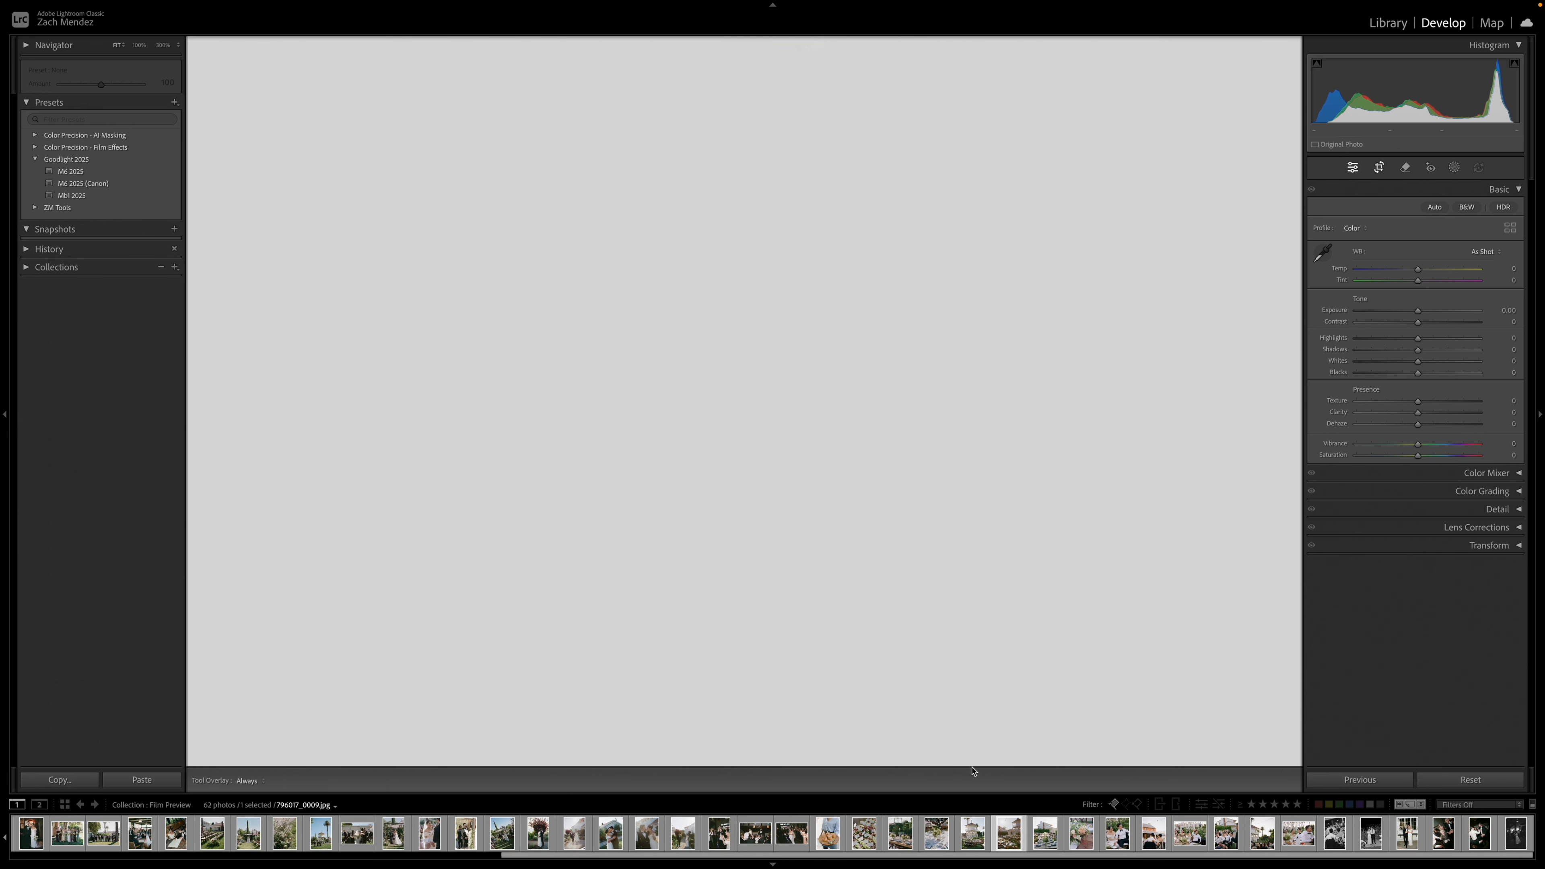
{"action": "left_click_drag", "start_coordinate": [1022, 752], "coordinate": [1013, 760]}
{"action": "key", "text": "r"}
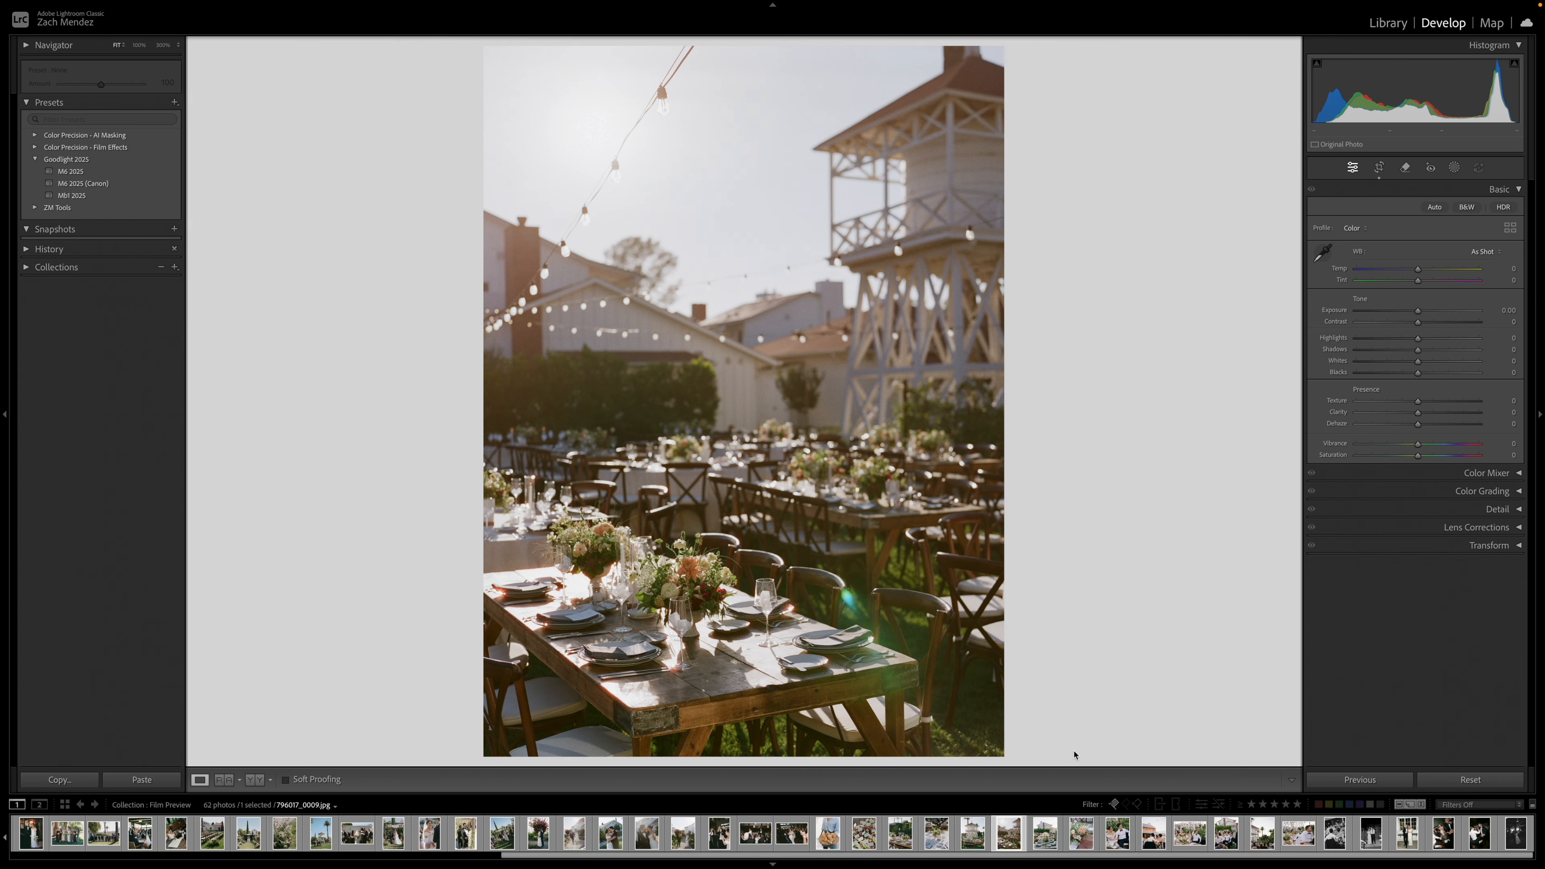
- Straighten and tighten the crop of the table photo in front of the white house, and set its highlights to −29
{"action": "key", "text": "Right"}
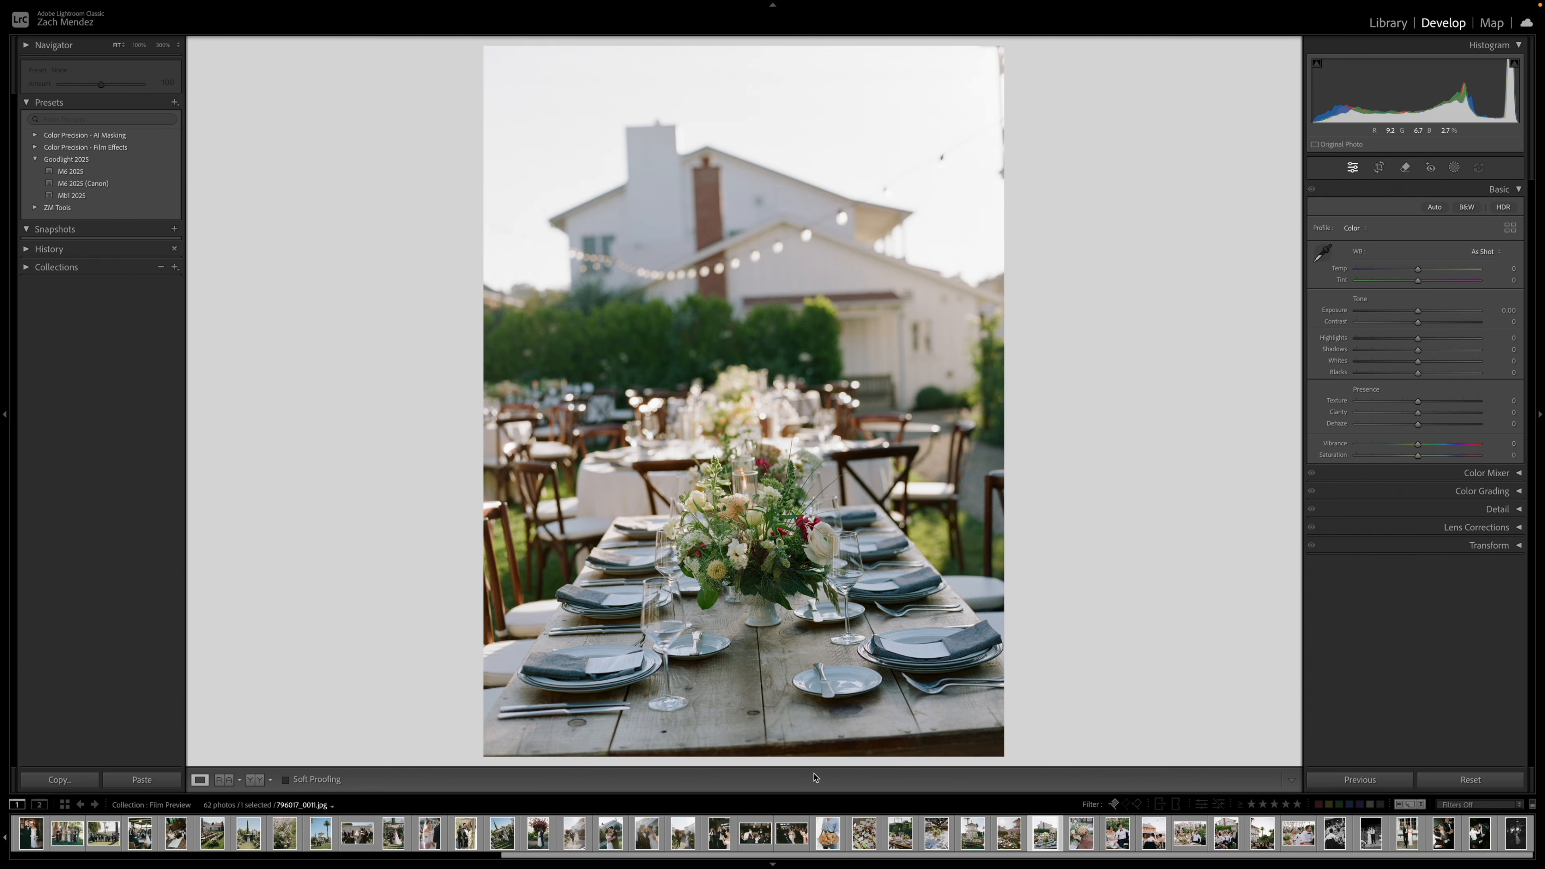
{"action": "key", "text": "r"}
{"action": "left_click_drag", "start_coordinate": [812, 761], "coordinate": [784, 761]}
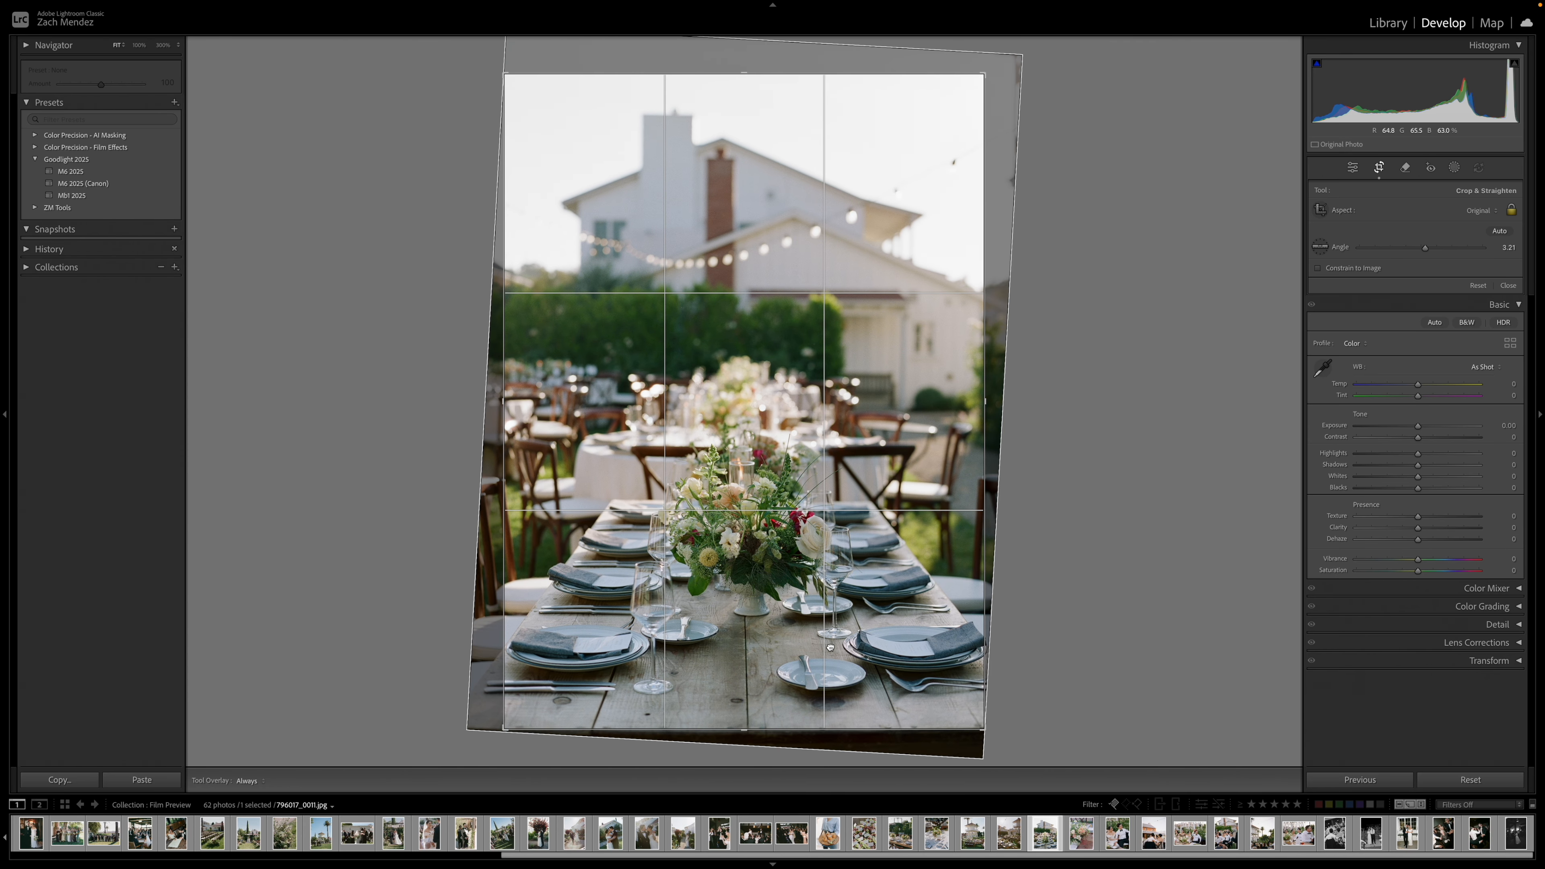
{"action": "key", "text": "r"}
{"action": "key", "text": "r"}
{"action": "left_click_drag", "start_coordinate": [986, 260], "coordinate": [977, 262]}
{"action": "key", "text": "r"}
{"action": "left_click_drag", "start_coordinate": [1417, 338], "coordinate": [1407, 336]}
{"action": "key", "text": "r"}
{"action": "key", "text": "r"}
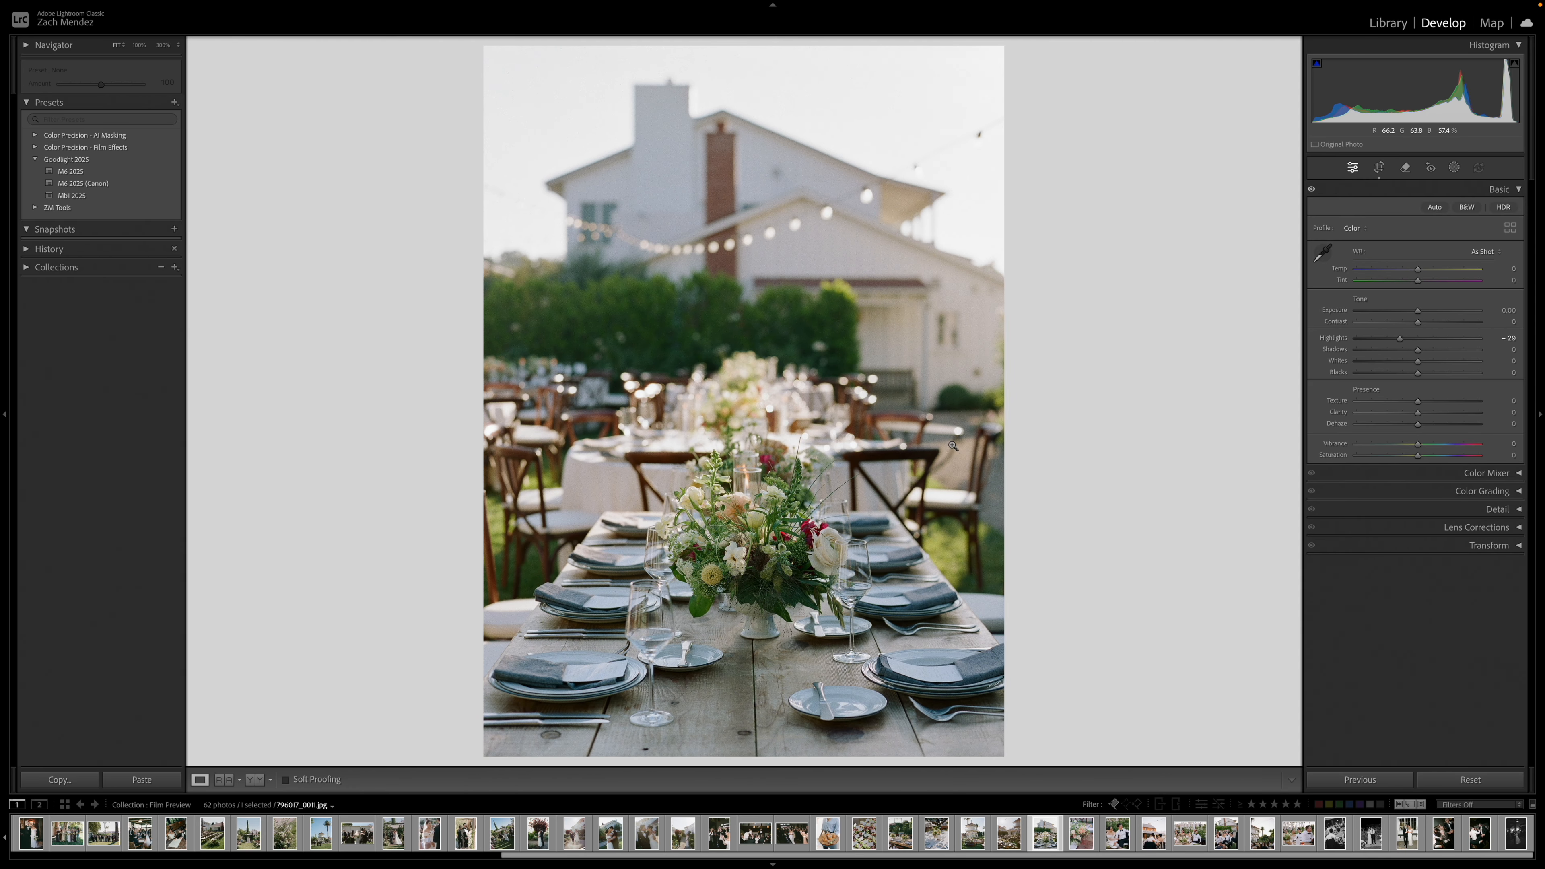
- Reorder the reception photos so the water tower, backlit tables and white-house table come before the closer table details
{"action": "key", "text": "g"}
{"action": "scroll", "coordinate": [978, 396], "scroll_direction": "up", "scroll_amount": 2}
{"action": "scroll", "coordinate": [967, 341], "scroll_direction": "down", "scroll_amount": 1}
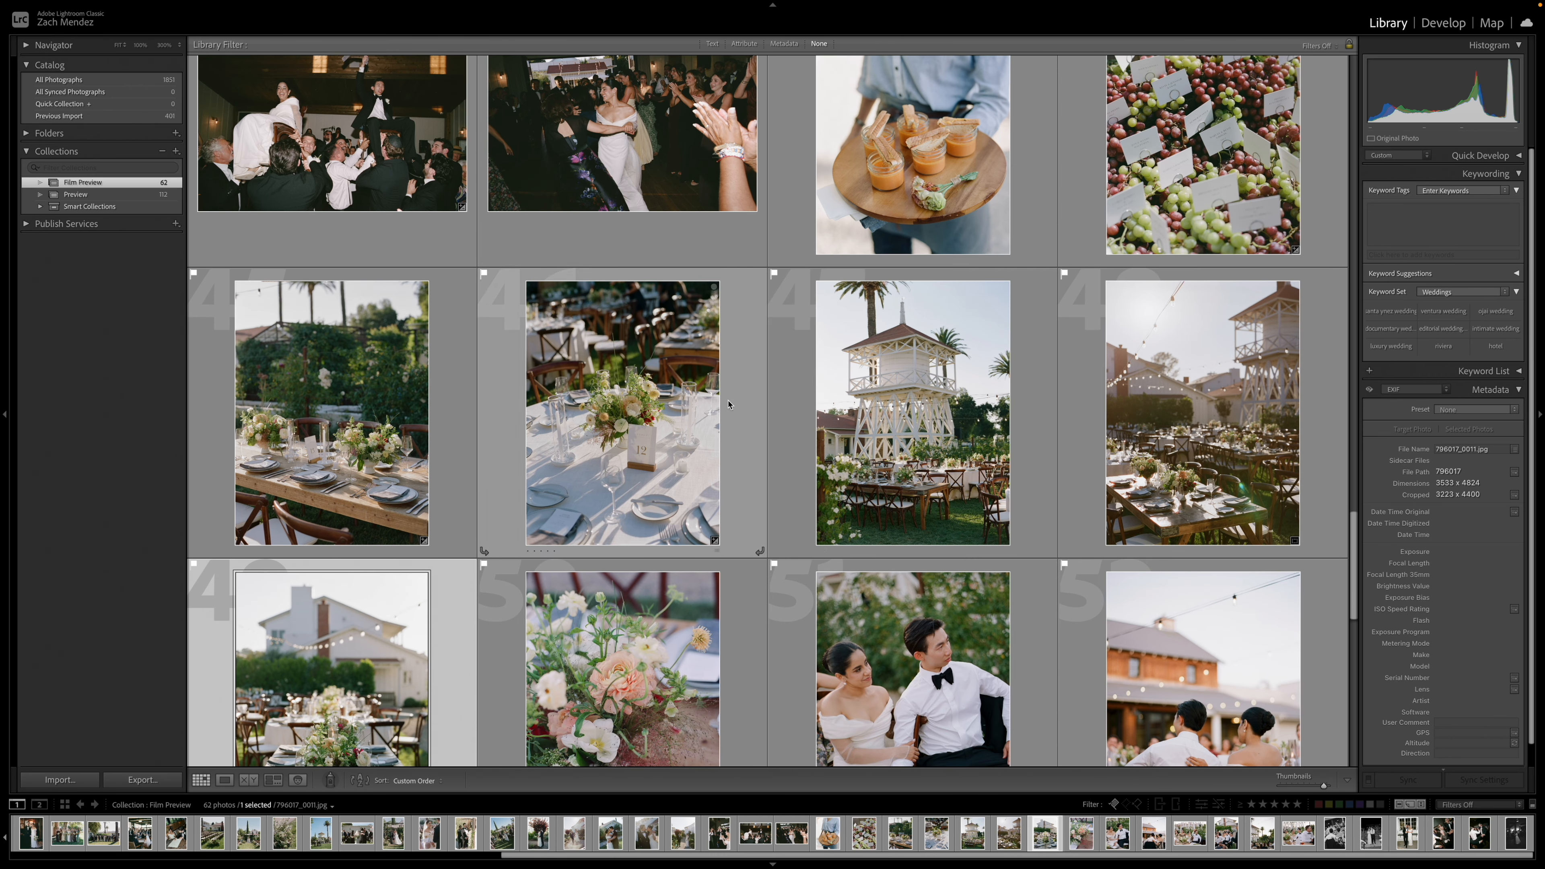
{"action": "scroll", "coordinate": [499, 486], "scroll_direction": "up", "scroll_amount": 1}
{"action": "scroll", "coordinate": [782, 524], "scroll_direction": "down", "scroll_amount": 1}
{"action": "left_click", "coordinate": [791, 498]}
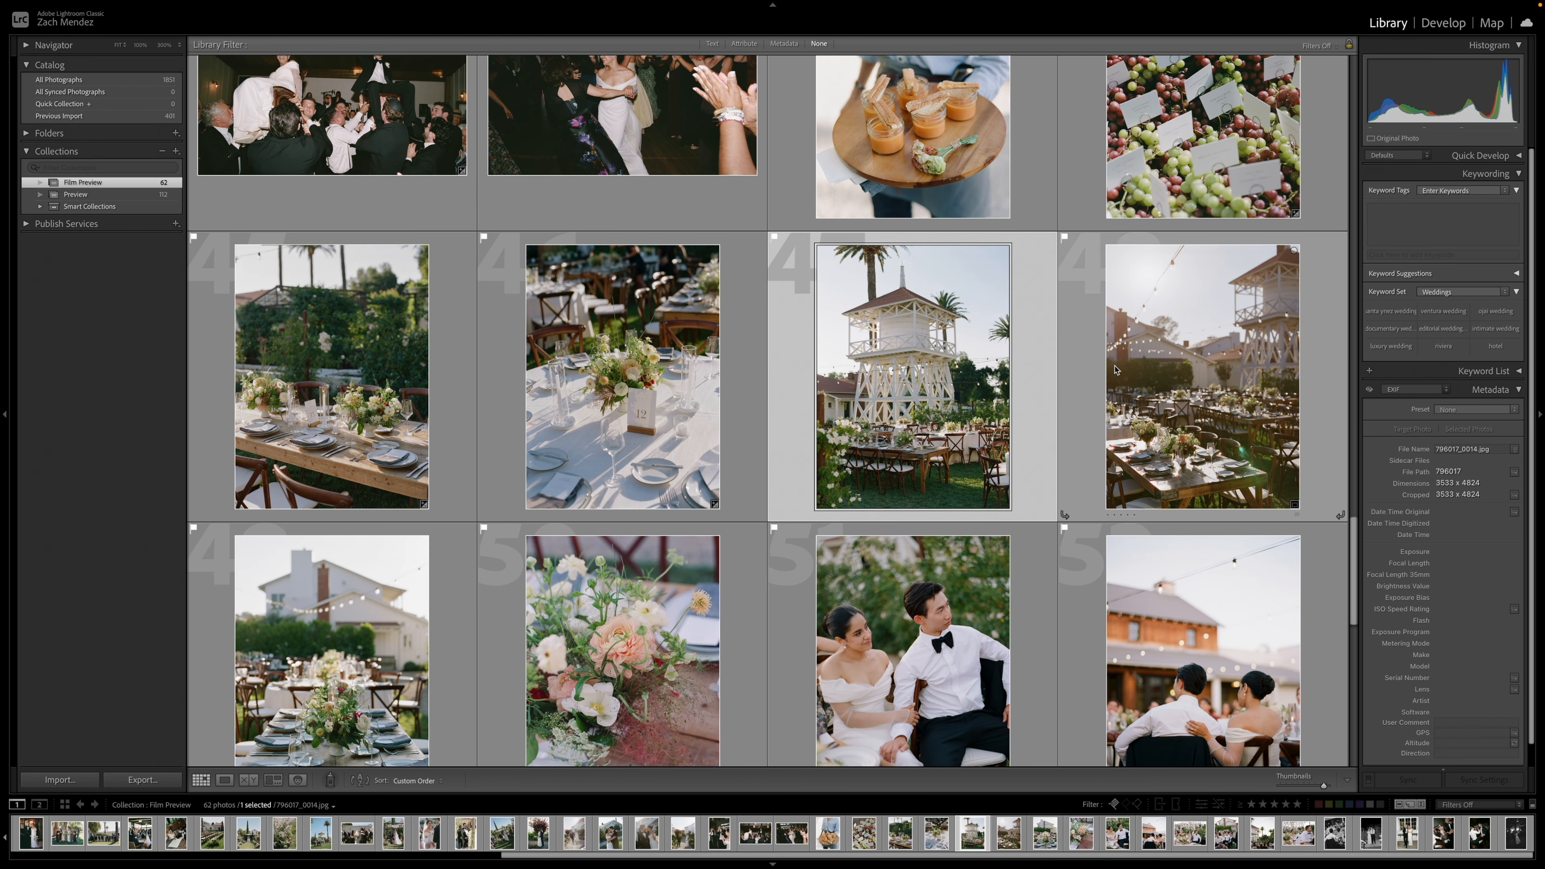
{"action": "scroll", "coordinate": [1034, 365], "scroll_direction": "down", "scroll_amount": 1}
{"action": "left_click_drag", "start_coordinate": [937, 341], "coordinate": [395, 336]}
{"action": "left_click_drag", "start_coordinate": [1192, 365], "coordinate": [487, 337]}
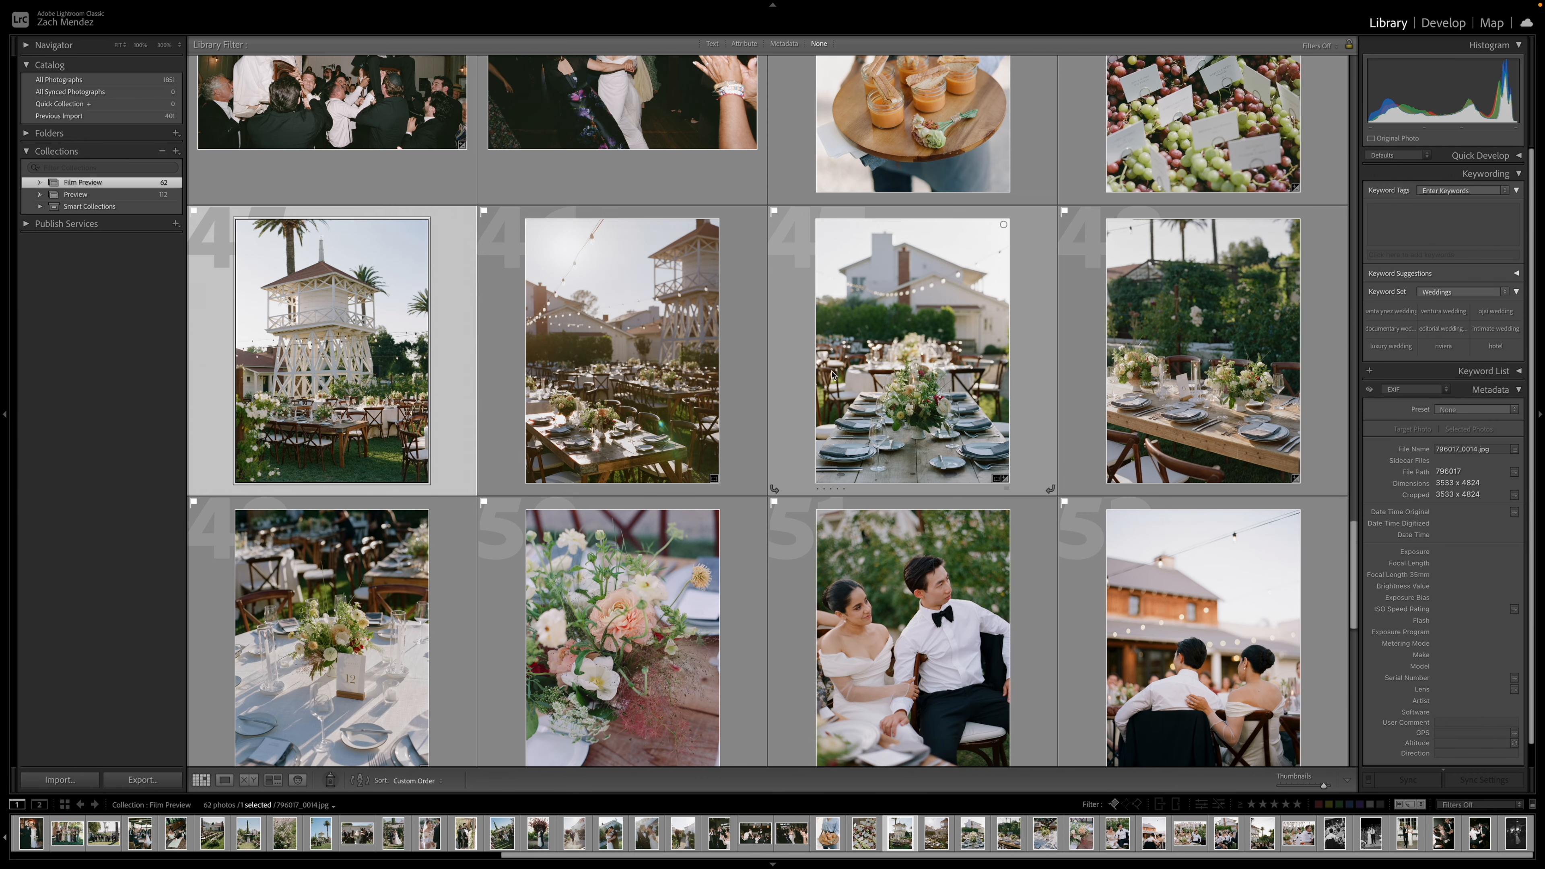
- Review the reordered reception detail photos one by one at full size, through to the floral close-up
{"action": "double_click", "coordinate": [356, 372]}
{"action": "key", "text": "Right"}
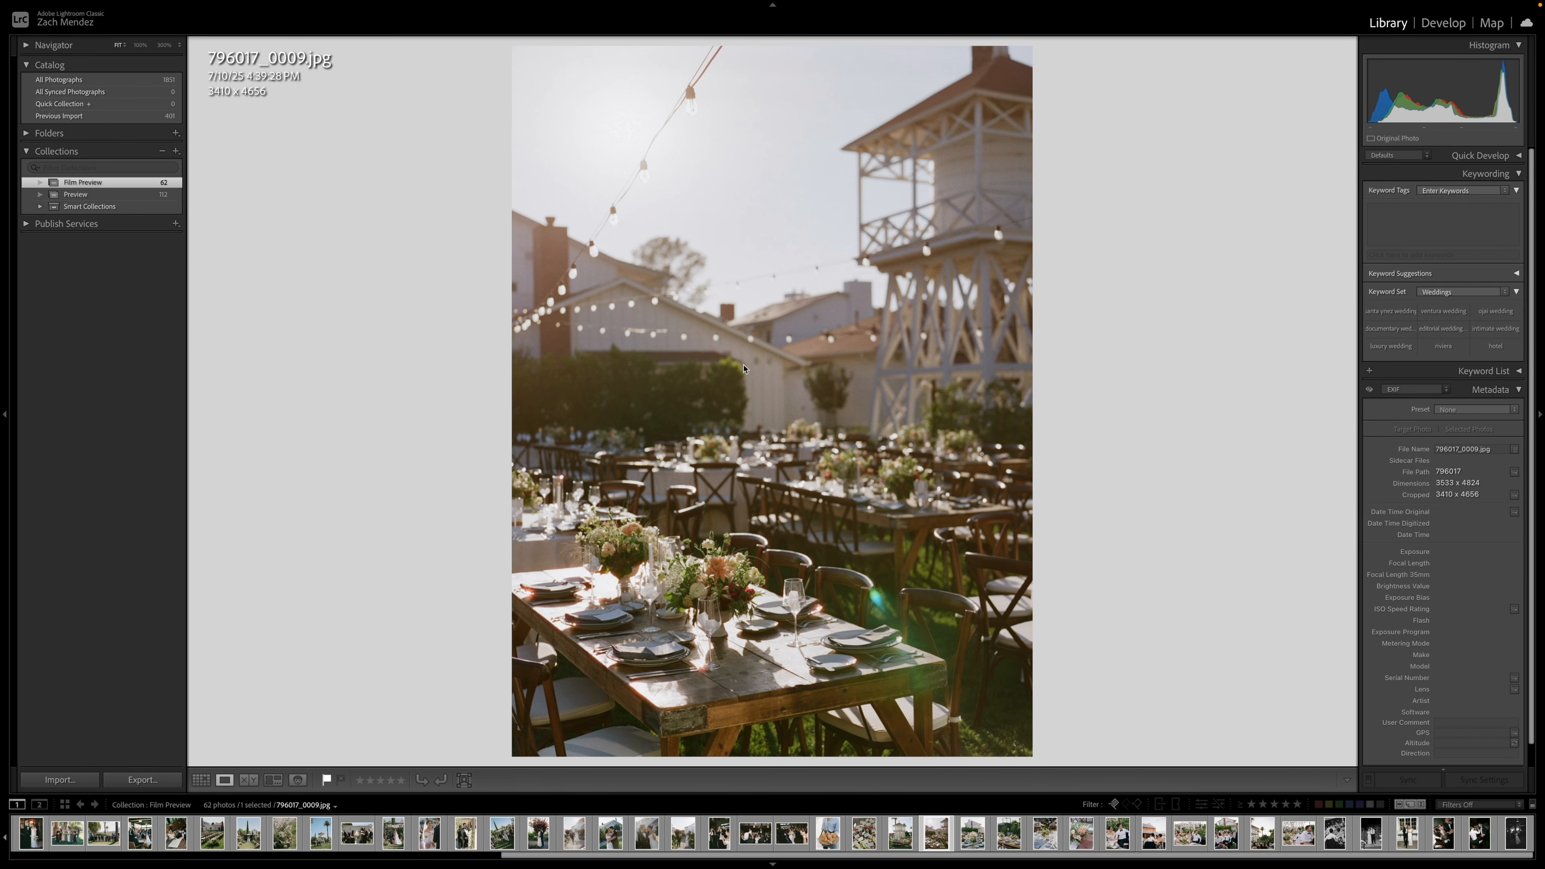
{"action": "key", "text": "Right"}
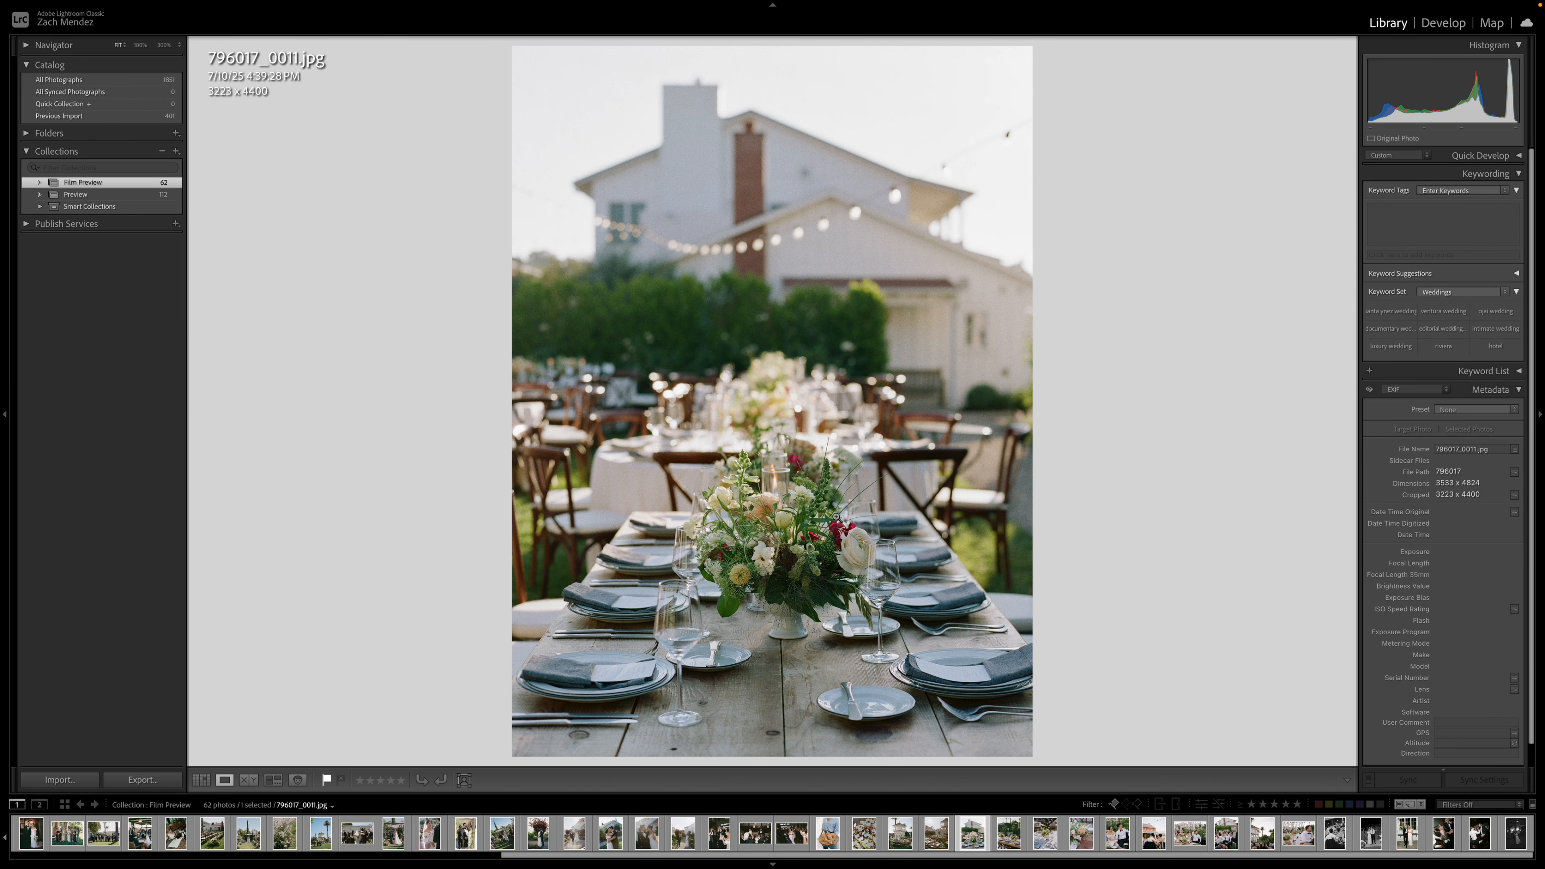
{"action": "key", "text": "Right"}
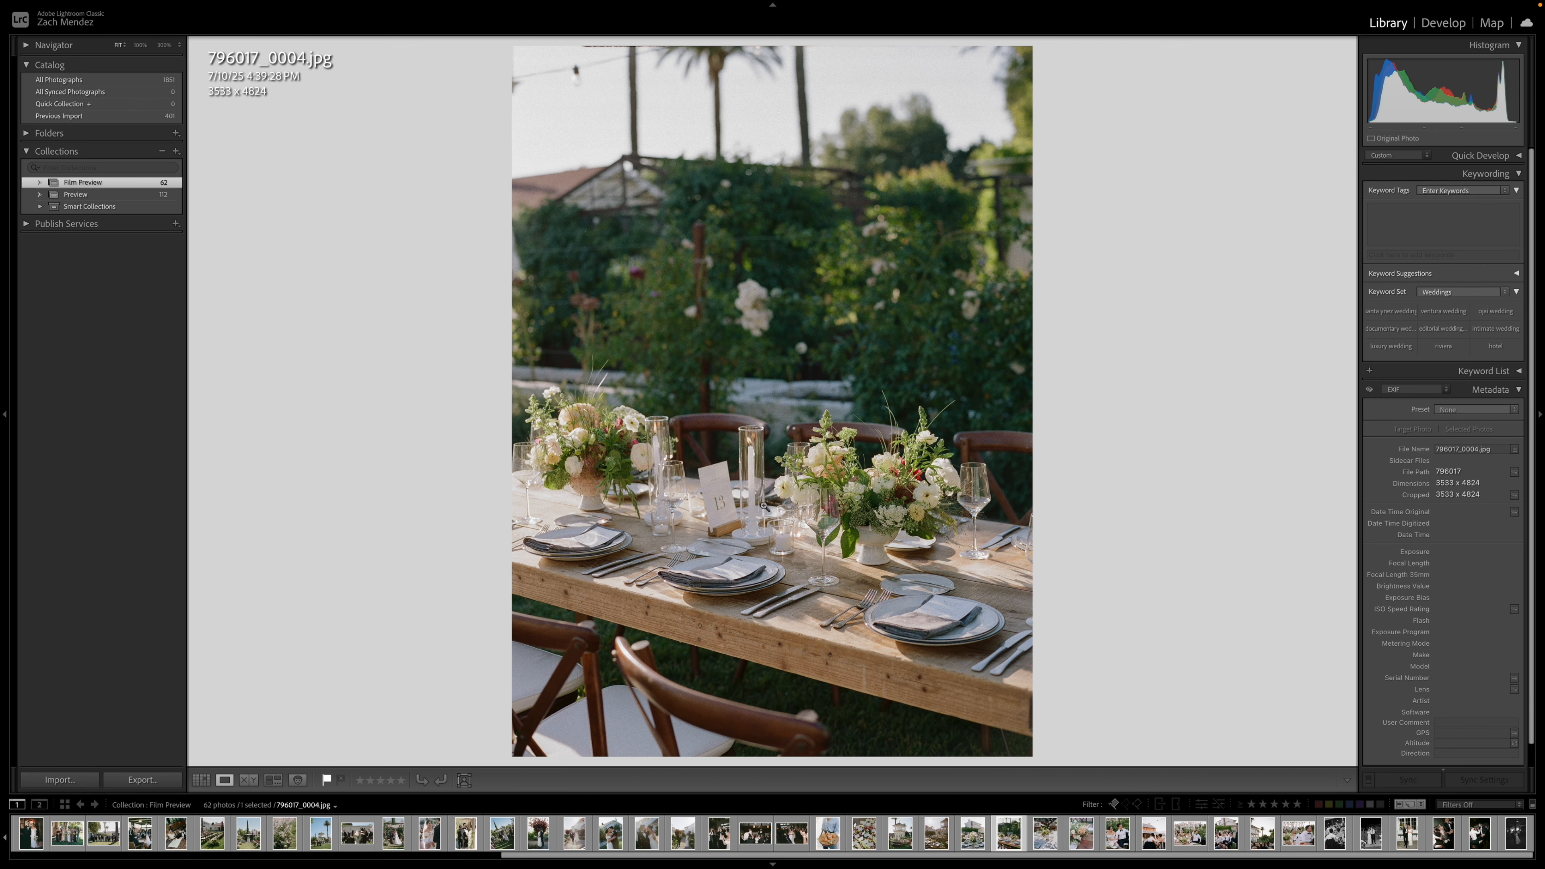
{"action": "key", "text": "Right"}
{"action": "key", "text": "Right"}
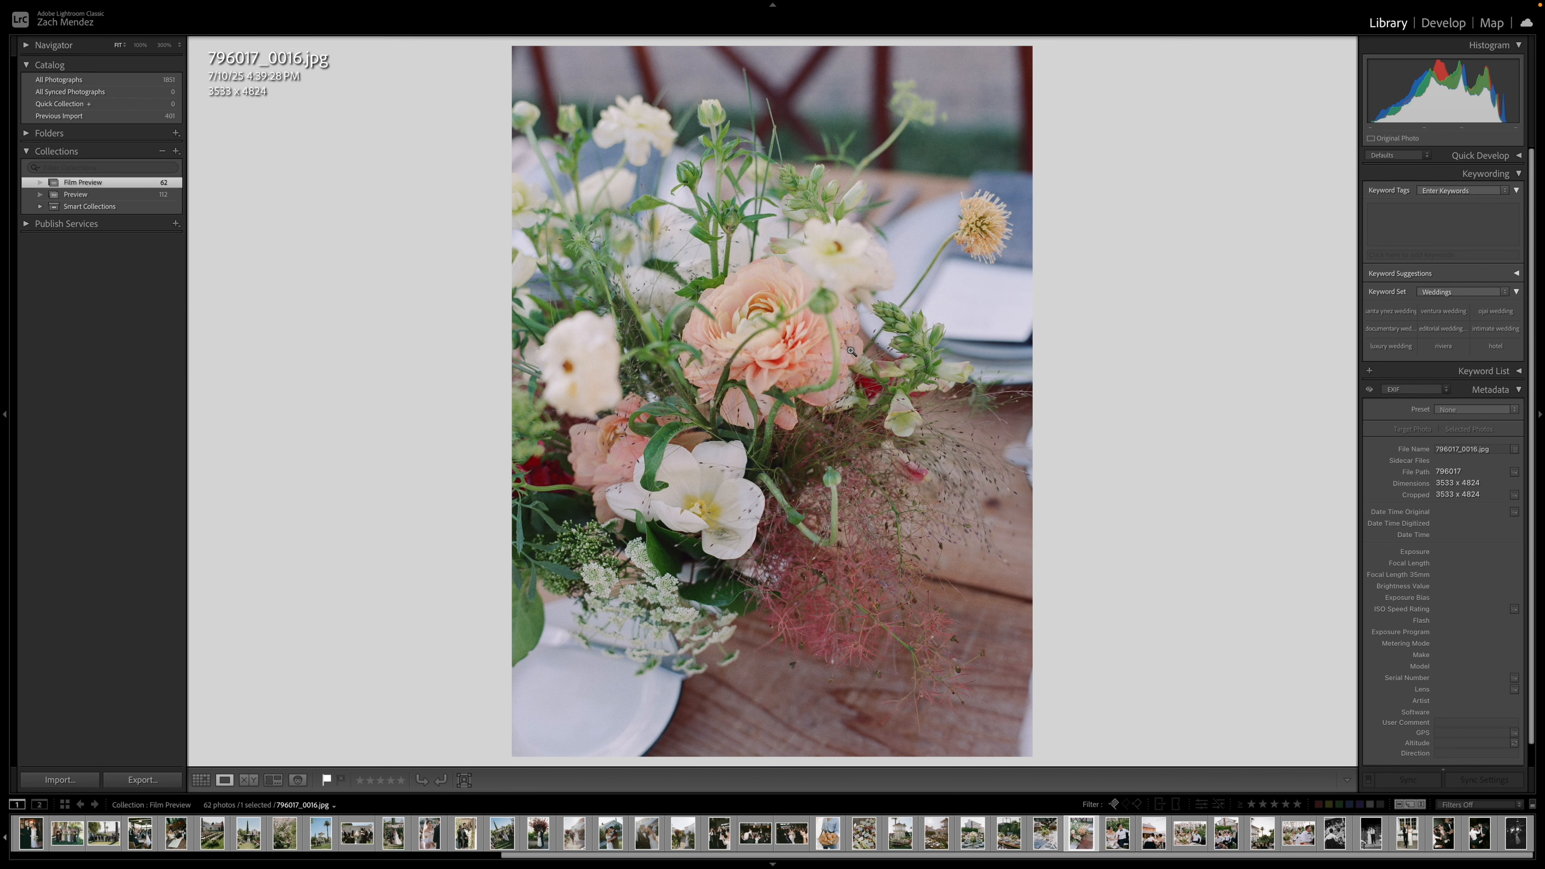
{"action": "key", "text": "d"}
{"action": "key", "text": "g"}
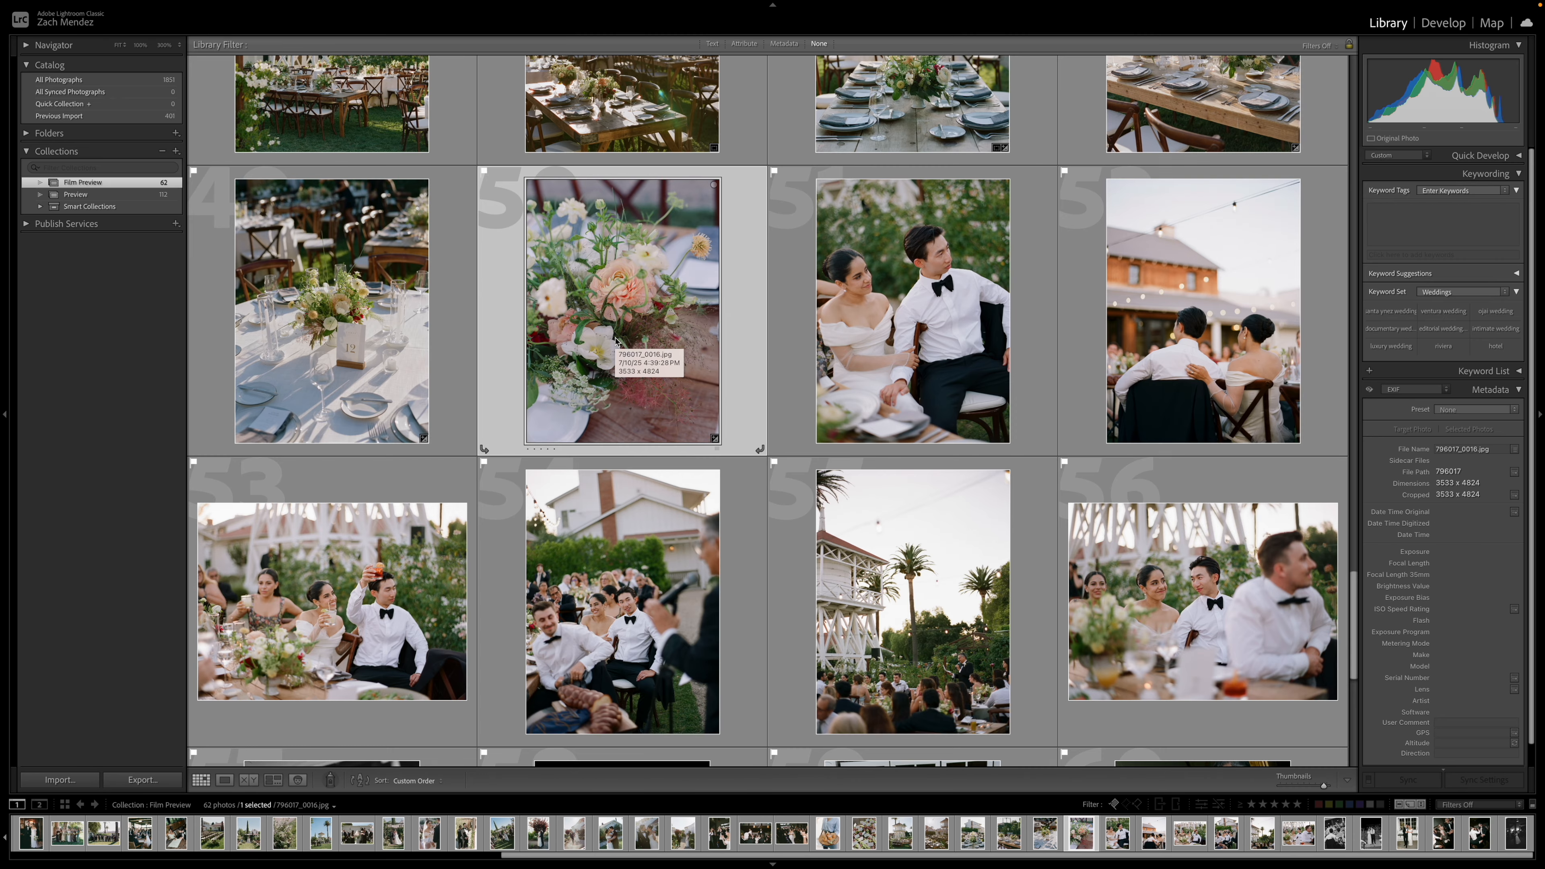
- Reorder the dinner photos, placing the wide speech scene before the couple's seated portrait and the speaker photo before their back view
{"action": "double_click", "coordinate": [917, 266]}
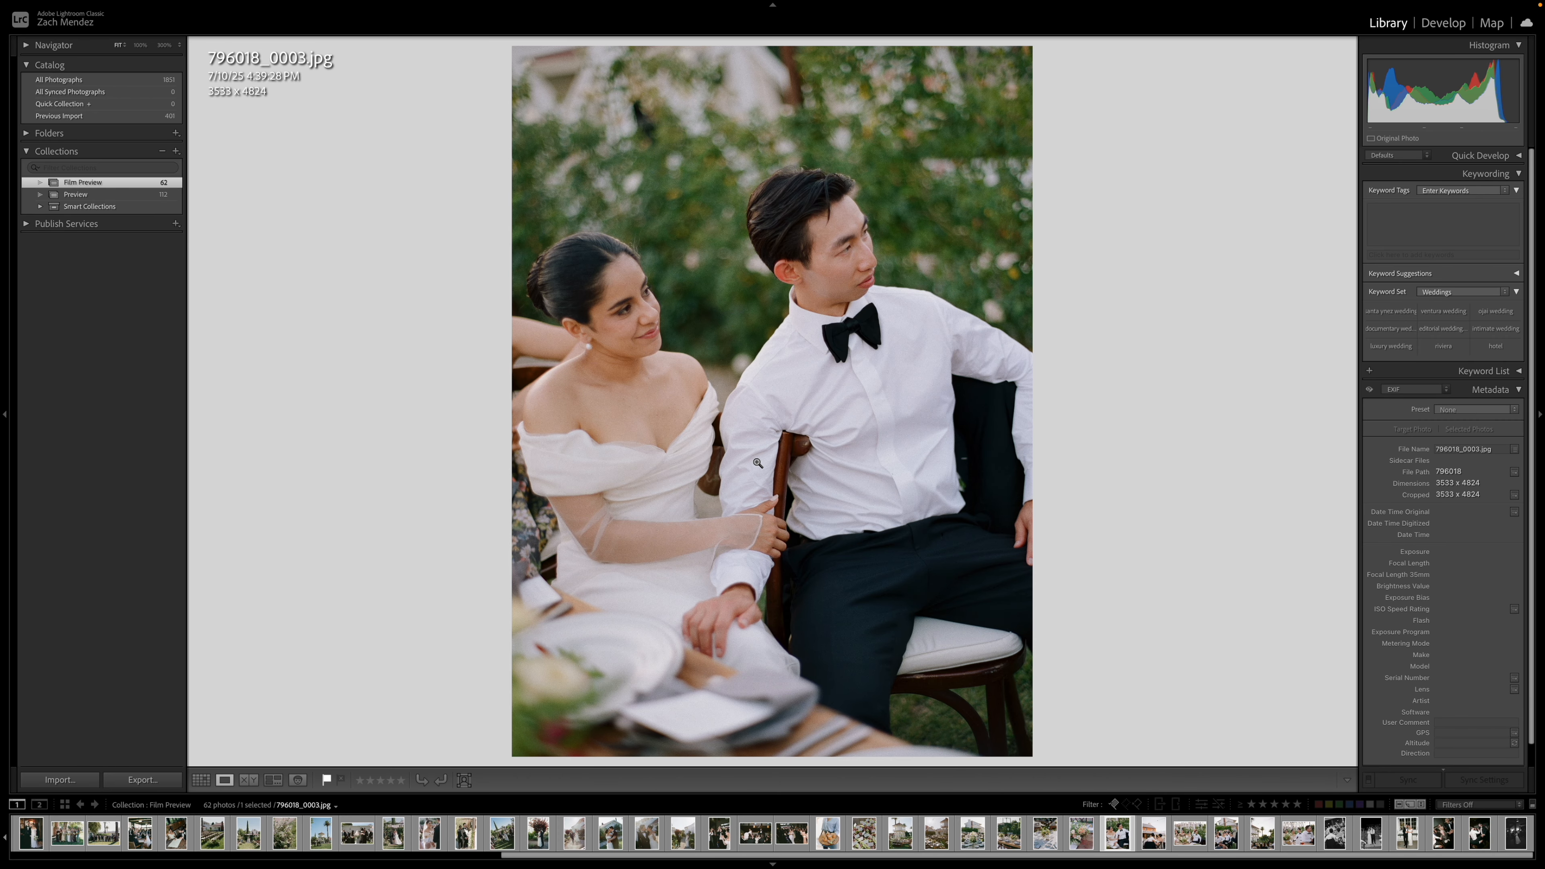
{"action": "key", "text": "Right"}
{"action": "key", "text": "g"}
{"action": "left_click", "coordinate": [647, 620]}
{"action": "left_click", "coordinate": [906, 642]}
{"action": "left_click_drag", "start_coordinate": [912, 630], "coordinate": [785, 357]}
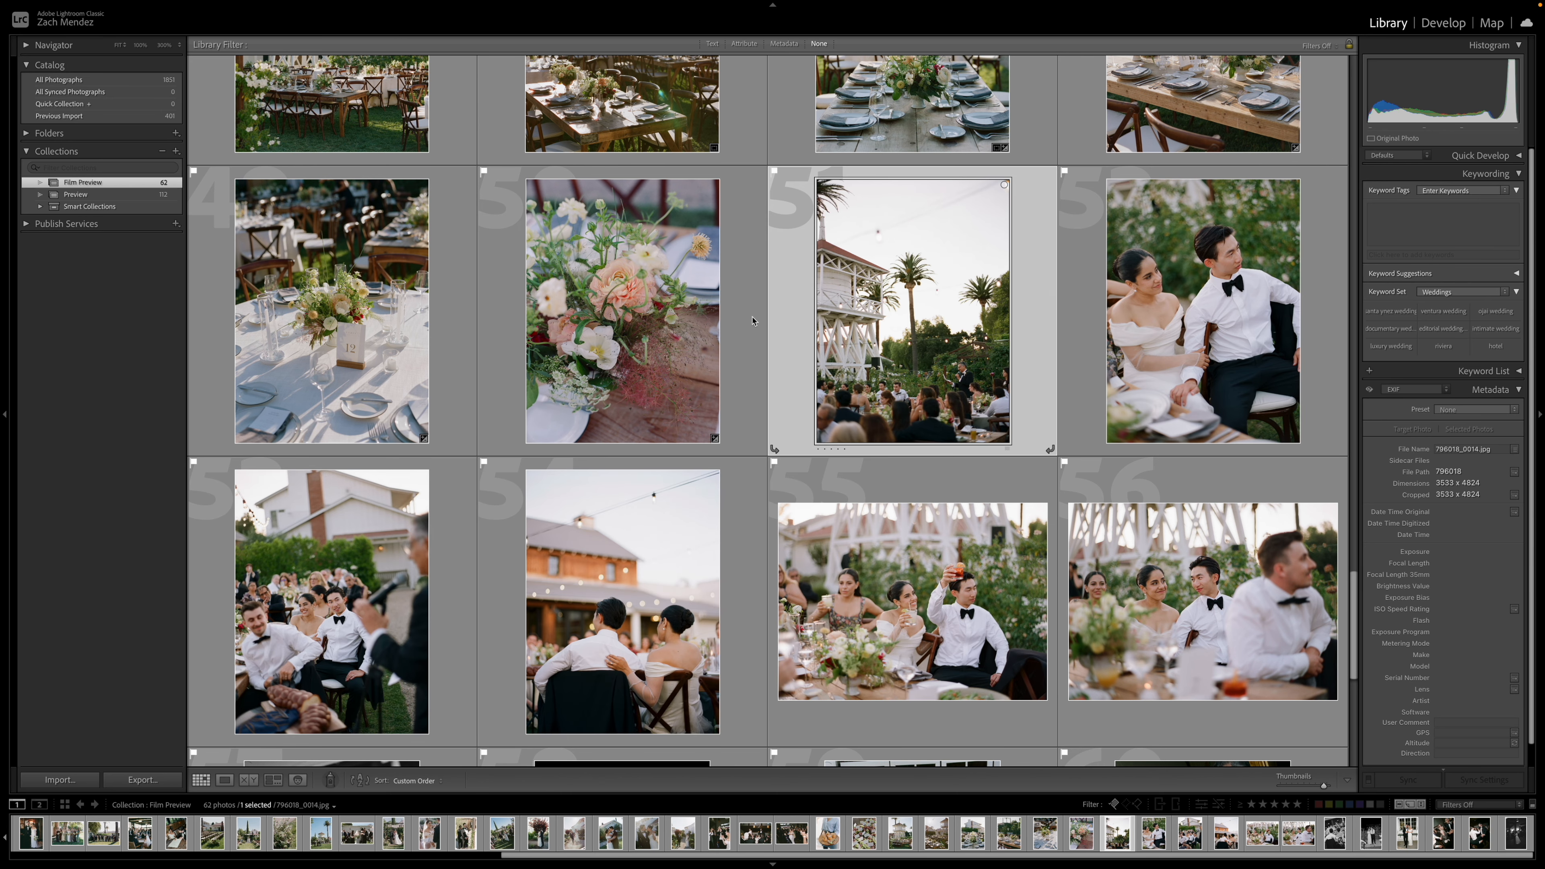
- Lower the highlights on the wide speech scene with the water tower and go on to the couple's seated portrait
{"action": "key", "text": "d"}
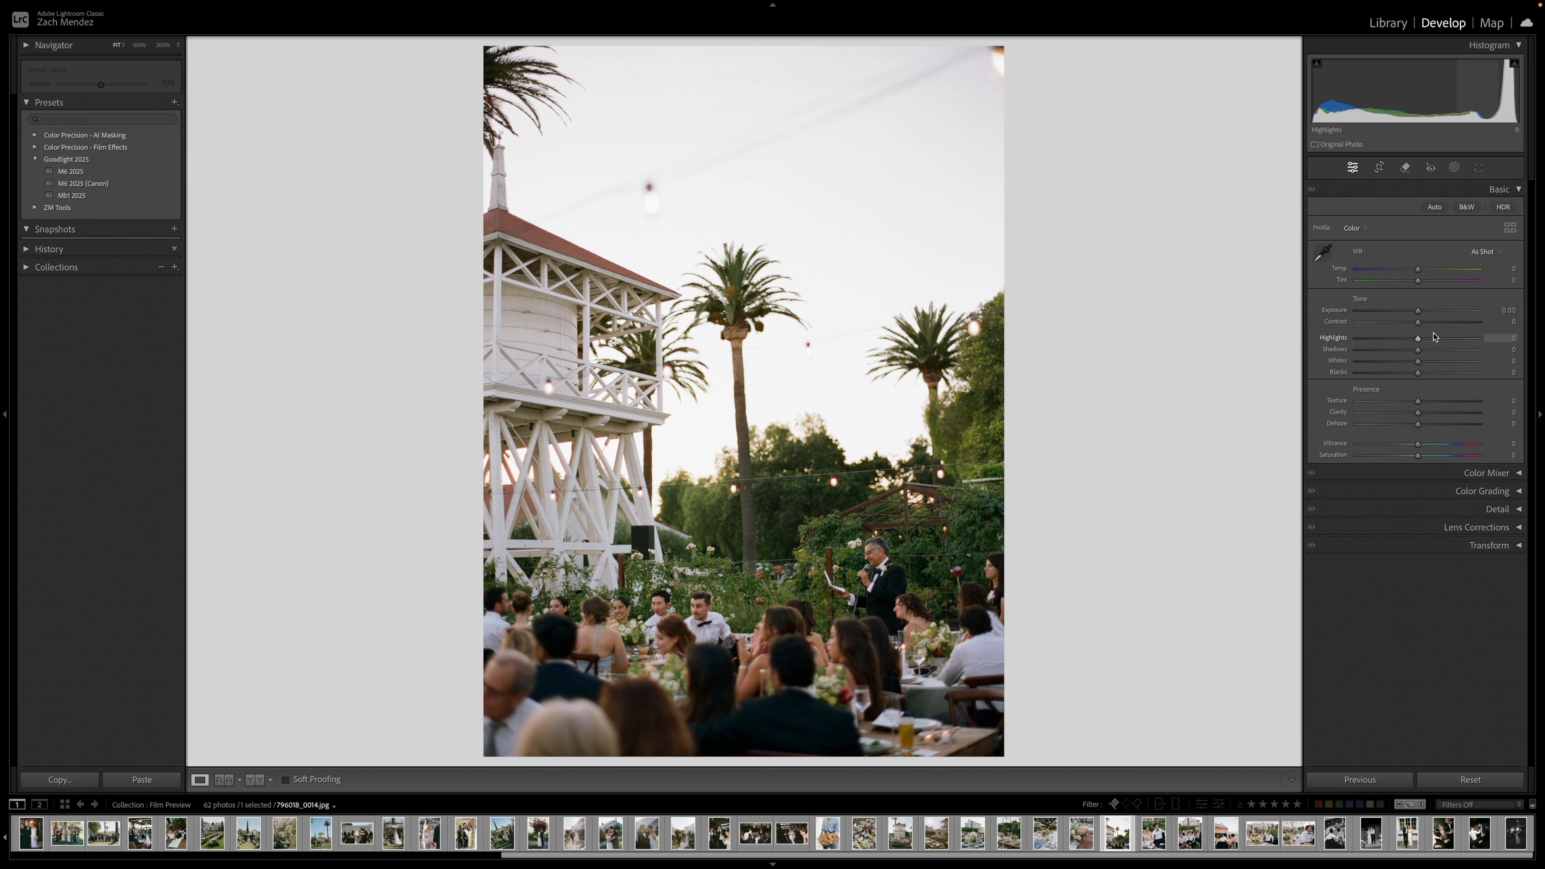
{"action": "left_click_drag", "start_coordinate": [1418, 340], "coordinate": [1407, 342]}
{"action": "key", "text": "Right"}
{"action": "key", "text": "Right"}
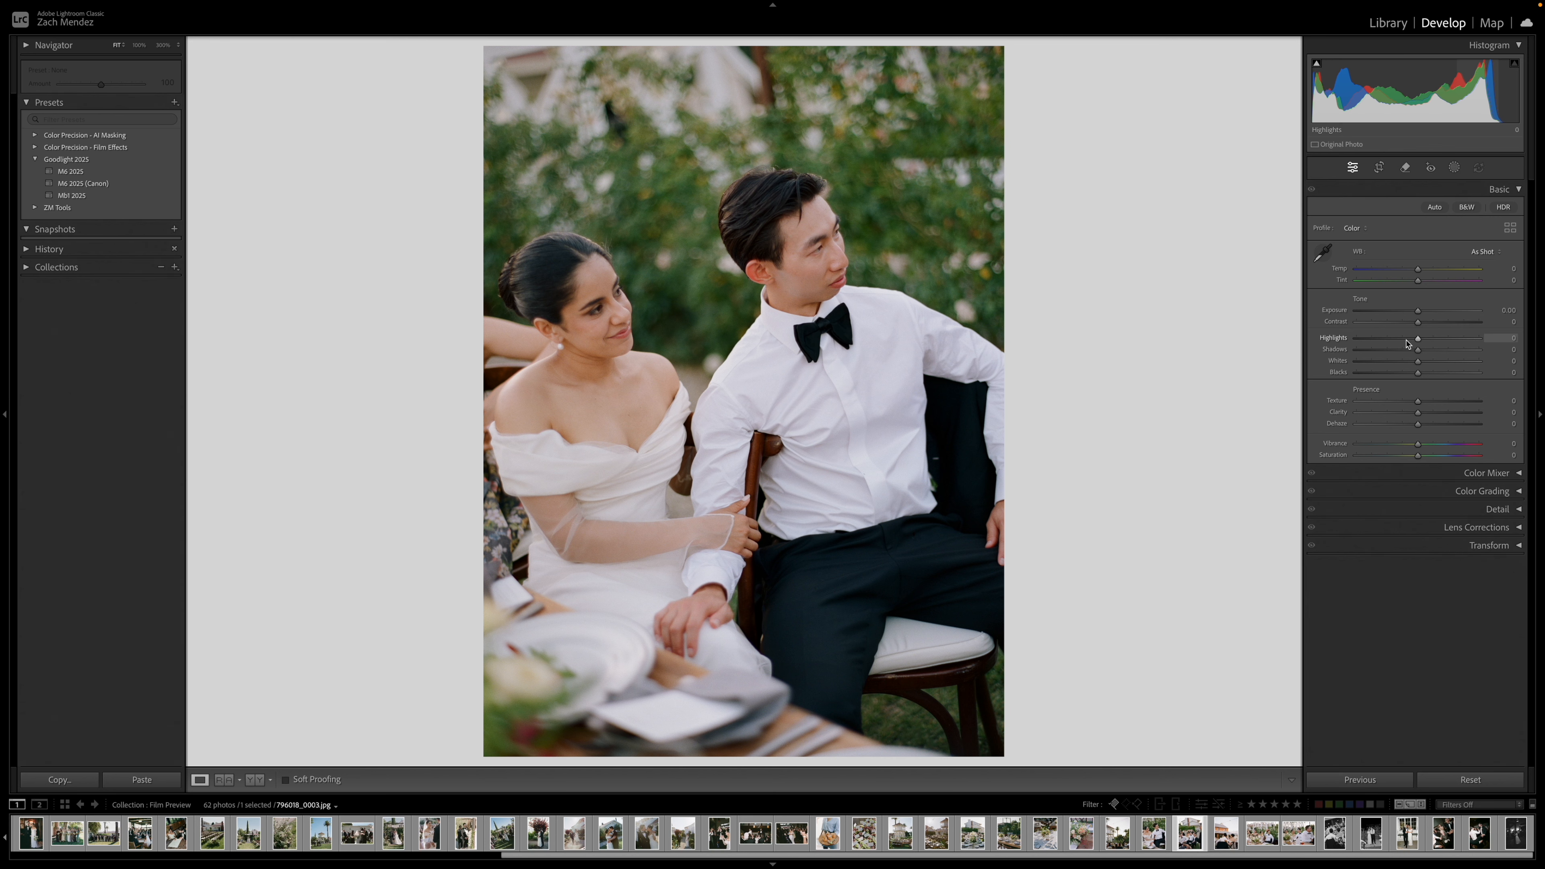